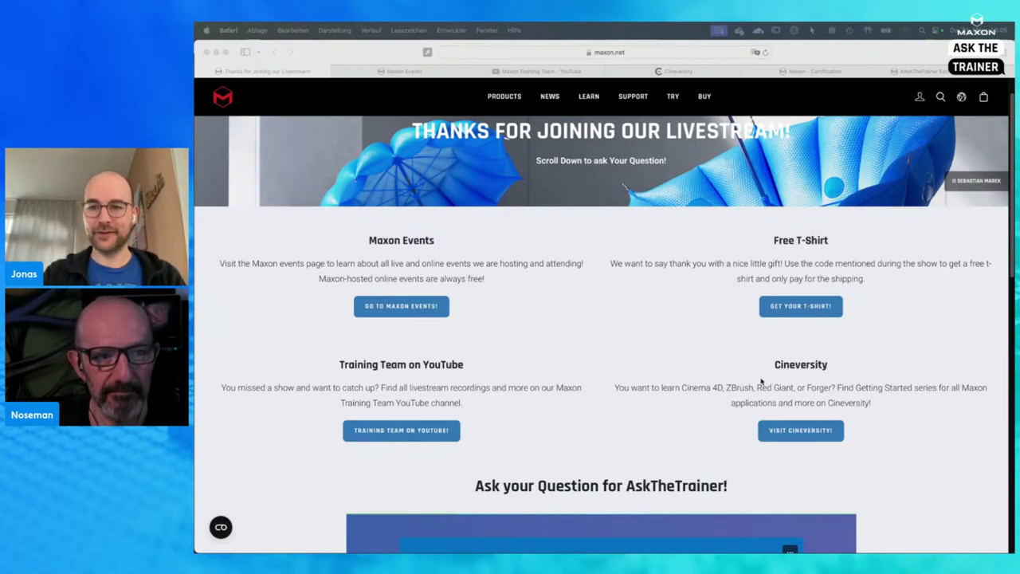
Step: Switch from the livestream web page to Cinema 4D and look over the landscape object
{"action": "scroll", "coordinate": [761, 382], "scroll_direction": "down", "scroll_amount": 2}
{"action": "scroll", "coordinate": [757, 386], "scroll_direction": "up", "scroll_amount": 3}
{"action": "key", "text": "super+Tab"}
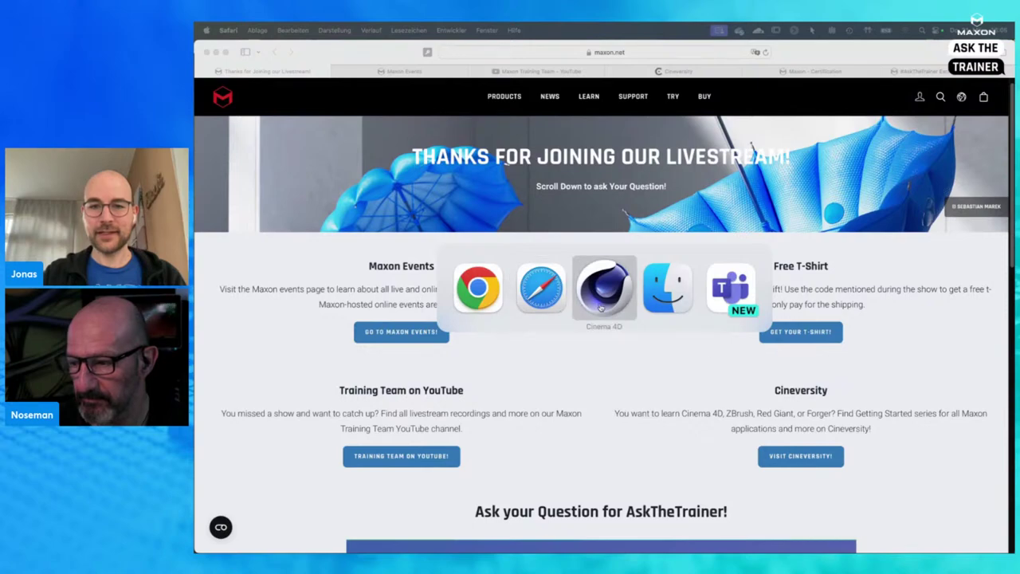
{"action": "left_click", "coordinate": [600, 307]}
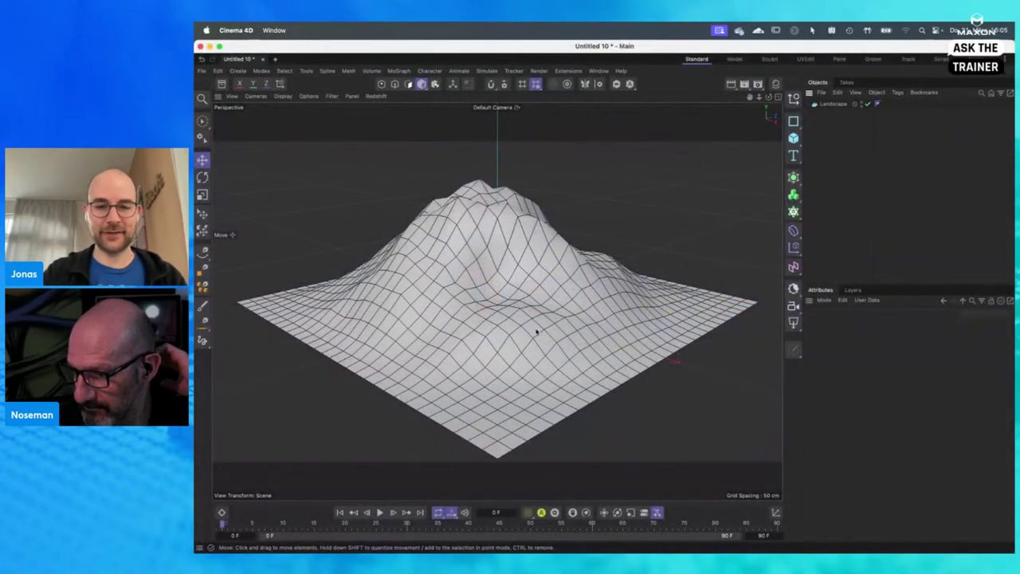
{"action": "left_click_drag", "start_coordinate": [537, 333], "coordinate": [534, 307], "text": "alt"}
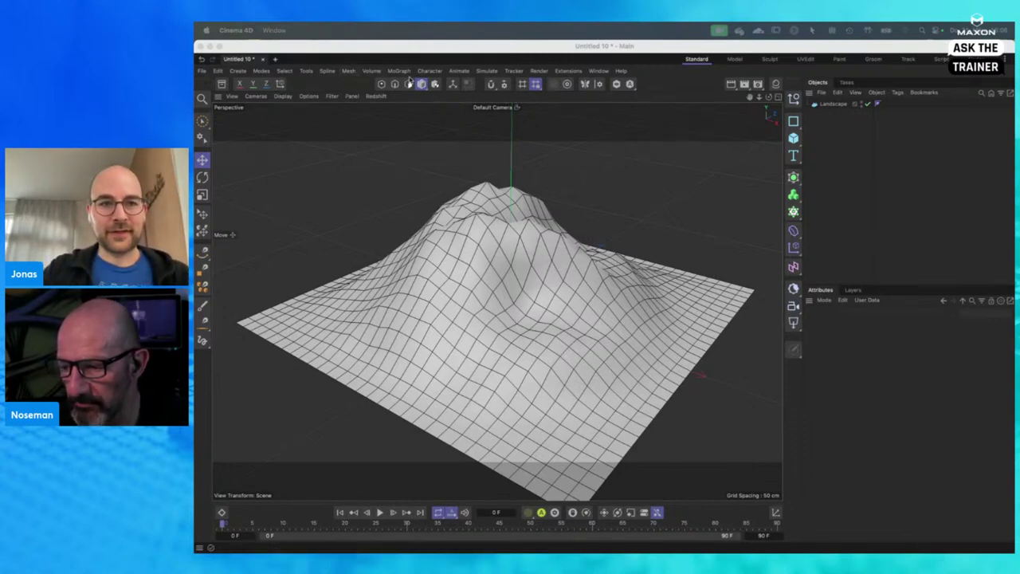
Step: Make the parametric Landscape object editable and locate the Subdivide command for meshes
{"action": "left_click", "coordinate": [349, 71]}
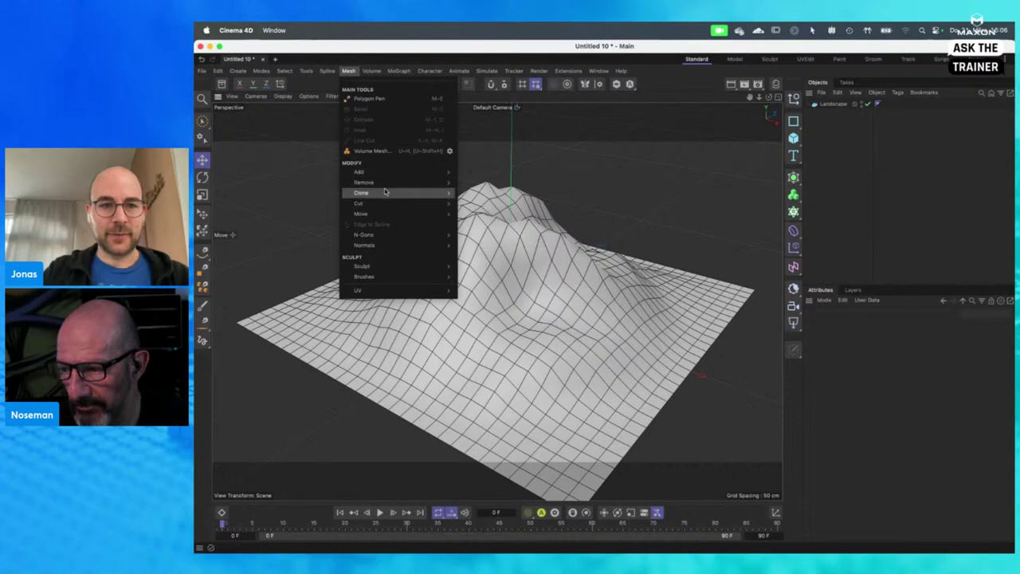
{"action": "mouse_move", "coordinate": [384, 193]}
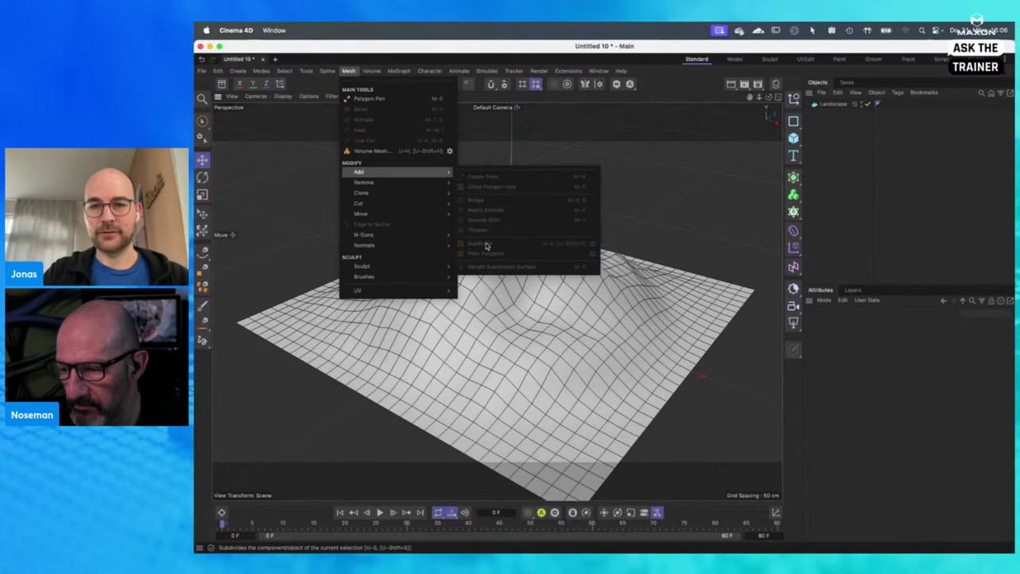
{"action": "left_click", "coordinate": [848, 117]}
{"action": "left_click", "coordinate": [837, 106]}
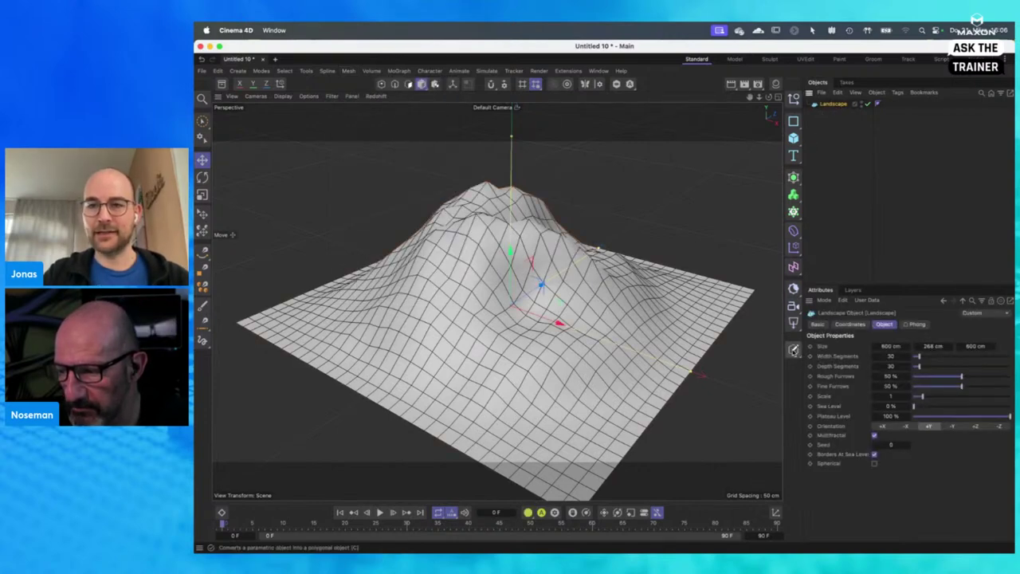
{"action": "left_click", "coordinate": [794, 349]}
{"action": "left_click", "coordinate": [350, 71]}
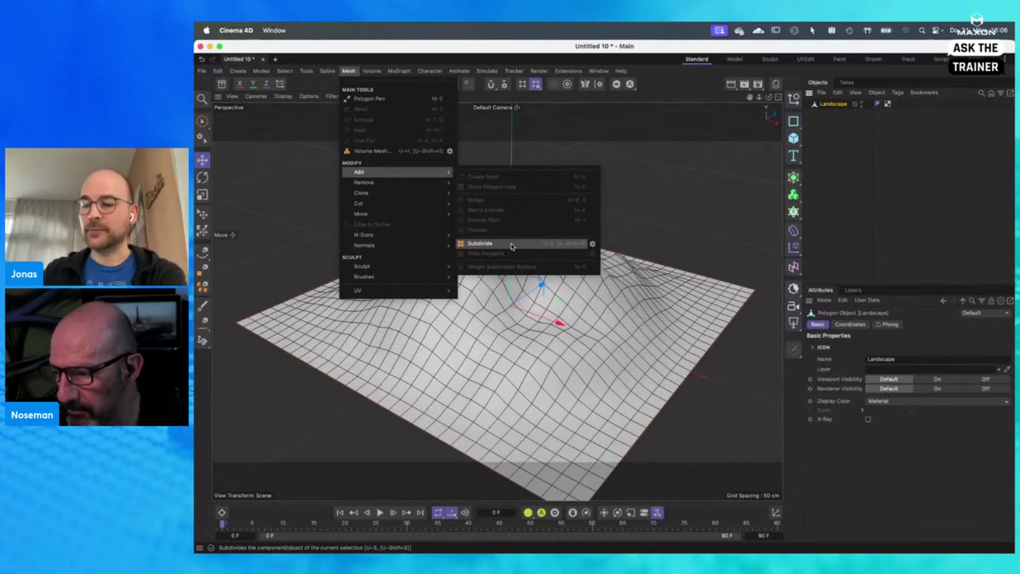
{"action": "left_click", "coordinate": [511, 243]}
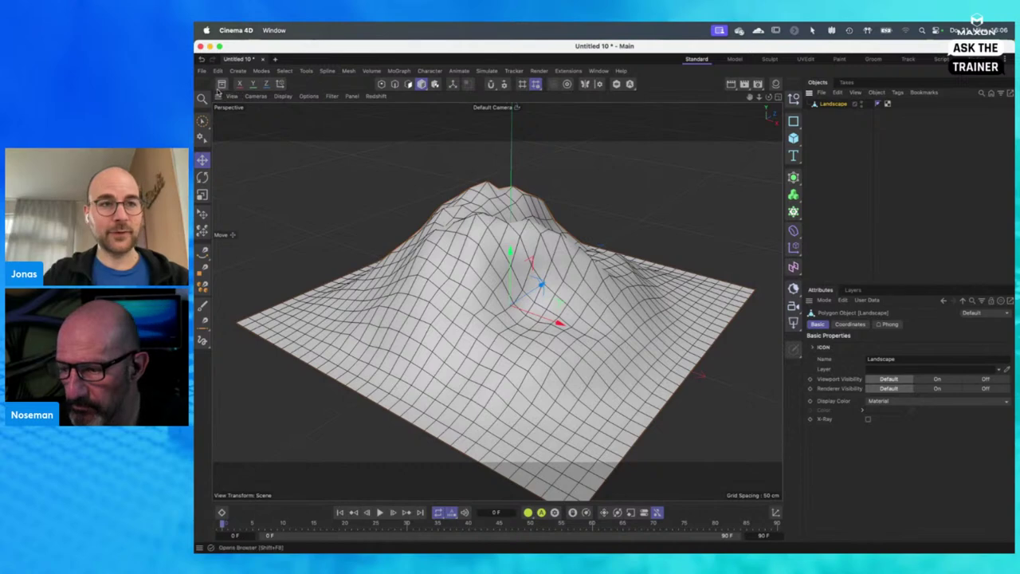
Step: Open the asset browser and replace the old search with "subdi" to find the Subdivide operator
{"action": "left_click", "coordinate": [222, 84]}
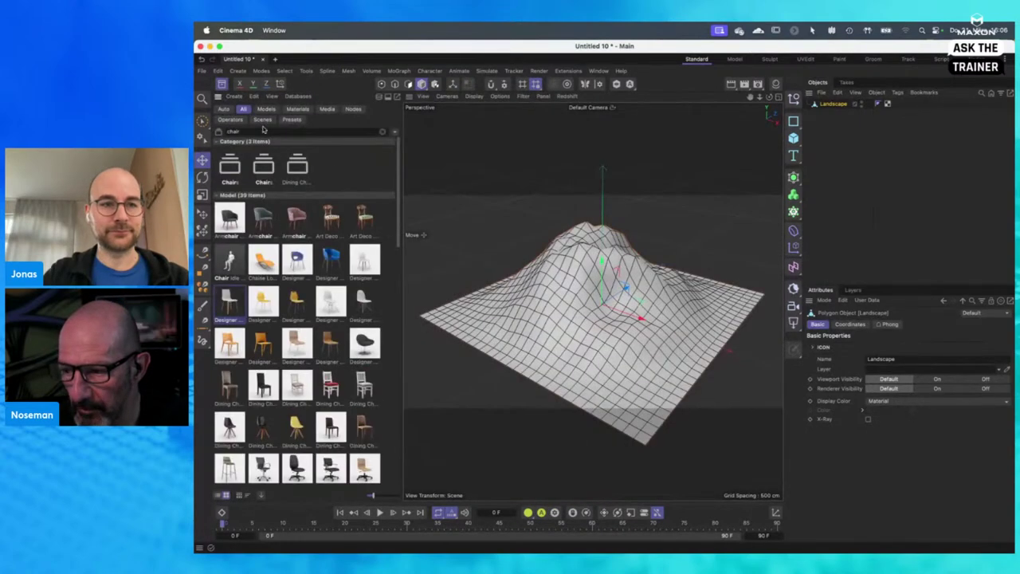
{"action": "left_click", "coordinate": [382, 132]}
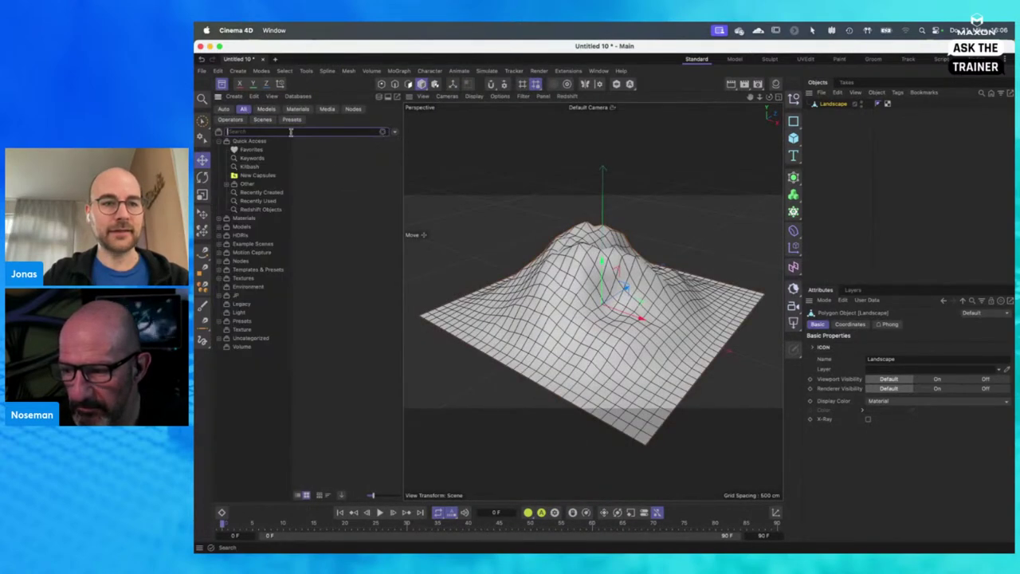
{"action": "type", "text": "subd"}
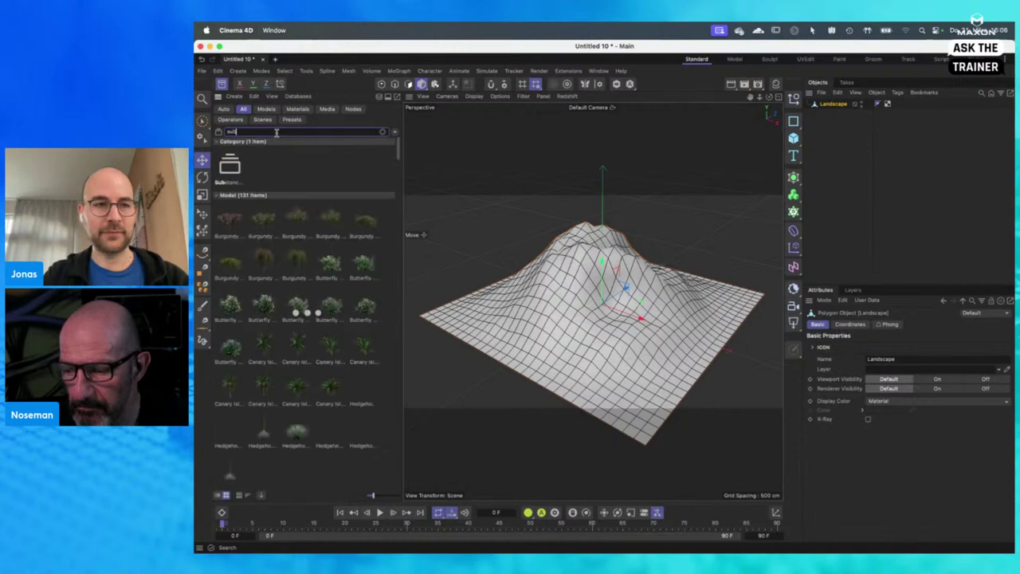
{"action": "type", "text": "i"}
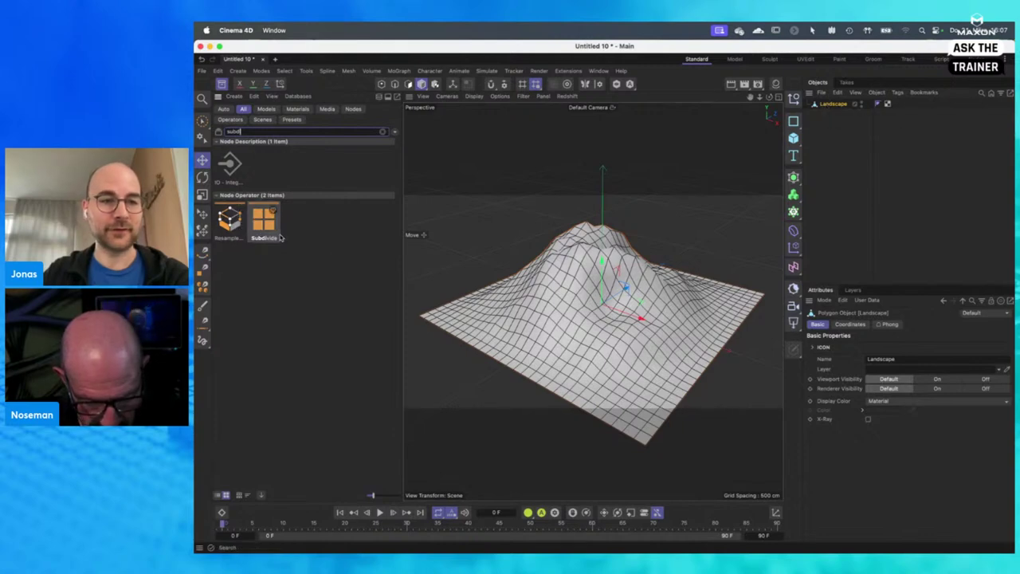
Step: Clear the search and show the Geo Modifier operators of the asset browser as a compact list
{"action": "left_click", "coordinate": [382, 131]}
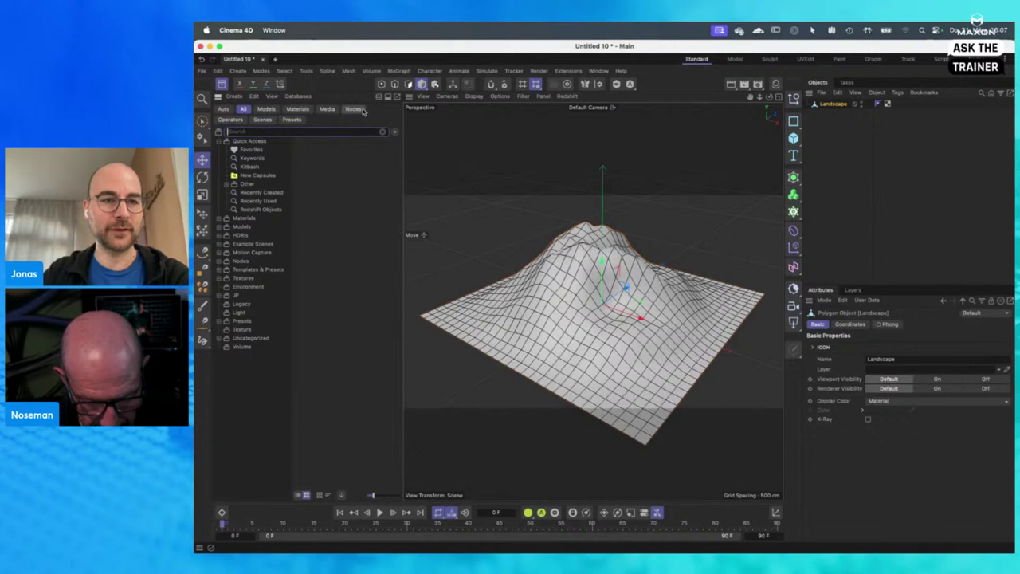
{"action": "left_click", "coordinate": [230, 119]}
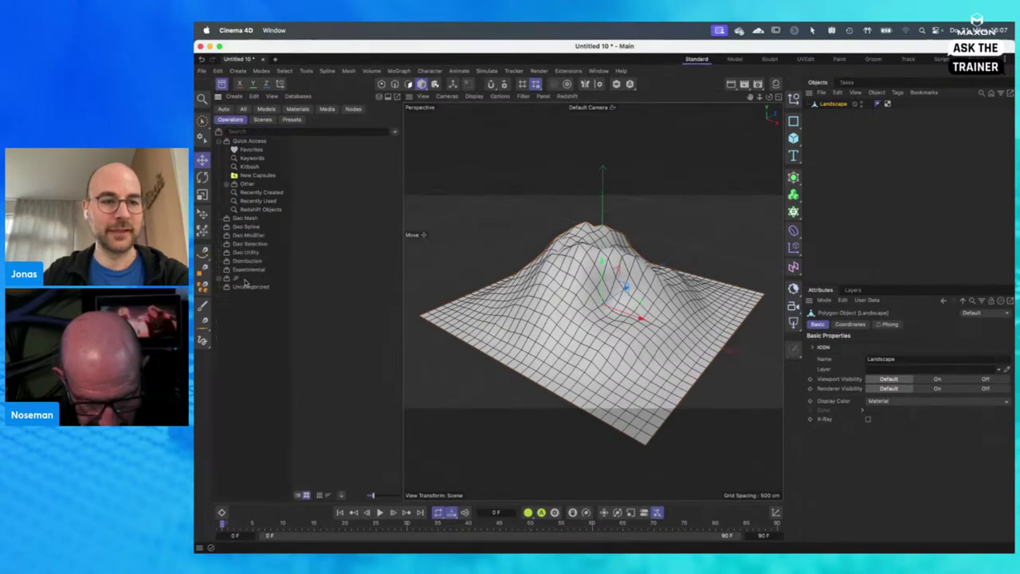
{"action": "left_click", "coordinate": [250, 236]}
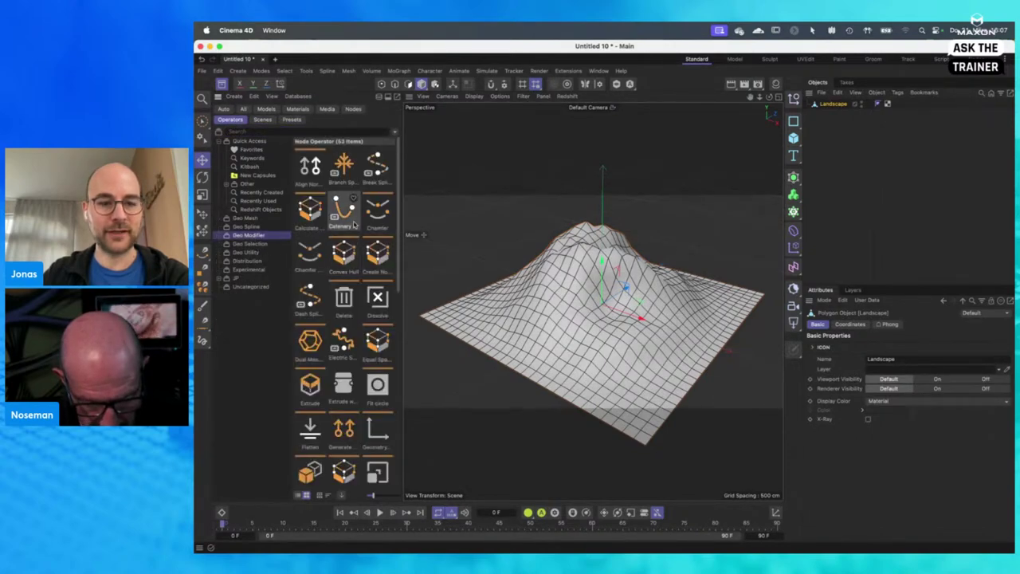
{"action": "left_click", "coordinate": [299, 495]}
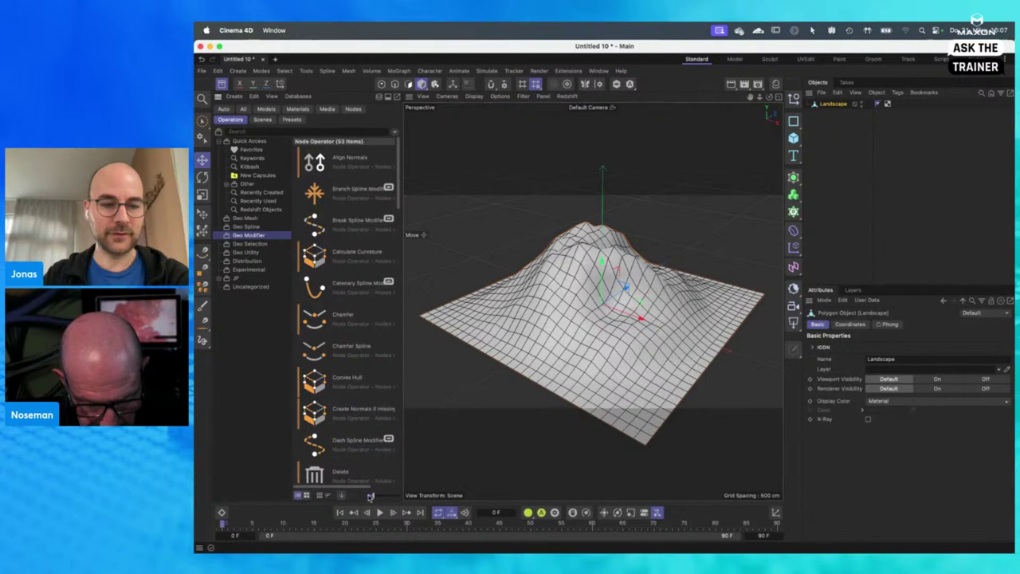
Step: Add the Subdivide operator from the Geo Modifier list to the Landscape object as its child
{"action": "scroll", "coordinate": [331, 289], "scroll_direction": "down", "scroll_amount": 5}
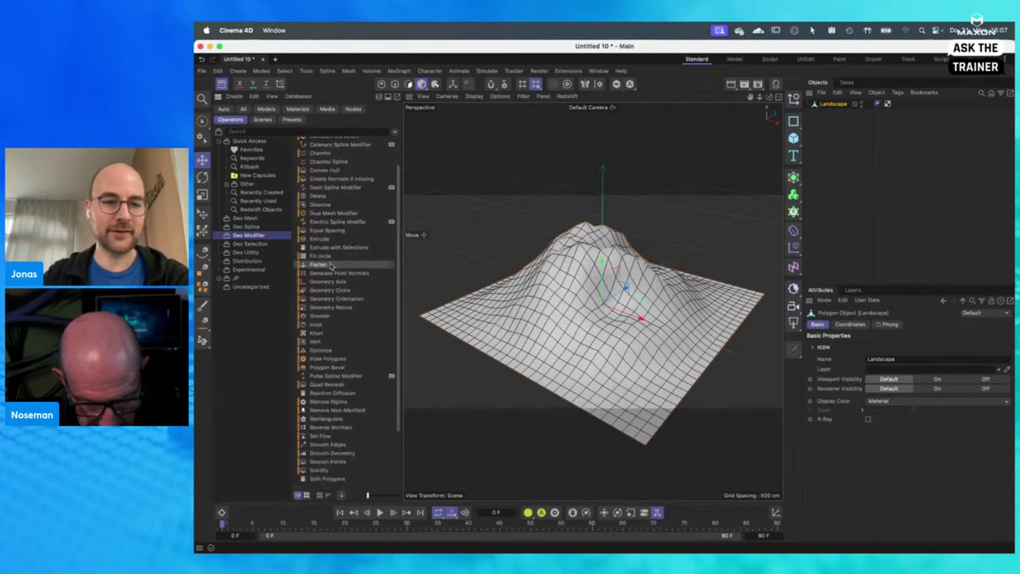
{"action": "scroll", "coordinate": [331, 310], "scroll_direction": "up", "scroll_amount": 5}
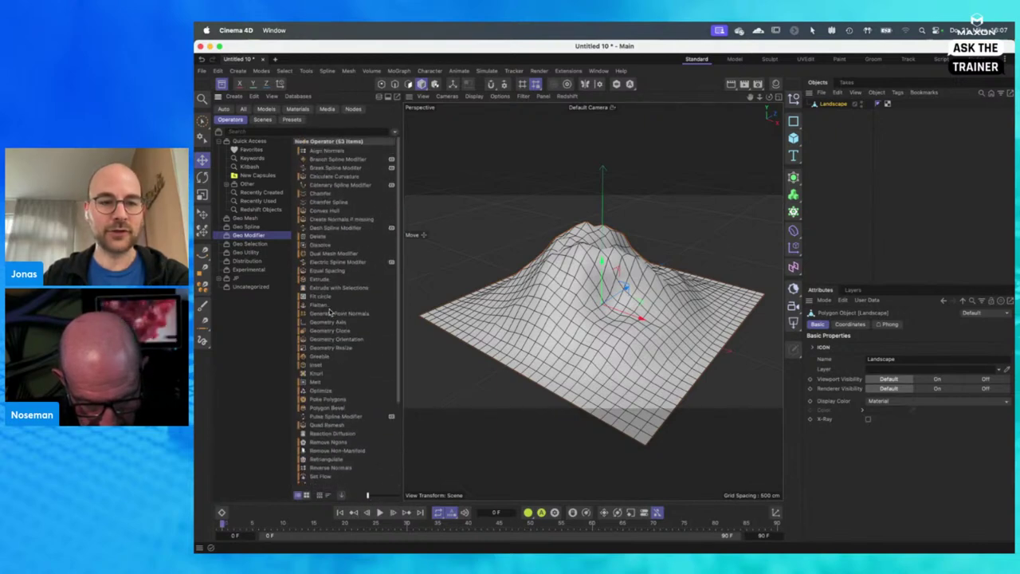
{"action": "scroll", "coordinate": [331, 312], "scroll_direction": "down", "scroll_amount": 4}
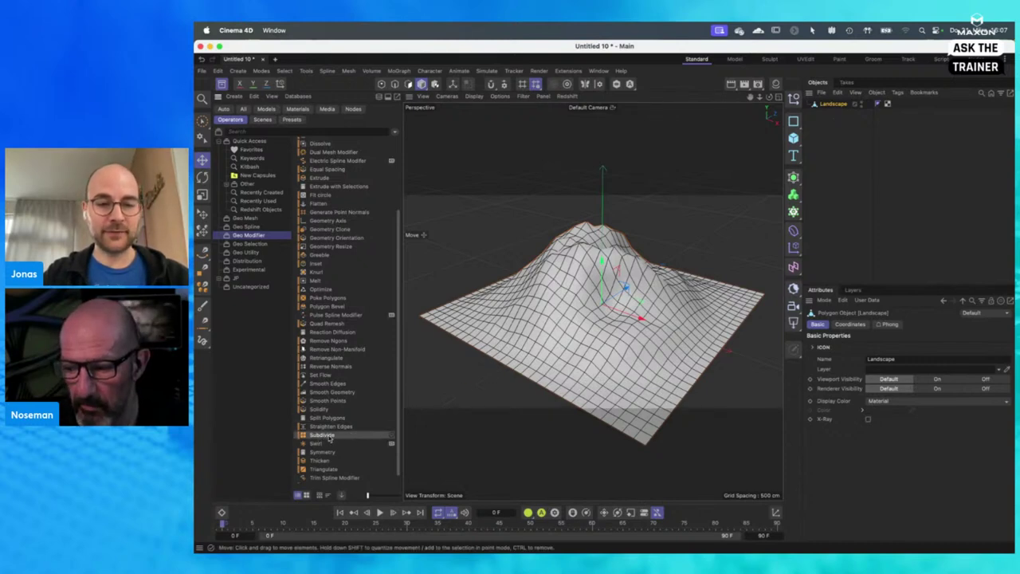
{"action": "left_click_drag", "start_coordinate": [321, 437], "coordinate": [828, 108]}
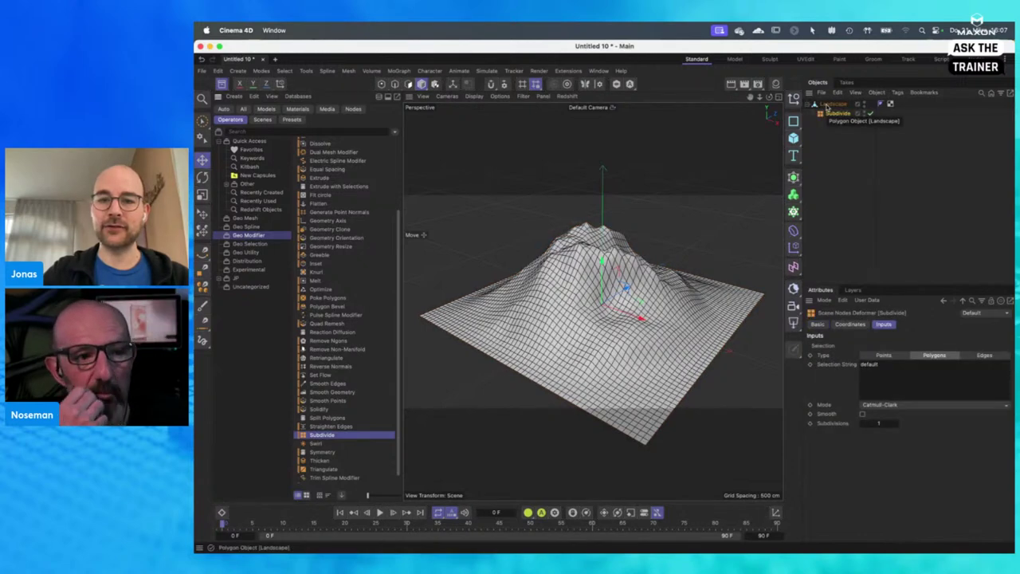
Step: Compare the landscape mesh with the Subdivide modifier off and on, and close the asset browser
{"action": "left_click", "coordinate": [870, 115]}
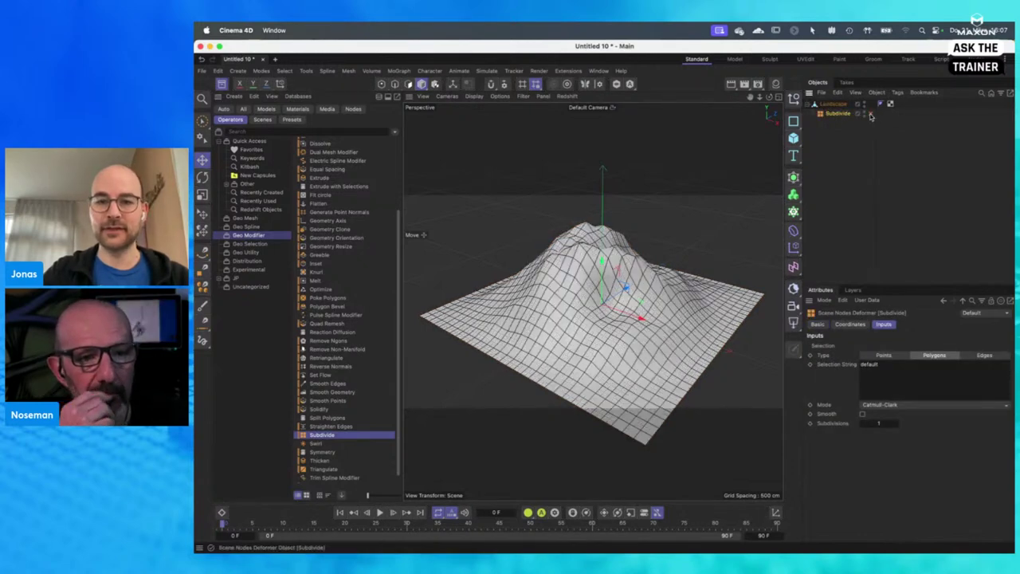
{"action": "left_click", "coordinate": [870, 116]}
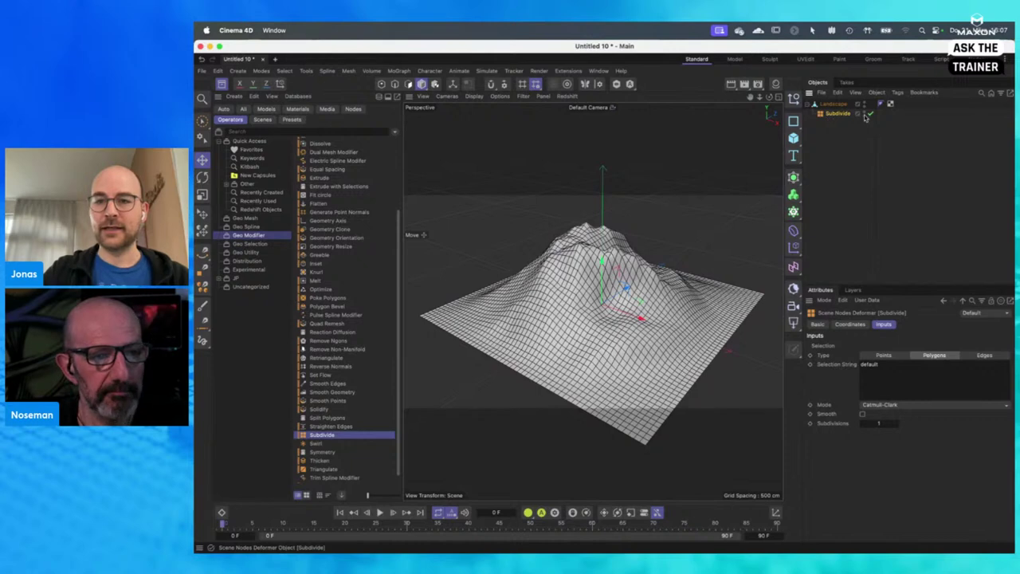
{"action": "left_click", "coordinate": [870, 116]}
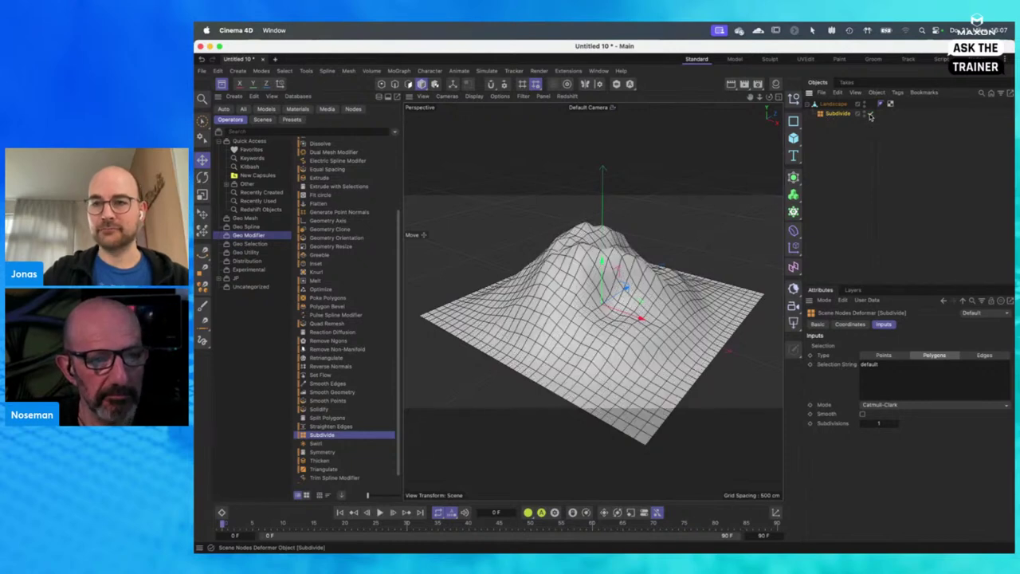
{"action": "left_click", "coordinate": [870, 116]}
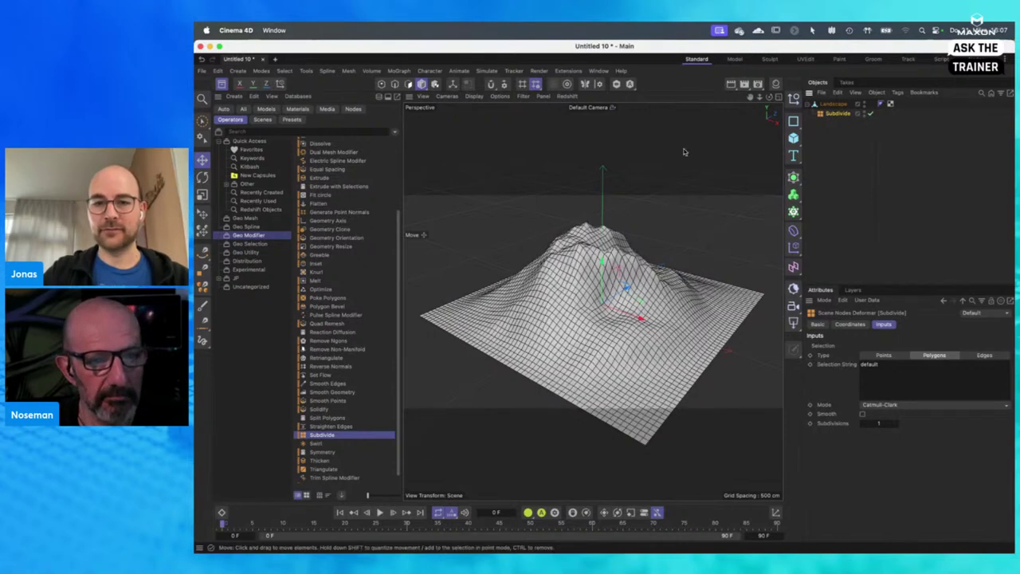
{"action": "left_click", "coordinate": [222, 83]}
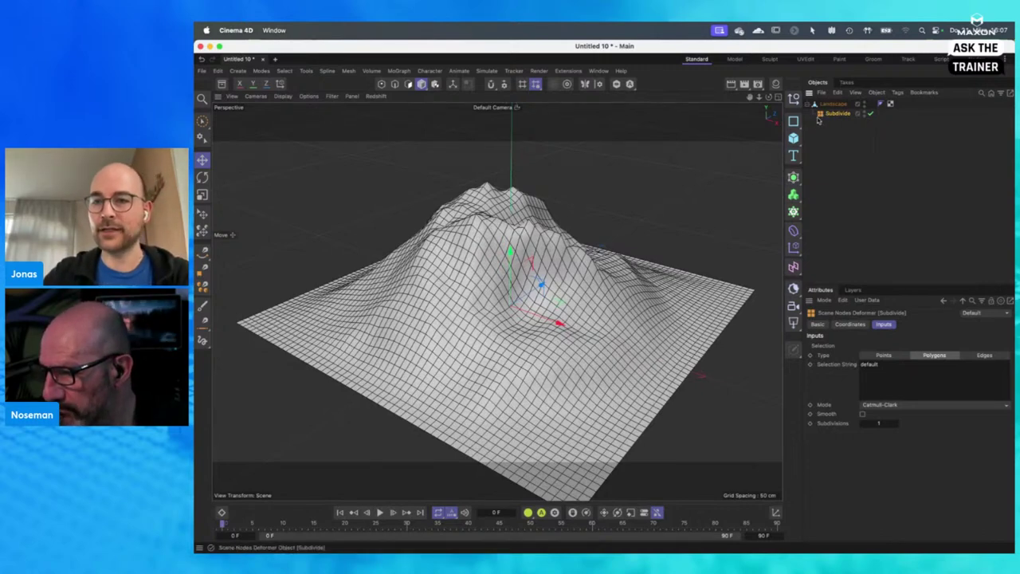
Step: Set the Subdivide modifier to 2 subdivisions, enable Smooth with 2 iterations, and compare the mesh with it off and on
{"action": "left_click", "coordinate": [896, 425]}
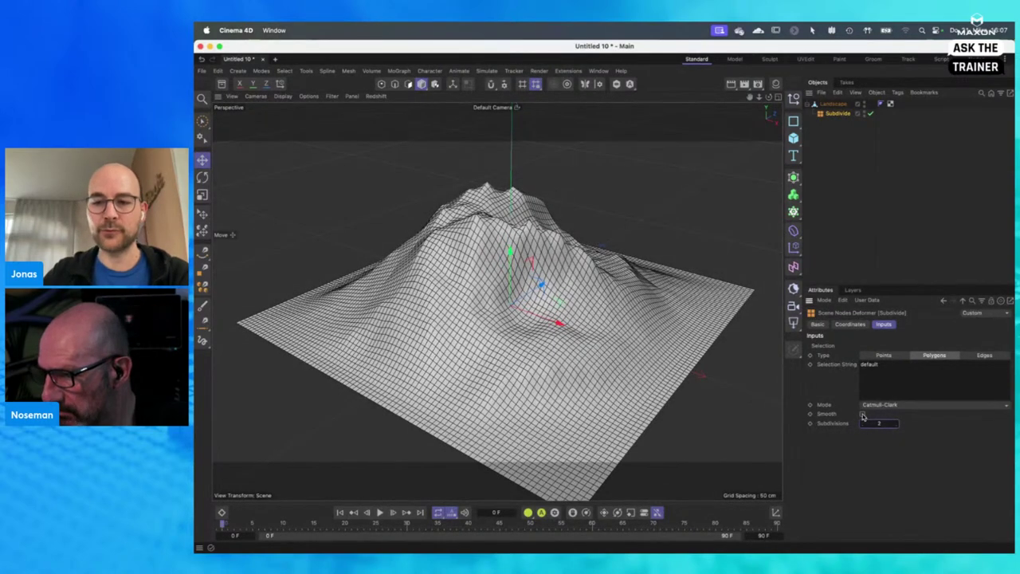
{"action": "left_click", "coordinate": [862, 415]}
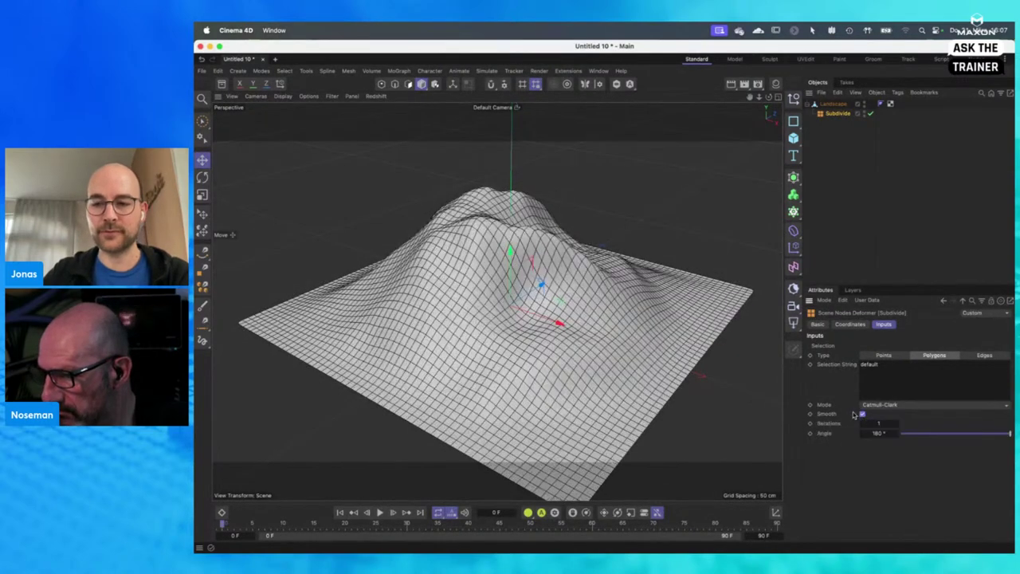
{"action": "left_click", "coordinate": [896, 424]}
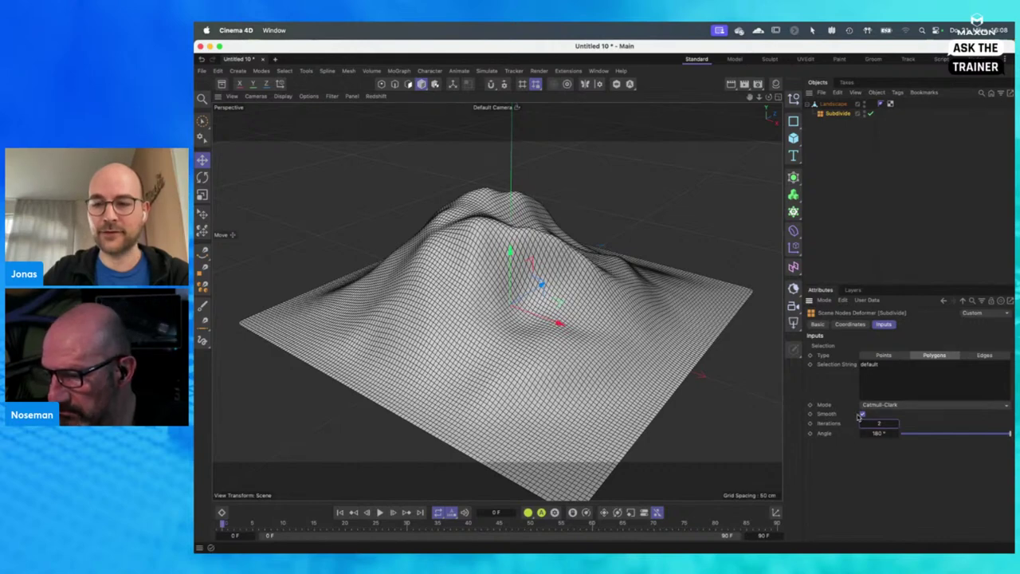
{"action": "left_click", "coordinate": [872, 114]}
{"action": "left_click", "coordinate": [871, 114]}
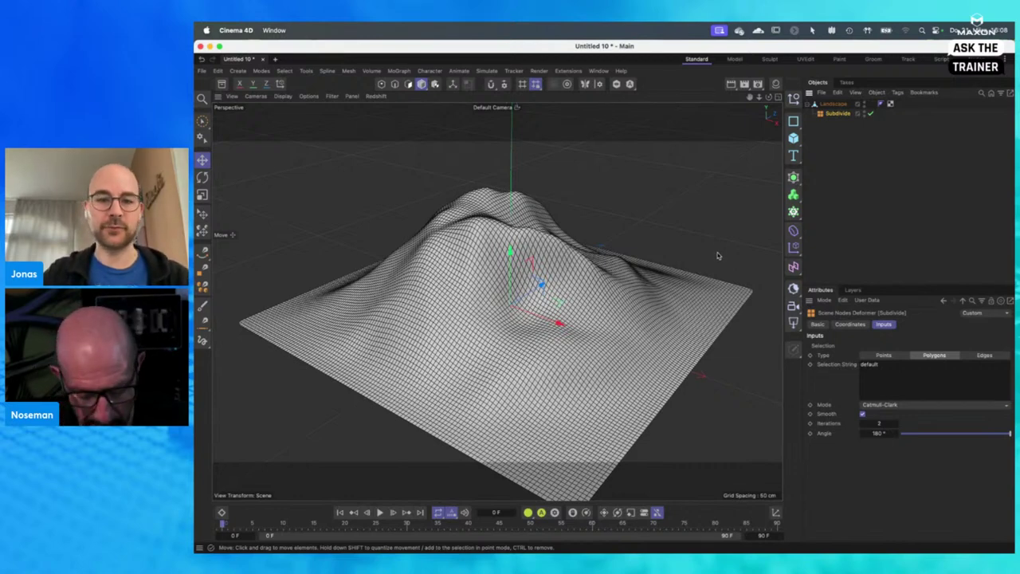
Step: Disable Subdivide and brush-select a winding band of polygons across the slope of the Landscape object
{"action": "left_click", "coordinate": [833, 104]}
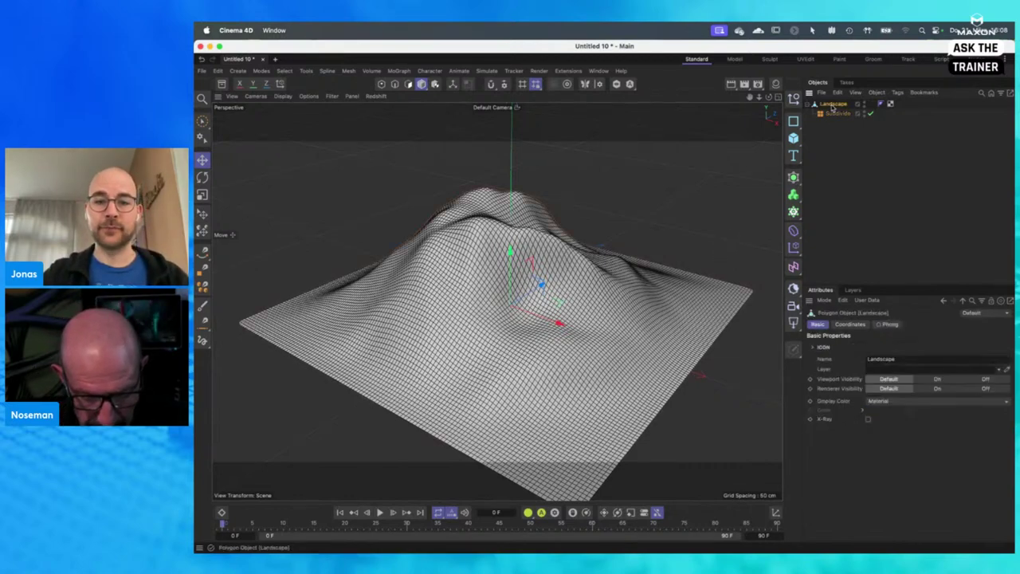
{"action": "left_click", "coordinate": [871, 114]}
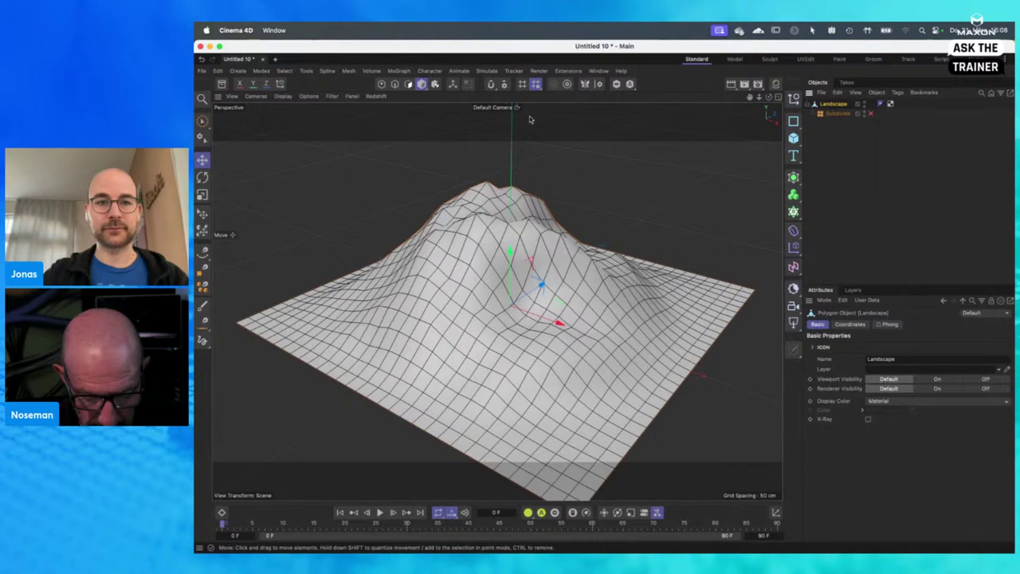
{"action": "left_click", "coordinate": [408, 83]}
{"action": "key", "text": "9"}
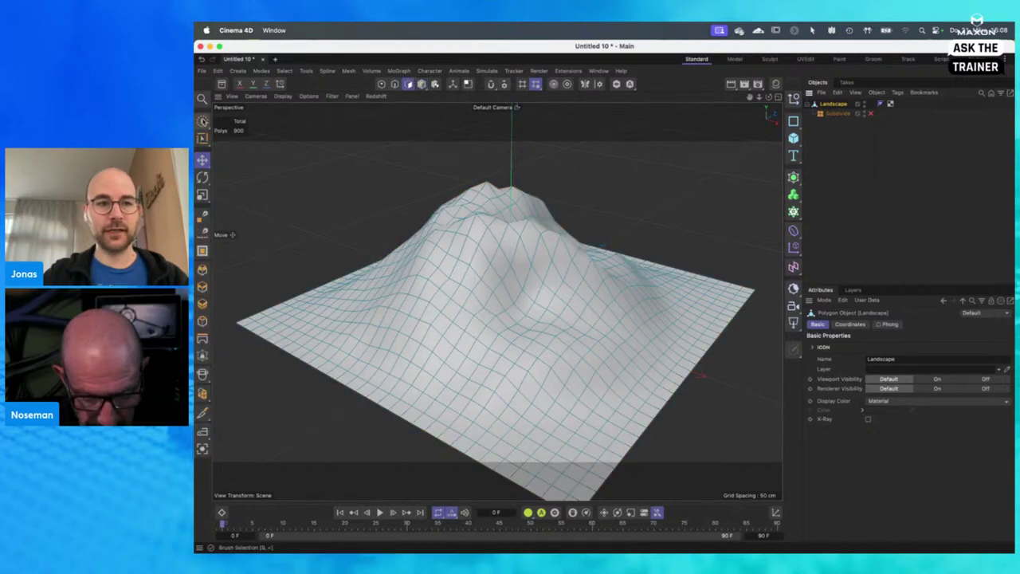
{"action": "mouse_move", "coordinate": [446, 312]}
{"action": "left_mouse_down"}
{"action": "mouse_move", "coordinate": [472, 239]}
{"action": "mouse_move", "coordinate": [546, 351]}
{"action": "mouse_move", "coordinate": [630, 353]}
{"action": "mouse_move", "coordinate": [680, 294]}
{"action": "left_mouse_up"}
Step: Re-enable Subdivide on the selected polygons, return to model mode and show the modifier's input settings
{"action": "left_click", "coordinate": [870, 114]}
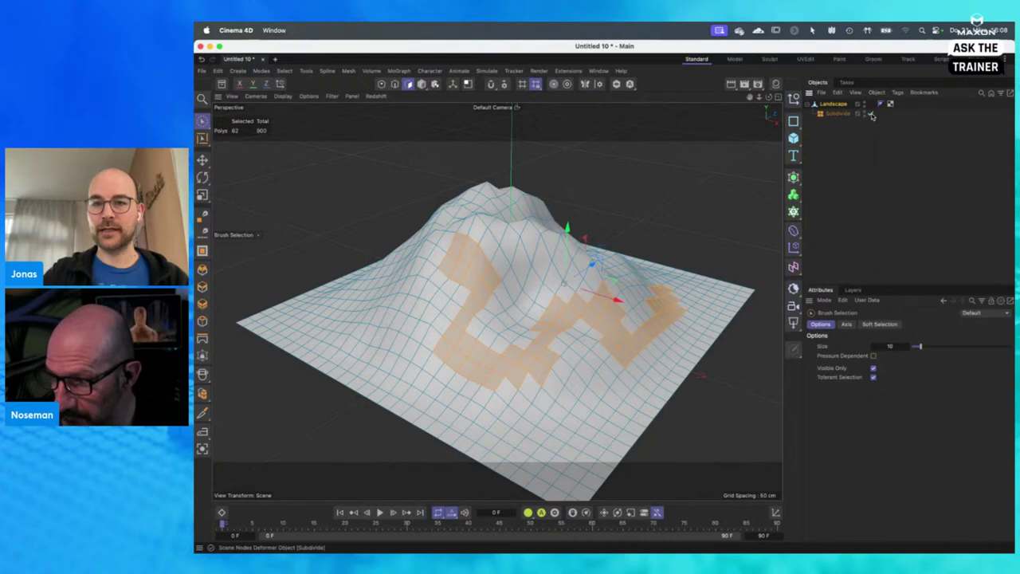
{"action": "left_click", "coordinate": [421, 84]}
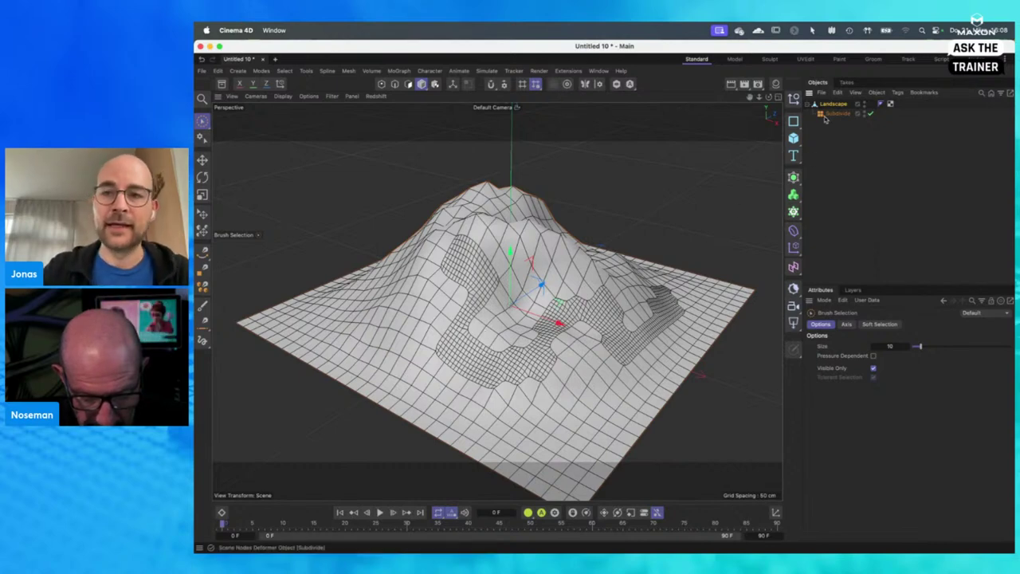
{"action": "left_click", "coordinate": [824, 115]}
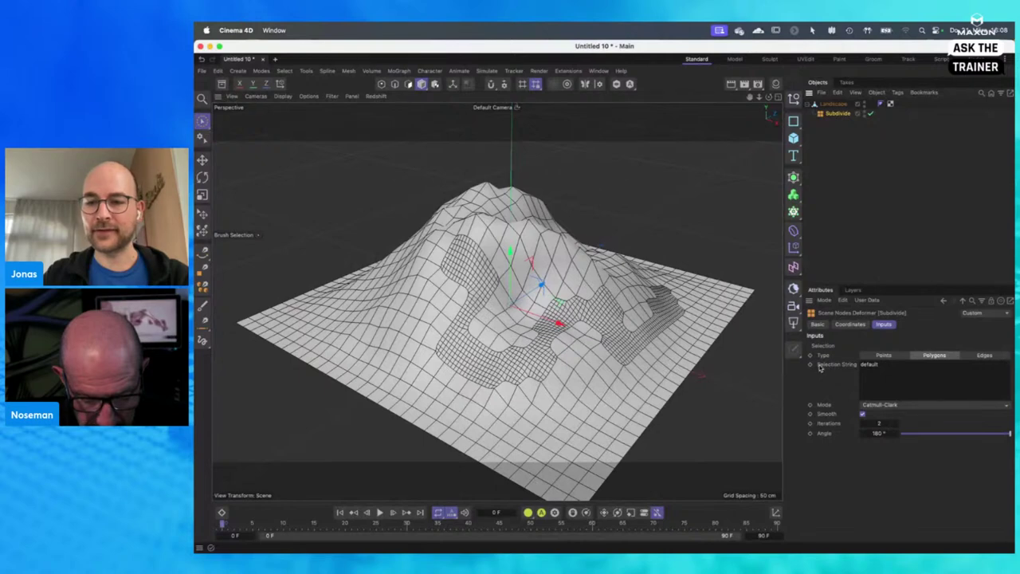
Step: Replace the Subdivide modifier's selection string with the polygon index range 1-20
{"action": "double_click", "coordinate": [882, 364]}
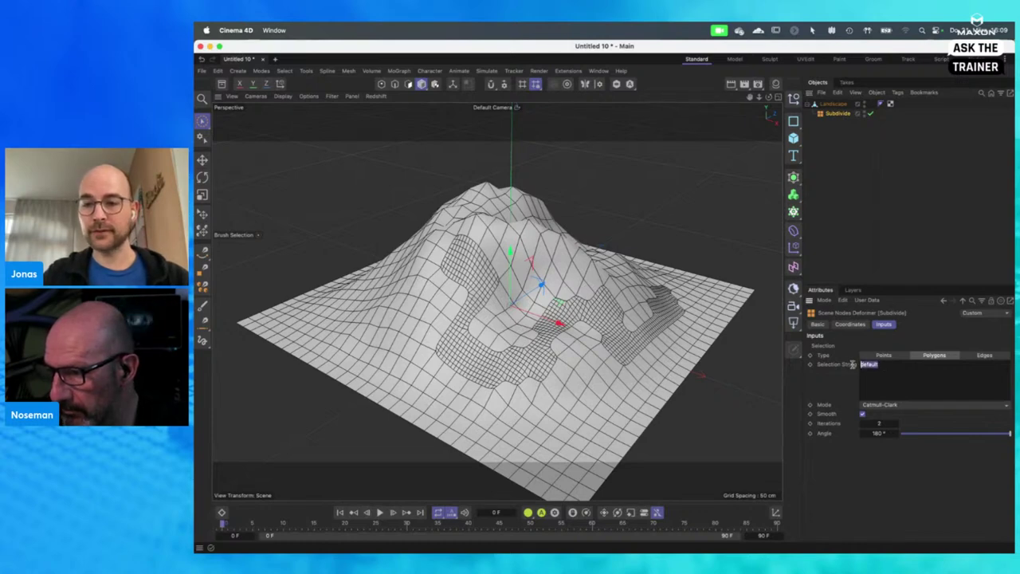
{"action": "key", "text": "BackSpace"}
{"action": "type", "text": "1"}
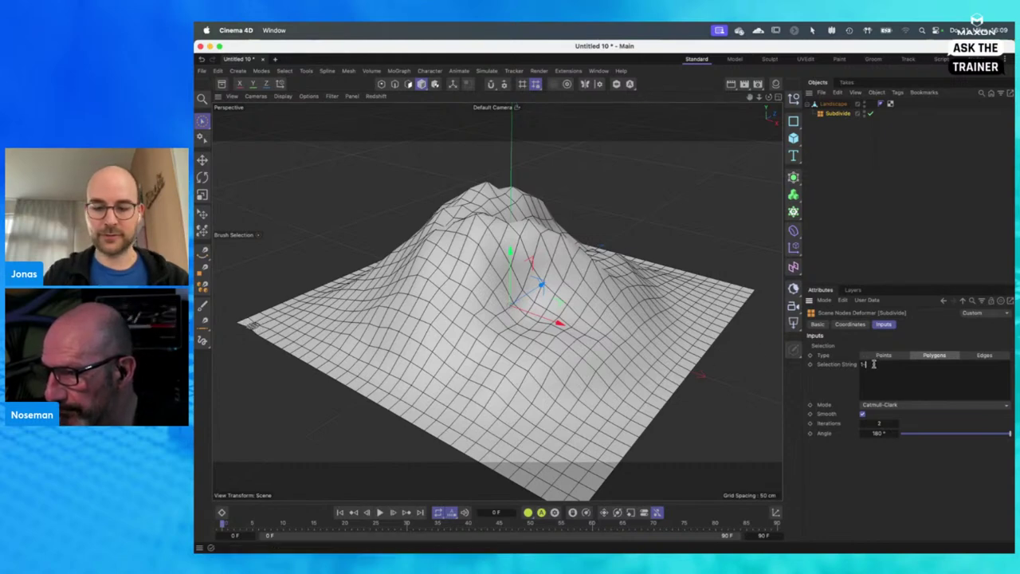
{"action": "type", "text": "-20"}
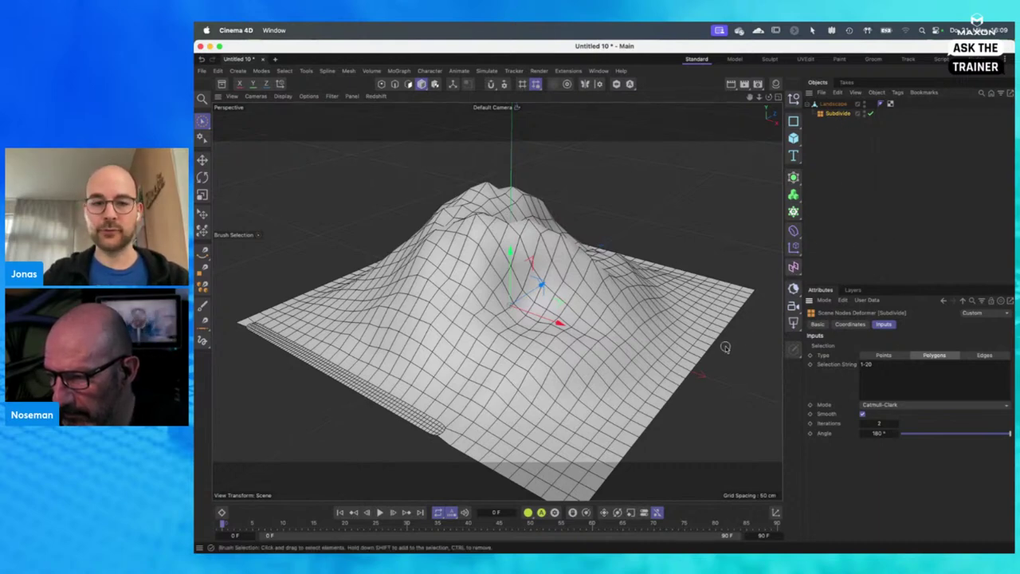
Step: Disable the Subdivide modifier and add a Polygon Selection tag to the Landscape object
{"action": "left_click", "coordinate": [871, 114]}
{"action": "left_click", "coordinate": [837, 130]}
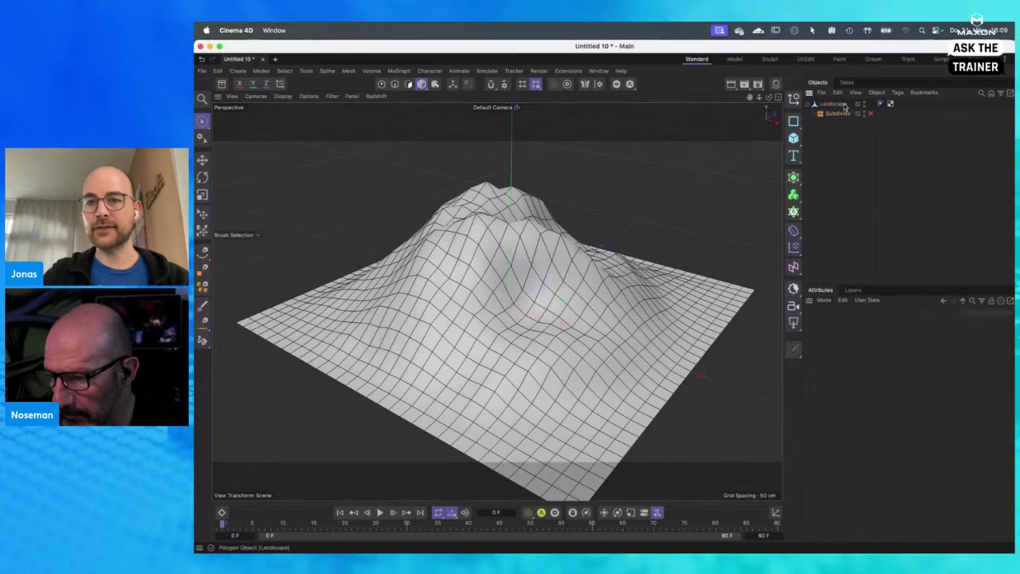
{"action": "right_click", "coordinate": [850, 106]}
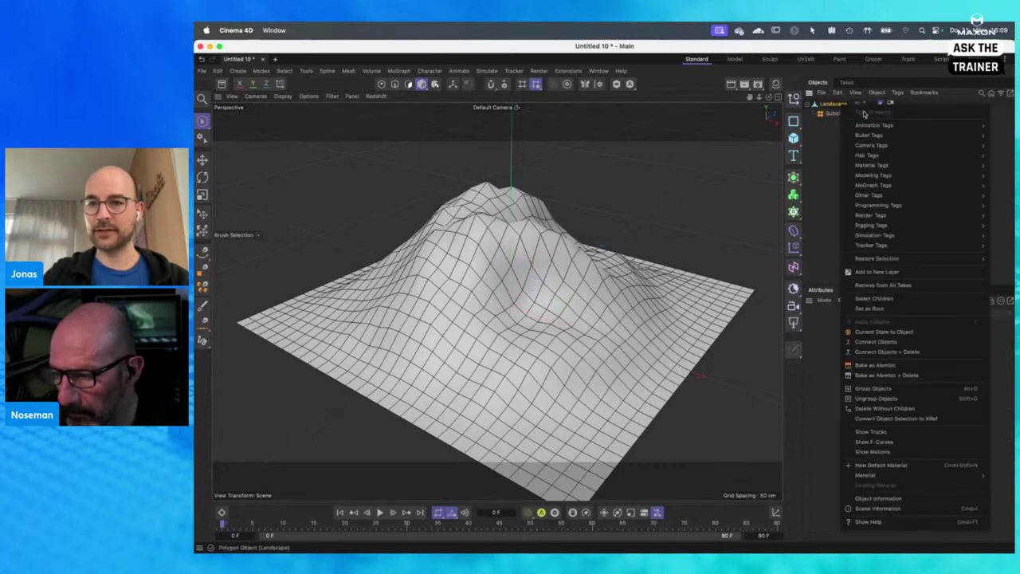
{"action": "mouse_move", "coordinate": [885, 231]}
{"action": "mouse_move", "coordinate": [868, 195]}
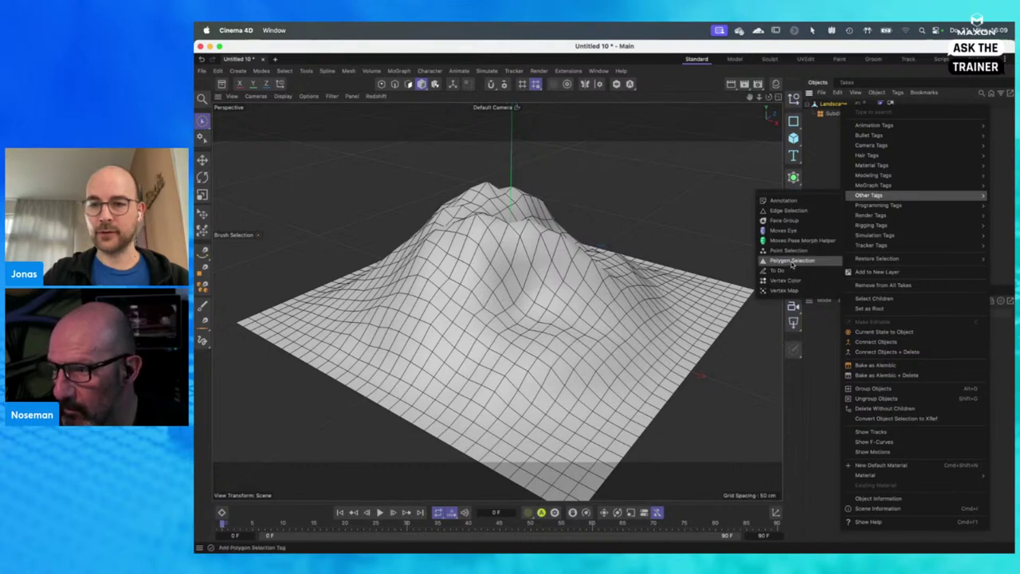
{"action": "left_click", "coordinate": [790, 259]}
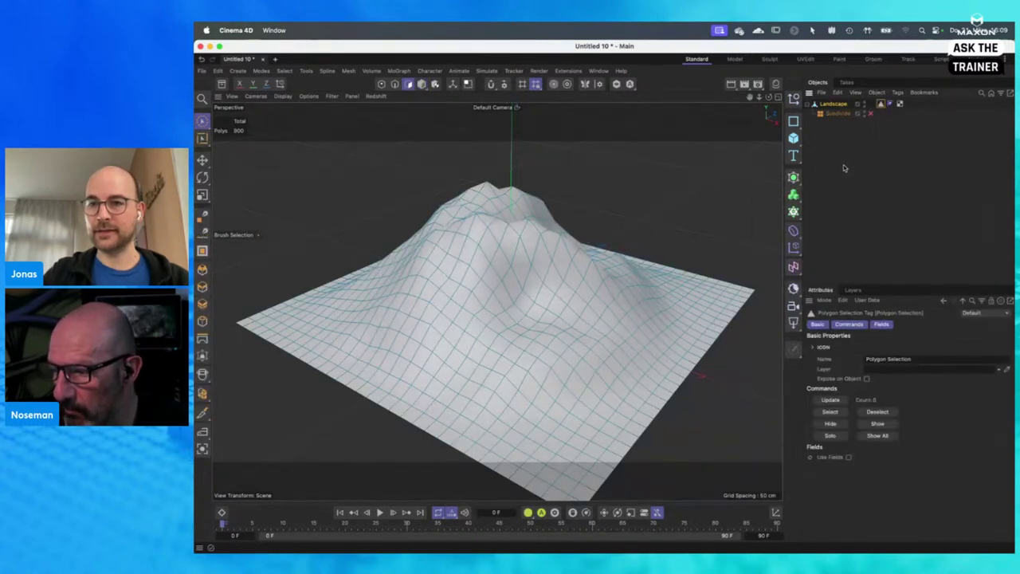
Step: Enable Use Fields on the Polygon Selection tag and replace its Freeze layer with a Spherical Field
{"action": "left_click", "coordinate": [849, 457]}
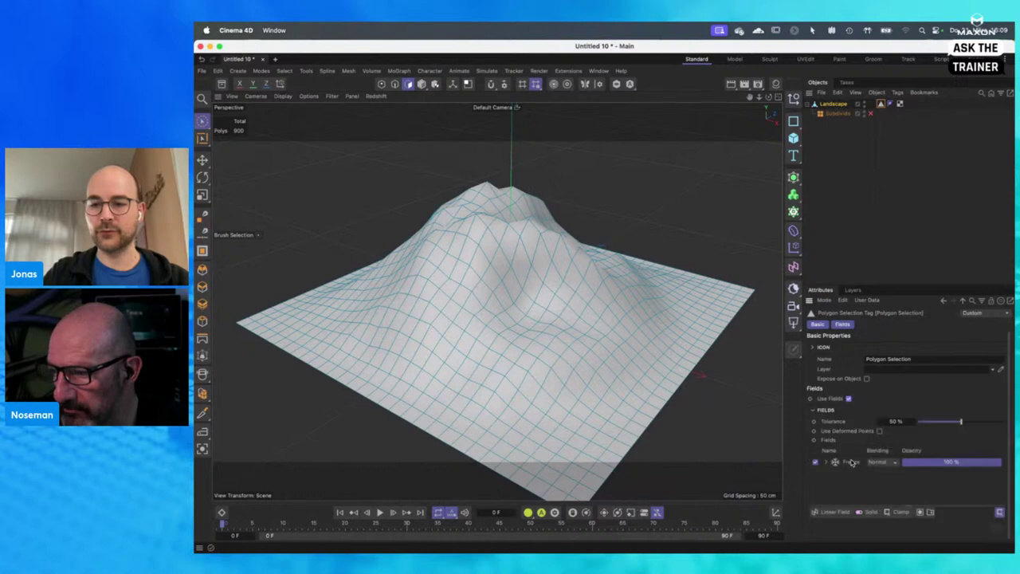
{"action": "left_click", "coordinate": [851, 463]}
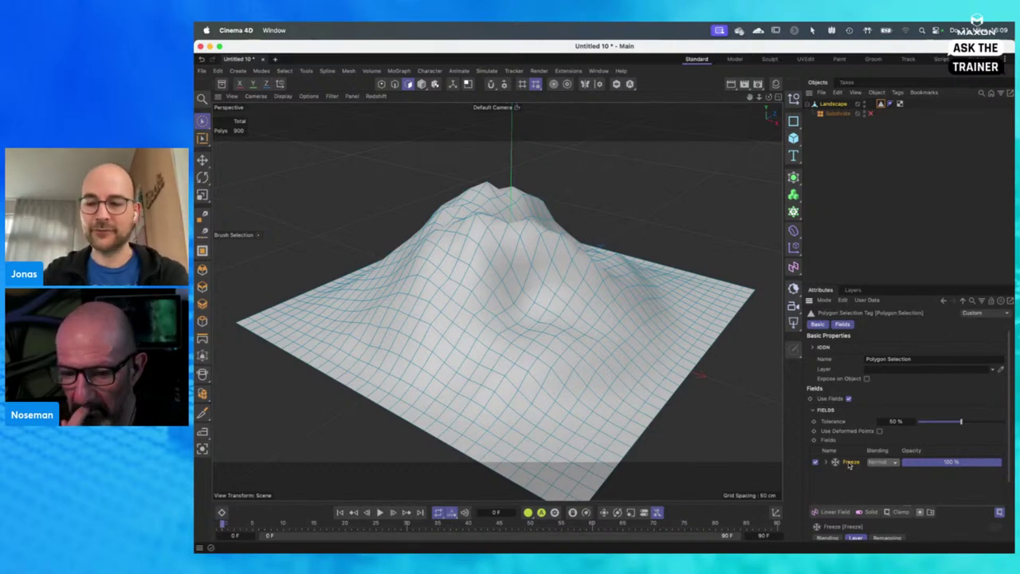
{"action": "key", "text": "Delete"}
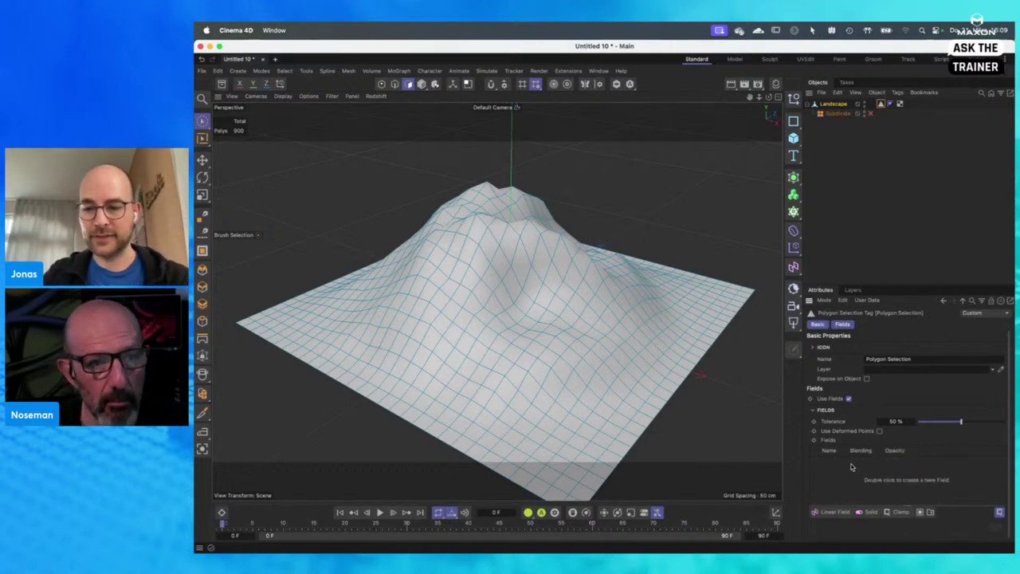
{"action": "left_click", "coordinate": [833, 512]}
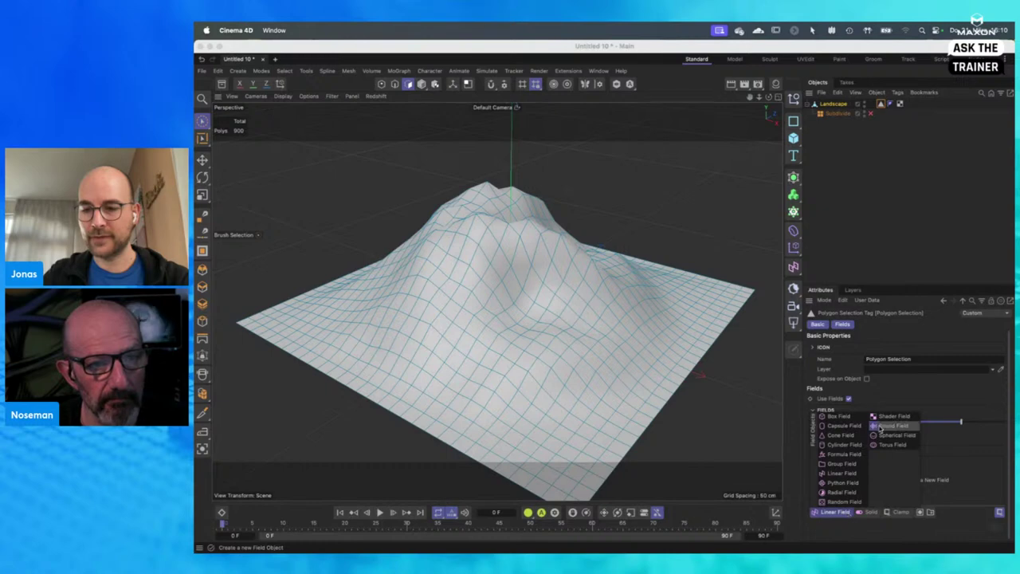
{"action": "left_click", "coordinate": [896, 435]}
Step: Move the Spherical Field out of the Landscape hierarchy and raise it to the mountain's peak
{"action": "left_click", "coordinate": [843, 114]}
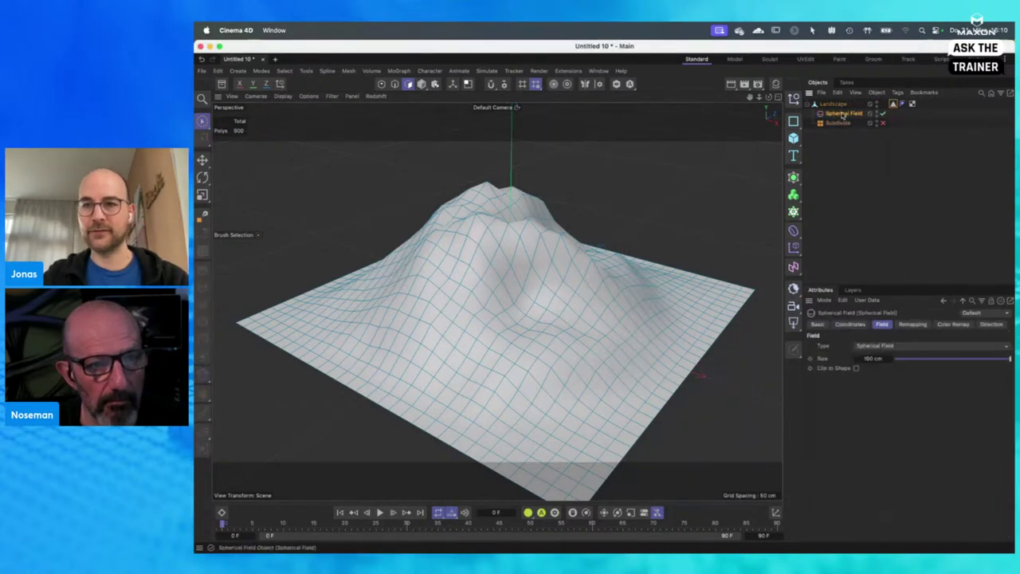
{"action": "left_click_drag", "start_coordinate": [843, 114], "coordinate": [837, 103]}
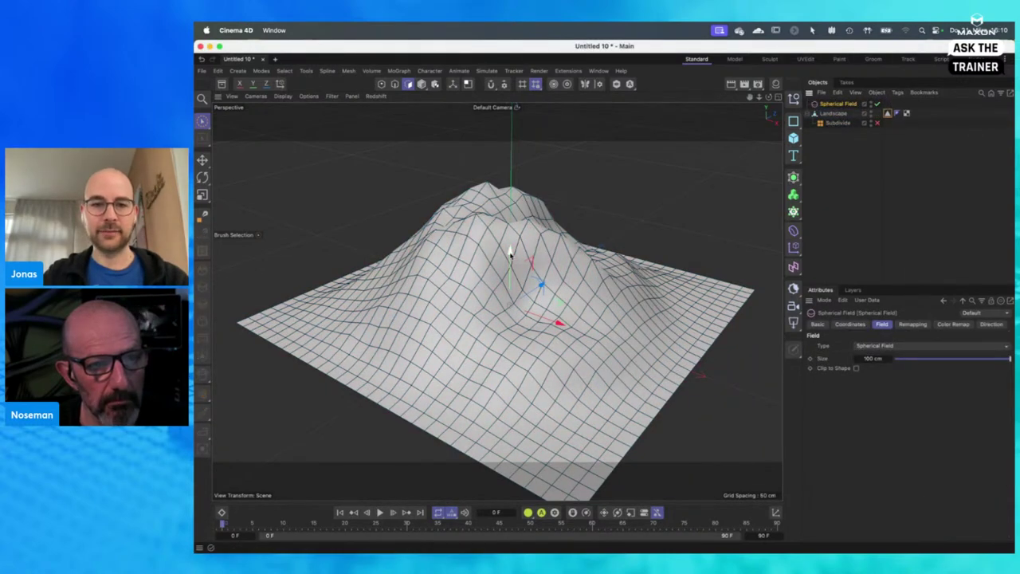
{"action": "left_click_drag", "start_coordinate": [510, 254], "coordinate": [520, 163]}
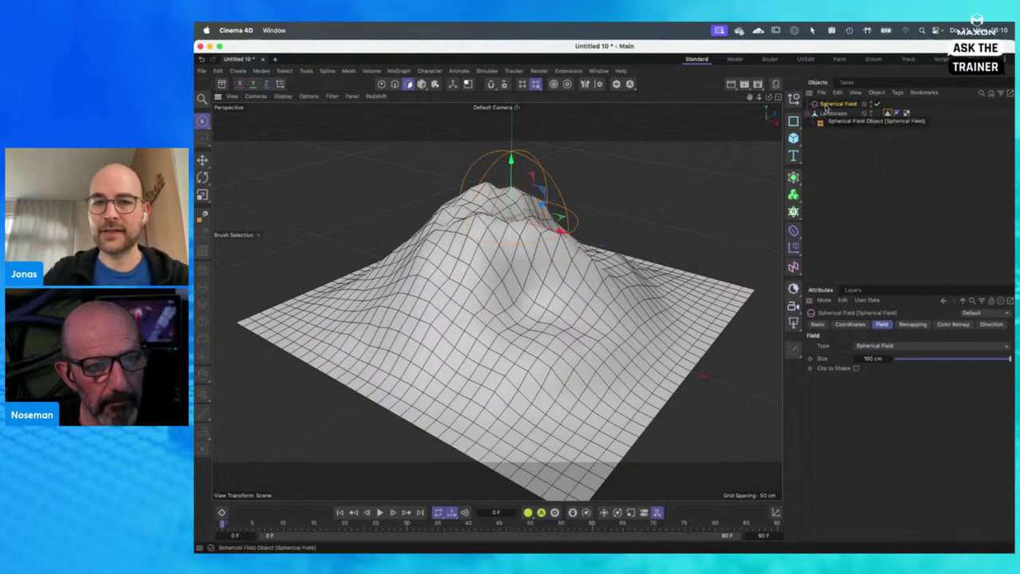
Step: Re-enable Subdivide and set its selection string to the Polygon Selection tag of the Landscape
{"action": "left_click", "coordinate": [888, 114]}
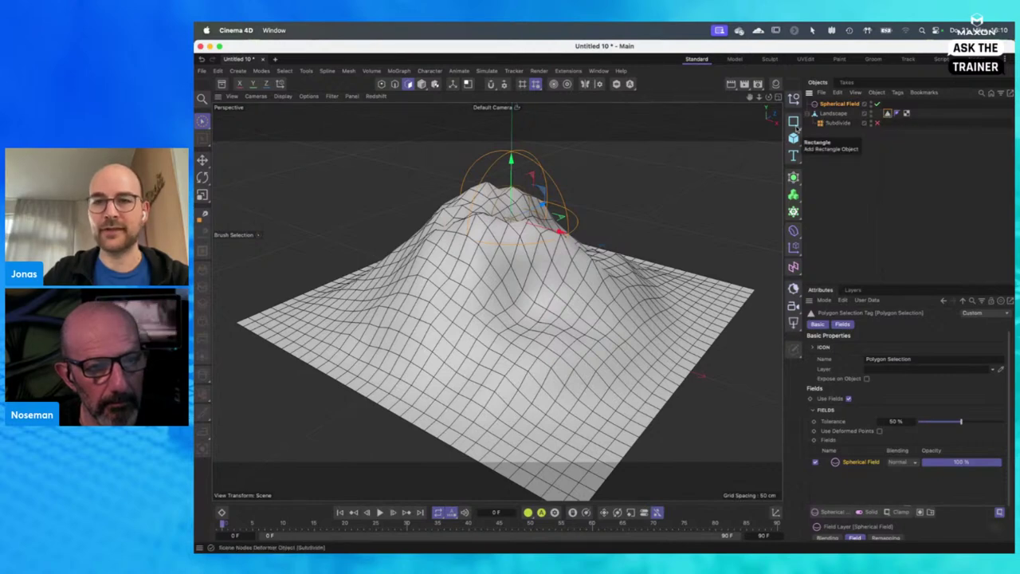
{"action": "left_click", "coordinate": [845, 124]}
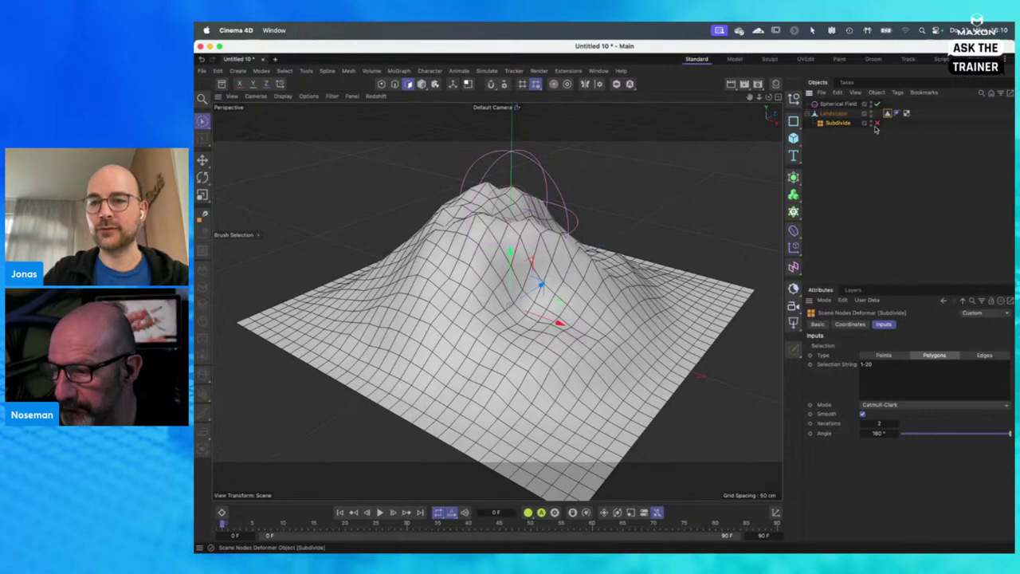
{"action": "left_click", "coordinate": [877, 124]}
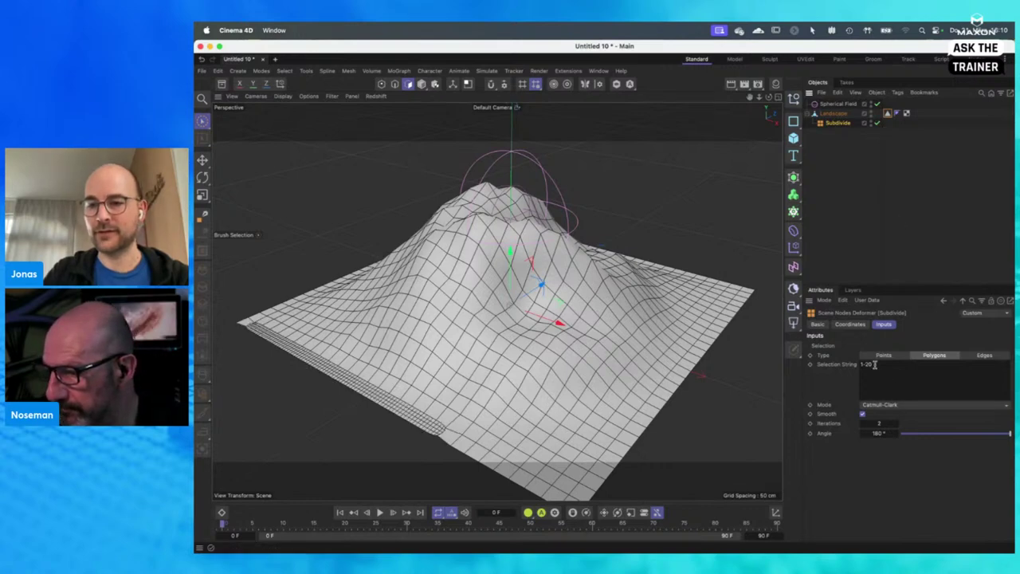
{"action": "left_click_drag", "start_coordinate": [875, 363], "coordinate": [852, 364]}
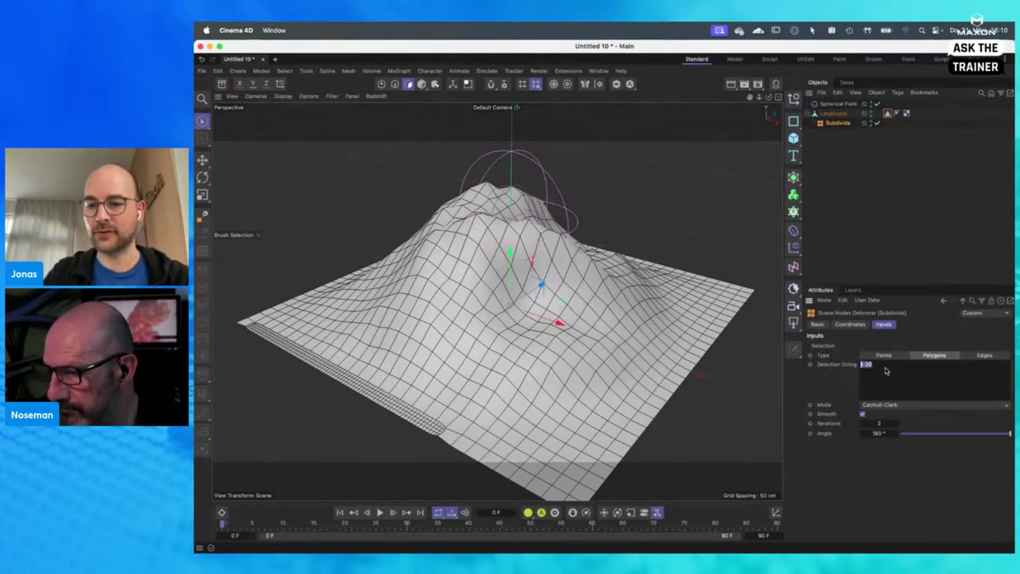
{"action": "key", "text": "BackSpace"}
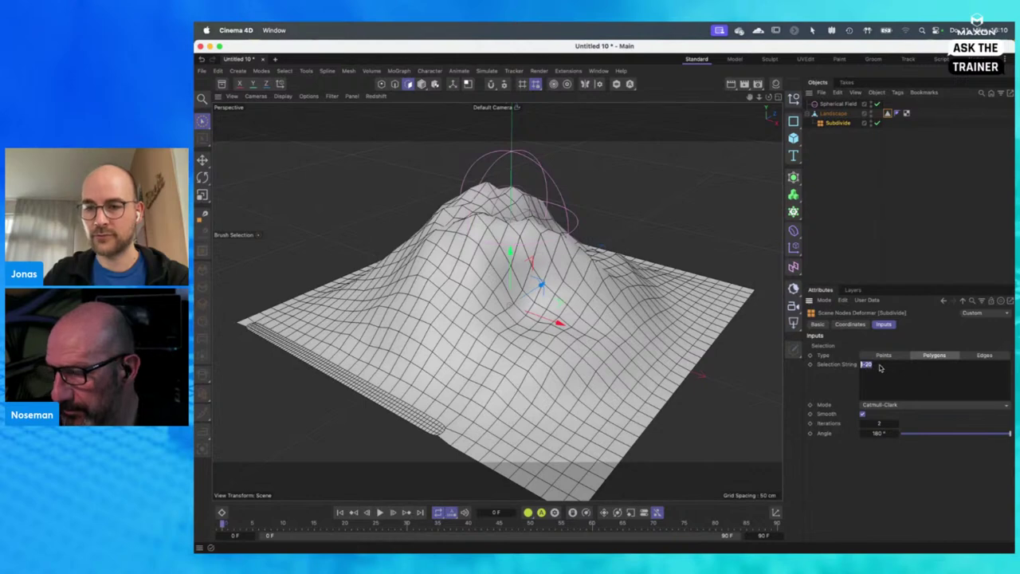
{"action": "left_click_drag", "start_coordinate": [887, 113], "coordinate": [898, 382]}
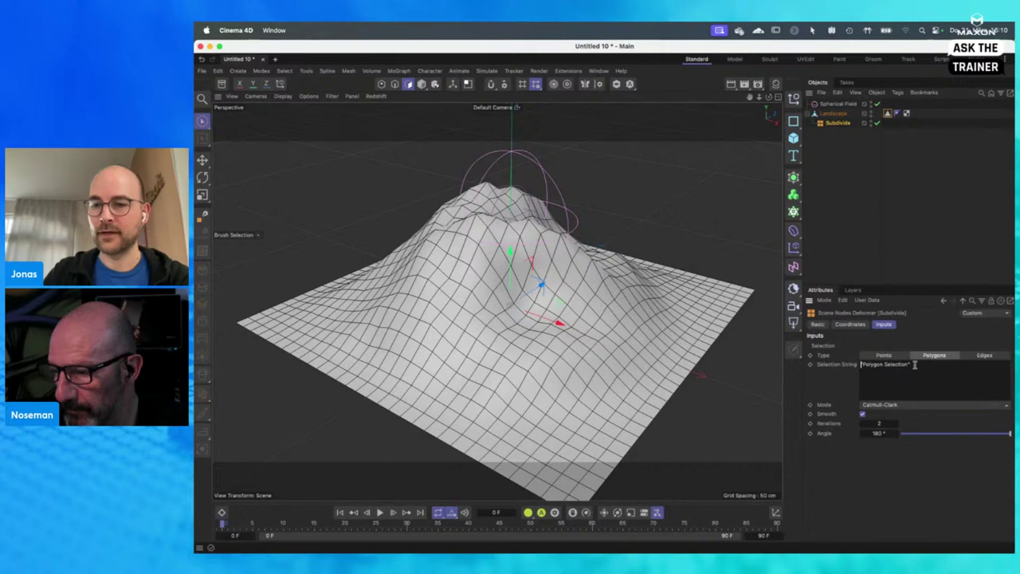
{"action": "left_click_drag", "start_coordinate": [882, 375], "coordinate": [863, 364]}
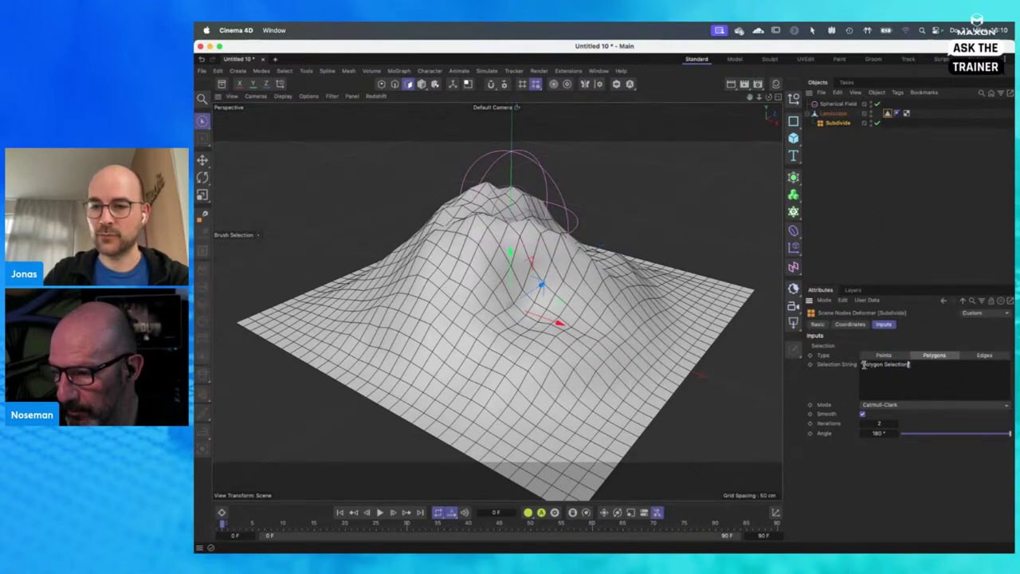
{"action": "key", "text": "Return"}
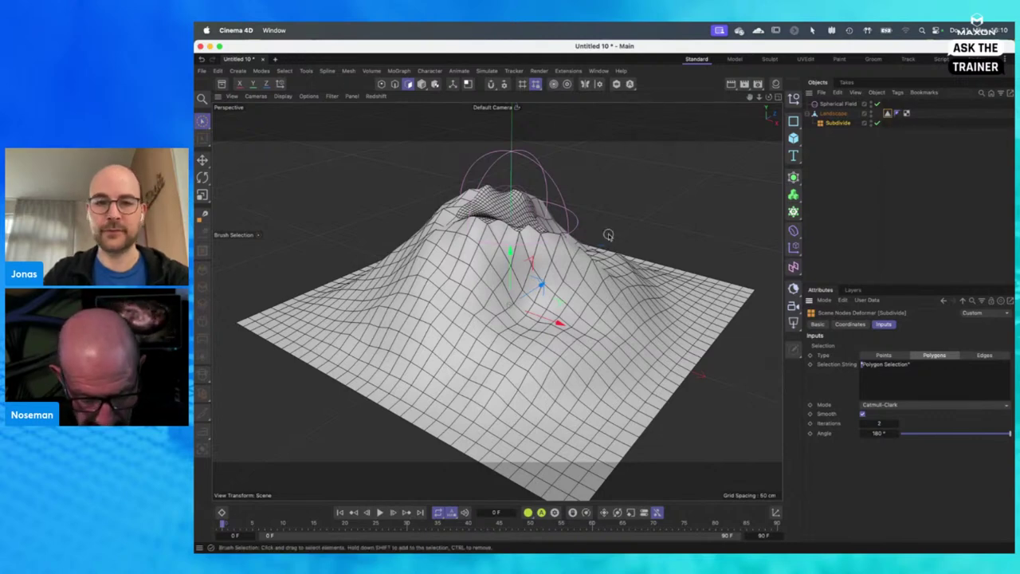
Step: Move the Spherical Field down the slope and scale it up so the subdivided area covers the mountain's front
{"action": "left_click", "coordinate": [577, 227]}
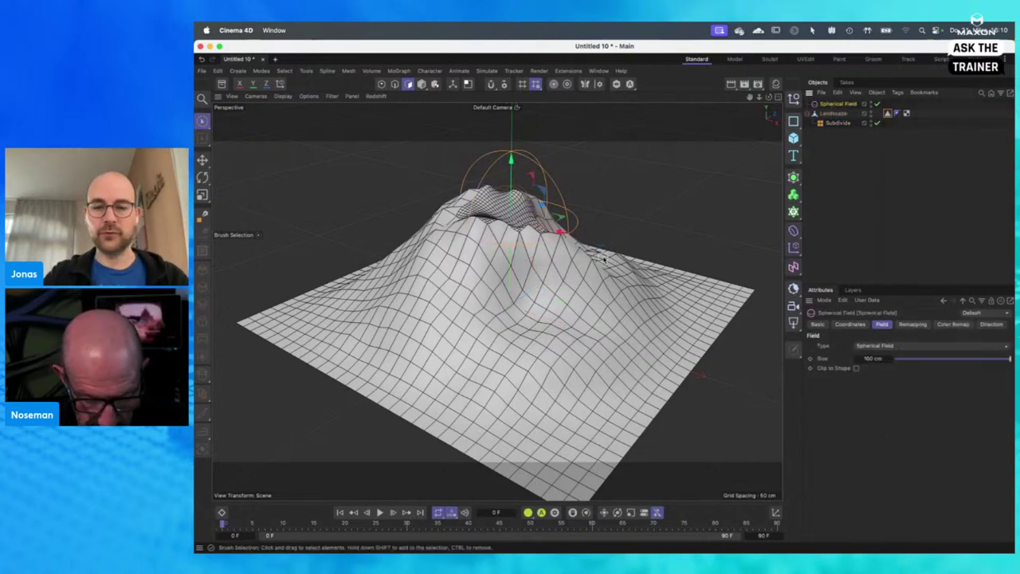
{"action": "key", "text": "e"}
{"action": "left_click_drag", "start_coordinate": [582, 239], "coordinate": [711, 353]}
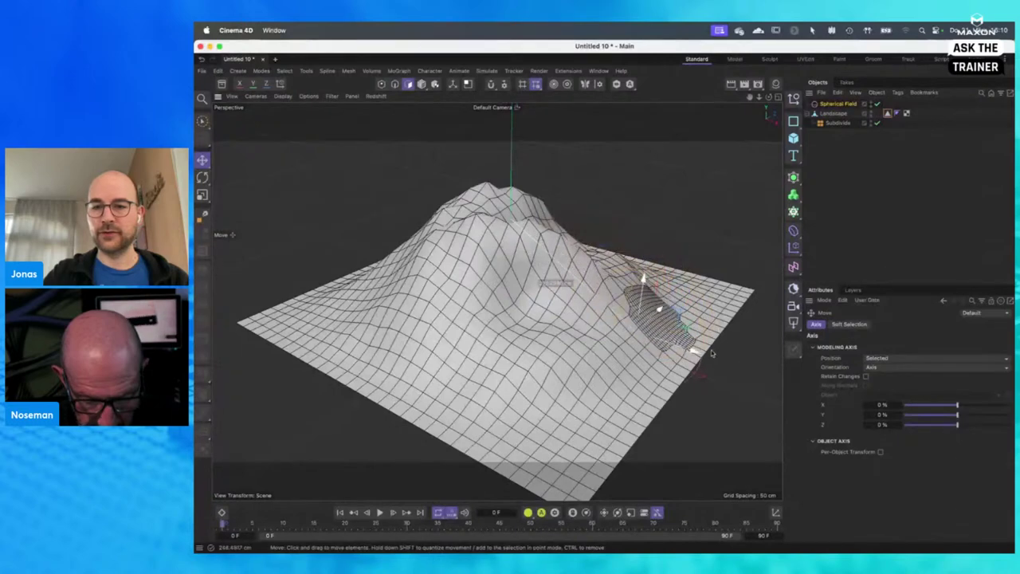
{"action": "left_click_drag", "start_coordinate": [682, 298], "coordinate": [645, 403]}
{"action": "key", "text": "t"}
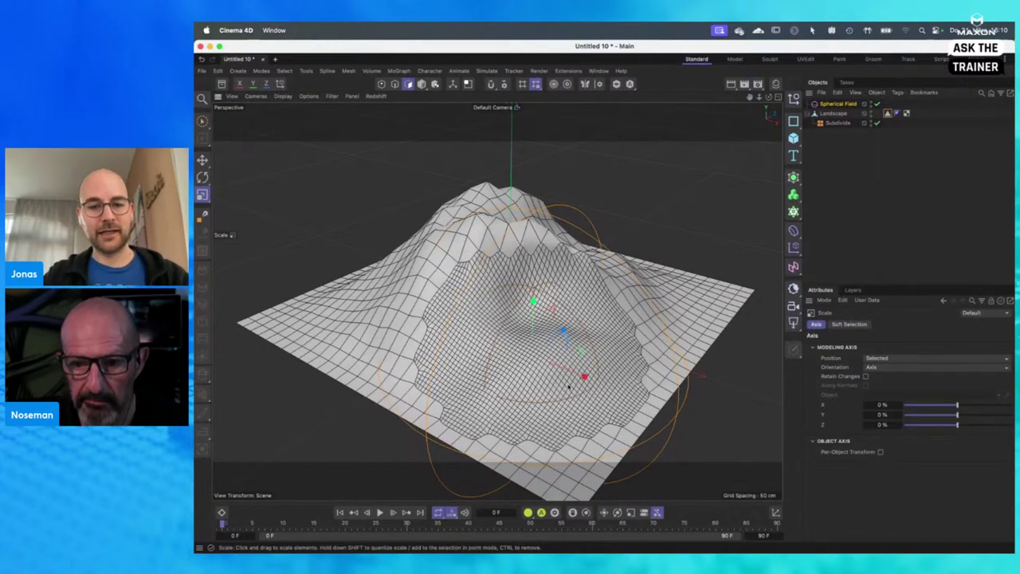
{"action": "key", "text": "e"}
{"action": "left_click_drag", "start_coordinate": [581, 376], "coordinate": [527, 390]}
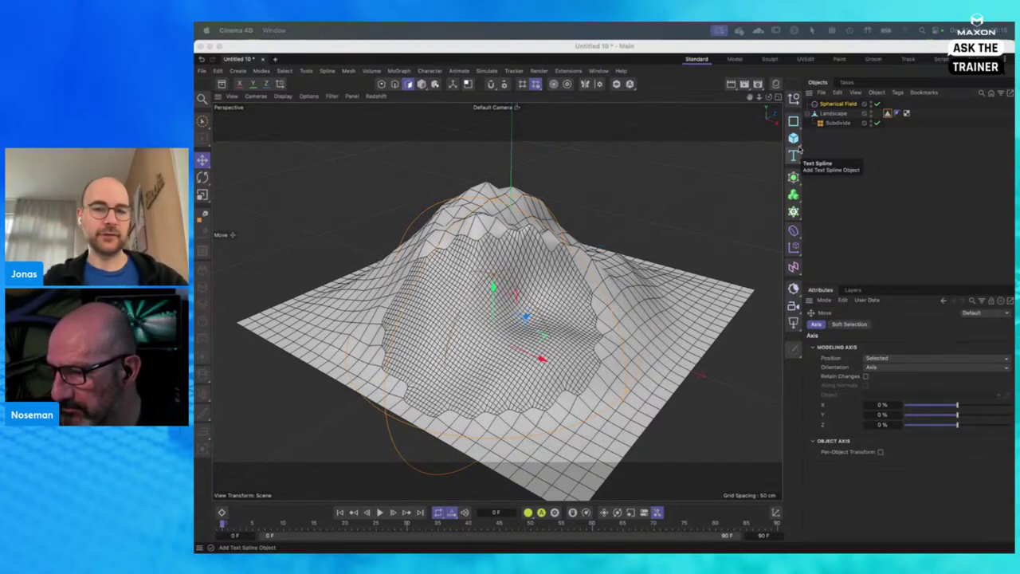
Step: Create a new Redshift material in the material manager and open it in the Node Editor
{"action": "left_click", "coordinate": [775, 84]}
{"action": "double_click", "coordinate": [682, 161]}
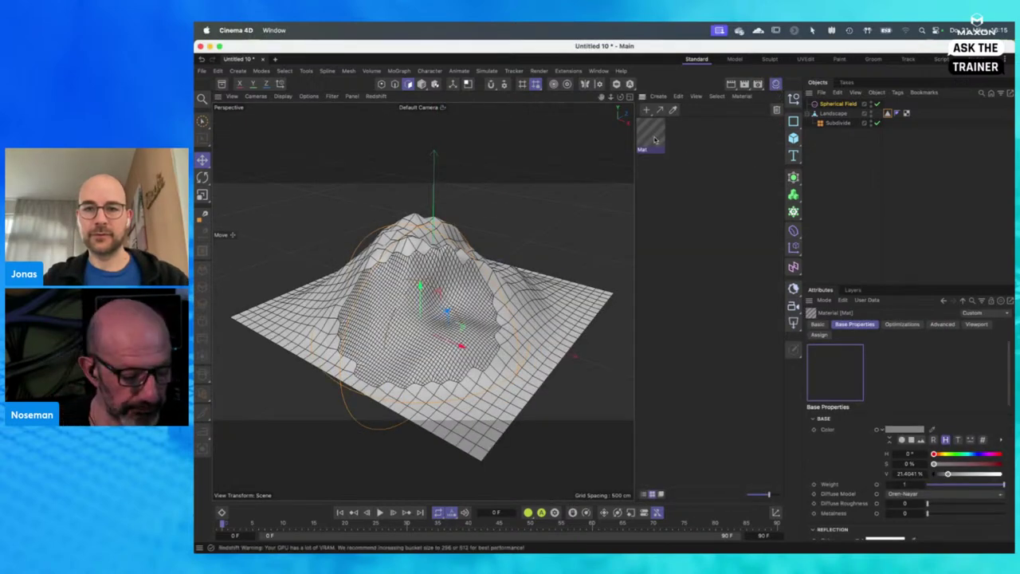
{"action": "double_click", "coordinate": [656, 141]}
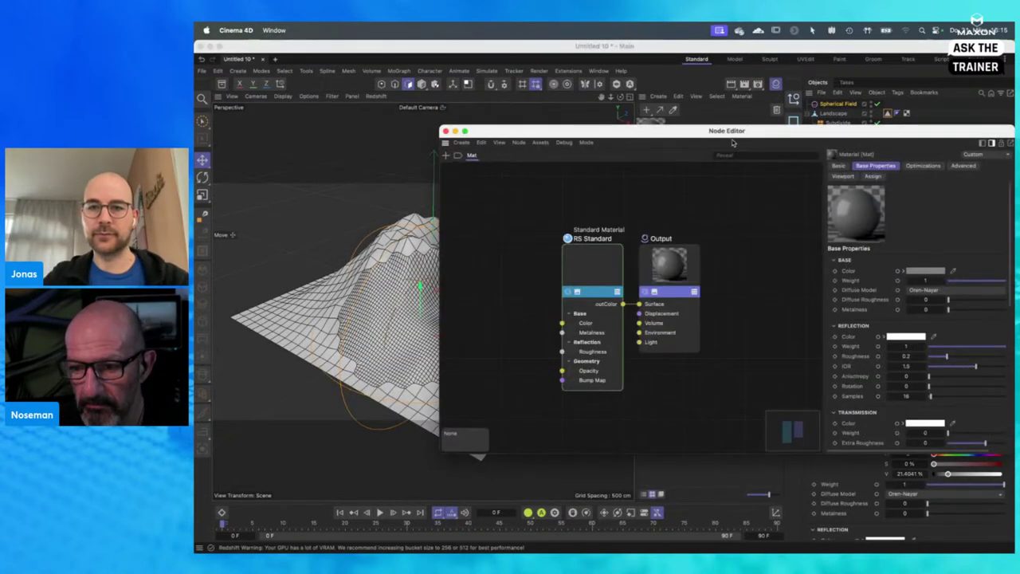
{"action": "left_click_drag", "start_coordinate": [737, 135], "coordinate": [594, 107]}
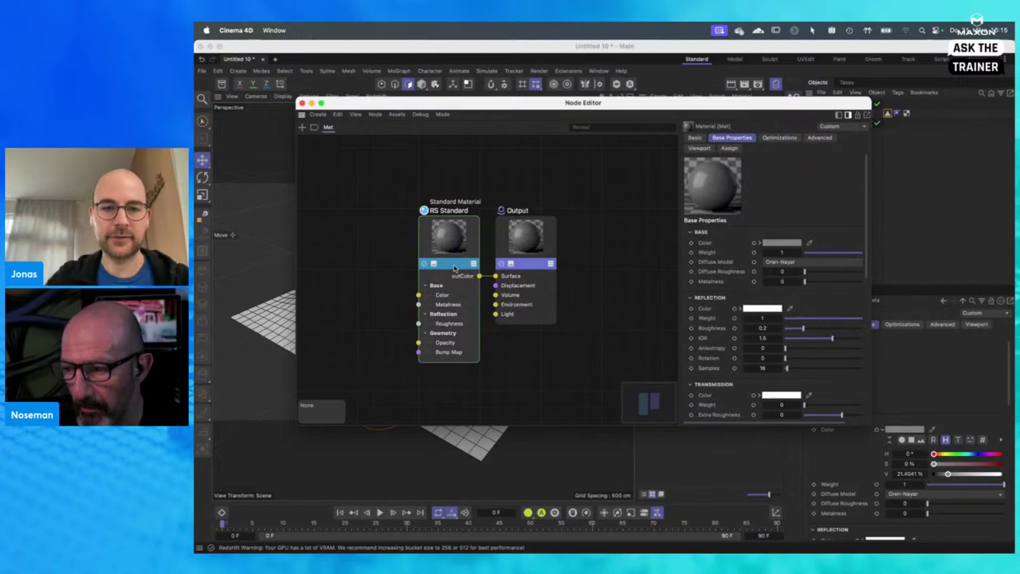
Step: Lower the RS Standard node in the graph, search the node assets for "mate" and add a Material node above it
{"action": "left_click_drag", "start_coordinate": [454, 268], "coordinate": [446, 314]}
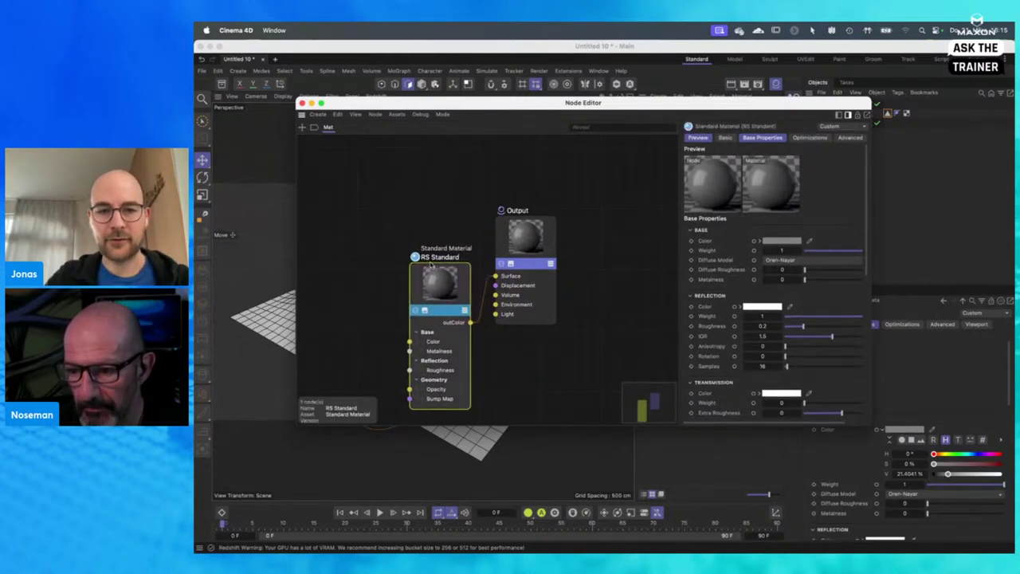
{"action": "right_click", "coordinate": [432, 197]}
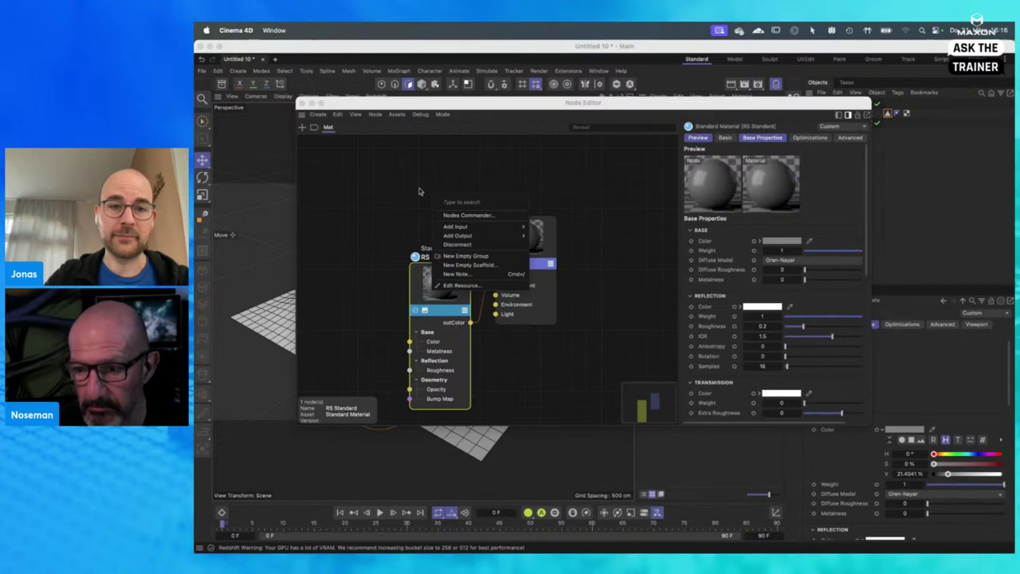
{"action": "key", "text": "shift+c"}
{"action": "type", "text": "ma"}
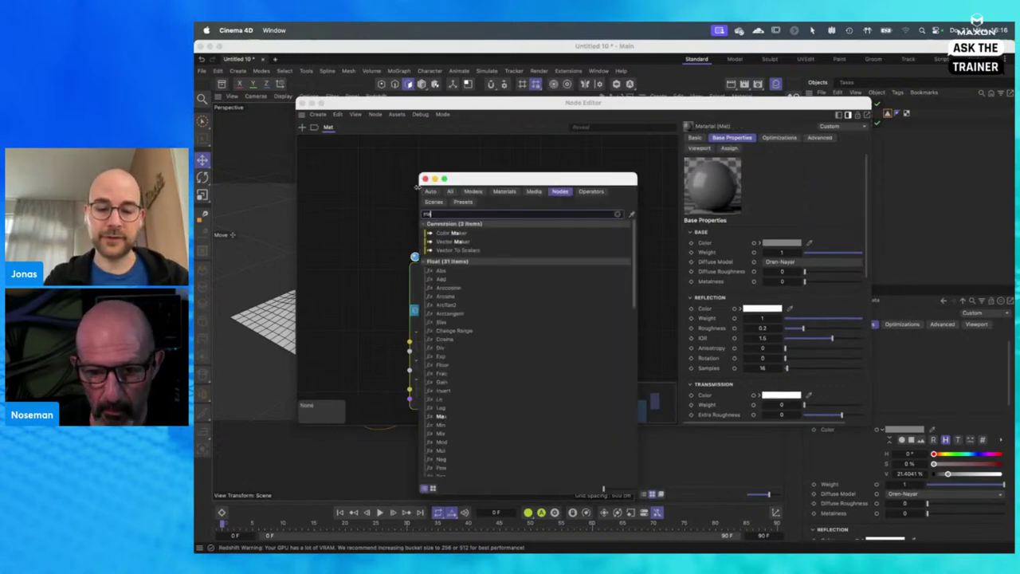
{"action": "type", "text": "tl"}
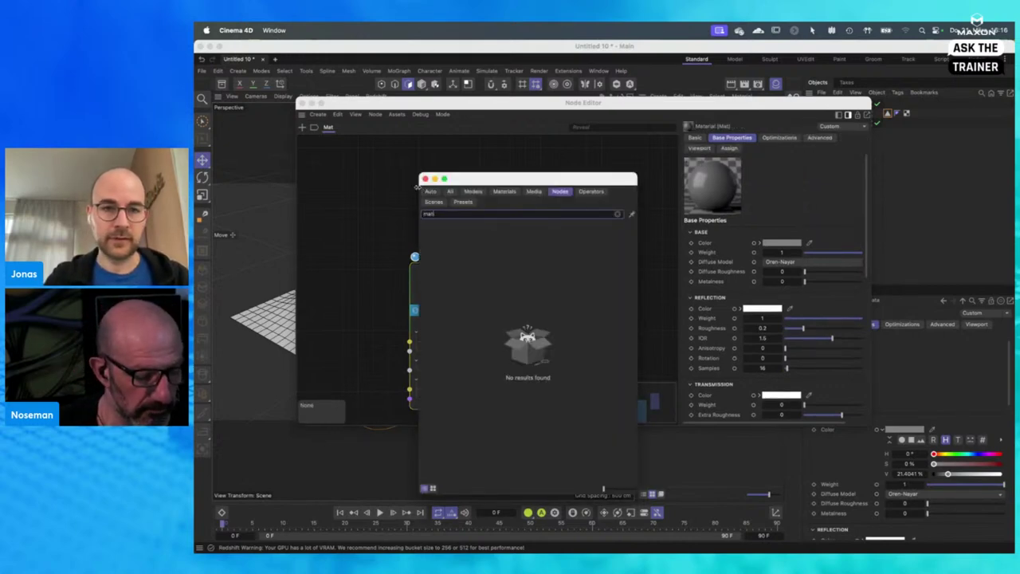
{"action": "key", "text": "BackSpace"}
{"action": "type", "text": "e"}
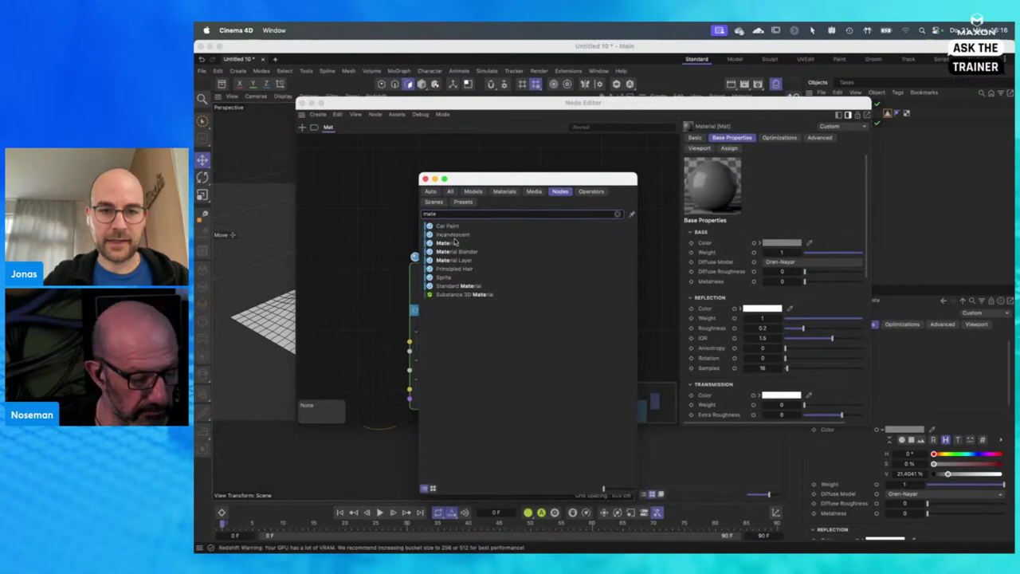
{"action": "left_click_drag", "start_coordinate": [445, 242], "coordinate": [383, 214]}
{"action": "left_click", "coordinate": [415, 188]}
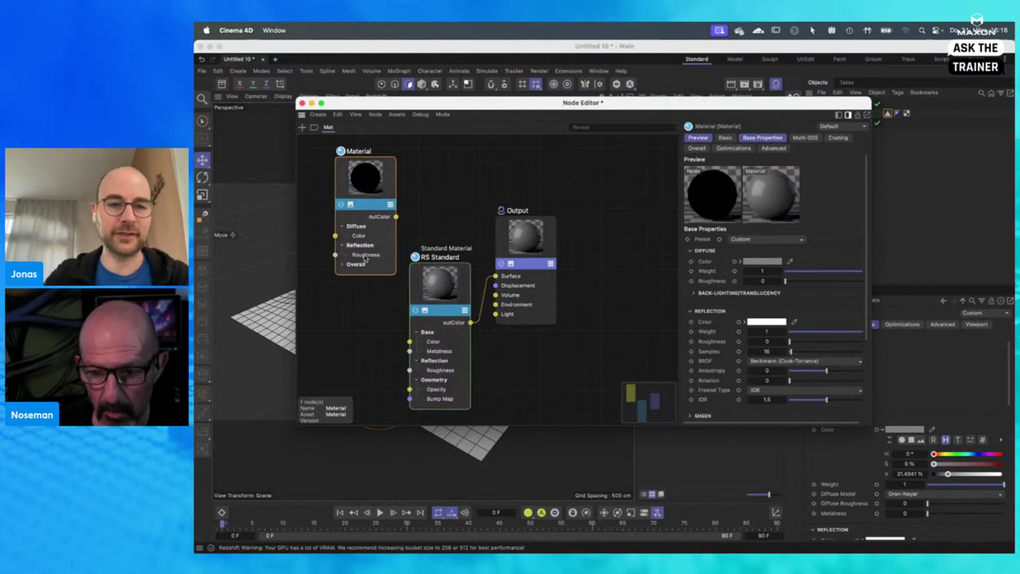
Step: Compare the RS Standard and Material nodes' properties, delete the Material node and close the Node Editor
{"action": "left_click_drag", "start_coordinate": [437, 321], "coordinate": [436, 313]}
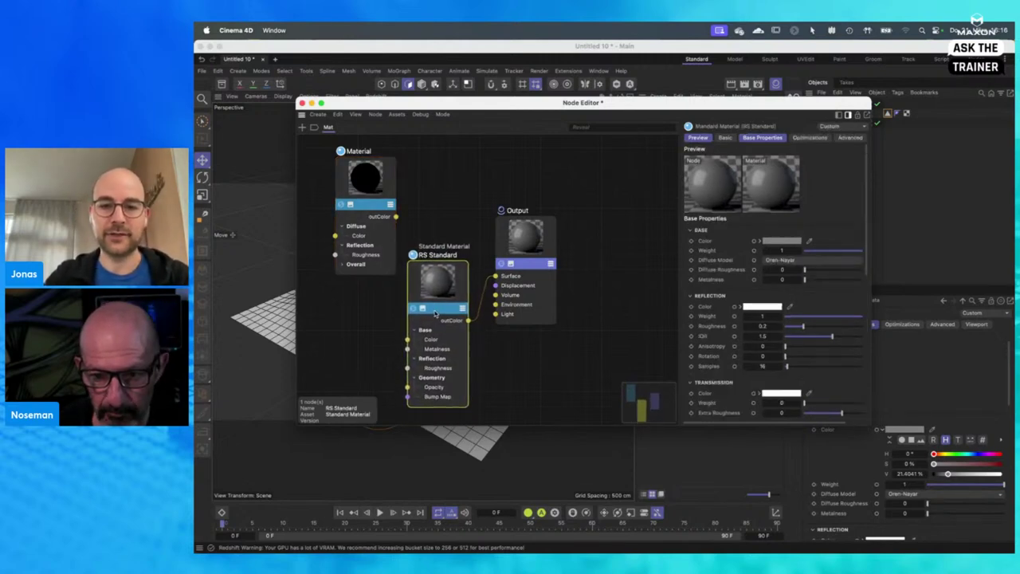
{"action": "left_click_drag", "start_coordinate": [374, 207], "coordinate": [378, 196]}
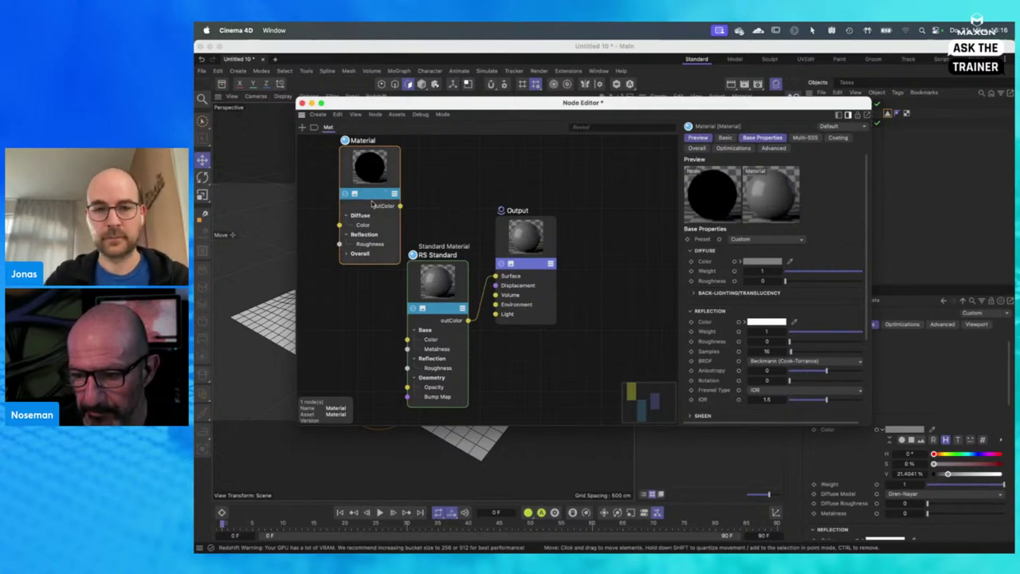
{"action": "key", "text": "BackSpace"}
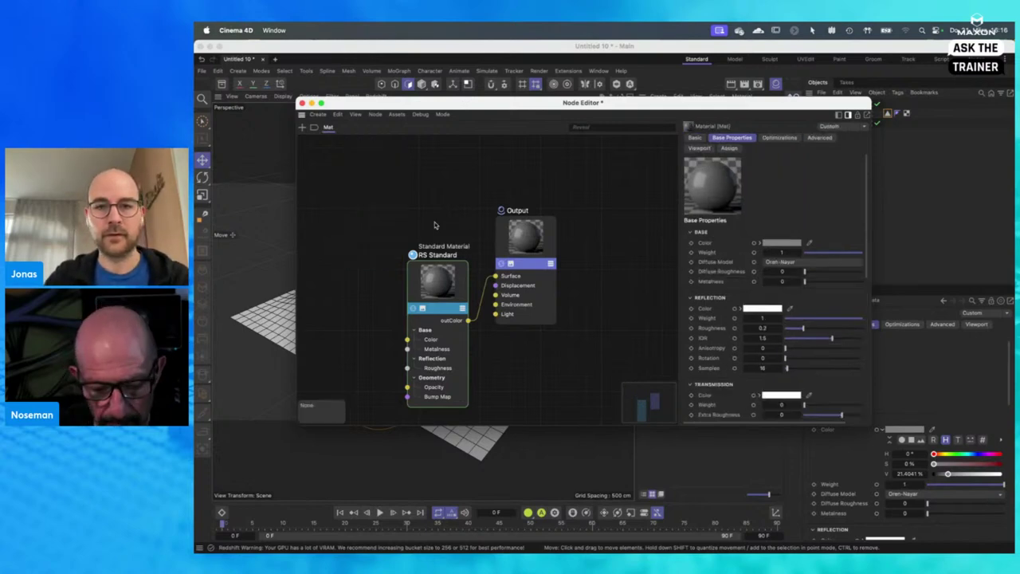
{"action": "left_click", "coordinate": [301, 103]}
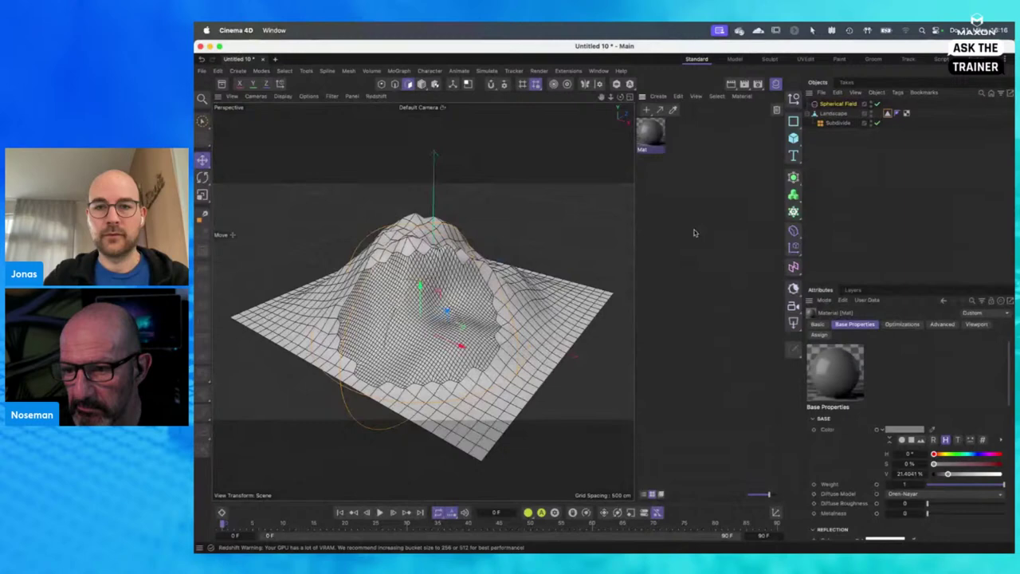
{"action": "left_click", "coordinate": [775, 85]}
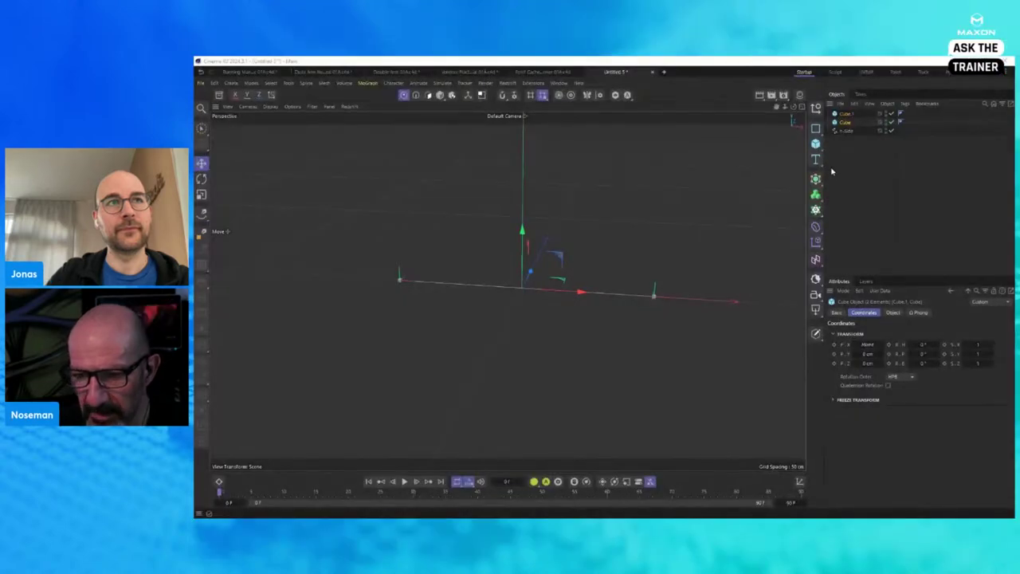
Step: Delete the existing cubes and spline, and add a new n-Side spline with 2 sides
{"action": "left_click_drag", "start_coordinate": [864, 155], "coordinate": [829, 99]}
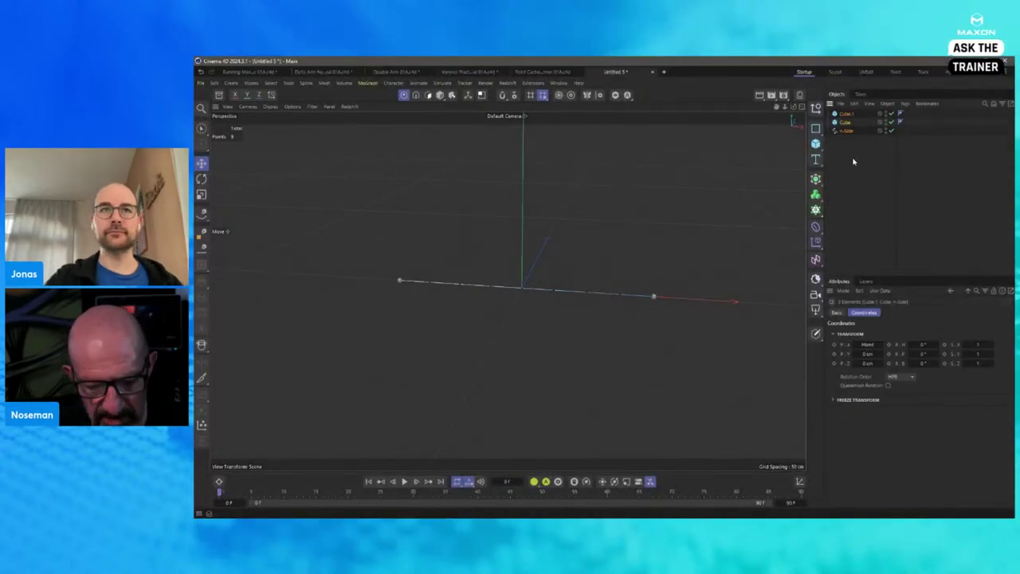
{"action": "key", "text": "Delete"}
{"action": "left_click", "coordinate": [816, 127]}
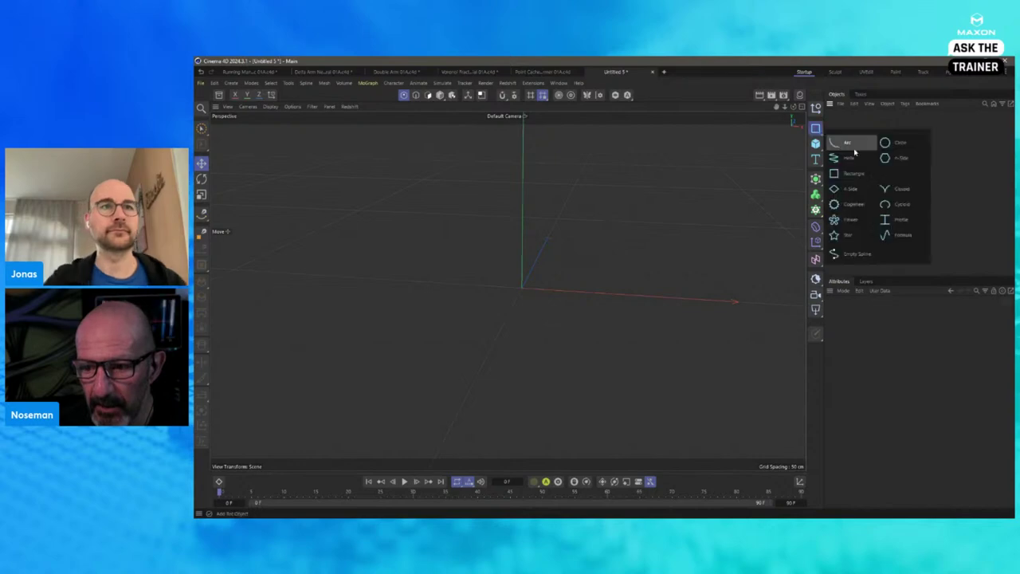
{"action": "left_click", "coordinate": [899, 158]}
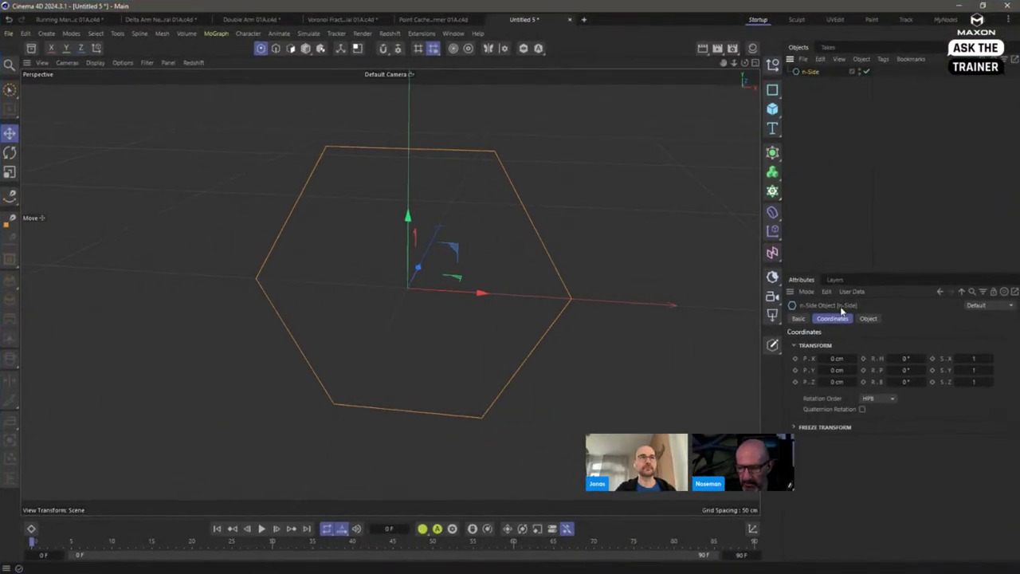
{"action": "left_click", "coordinate": [893, 312]}
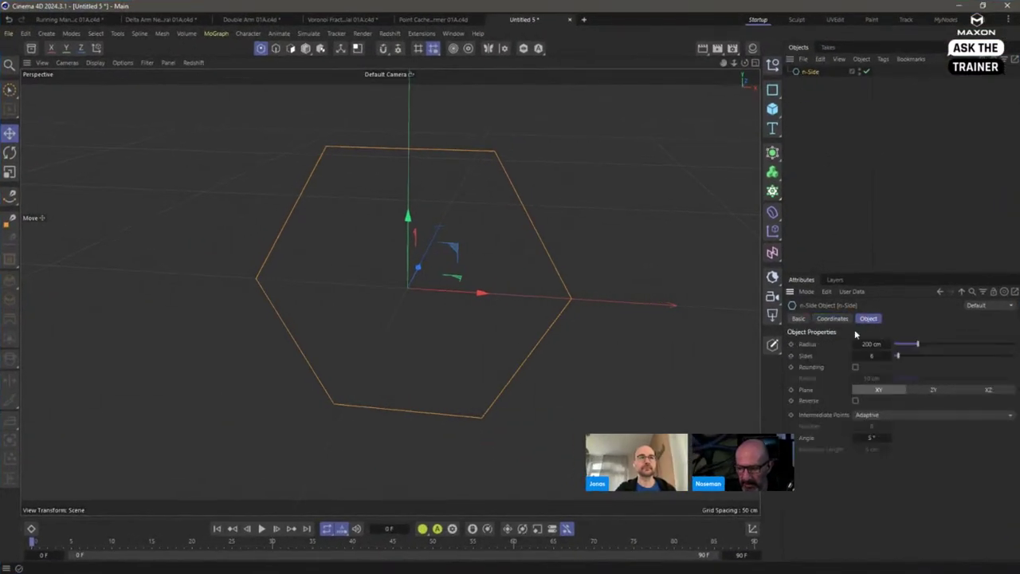
{"action": "double_click", "coordinate": [871, 356]}
{"action": "type", "text": "2"}
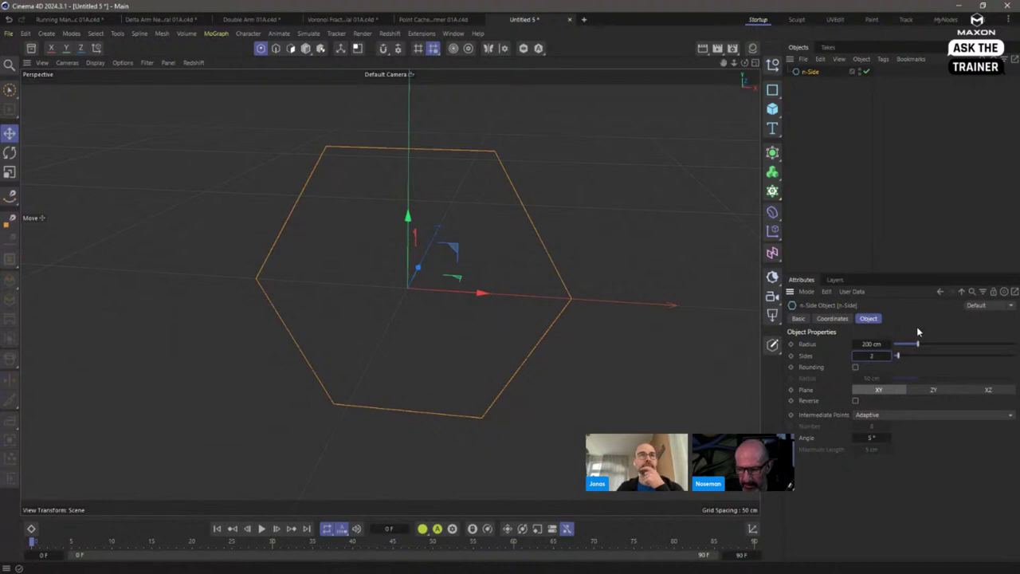
{"action": "key", "text": "Return"}
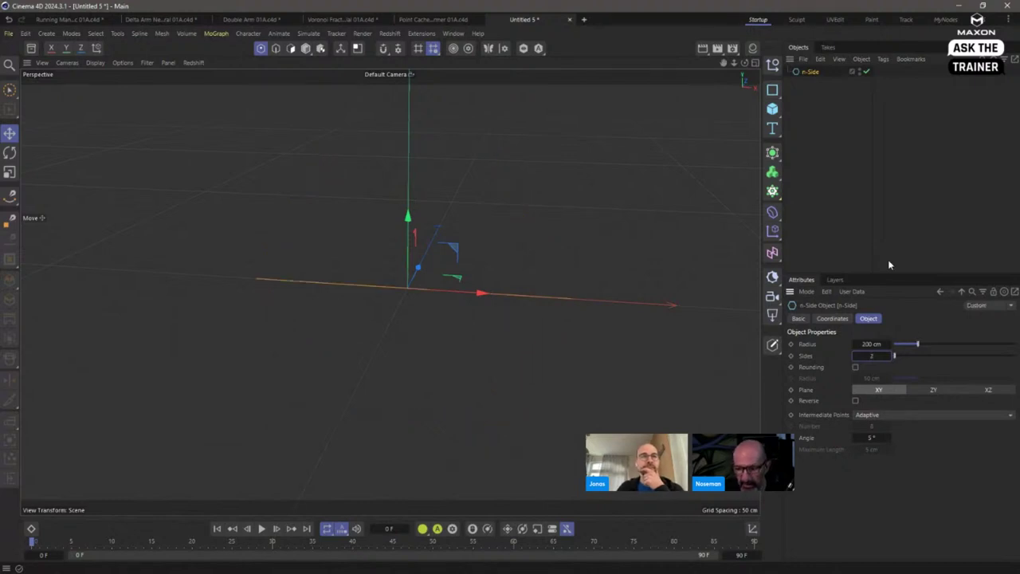
Step: Make the n-Side spline editable and subdivide it repeatedly until it has 17 points
{"action": "key", "text": "c"}
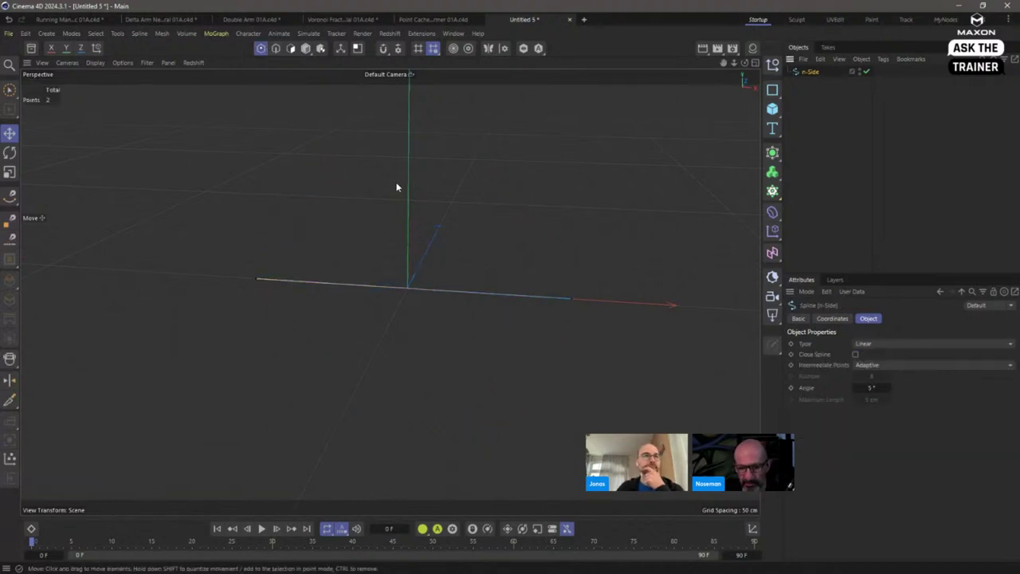
{"action": "key", "text": "u"}
{"action": "key", "text": "s"}
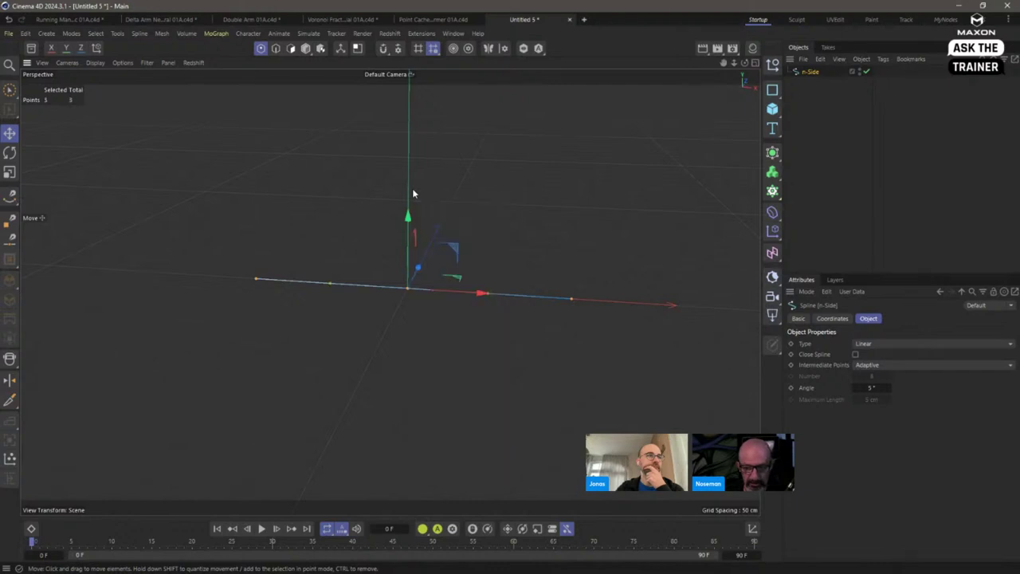
{"action": "key", "text": "u"}
{"action": "key", "text": "s"}
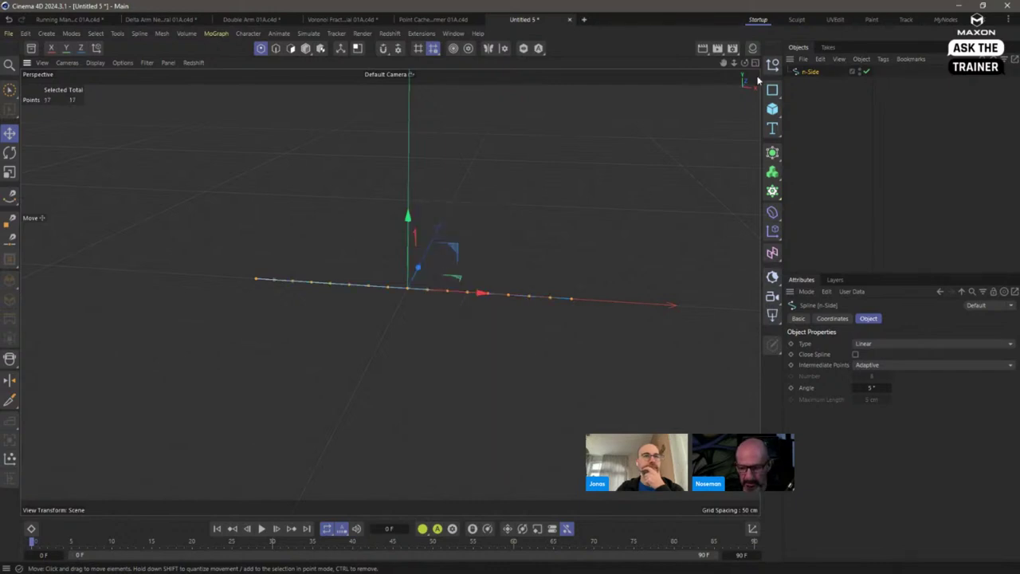
Step: Add a cube and set its size to 10 cm on X, Y and Z
{"action": "left_click", "coordinate": [773, 108]}
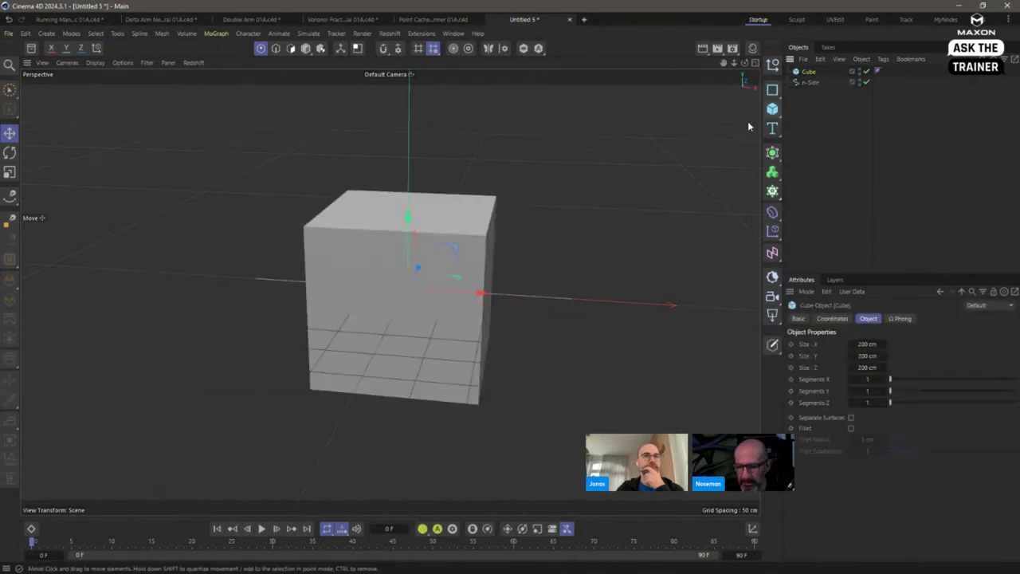
{"action": "left_click", "coordinate": [867, 343]}
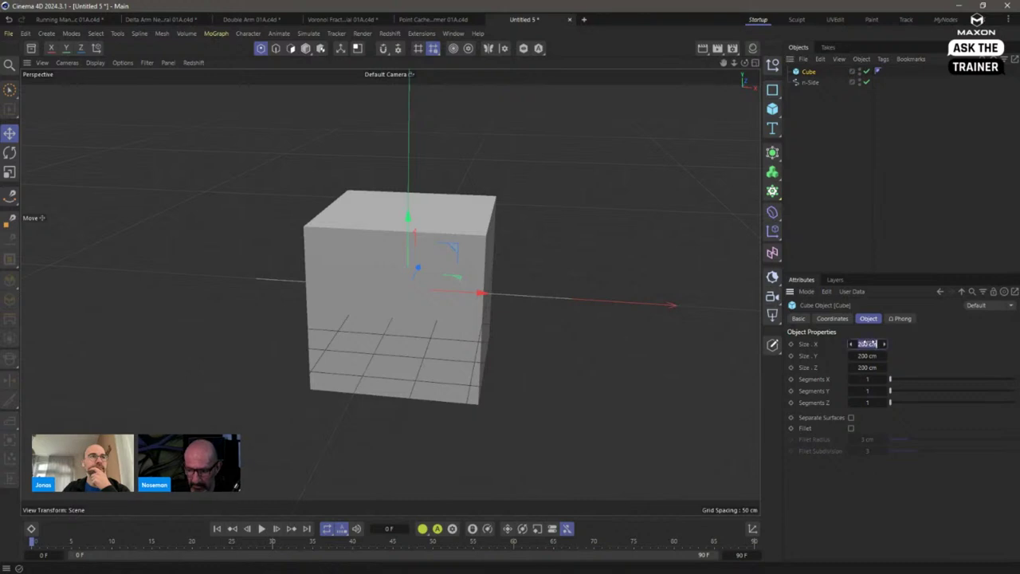
{"action": "type", "text": "10"}
{"action": "key", "text": "Tab"}
{"action": "type", "text": "10"}
{"action": "key", "text": "Tab"}
{"action": "type", "text": "10"}
{"action": "key", "text": "Return"}
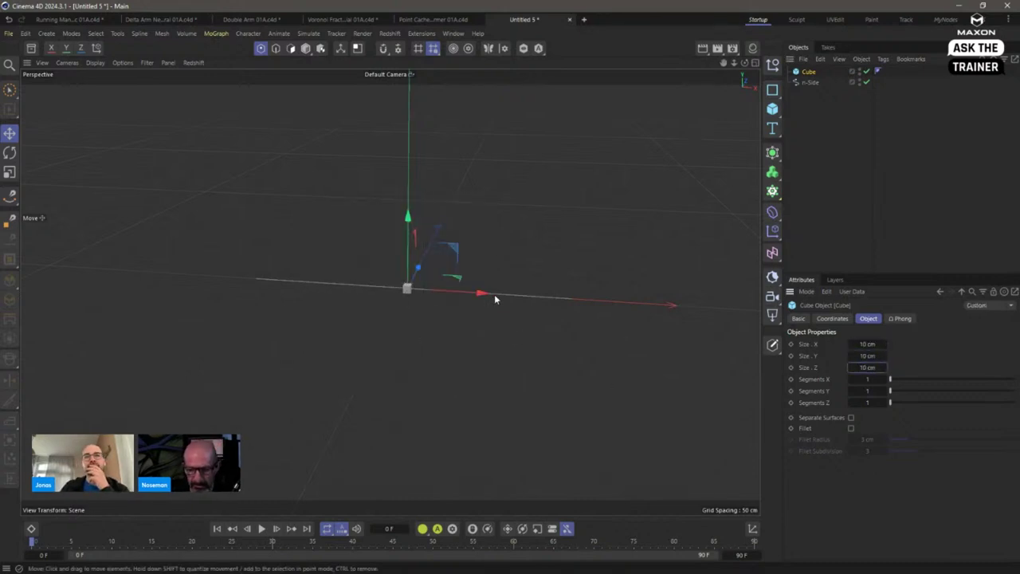
Step: Place the cube at X -200 cm and duplicate it along the spline, setting the copy's X position to 200 cm
{"action": "left_click_drag", "start_coordinate": [495, 298], "coordinate": [654, 300]}
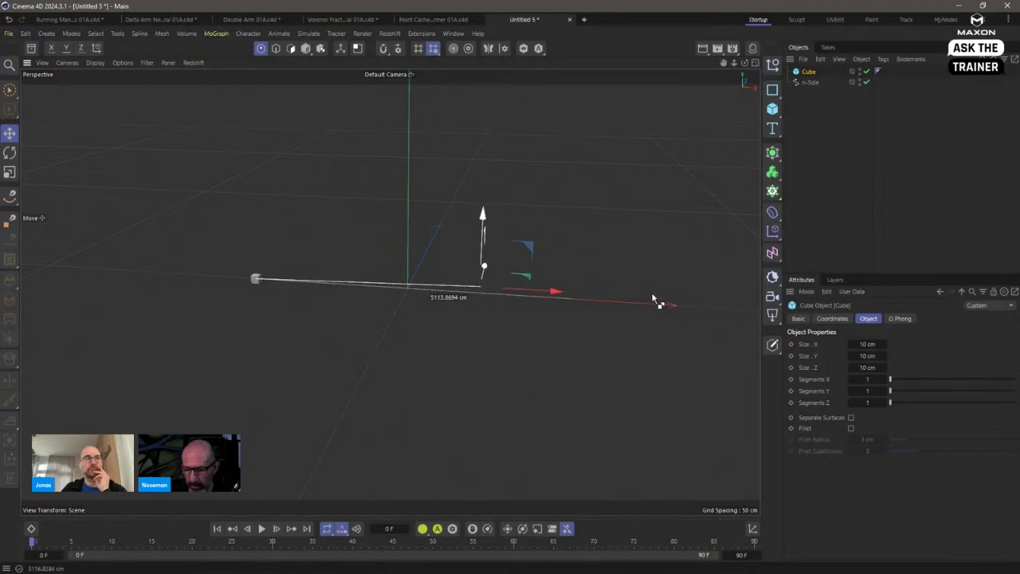
{"action": "key", "text": "ctrl+z"}
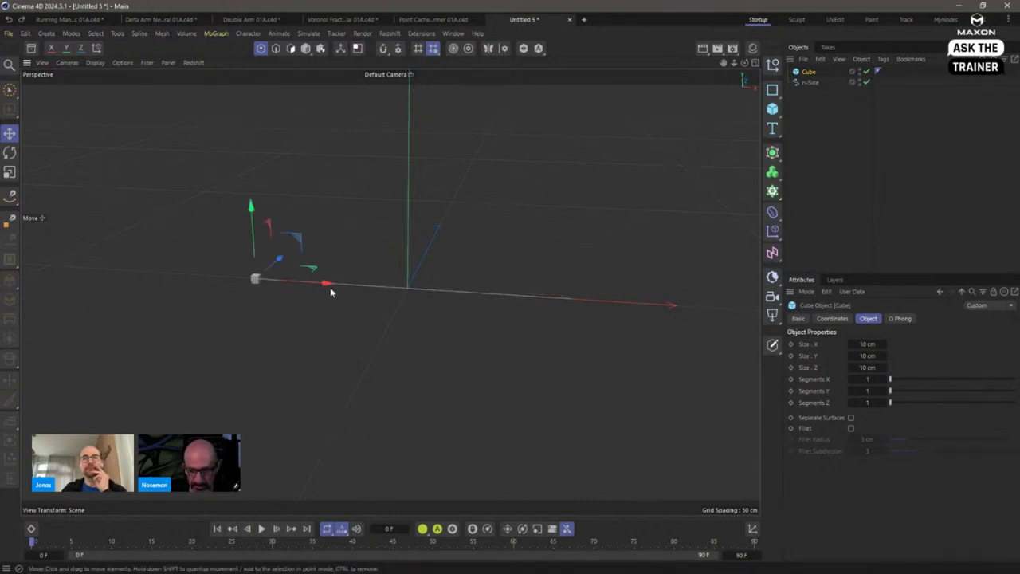
{"action": "left_click_drag", "start_coordinate": [330, 292], "coordinate": [640, 306], "text": "ctrl"}
{"action": "left_click", "coordinate": [832, 318]}
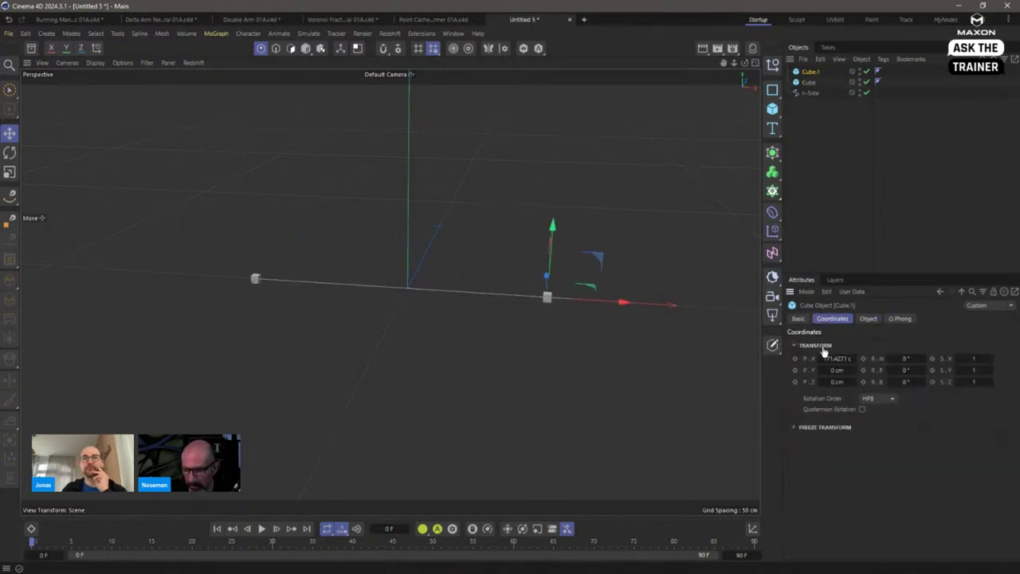
{"action": "double_click", "coordinate": [832, 359]}
{"action": "type", "text": "300"}
{"action": "key", "text": "Return"}
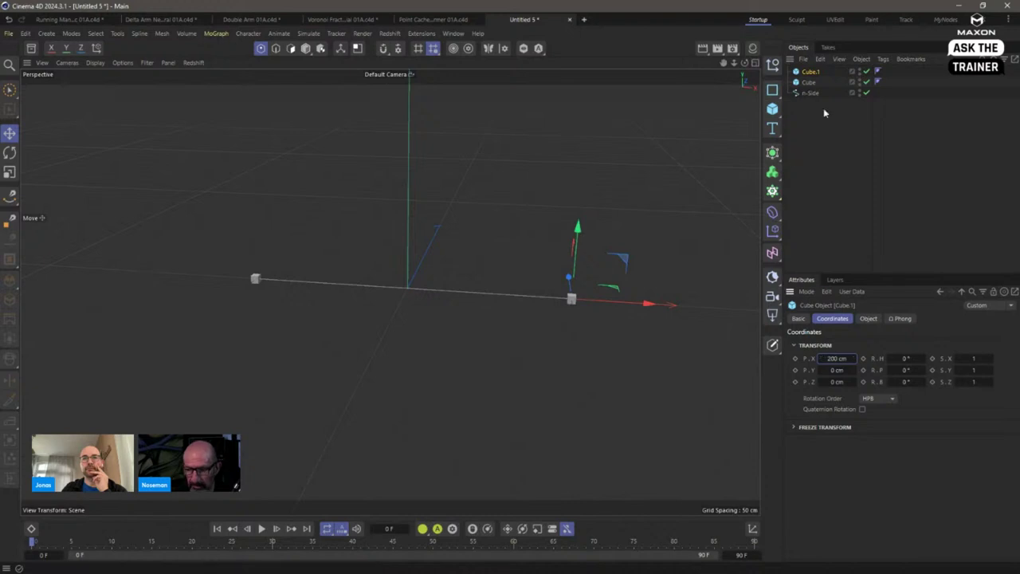
Step: Rename the cube at X 200 cm to R and the one at X -200 cm to L
{"action": "double_click", "coordinate": [813, 72]}
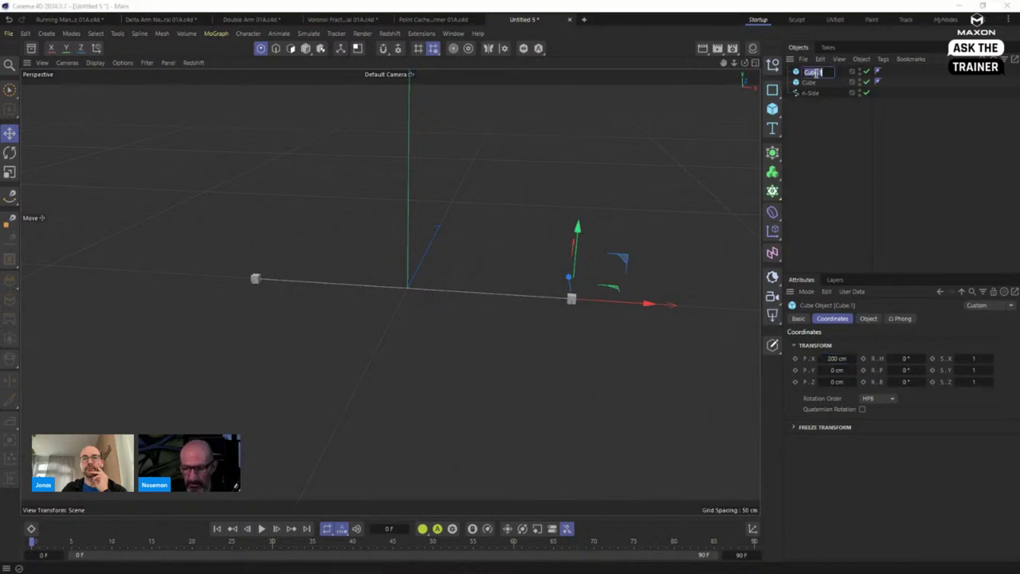
{"action": "type", "text": "R"}
{"action": "double_click", "coordinate": [809, 83]}
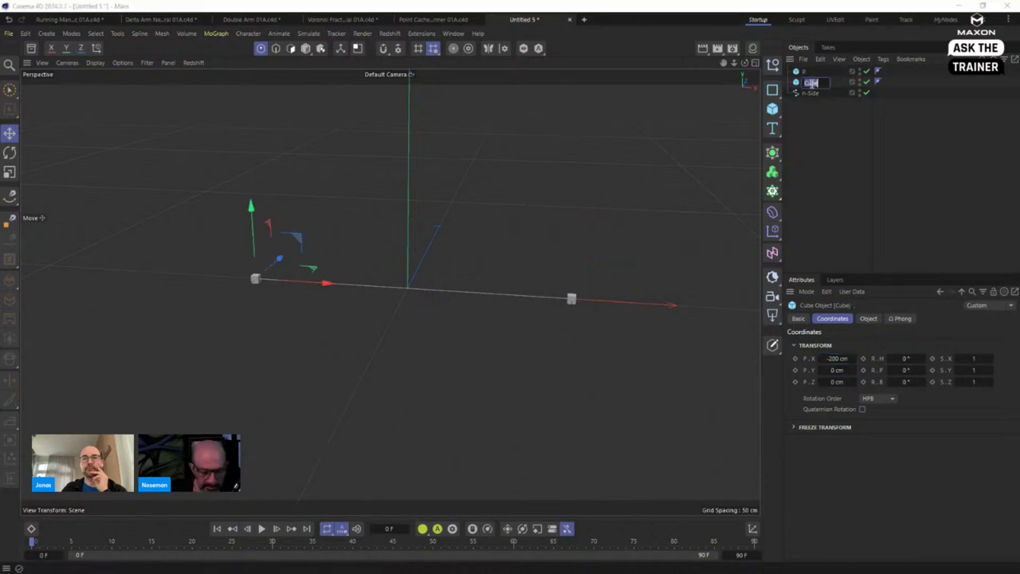
{"action": "type", "text": "L"}
{"action": "left_click", "coordinate": [821, 127]}
Step: Apply Cloth simulation tags to both cubes, R and L
{"action": "left_click", "coordinate": [804, 71]}
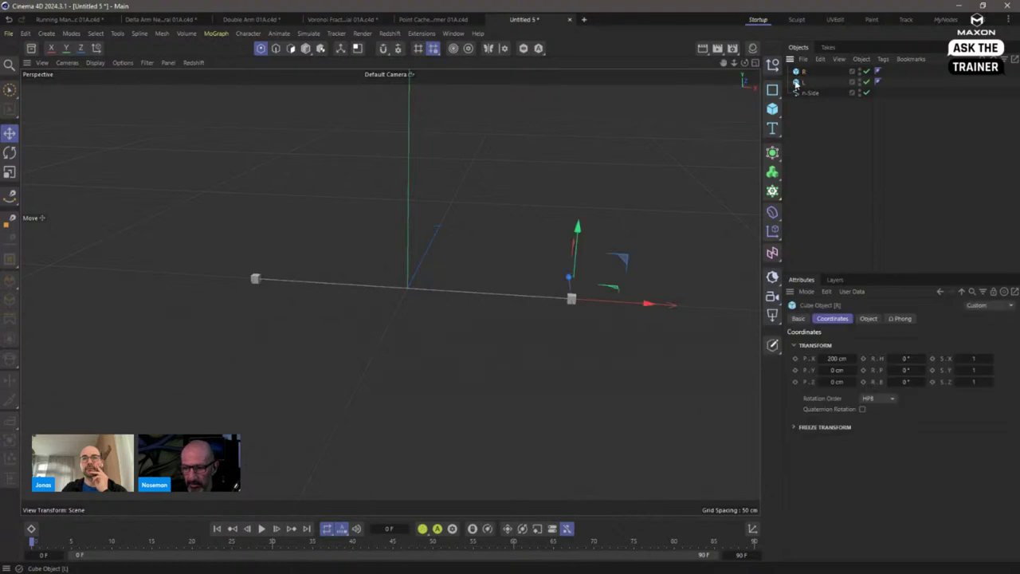
{"action": "left_click", "coordinate": [803, 82], "text": "ctrl"}
{"action": "right_click", "coordinate": [795, 84]}
{"action": "mouse_move", "coordinate": [874, 230]}
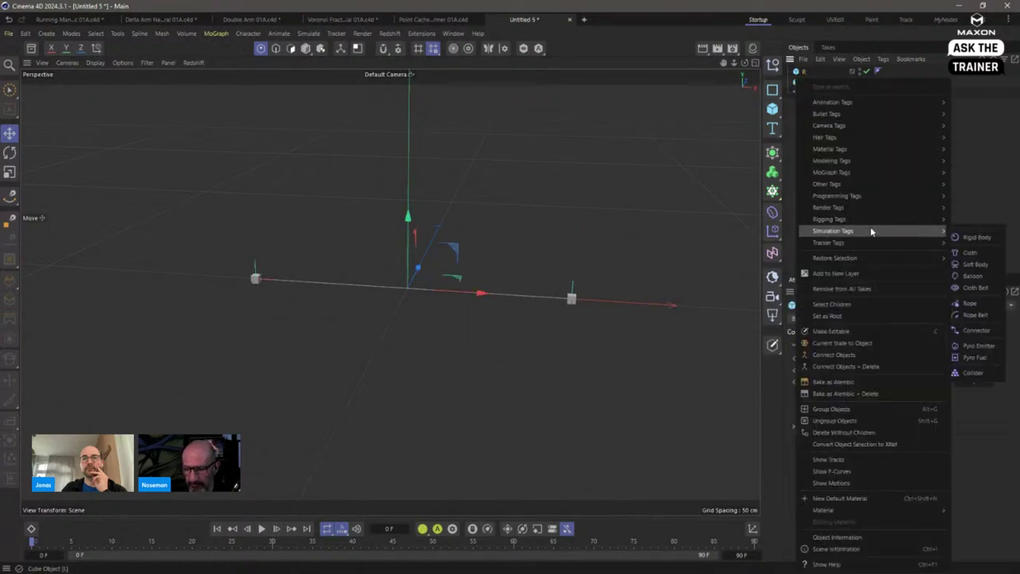
{"action": "left_click", "coordinate": [984, 252]}
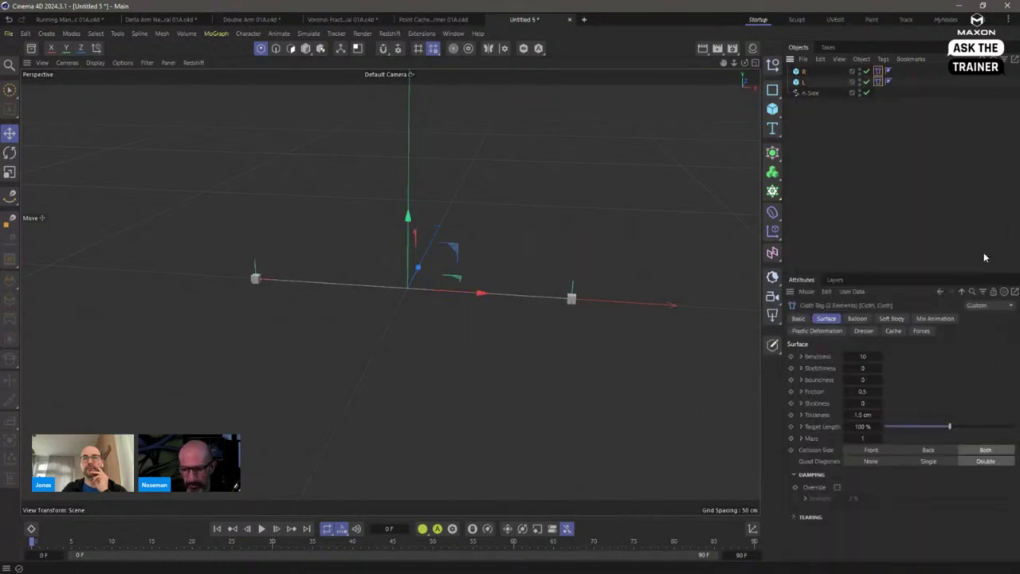
Step: Give the n-Side spline a Rope tag and a Connector tag
{"action": "right_click", "coordinate": [810, 94]}
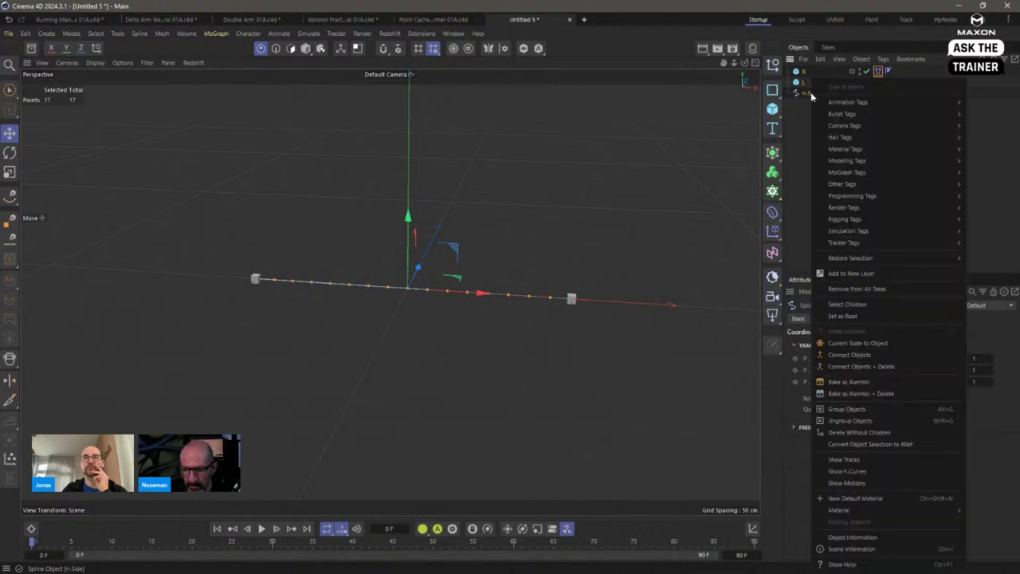
{"action": "mouse_move", "coordinate": [856, 231]}
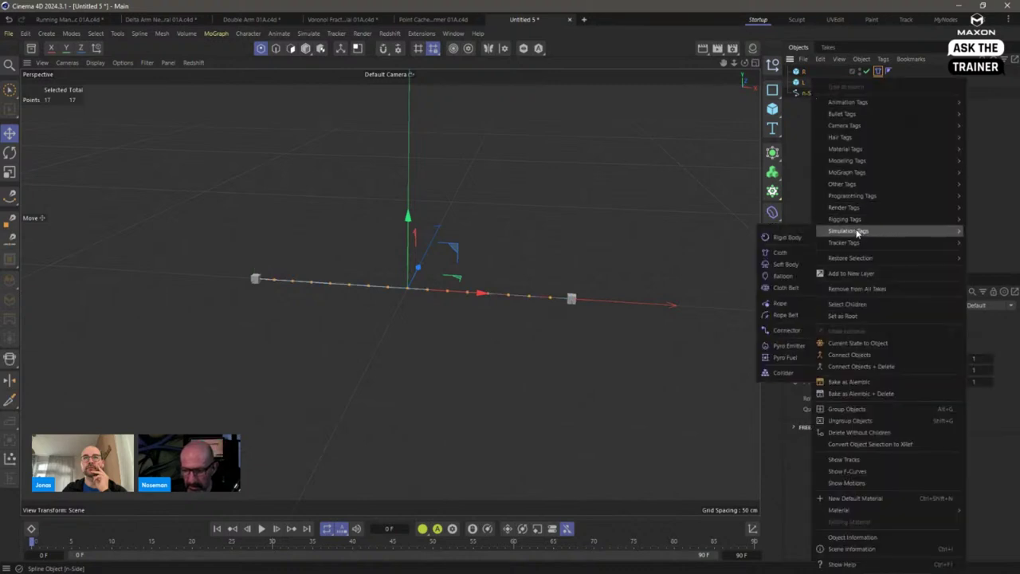
{"action": "left_click", "coordinate": [781, 304]}
{"action": "right_click", "coordinate": [819, 94]}
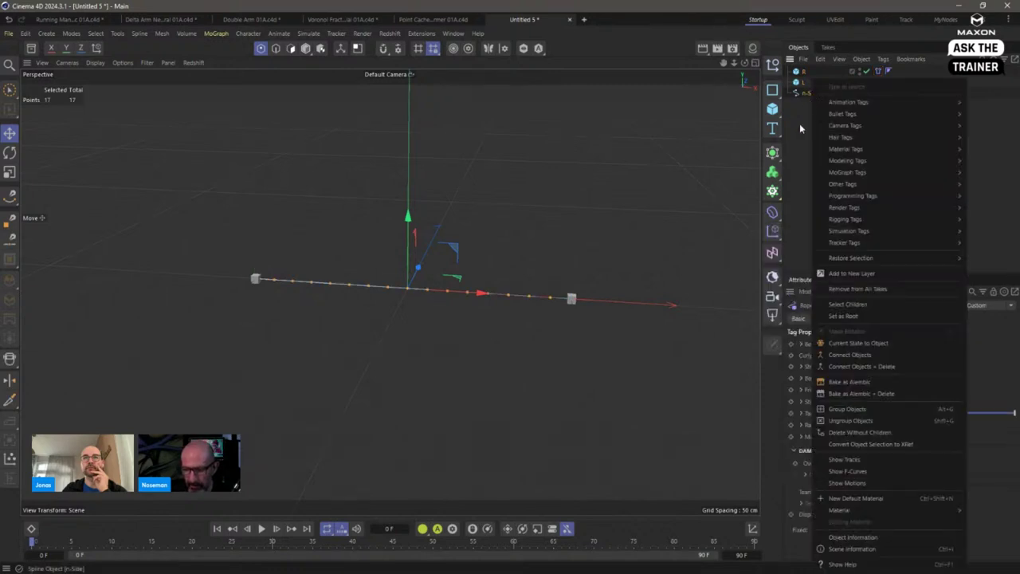
{"action": "mouse_move", "coordinate": [821, 230]}
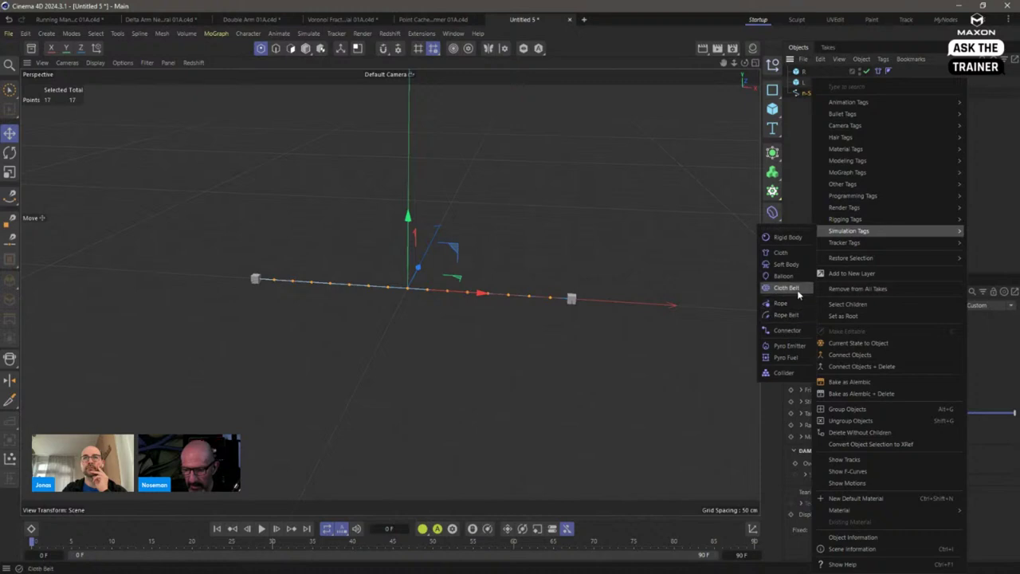
{"action": "left_click", "coordinate": [787, 330]}
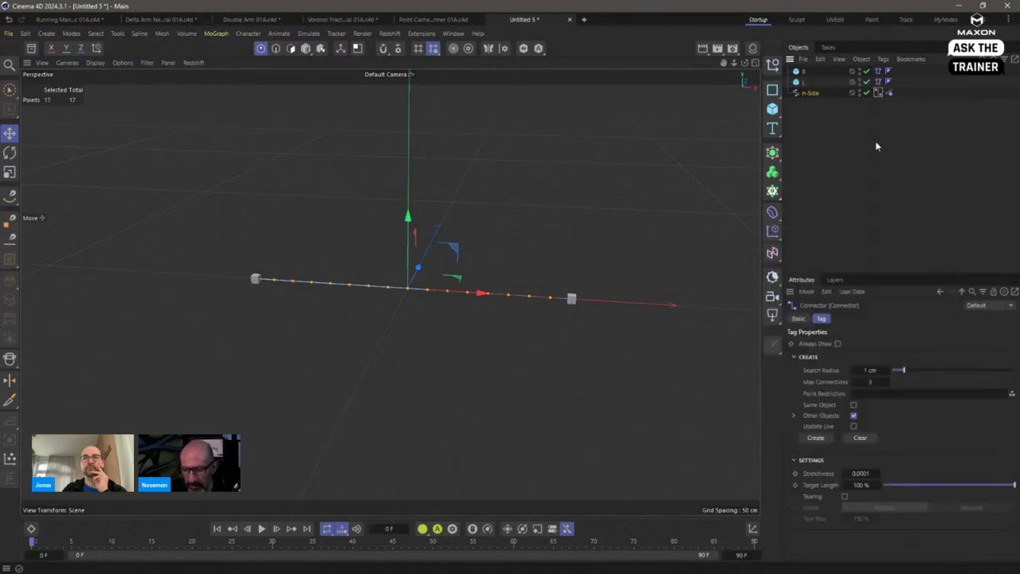
Step: Play the simulation, switch from Points to Model mode, replay it and return to frame 0
{"action": "left_click", "coordinate": [261, 529]}
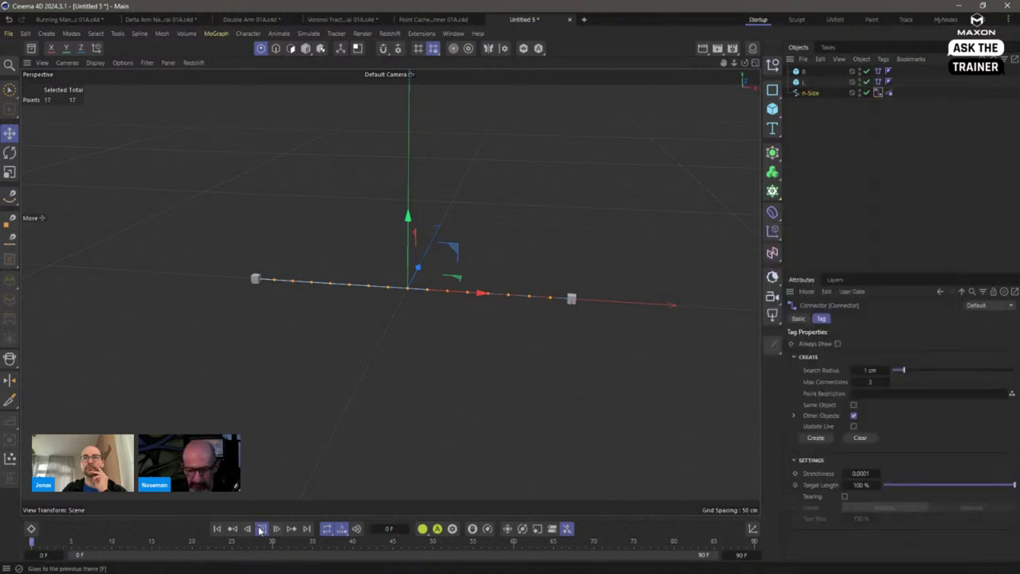
{"action": "left_click", "coordinate": [261, 529]}
{"action": "left_click", "coordinate": [217, 528]}
{"action": "left_click", "coordinate": [305, 48]}
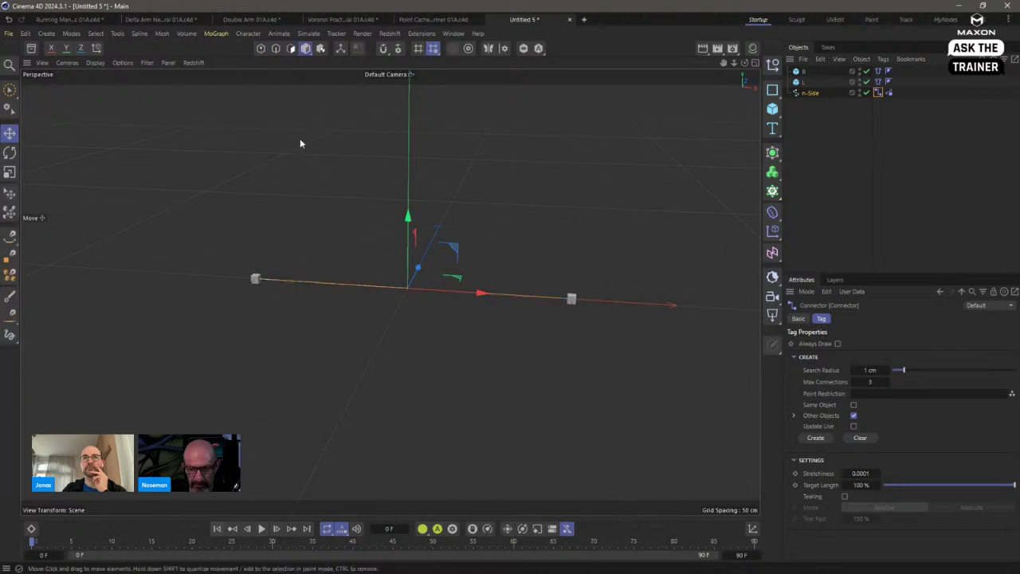
{"action": "left_click", "coordinate": [260, 530]}
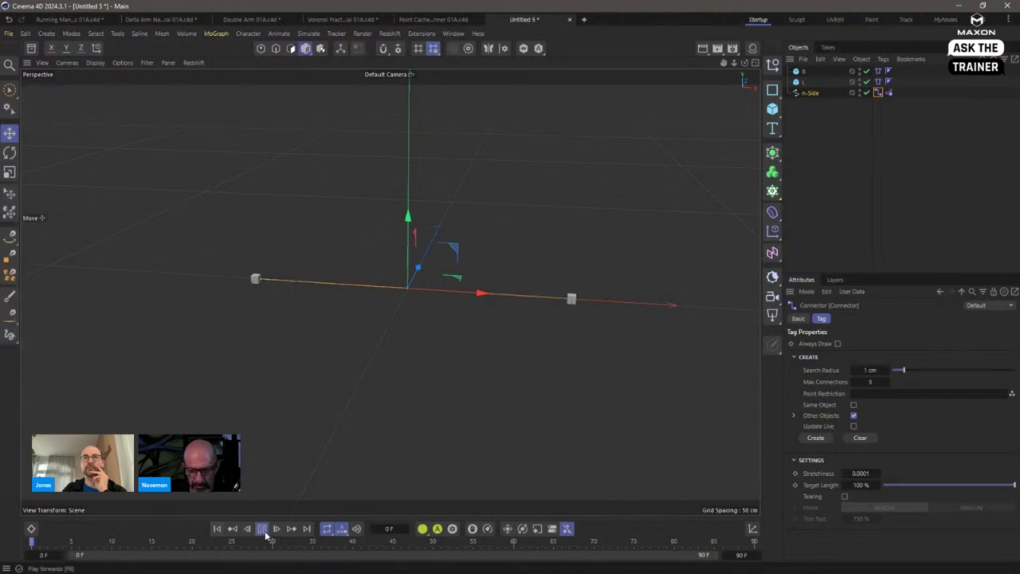
{"action": "left_click", "coordinate": [217, 528]}
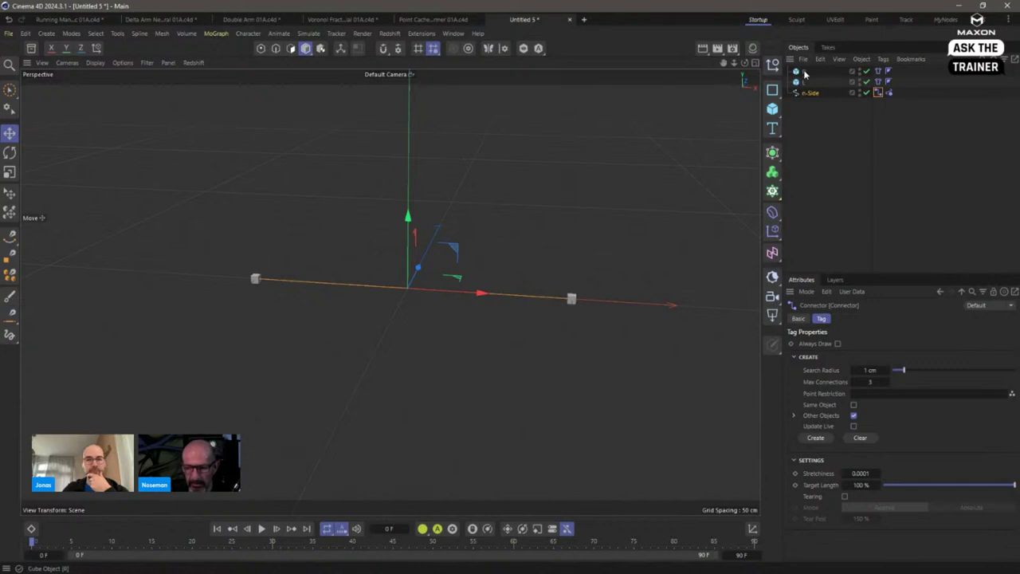
Step: Enable With Pins under Mix Animation on the Cloth tags of both cubes, play the simulation and return to frame 0
{"action": "left_click", "coordinate": [877, 71]}
{"action": "left_click", "coordinate": [877, 82], "text": "ctrl"}
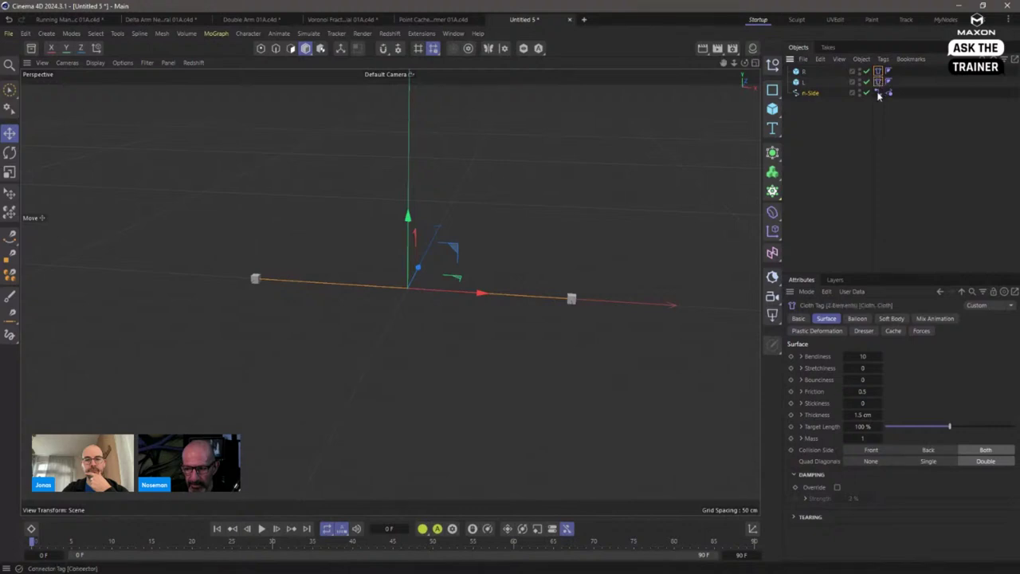
{"action": "left_click", "coordinate": [934, 318]}
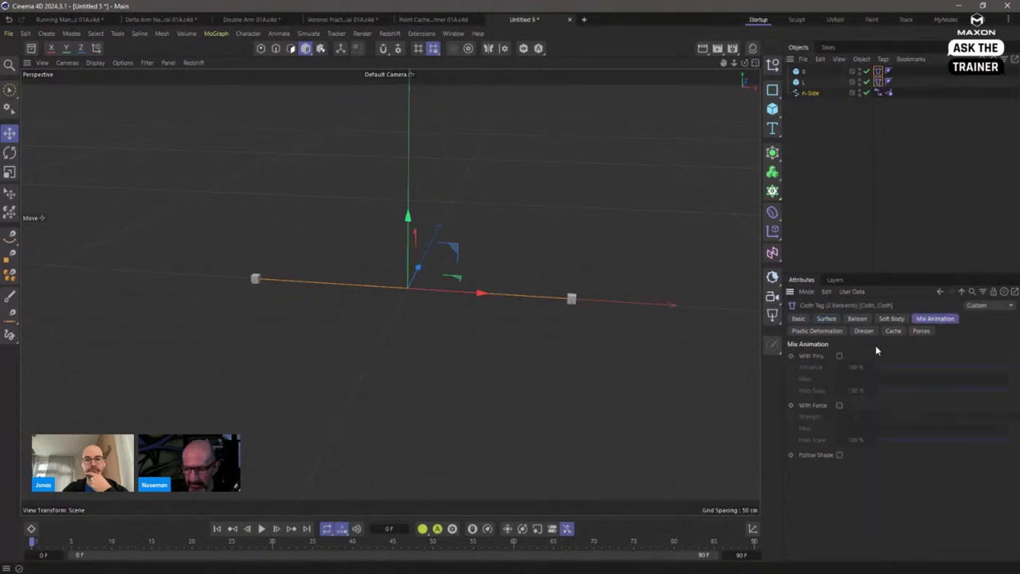
{"action": "left_click", "coordinate": [839, 356]}
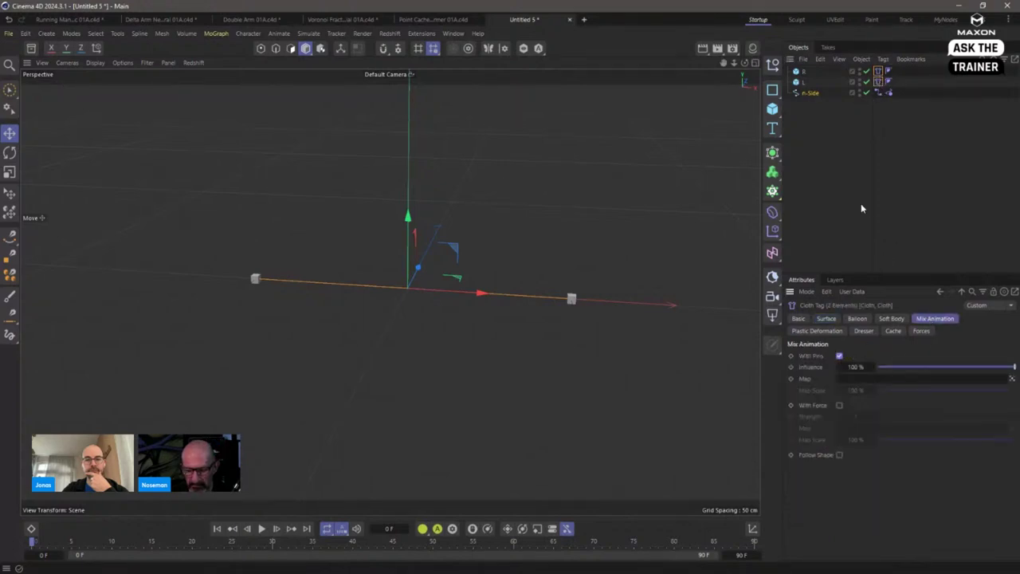
{"action": "left_click", "coordinate": [850, 161]}
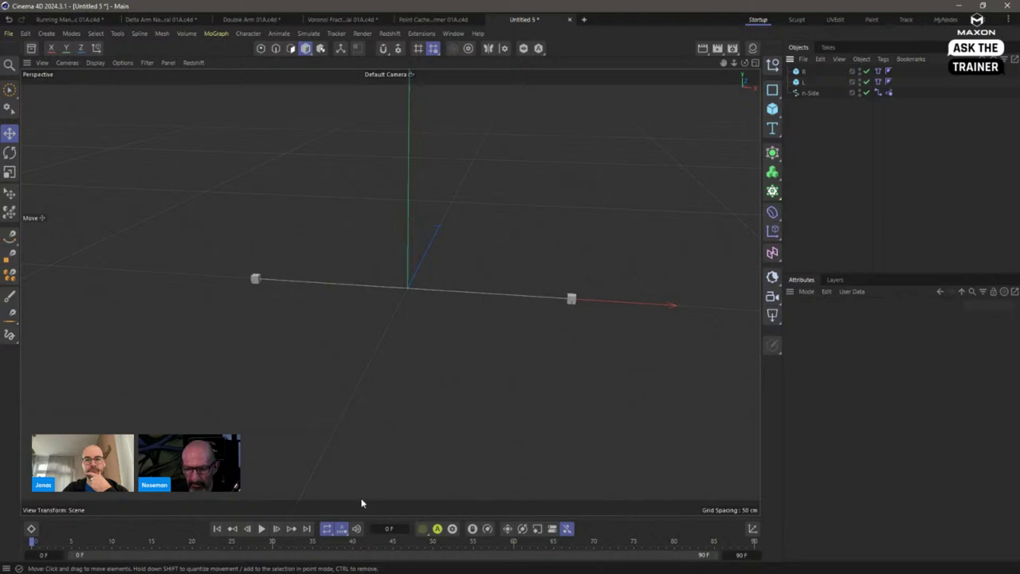
{"action": "left_click", "coordinate": [260, 529]}
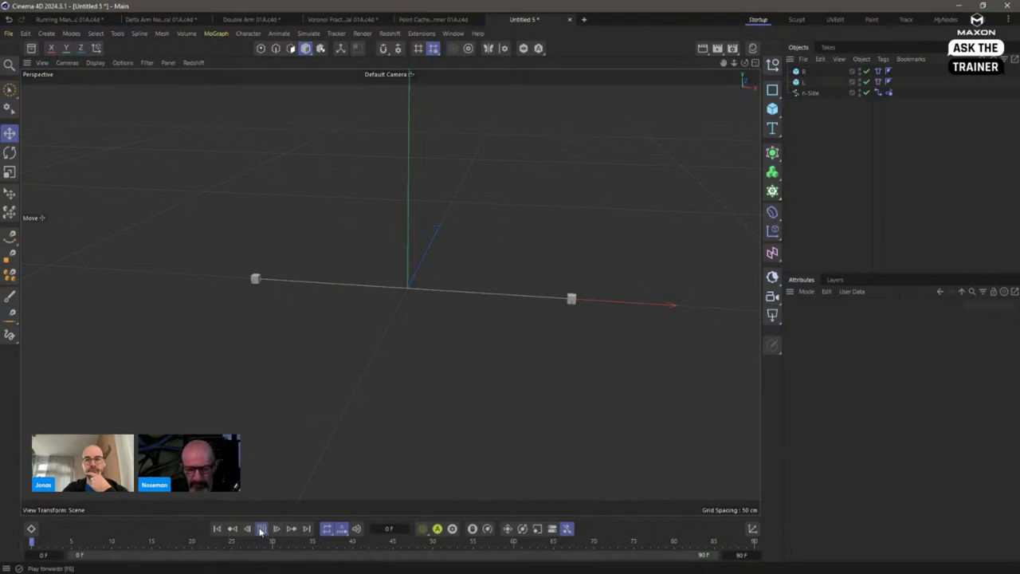
{"action": "left_click", "coordinate": [217, 529]}
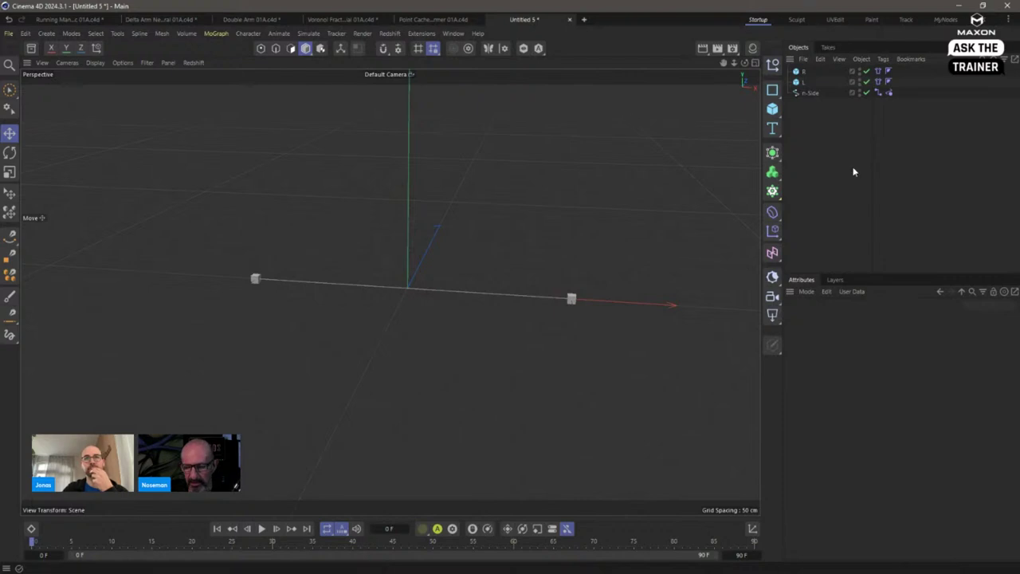
Step: Turn on Update Live in the n-Side's Connector tag and raise its search radius to 17.53 cm
{"action": "left_click", "coordinate": [878, 93]}
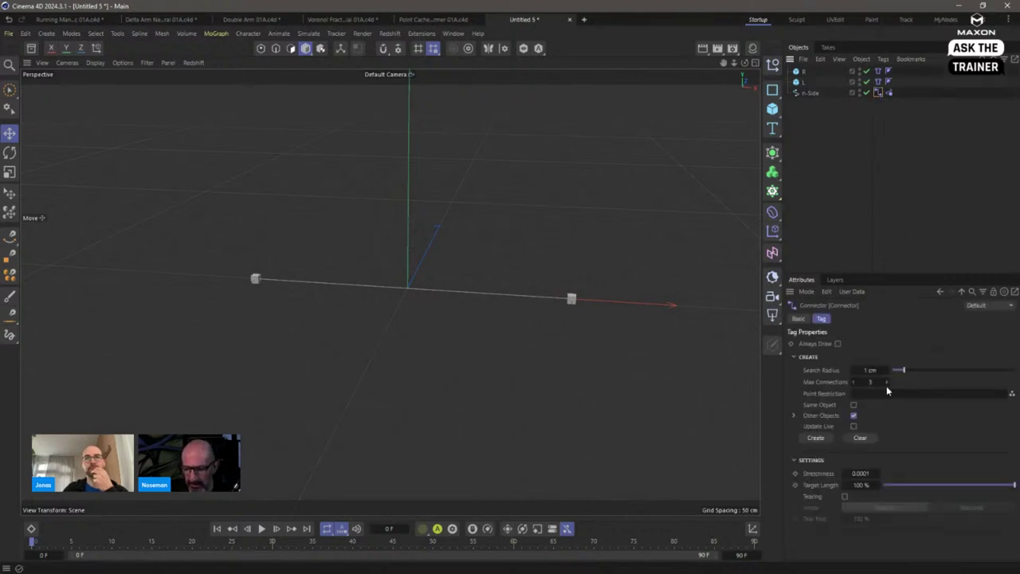
{"action": "left_click", "coordinate": [853, 426]}
{"action": "left_click_drag", "start_coordinate": [903, 370], "coordinate": [1014, 370]}
{"action": "mouse_move", "coordinate": [913, 370]}
{"action": "left_mouse_down"}
{"action": "mouse_move", "coordinate": [903, 372]}
{"action": "mouse_move", "coordinate": [918, 372]}
{"action": "left_mouse_up"}
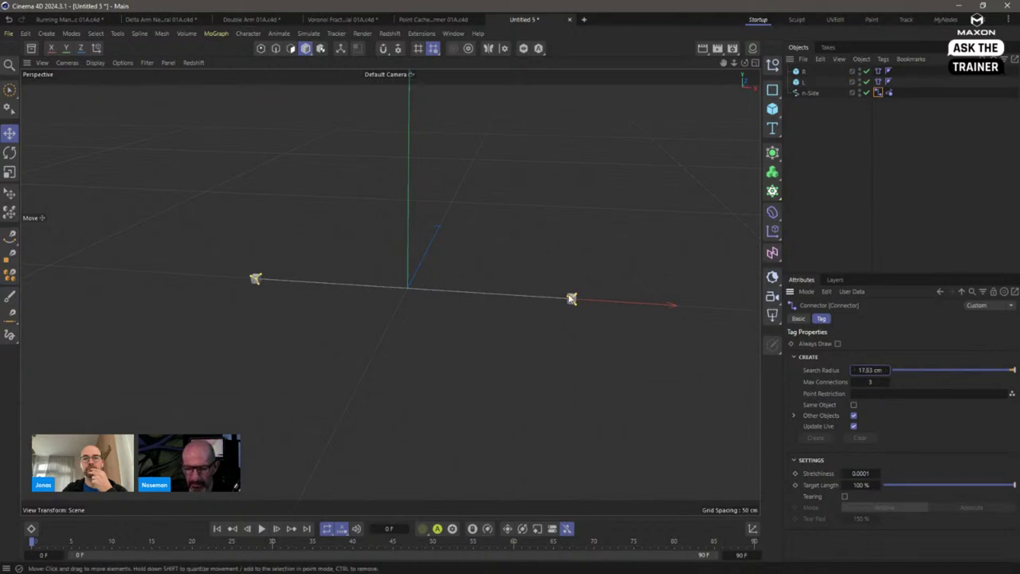
{"action": "left_click_drag", "start_coordinate": [571, 299], "coordinate": [638, 308], "text": "alt"}
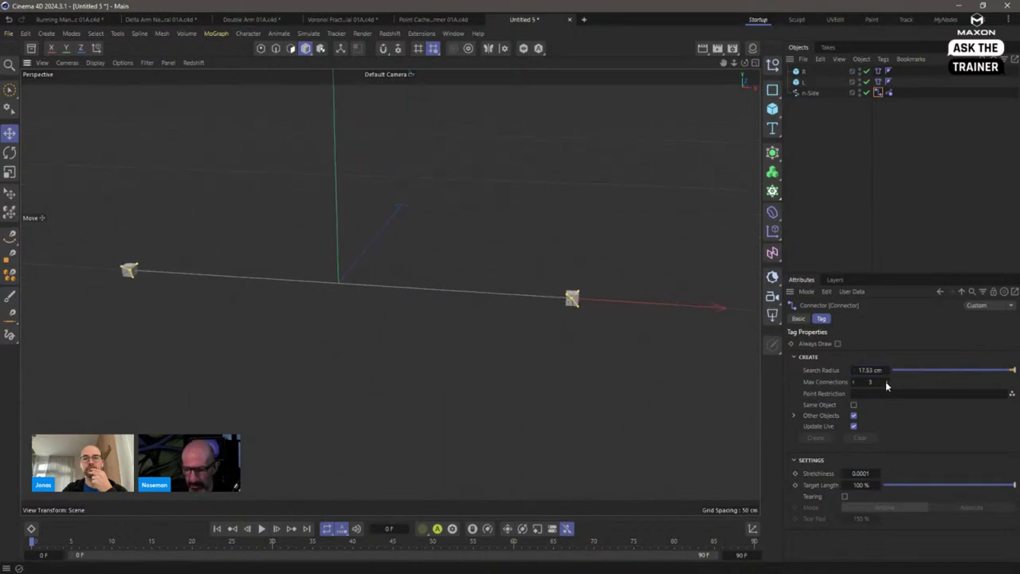
Step: Play the simulation to check the rope between the cubes, and extend the project's end frame to 300
{"action": "left_click", "coordinate": [810, 192]}
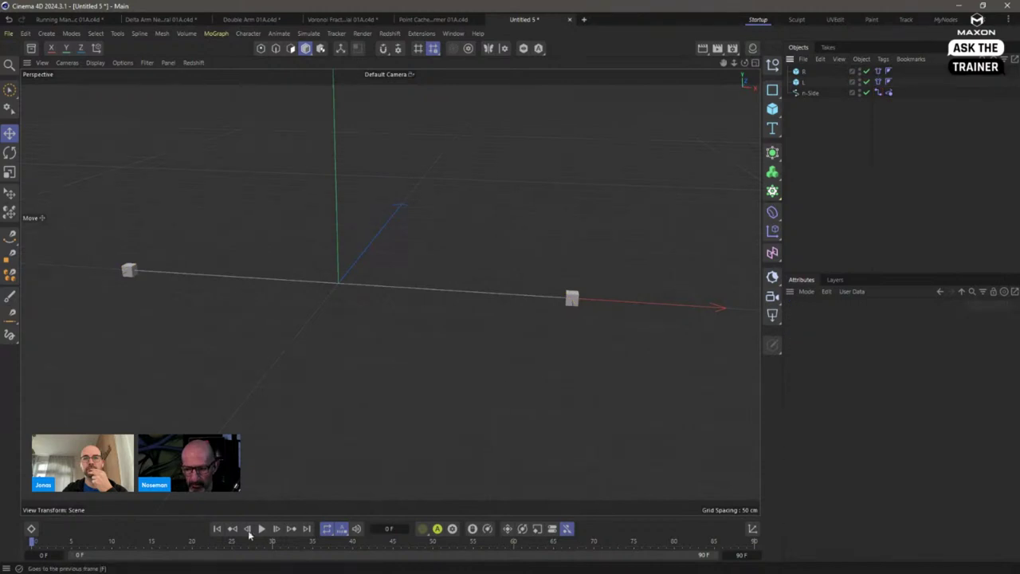
{"action": "left_click", "coordinate": [261, 528]}
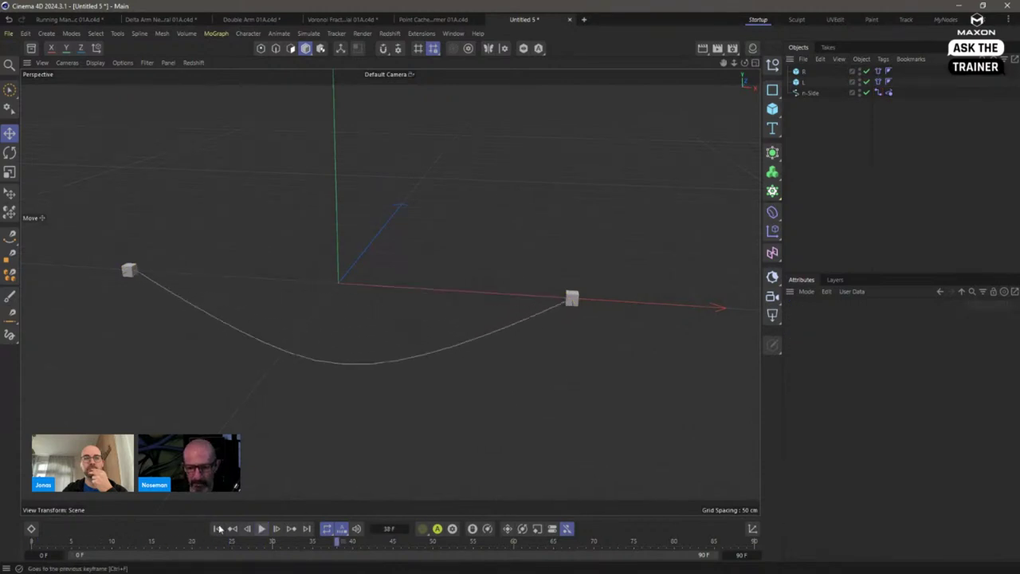
{"action": "left_click", "coordinate": [261, 528]}
{"action": "double_click", "coordinate": [741, 555]}
{"action": "type", "text": "300"}
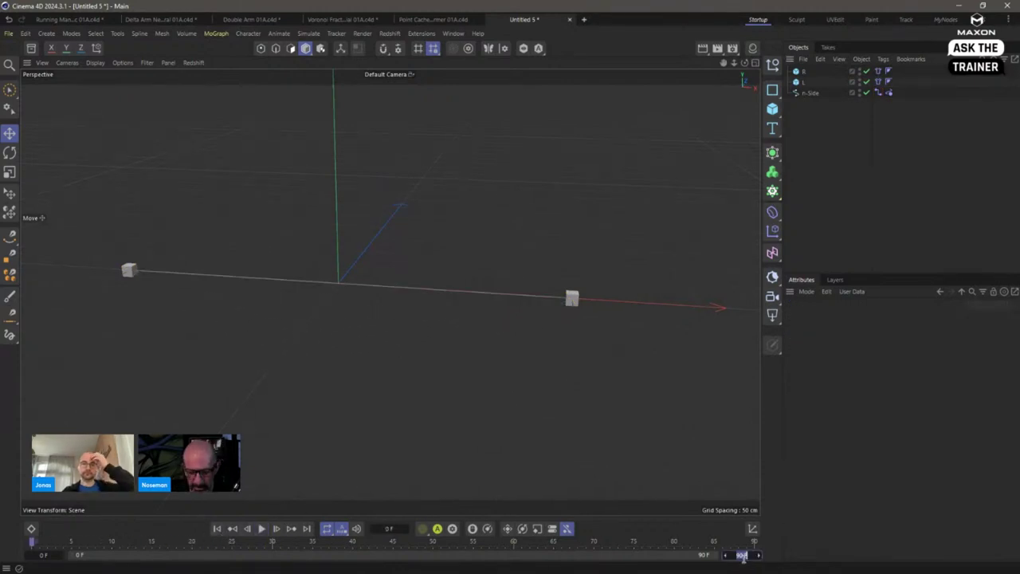
{"action": "key", "text": "Return"}
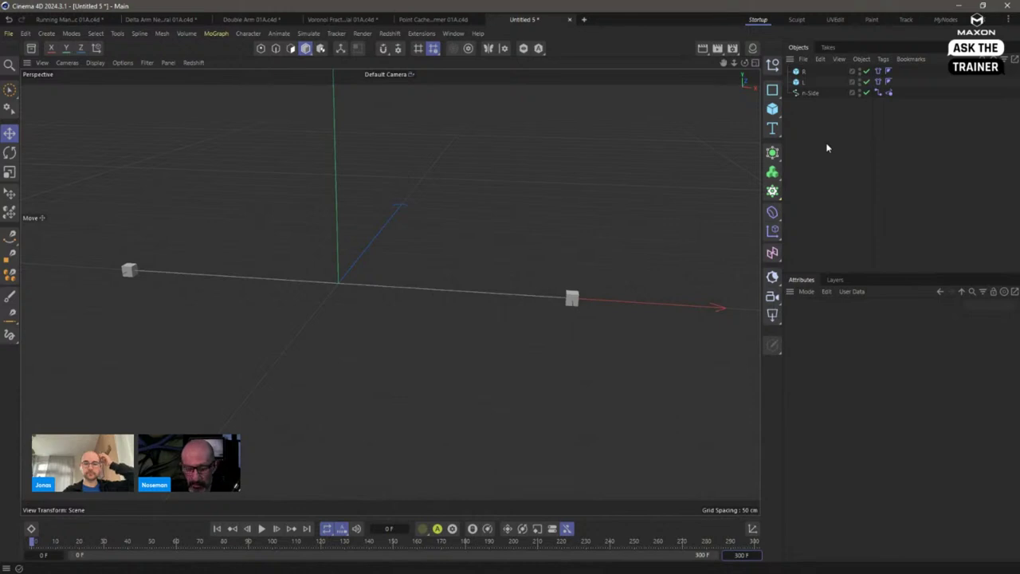
Step: Set the gravity to 0 cm in the project's simulation scene settings
{"action": "key", "text": "ctrl+d"}
{"action": "left_click", "coordinate": [895, 404]}
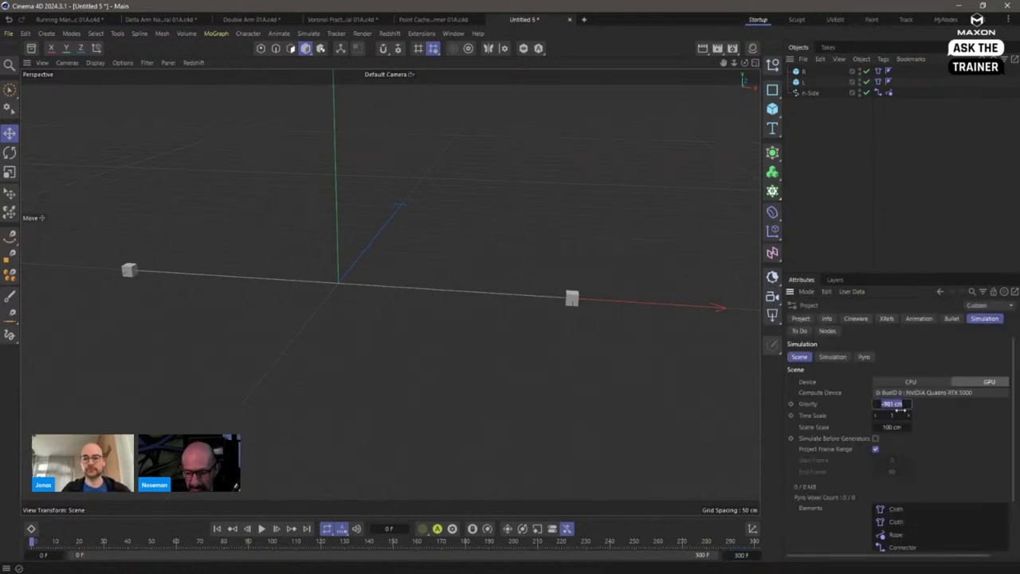
{"action": "type", "text": "0"}
{"action": "key", "text": "Return"}
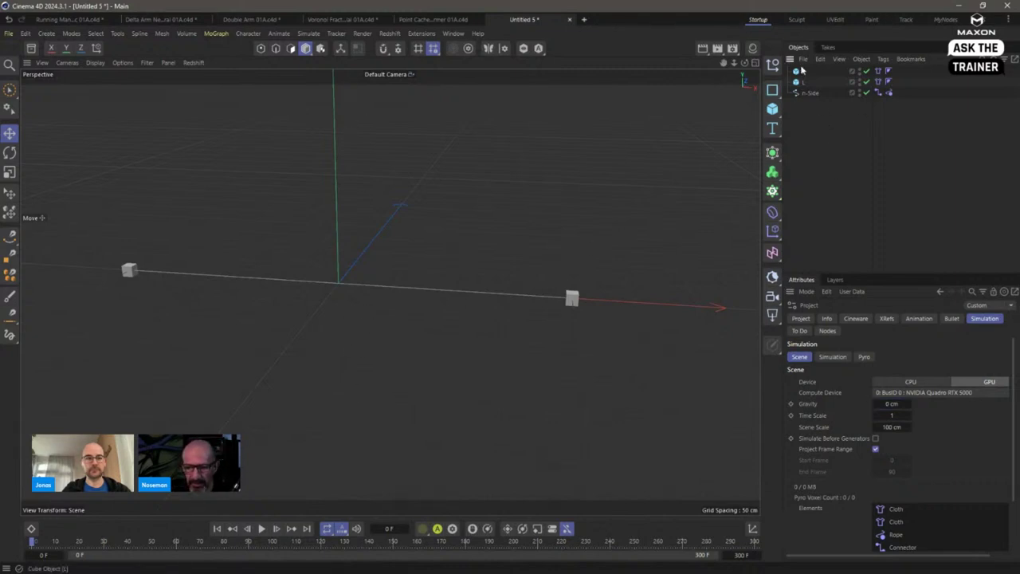
Step: Play the simulation while moving cube R around to test the rope's reaction, and return to frame 0
{"action": "left_click", "coordinate": [572, 299]}
{"action": "left_click", "coordinate": [263, 529]}
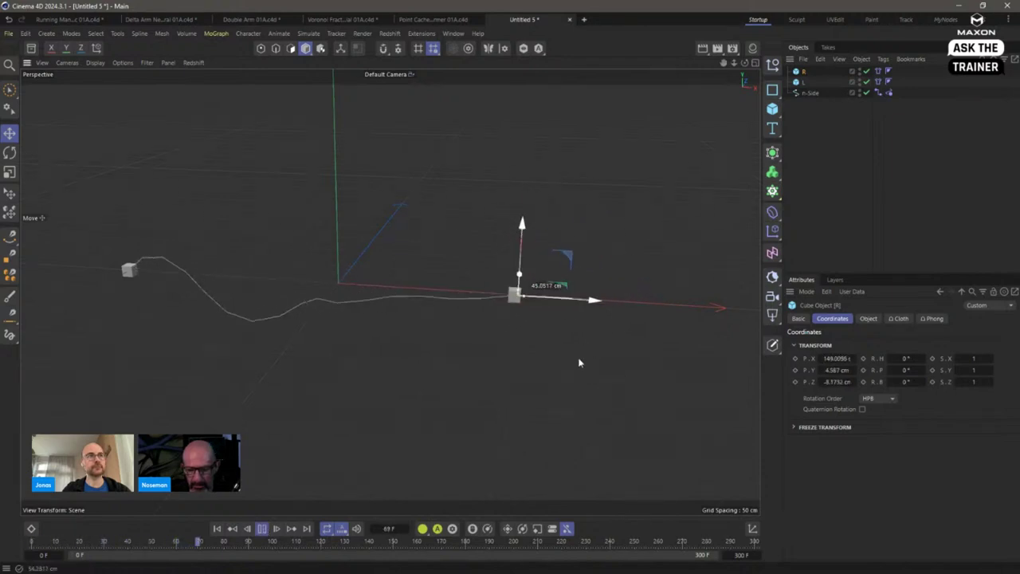
{"action": "left_click", "coordinate": [216, 528]}
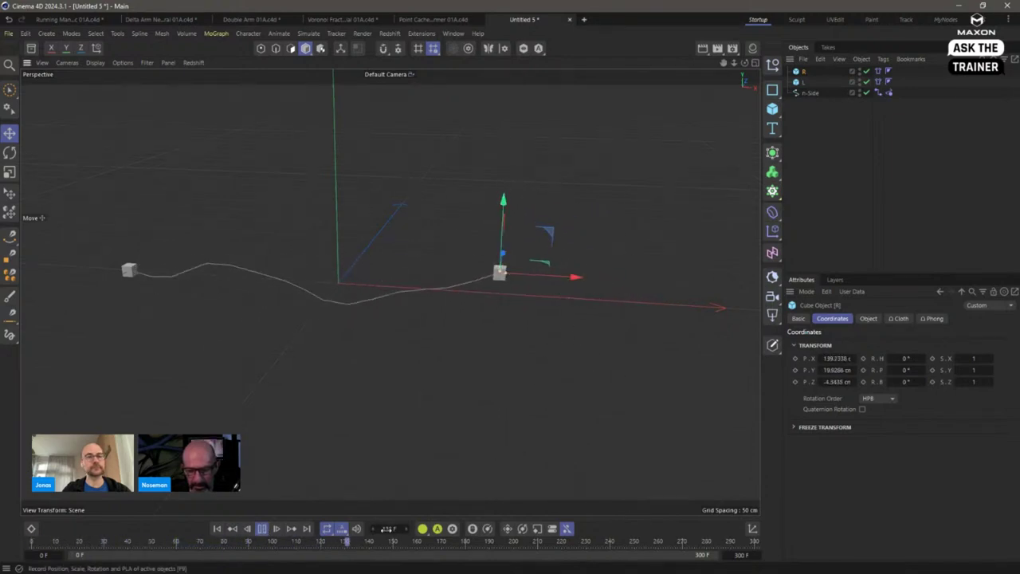
{"action": "left_click", "coordinate": [216, 528]}
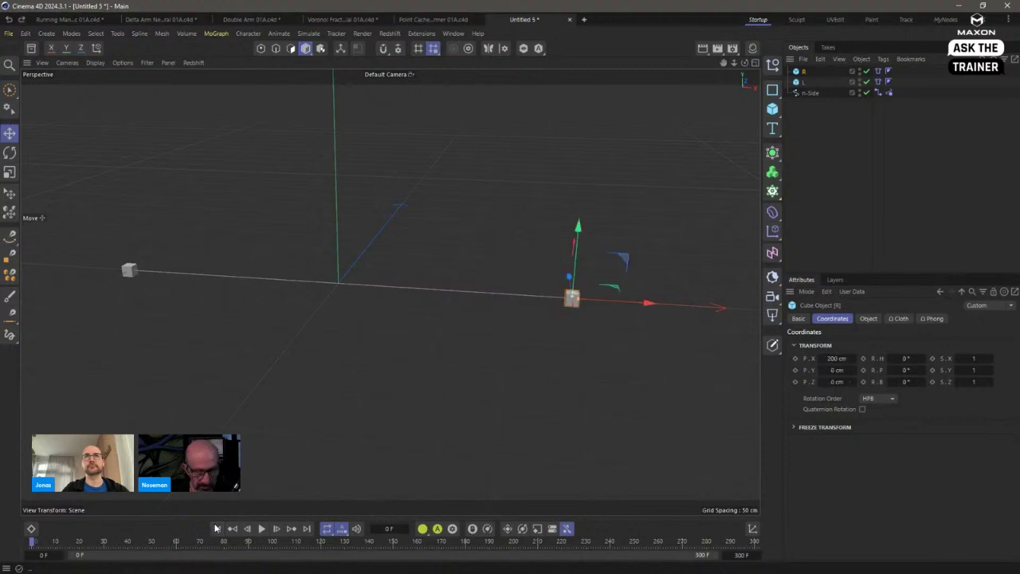
{"action": "left_click", "coordinate": [848, 165]}
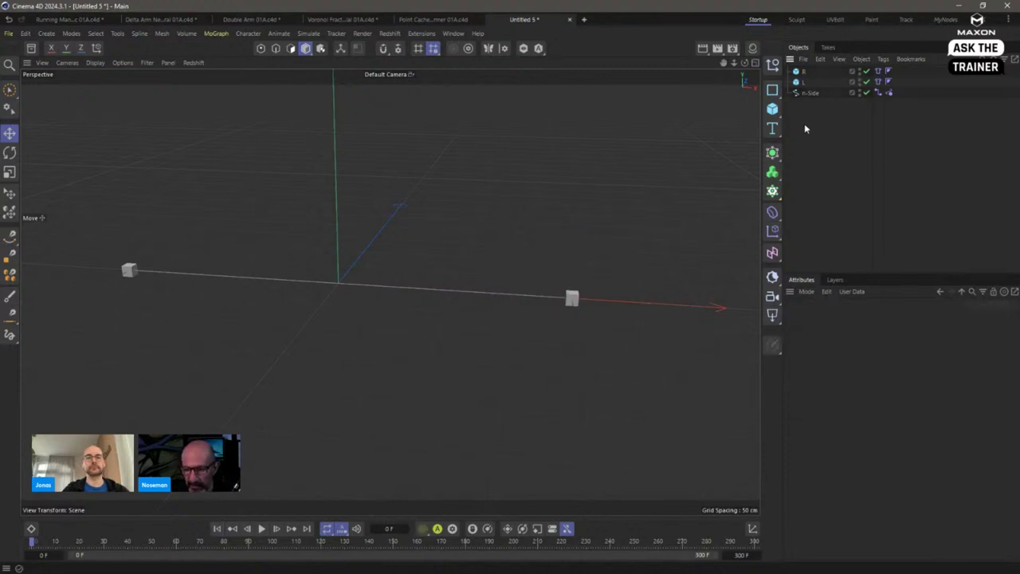
Step: Add a cylinder primitive to the scene and show its segment lines in the shaded viewport
{"action": "left_click", "coordinate": [777, 112]}
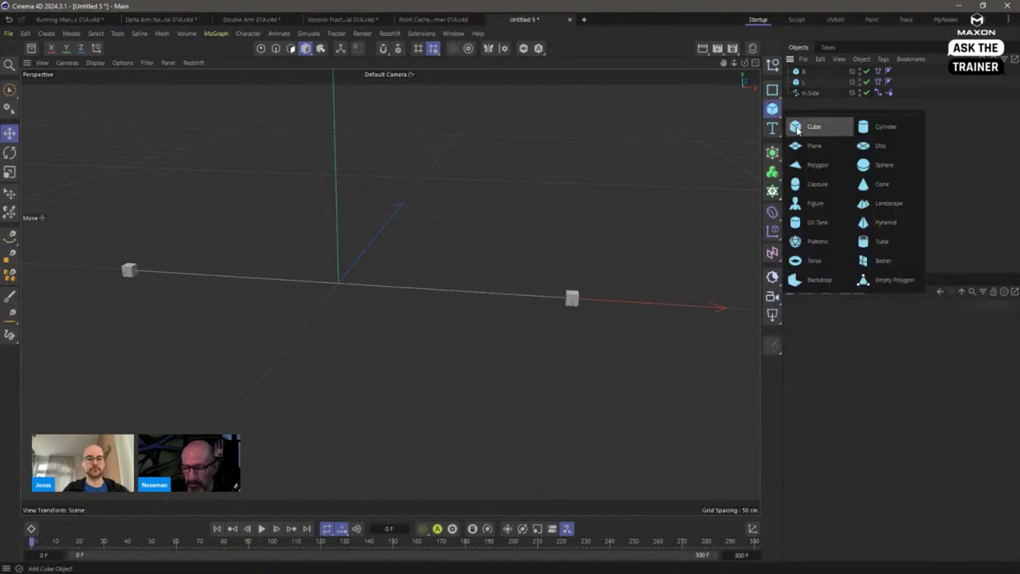
{"action": "left_click", "coordinate": [873, 127]}
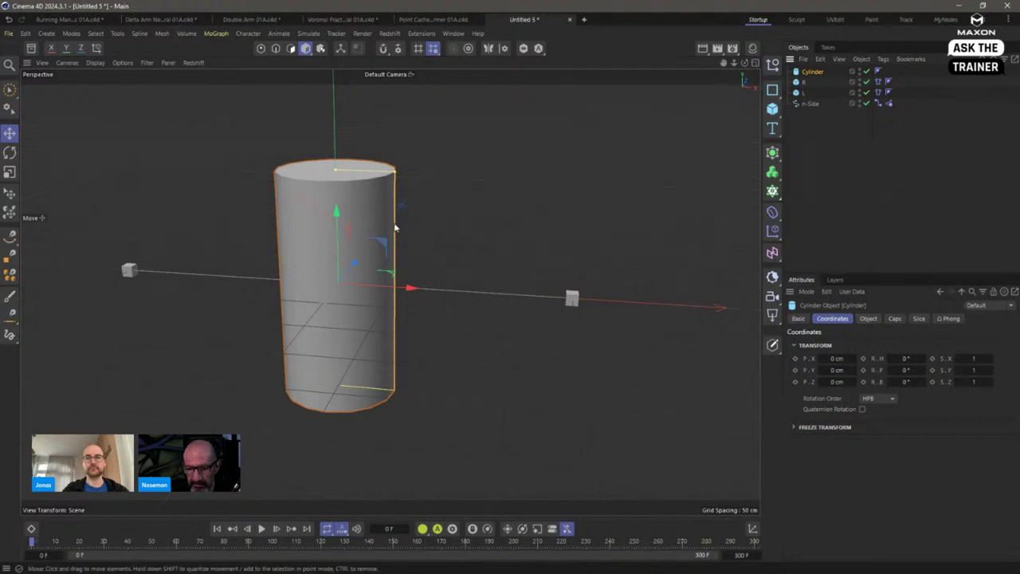
{"action": "left_click", "coordinate": [896, 319]}
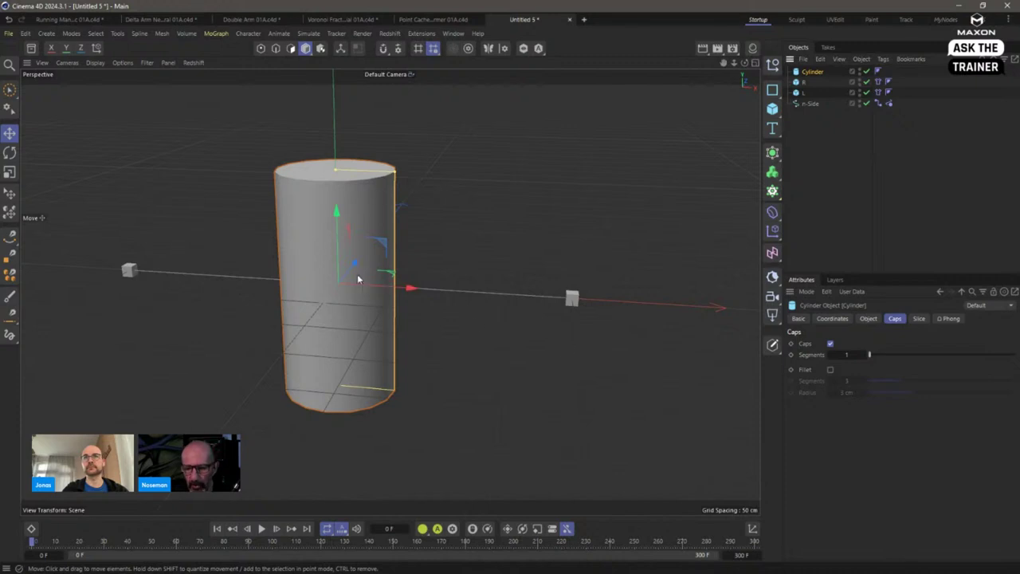
{"action": "left_click_drag", "start_coordinate": [425, 230], "coordinate": [441, 253], "text": "alt"}
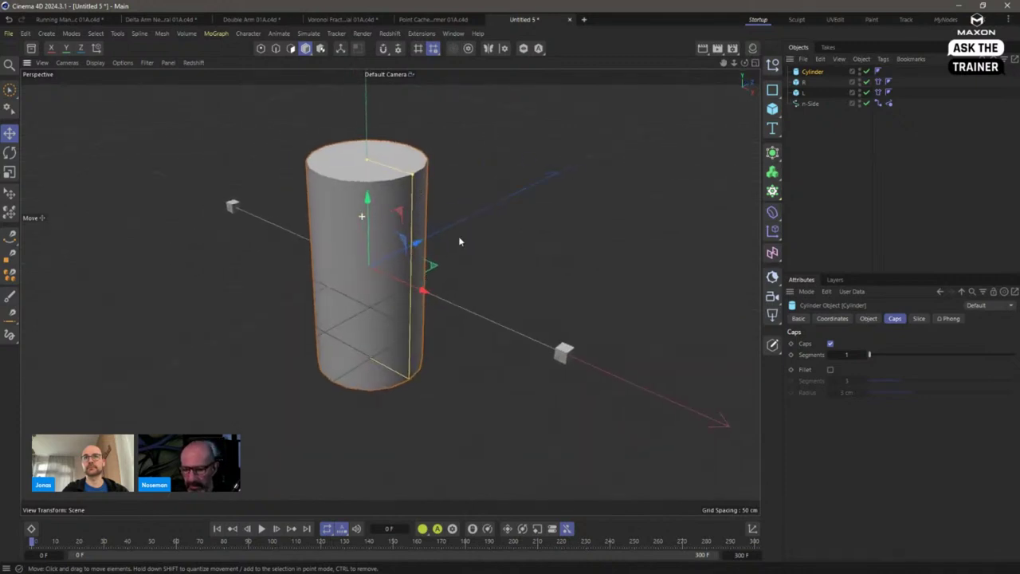
{"action": "key", "text": "n"}
{"action": "key", "text": "b"}
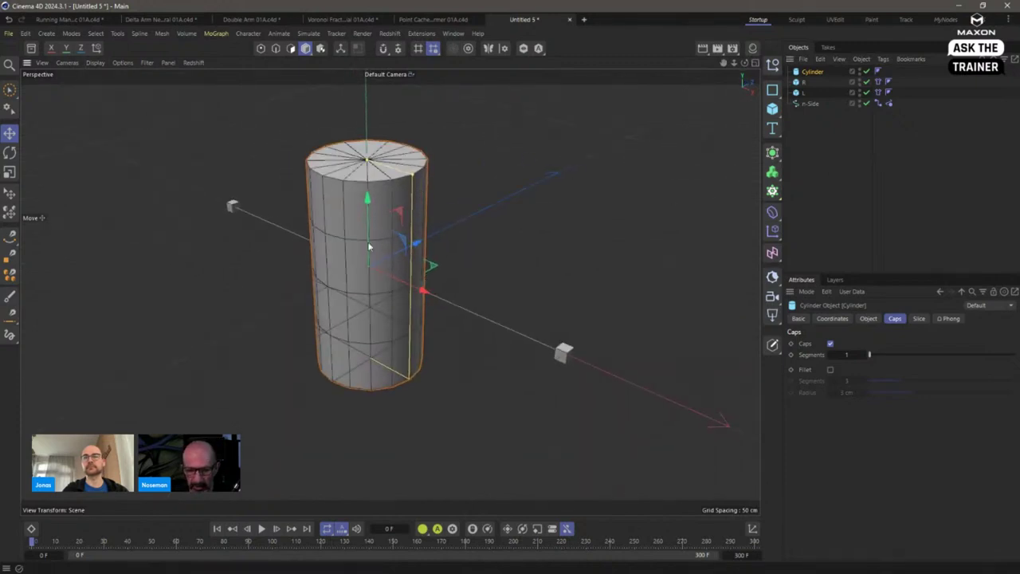
Step: Give the cylinder 66 height segments and a 6 cm radius, and place it below n-Side in the object list
{"action": "left_click", "coordinate": [875, 322]}
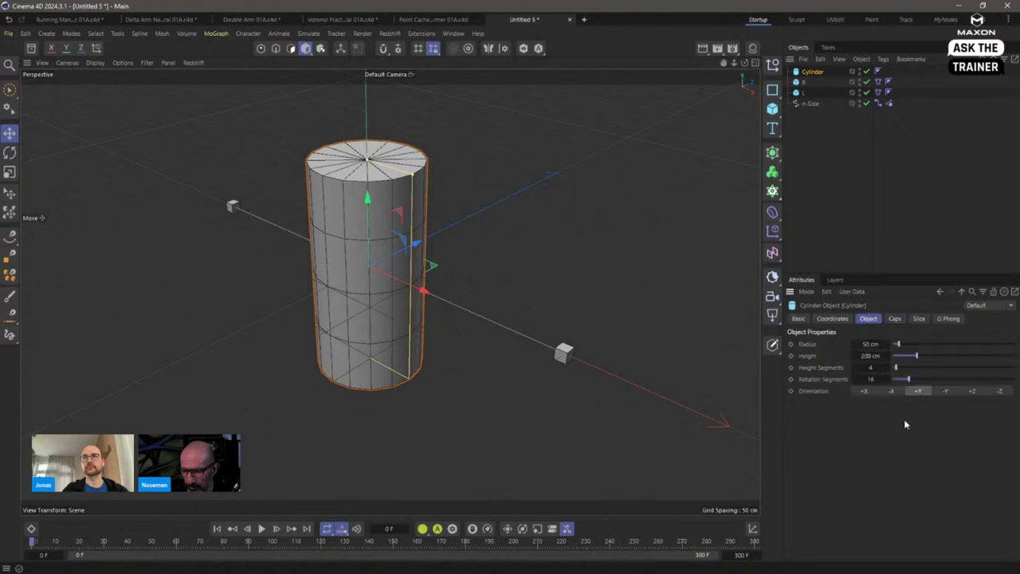
{"action": "left_click_drag", "start_coordinate": [899, 369], "coordinate": [973, 367]}
{"action": "left_click_drag", "start_coordinate": [898, 345], "coordinate": [894, 349]}
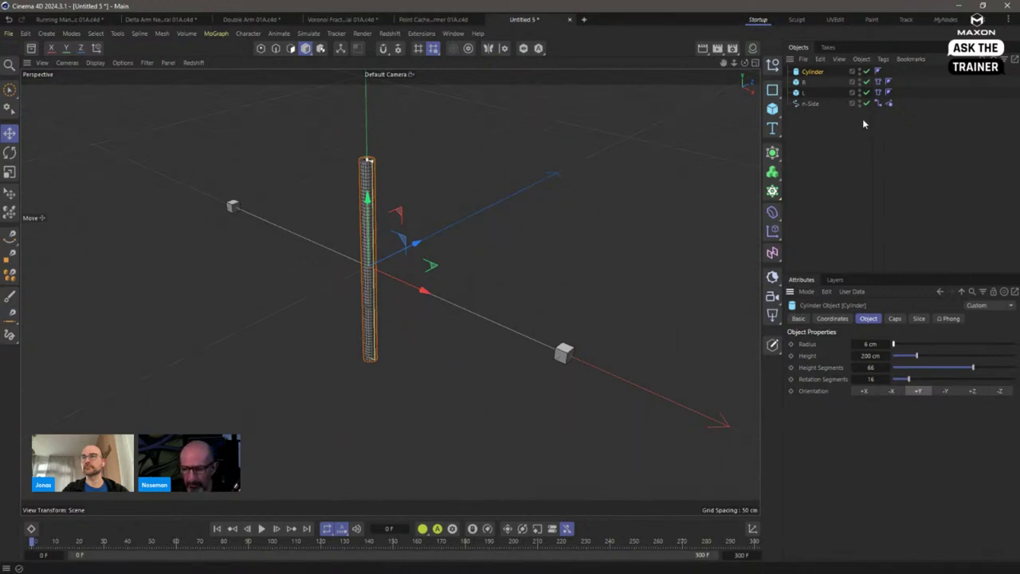
{"action": "left_click_drag", "start_coordinate": [812, 72], "coordinate": [812, 109]}
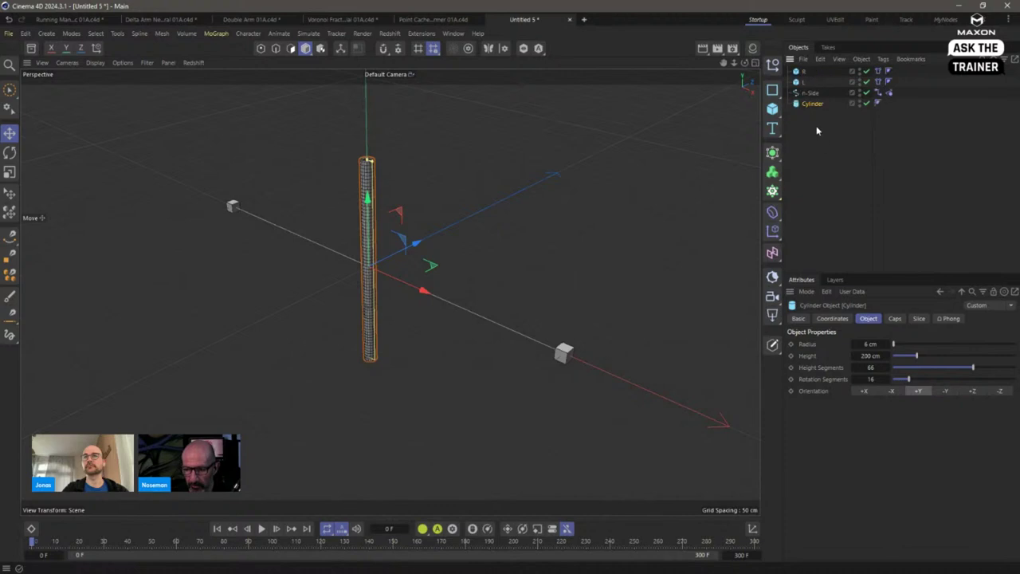
Step: Add a Spline Wrap deformer as a child of the Cylinder, with its axis at +Y and n-Side as the spline
{"action": "left_click", "coordinate": [772, 212]}
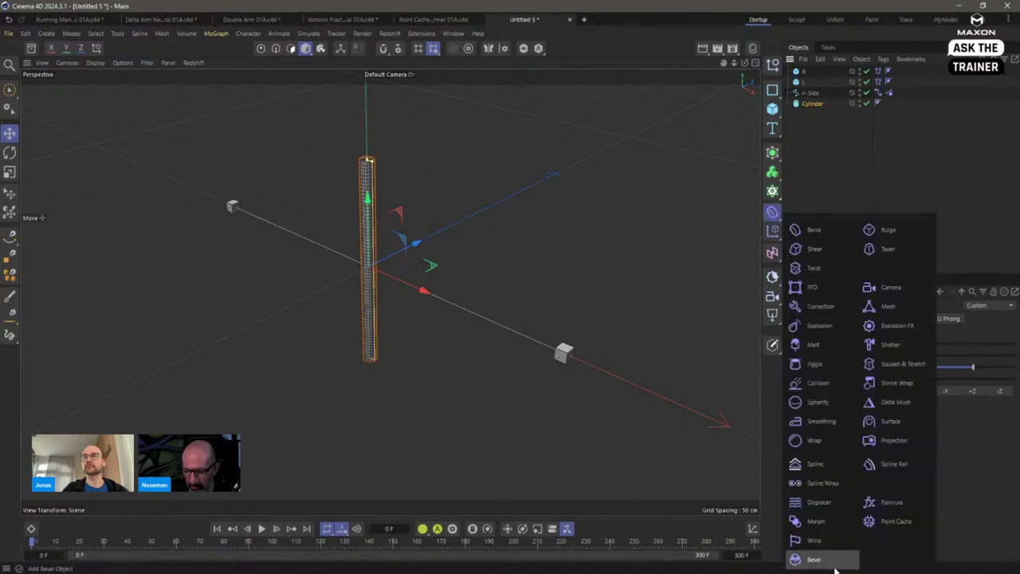
{"action": "left_click", "coordinate": [841, 482]}
{"action": "left_click_drag", "start_coordinate": [813, 72], "coordinate": [810, 119]}
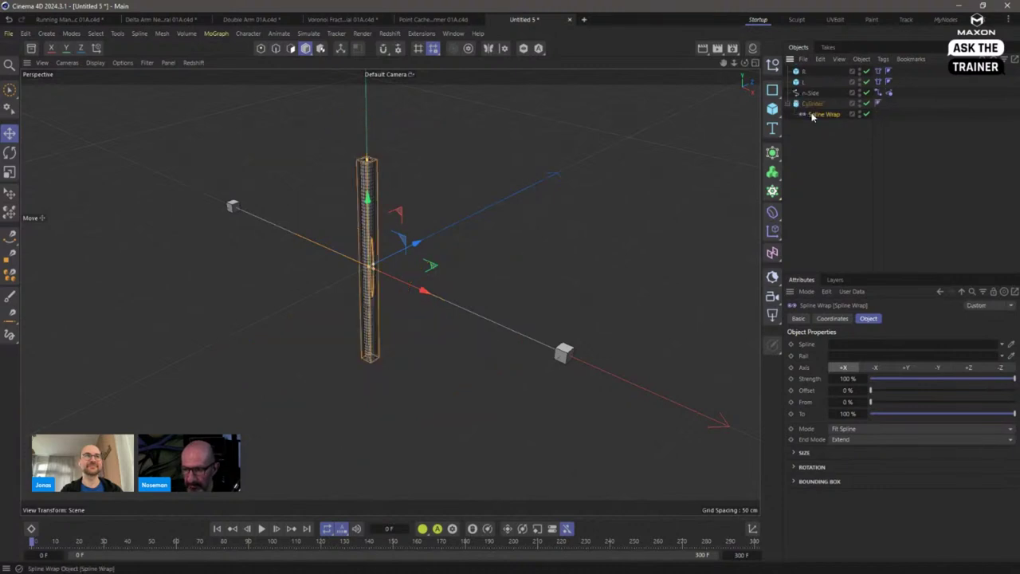
{"action": "left_click", "coordinate": [905, 367]}
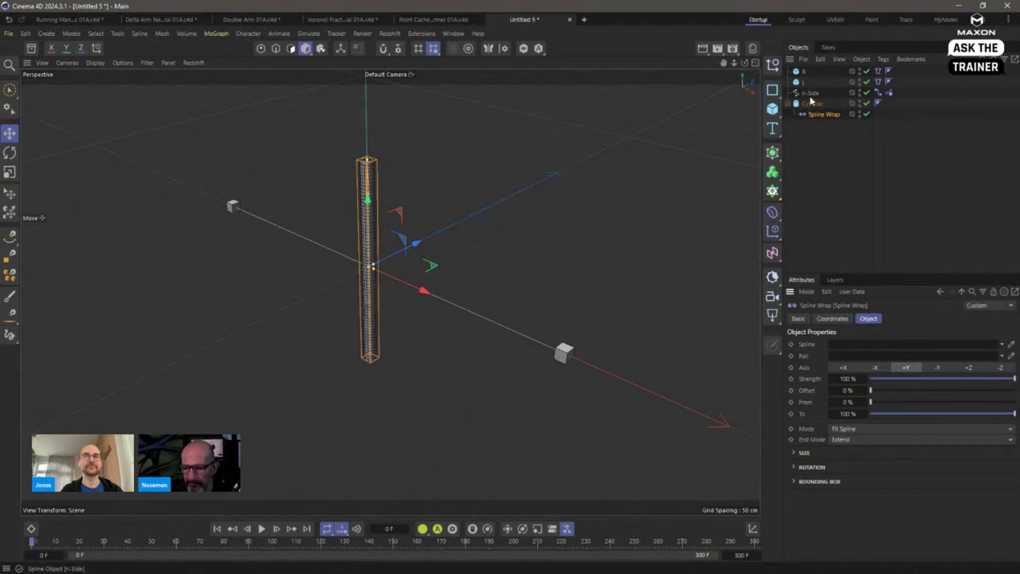
{"action": "left_click_drag", "start_coordinate": [810, 92], "coordinate": [862, 344]}
{"action": "left_click", "coordinate": [825, 204]}
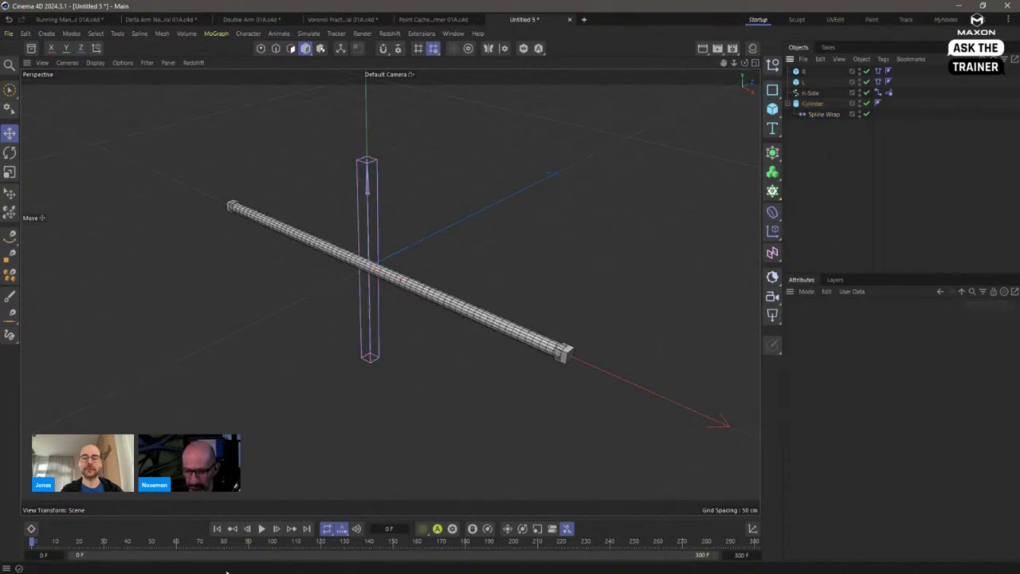
Step: Play the simulation with the wrapped cylinder, return to frame 0, and replay it with the Spline Wrap selected
{"action": "left_click", "coordinate": [261, 528]}
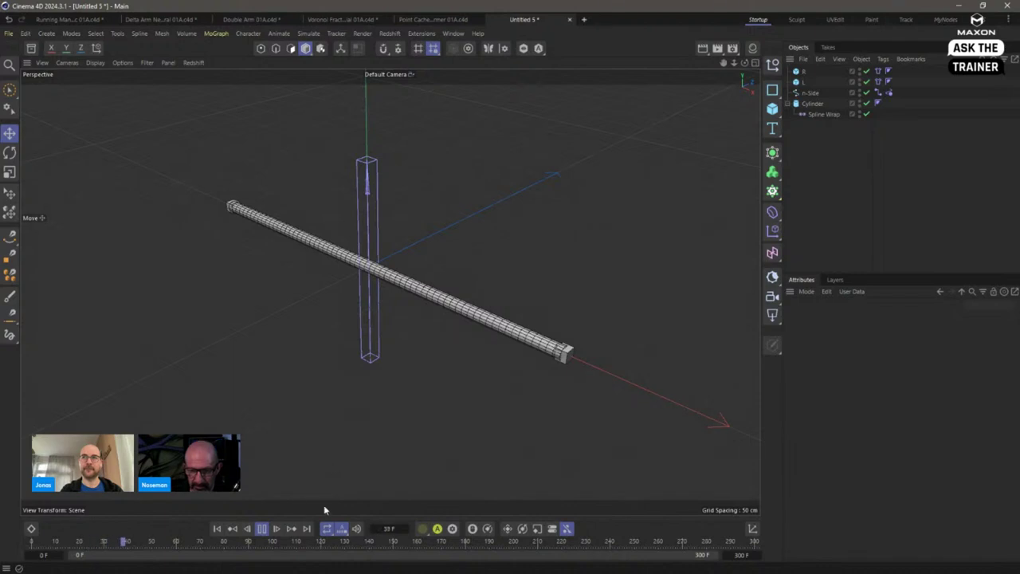
{"action": "left_click", "coordinate": [261, 528]}
{"action": "left_click", "coordinate": [216, 529]}
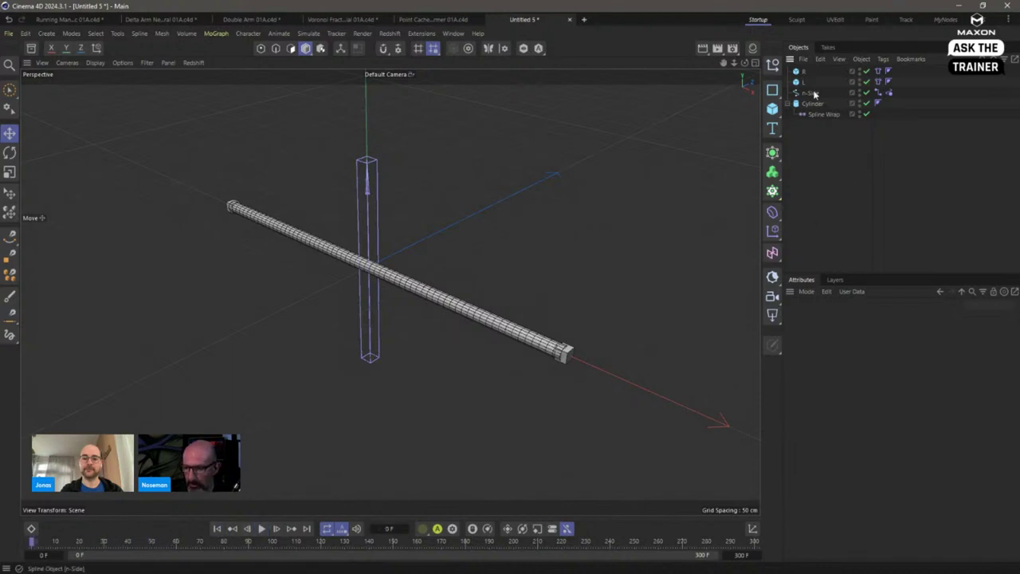
{"action": "left_click", "coordinate": [824, 114]}
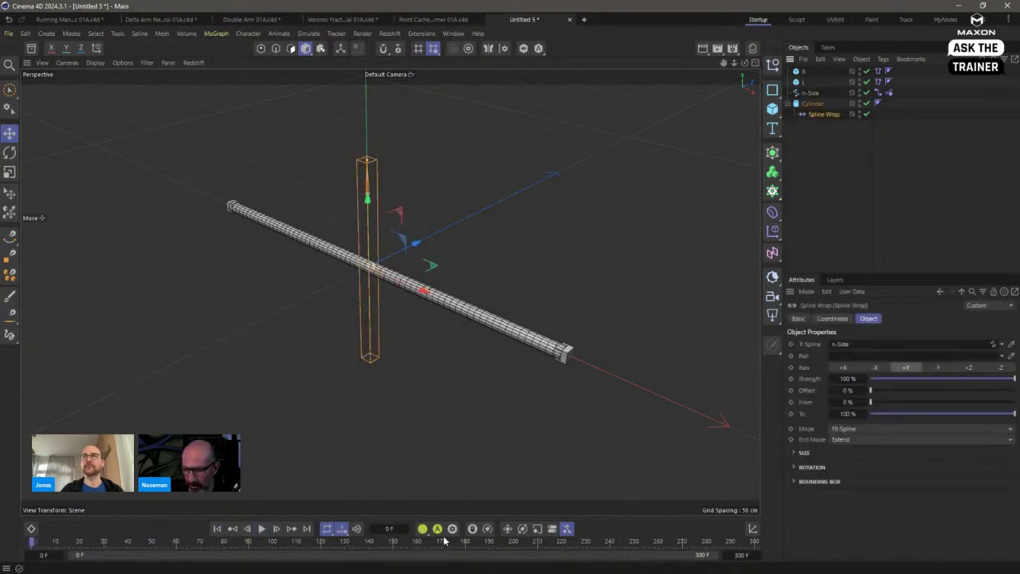
{"action": "left_click", "coordinate": [261, 528]}
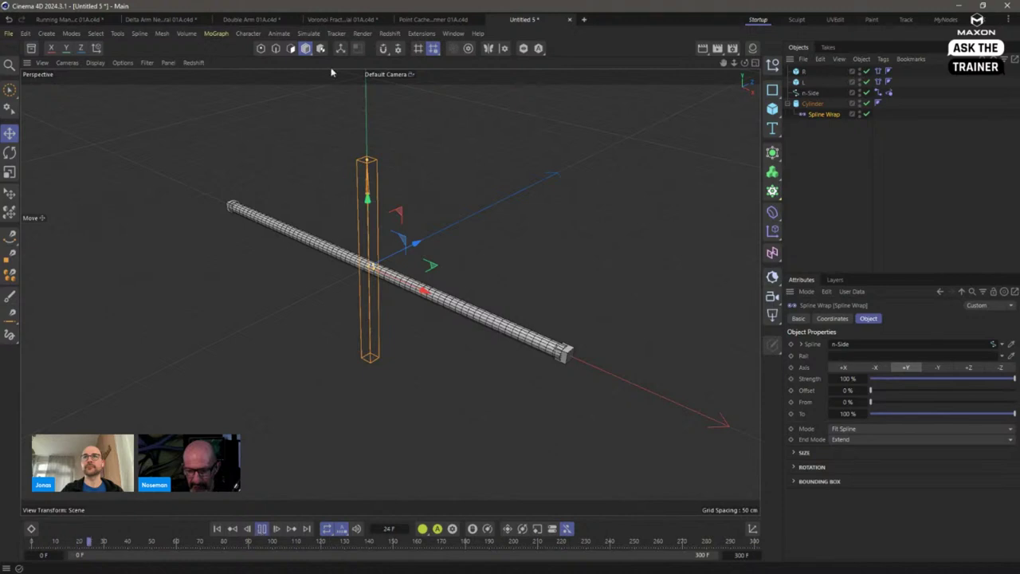
Step: Turn the Spline Wrap off and on again during playback to compare the cylinder, and return the stopped animation to frame 0
{"action": "left_click", "coordinate": [818, 173]}
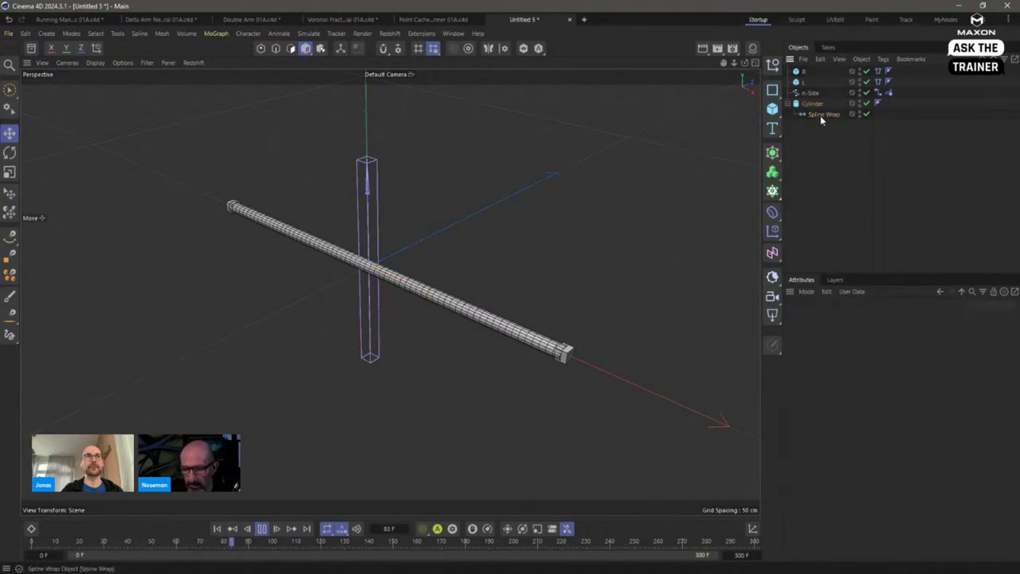
{"action": "left_click", "coordinate": [866, 114]}
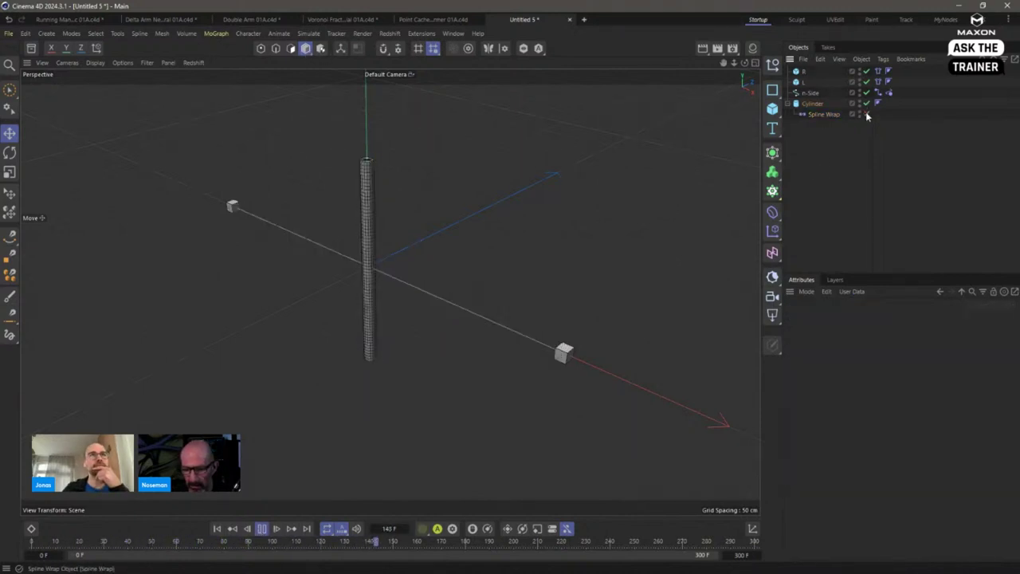
{"action": "left_click", "coordinate": [867, 114]}
{"action": "left_click", "coordinate": [261, 528]}
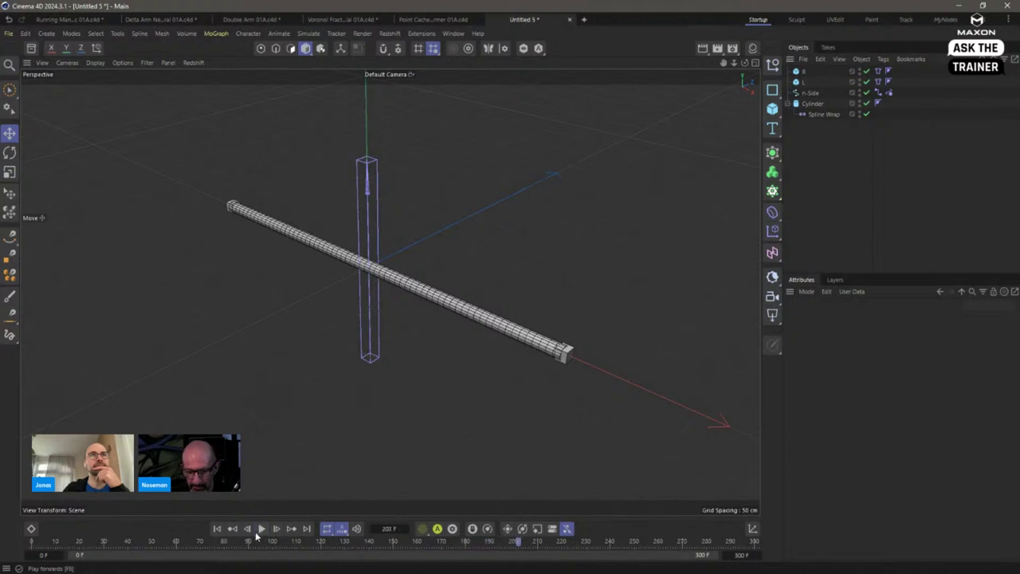
{"action": "left_click", "coordinate": [218, 528]}
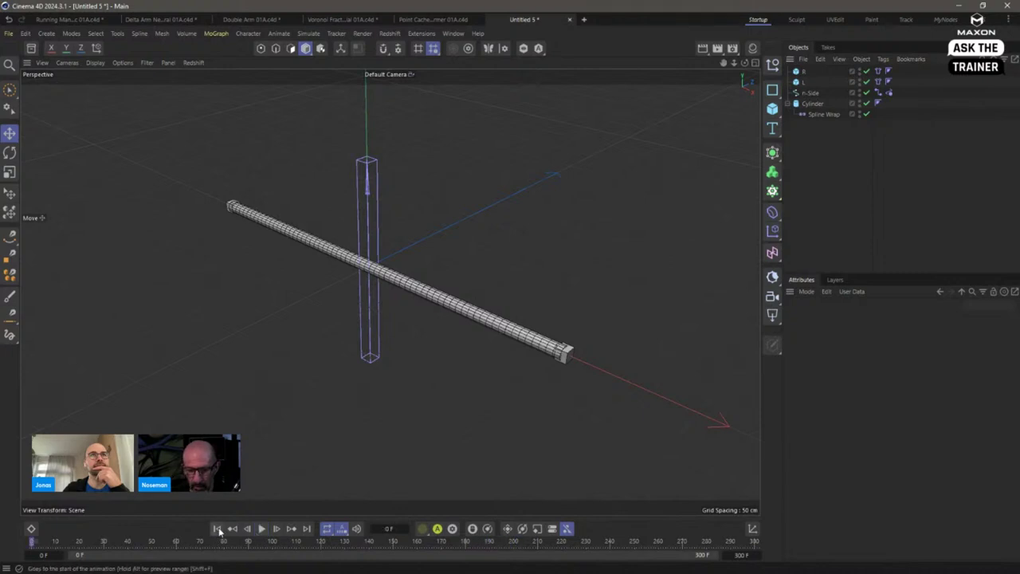
Step: Play the simulation while moving cube R inward to examine the wrapped rope's motion, and return to frame 0
{"action": "left_click", "coordinate": [261, 529]}
{"action": "left_click", "coordinate": [811, 92]}
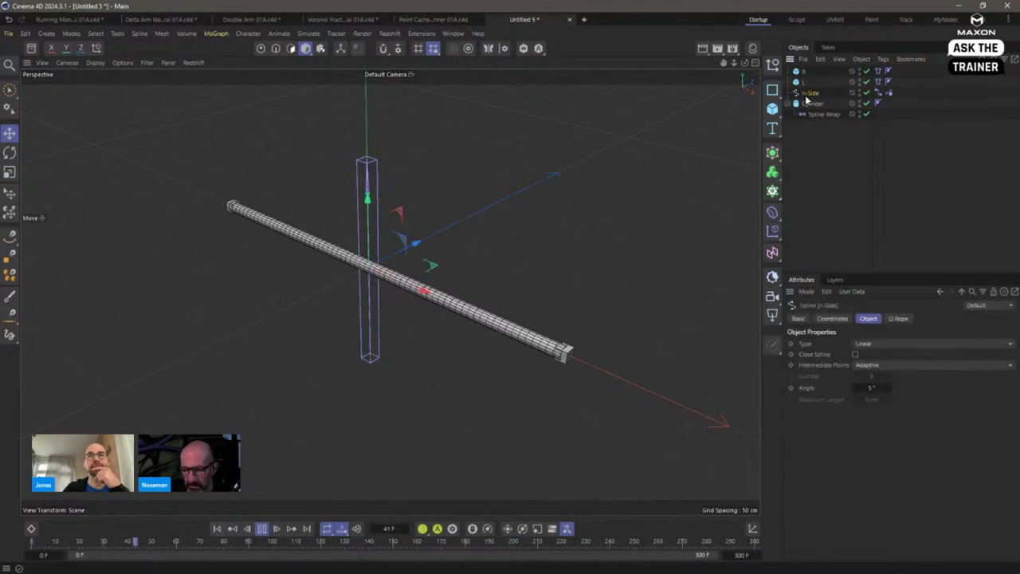
{"action": "left_click", "coordinate": [804, 71]}
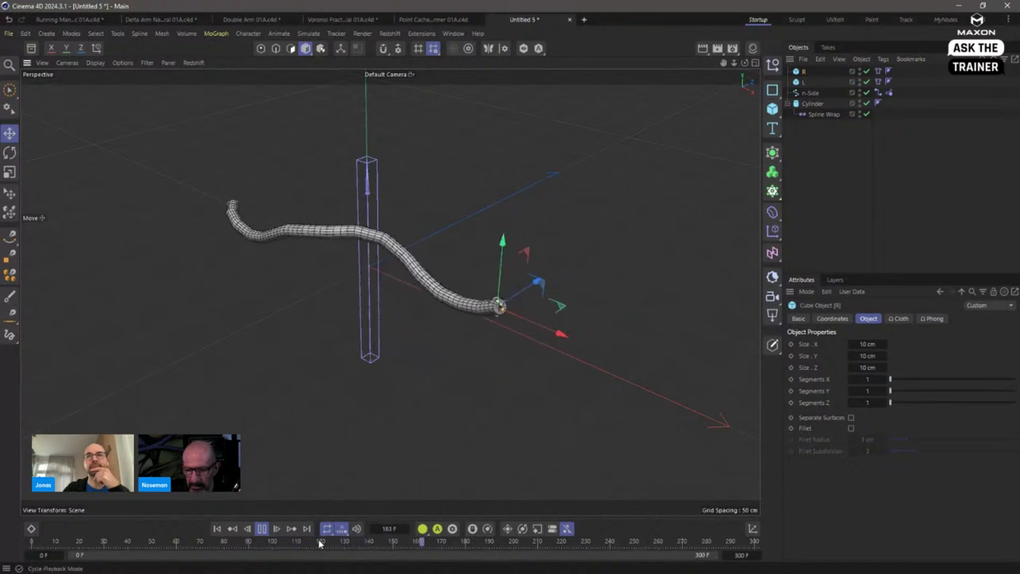
{"action": "left_click", "coordinate": [260, 528]}
{"action": "left_click", "coordinate": [217, 528]}
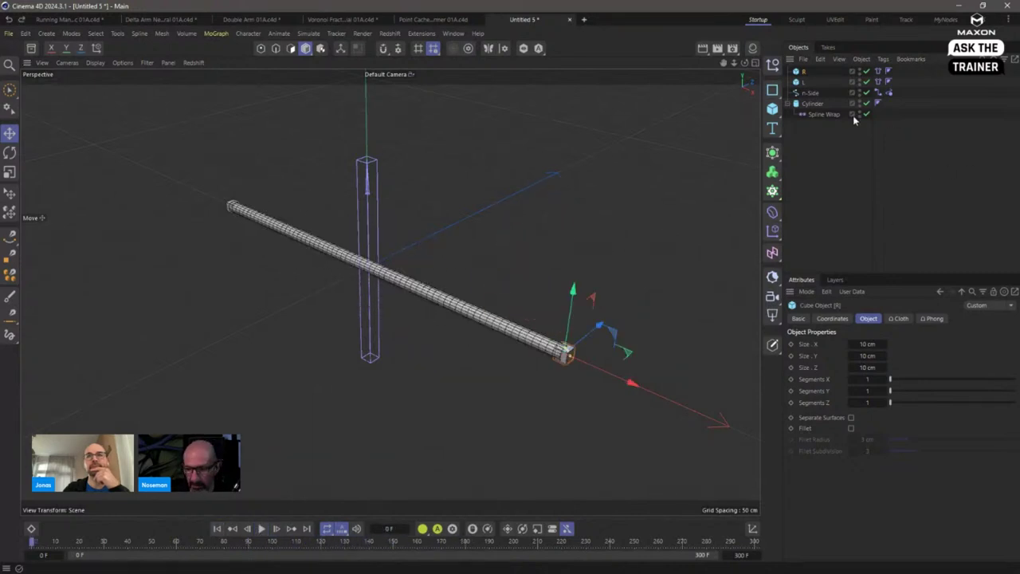
Step: Lower the start of the Spline Wrap's Size curve to about 0.4 and set the Cylinder's radius to 16 cm
{"action": "left_click", "coordinate": [822, 119]}
{"action": "left_click", "coordinate": [822, 114]}
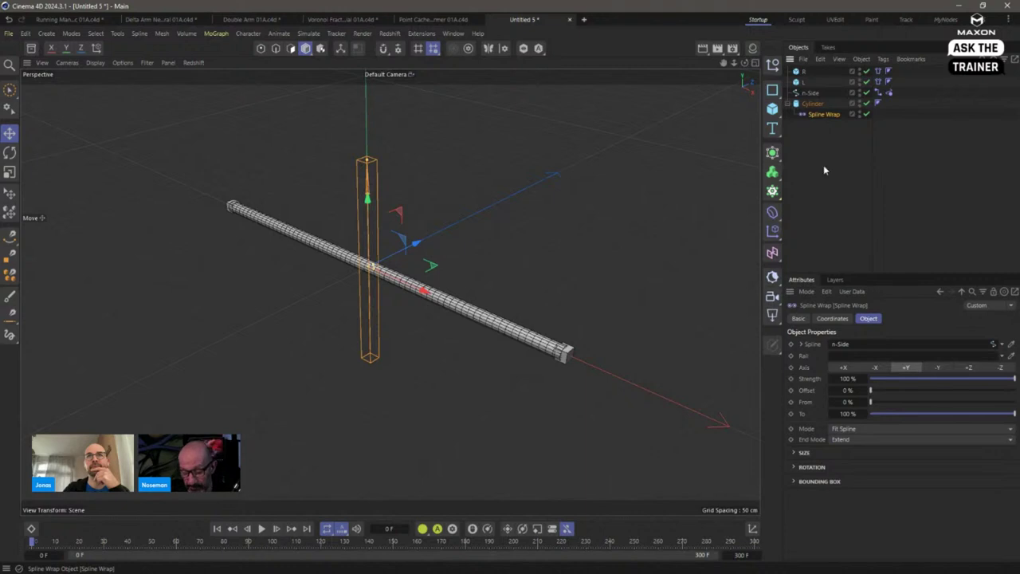
{"action": "left_click", "coordinate": [795, 452]}
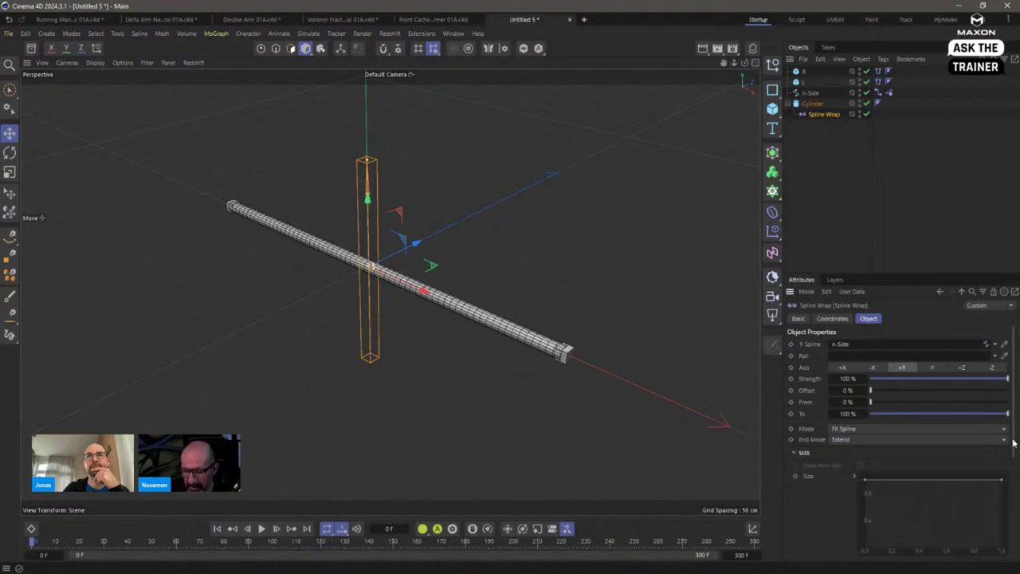
{"action": "scroll", "coordinate": [1014, 442], "scroll_direction": "down", "scroll_amount": 2}
{"action": "left_click_drag", "start_coordinate": [1001, 421], "coordinate": [1008, 397]}
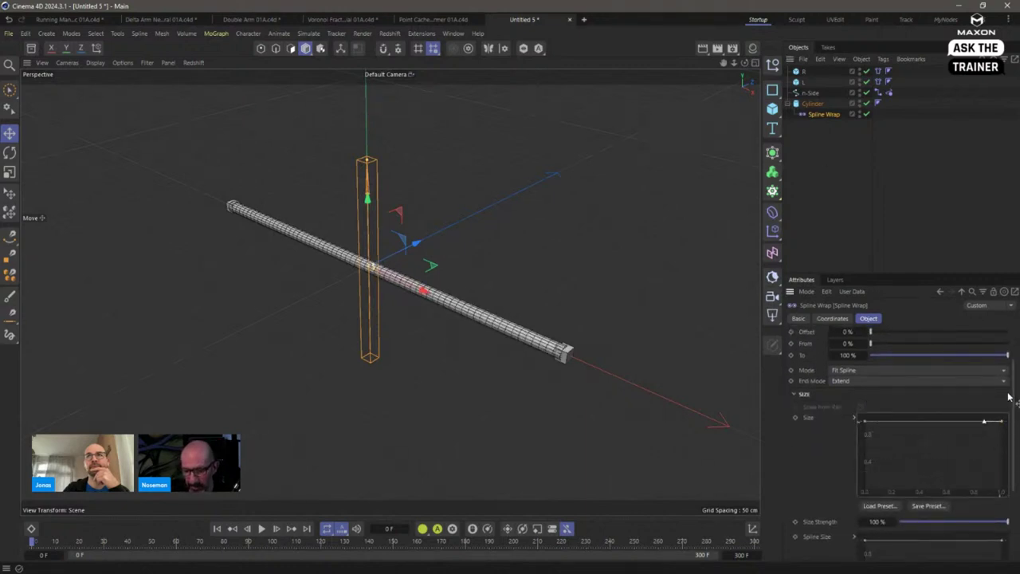
{"action": "left_click_drag", "start_coordinate": [864, 423], "coordinate": [852, 463]}
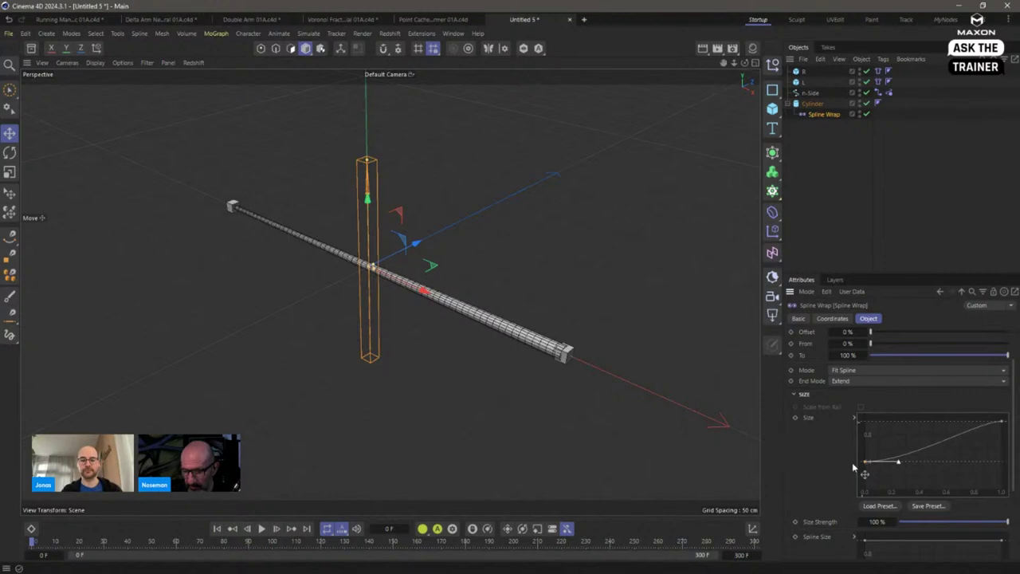
{"action": "left_click", "coordinate": [812, 104]}
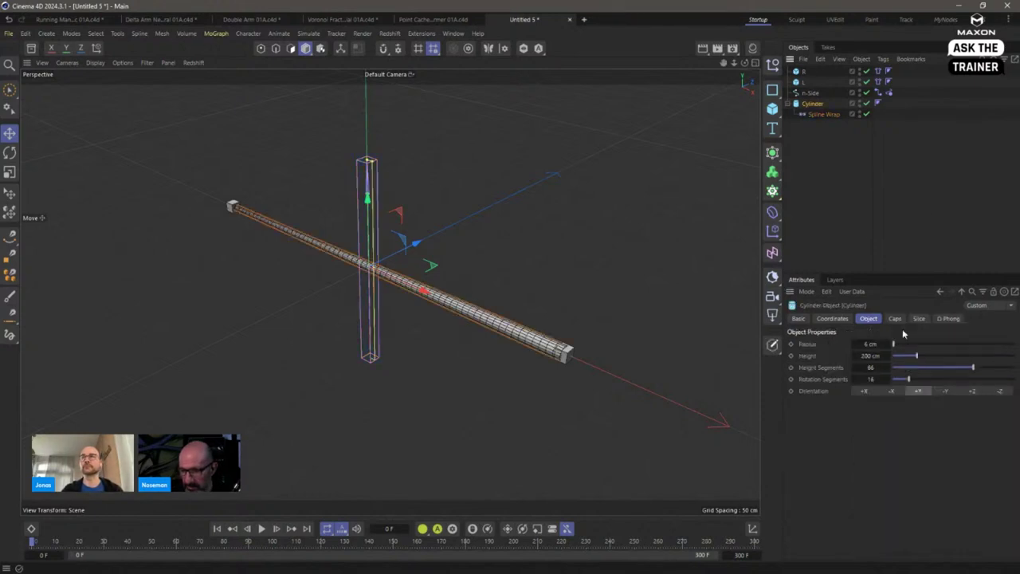
{"action": "left_click_drag", "start_coordinate": [887, 346], "coordinate": [882, 344]}
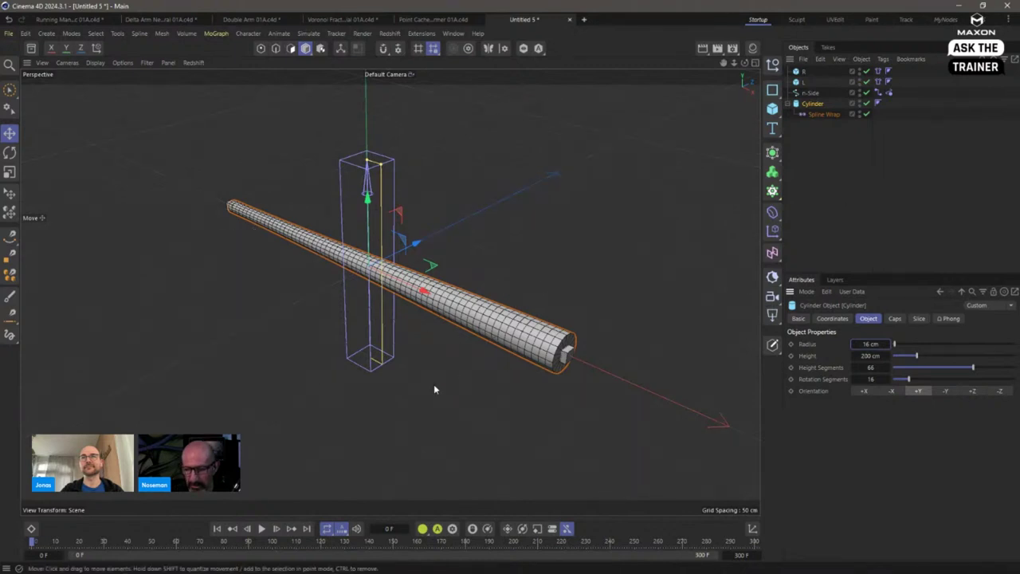
Step: Play the simulation with the tapered cylinder while moving cube R, and reset to frame 0 with the cube at the rope's end
{"action": "key", "text": "F8"}
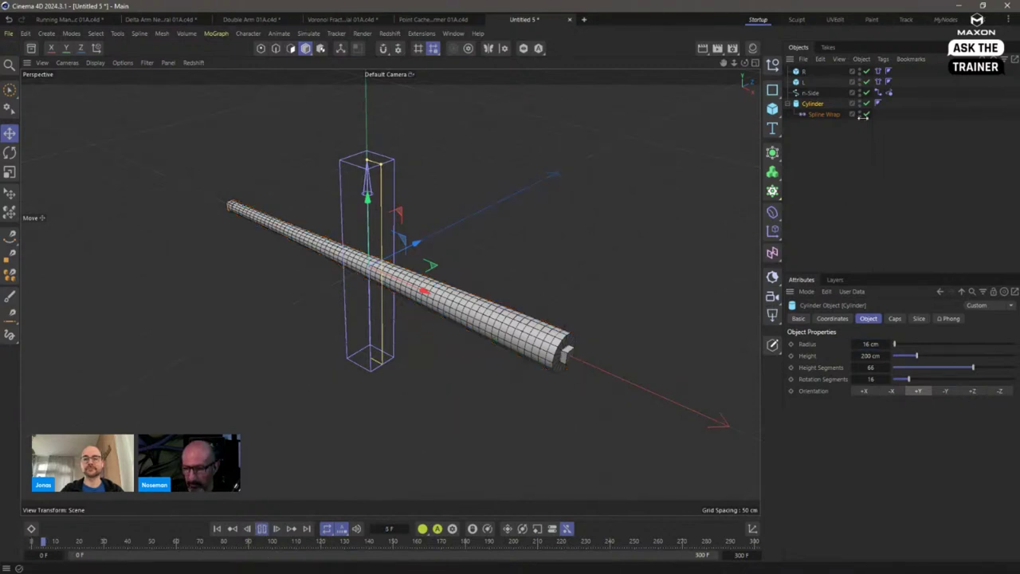
{"action": "left_click", "coordinate": [804, 71]}
{"action": "left_click_drag", "start_coordinate": [646, 345], "coordinate": [545, 369]}
{"action": "left_click", "coordinate": [218, 528]}
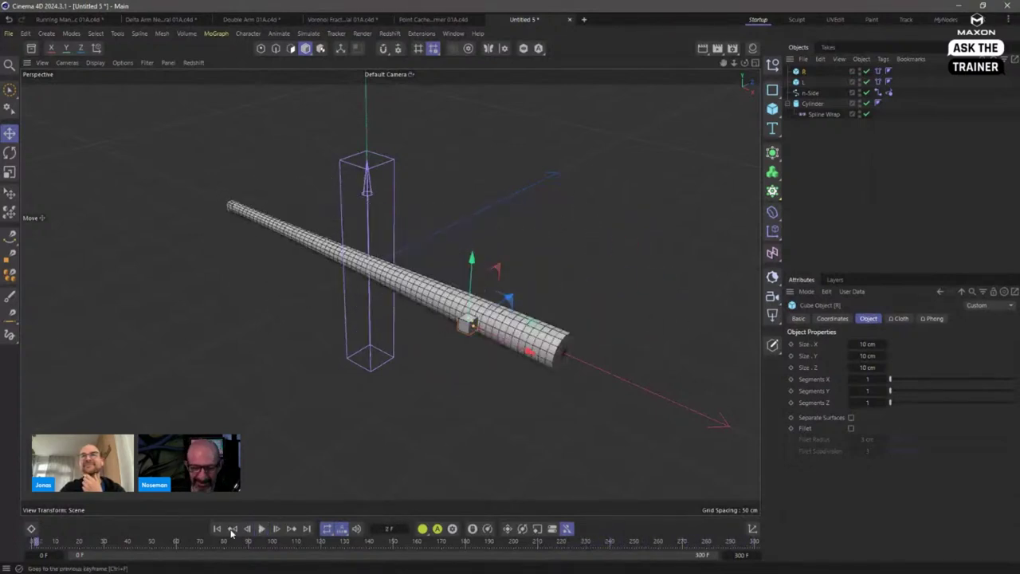
{"action": "left_click_drag", "start_coordinate": [450, 375], "coordinate": [558, 371]}
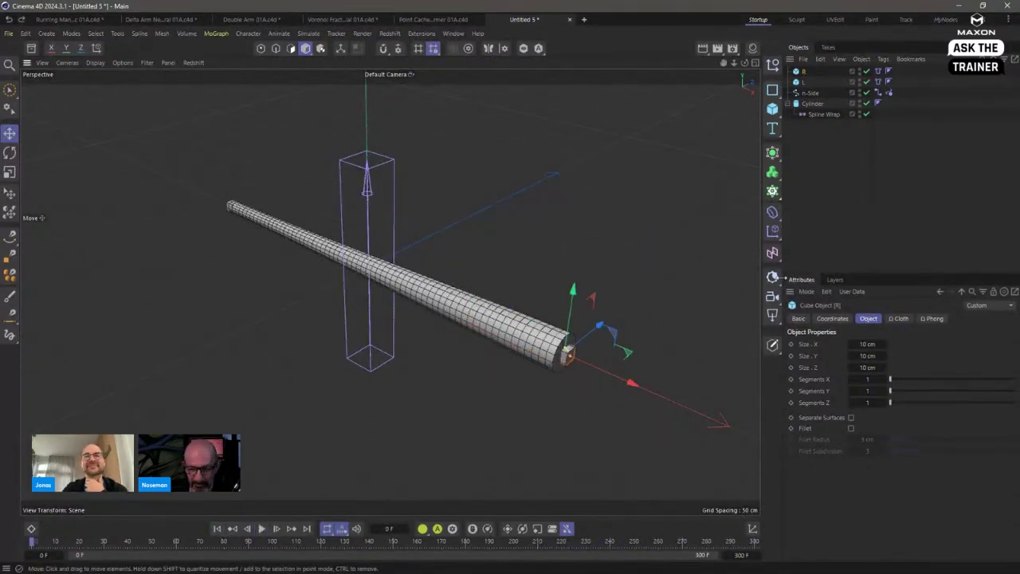
{"action": "left_click", "coordinate": [825, 216]}
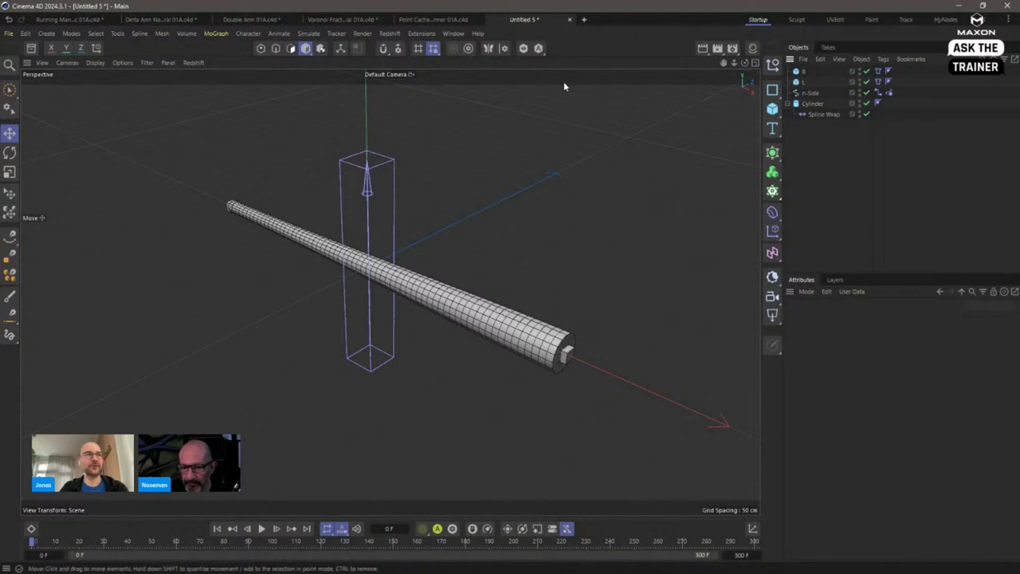
Step: In the Point Cache Deformer 01A scene, lower the Linear Field and shorten it to about 18.6 cm during playback, and return to frame 0
{"action": "left_click", "coordinate": [416, 26]}
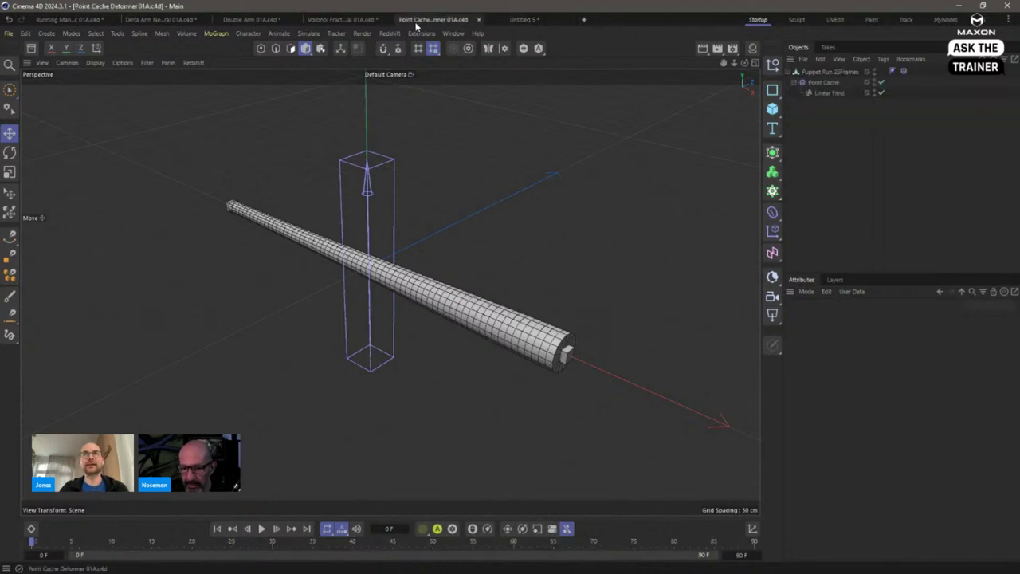
{"action": "left_click", "coordinate": [261, 528]}
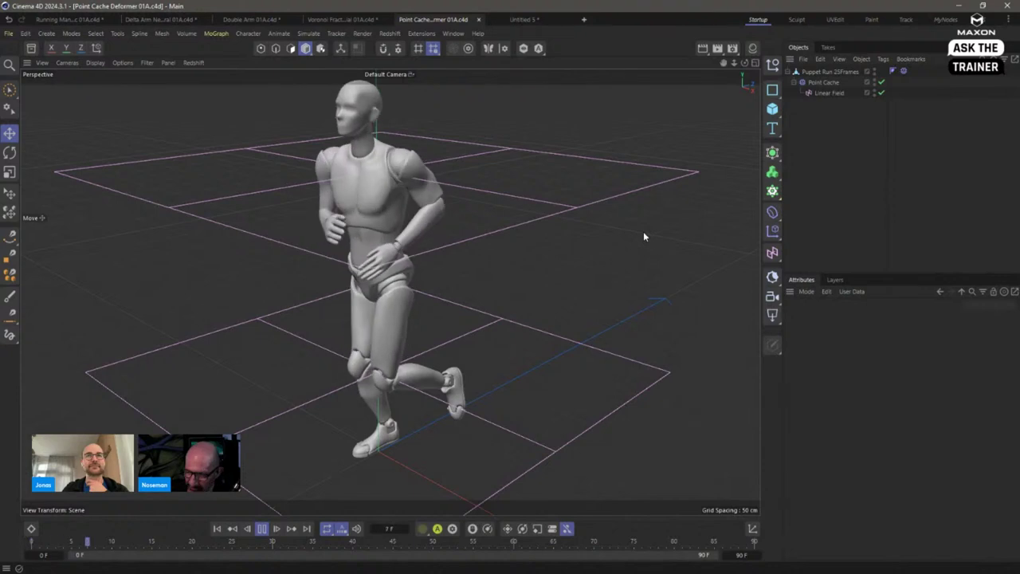
{"action": "left_click", "coordinate": [436, 295]}
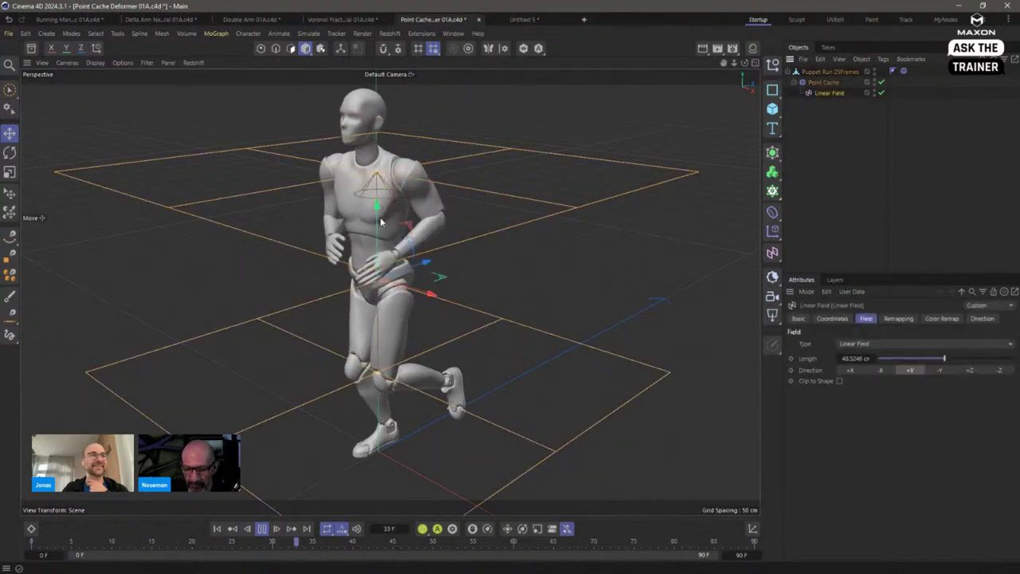
{"action": "left_click_drag", "start_coordinate": [377, 173], "coordinate": [402, 341]}
{"action": "left_click_drag", "start_coordinate": [486, 85], "coordinate": [431, 211]}
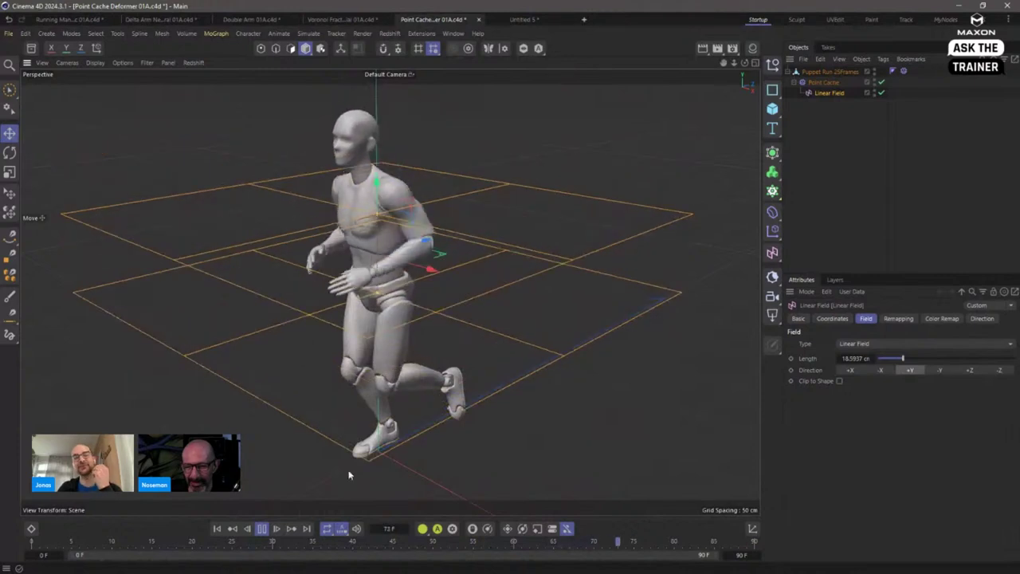
{"action": "left_click", "coordinate": [262, 528]}
{"action": "left_click", "coordinate": [217, 528]}
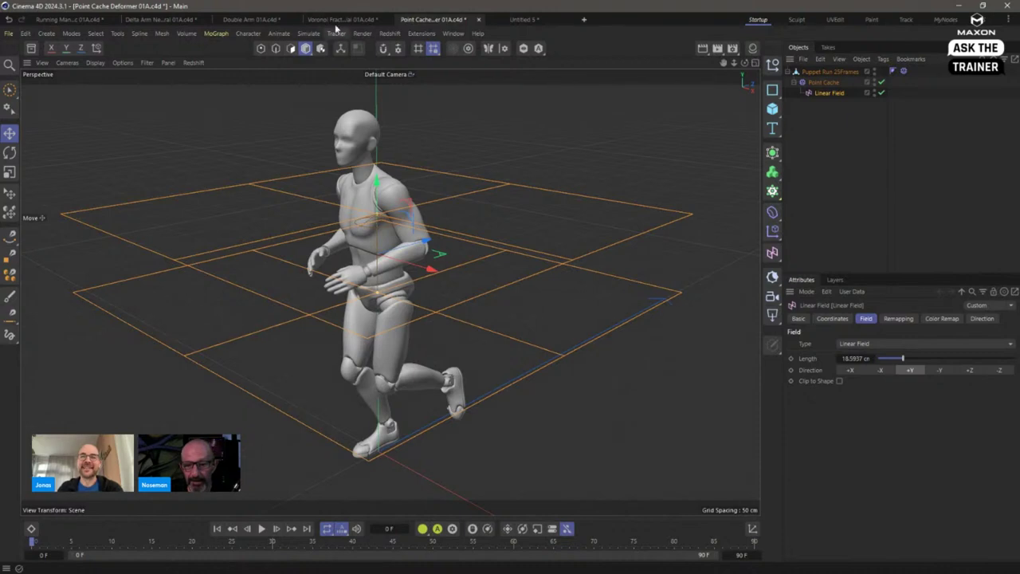
Step: Go to the Running Man Alembic 01A scene and play the Puppet Run 25Frames animation to examine the looping run
{"action": "left_click", "coordinate": [71, 19]}
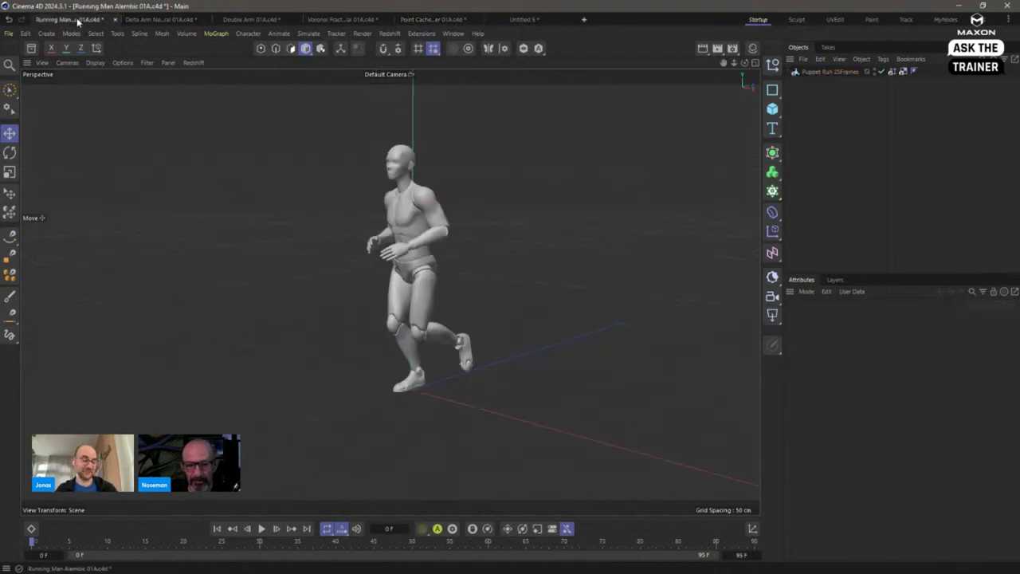
{"action": "left_click", "coordinate": [821, 72]}
{"action": "left_click", "coordinate": [262, 529]}
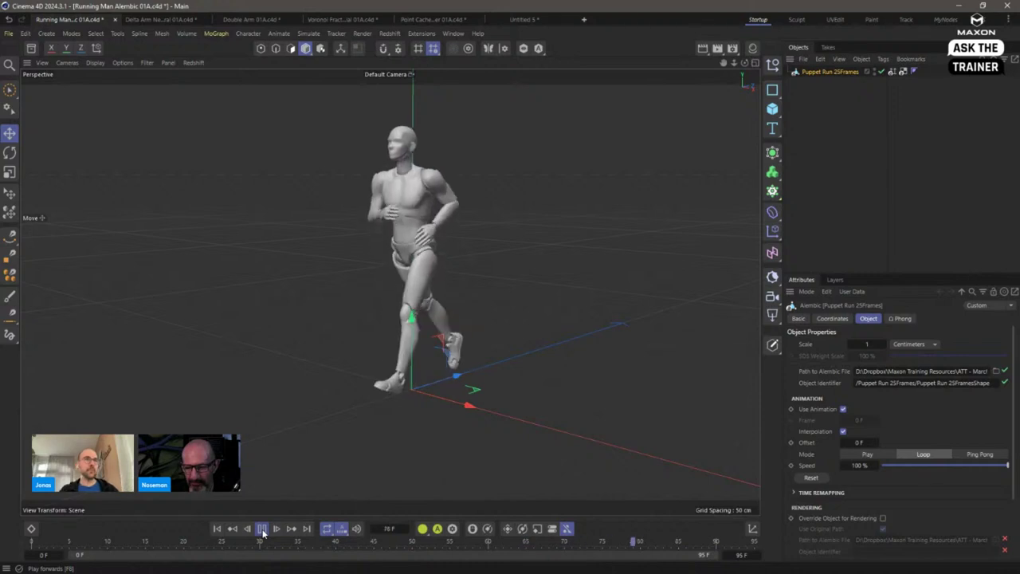
{"action": "left_click", "coordinate": [262, 529]}
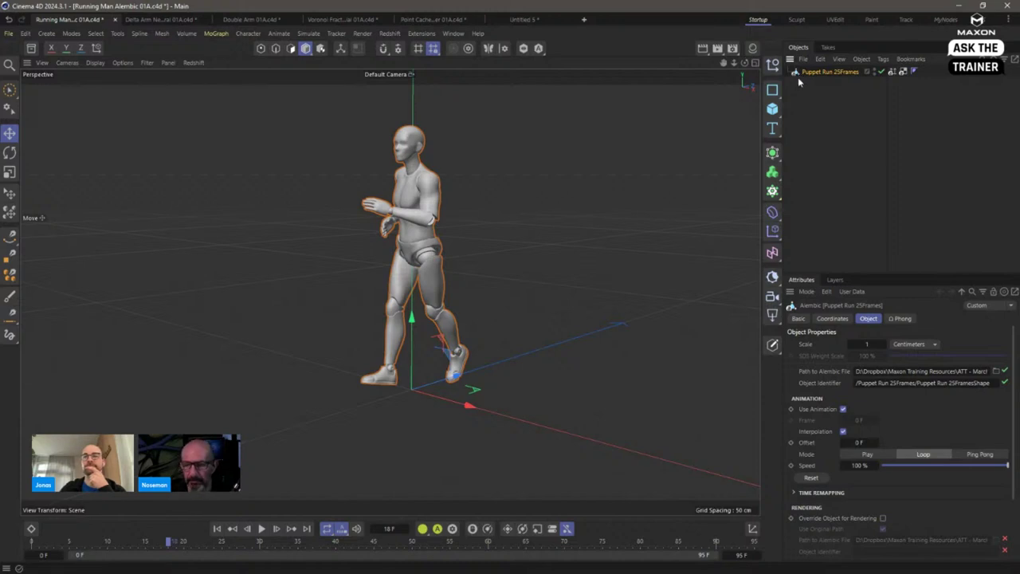
Step: Add a Point Cache deformer to the scene
{"action": "left_click", "coordinate": [772, 212]}
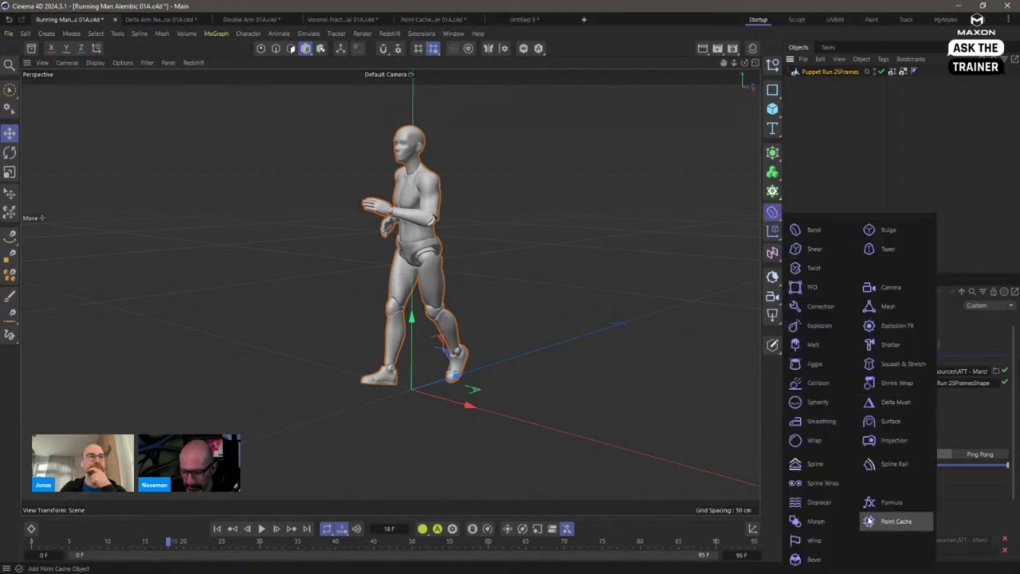
{"action": "left_click", "coordinate": [882, 524]}
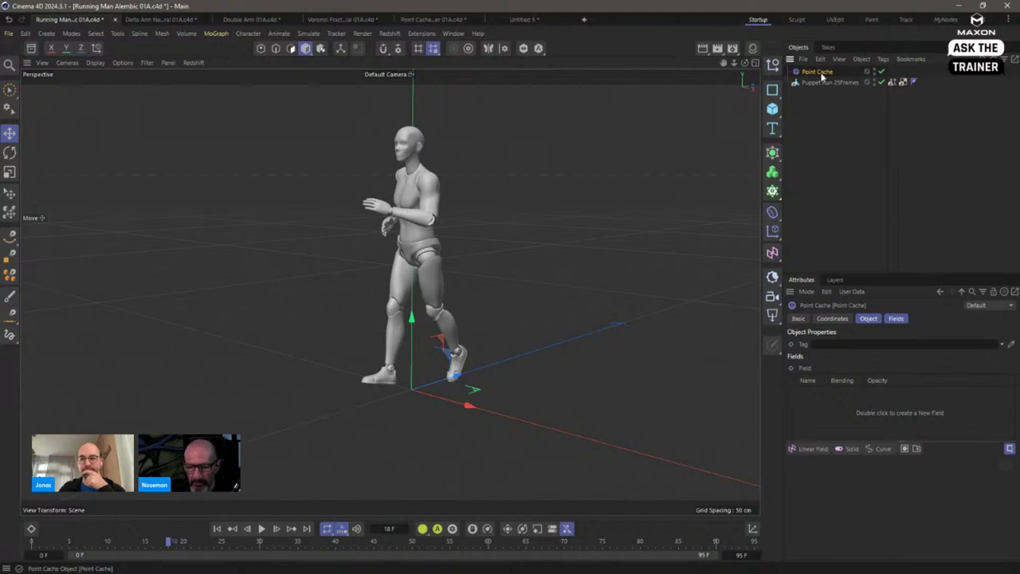
{"action": "left_click", "coordinate": [773, 212]}
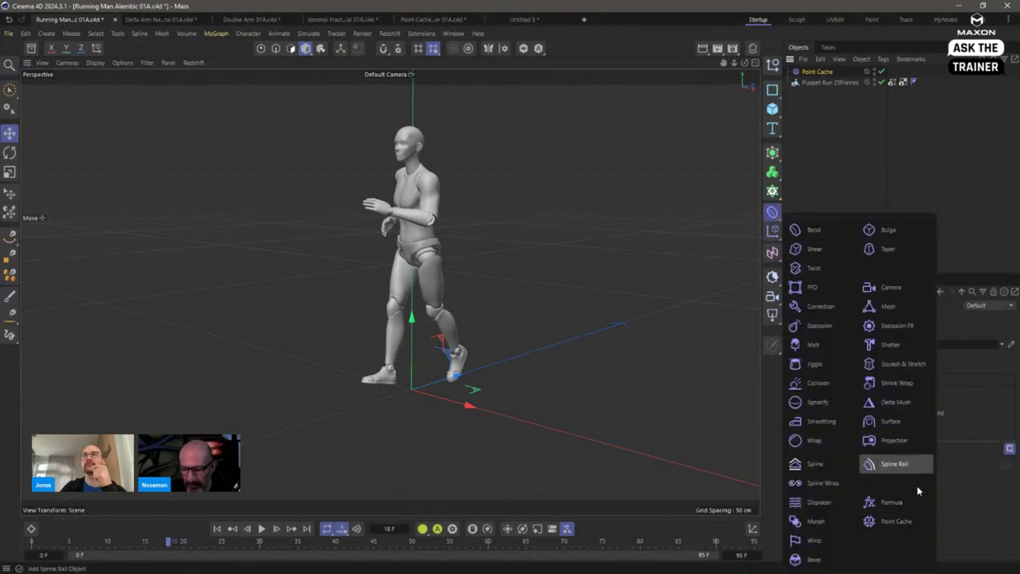
{"action": "left_click", "coordinate": [815, 522]}
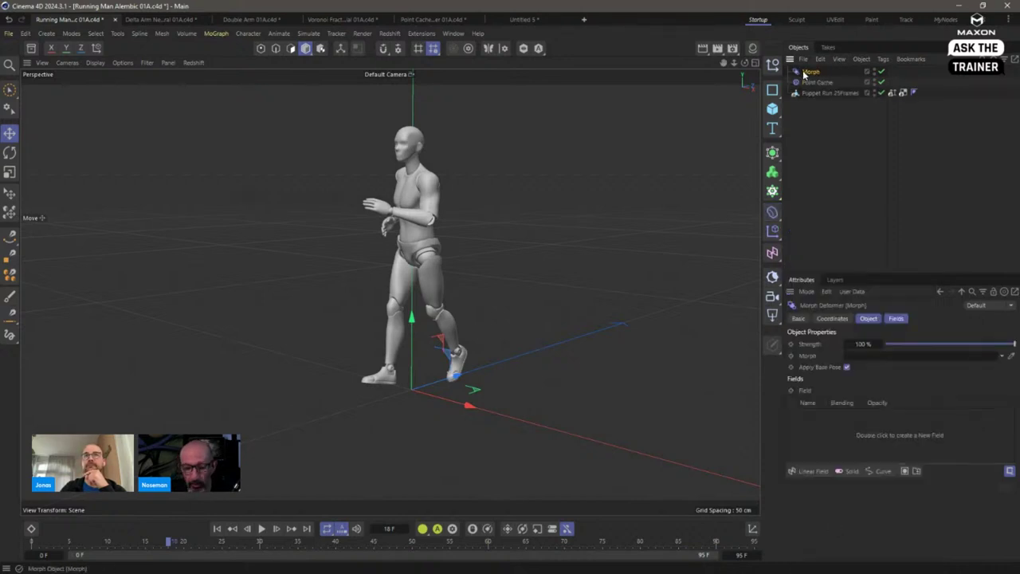
{"action": "key", "text": "Delete"}
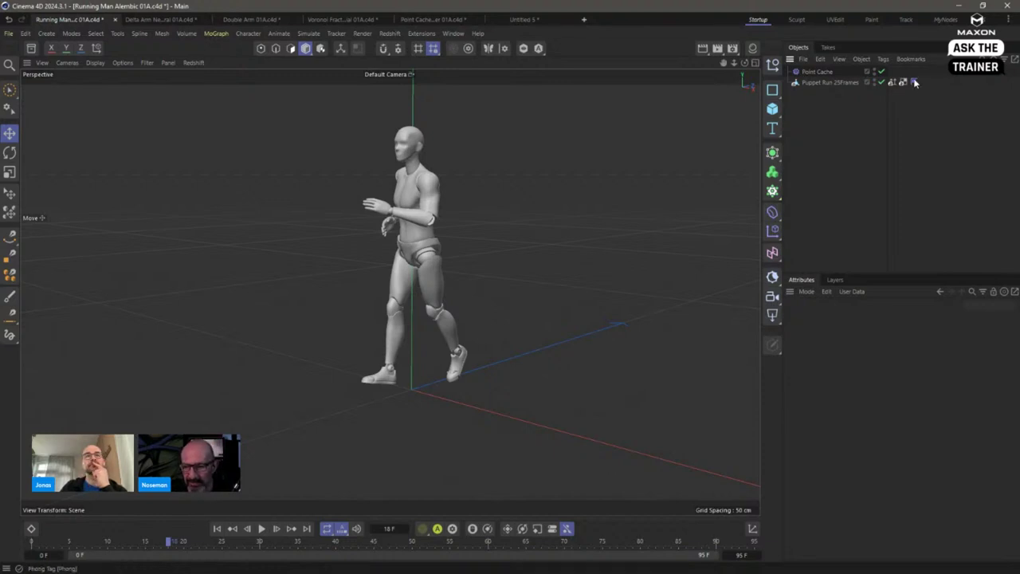
Step: Add a Point Cache rigging tag to the Puppet Run 25Frames Alembic object and try to store its state
{"action": "left_click", "coordinate": [821, 83]}
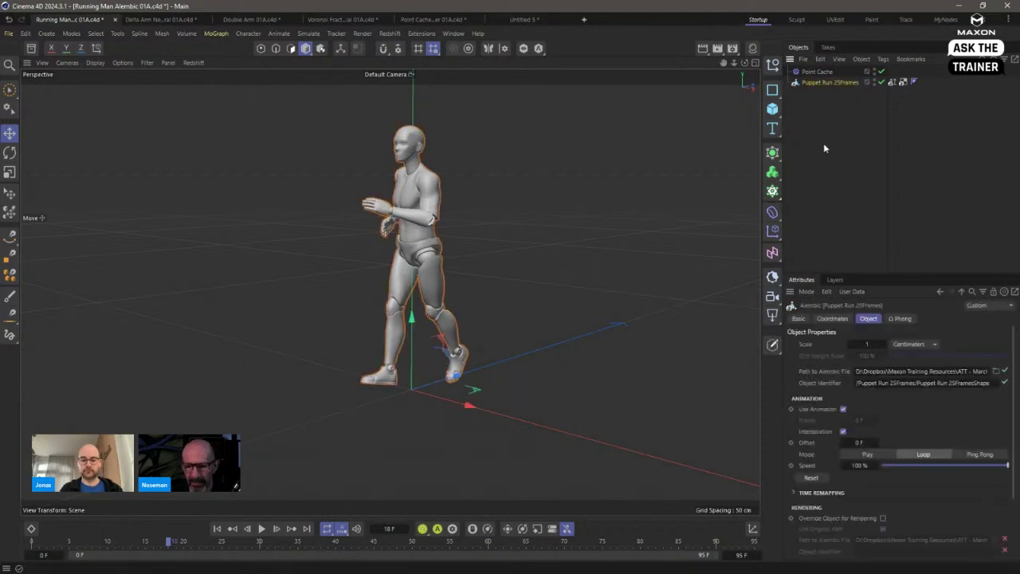
{"action": "right_click", "coordinate": [832, 85]}
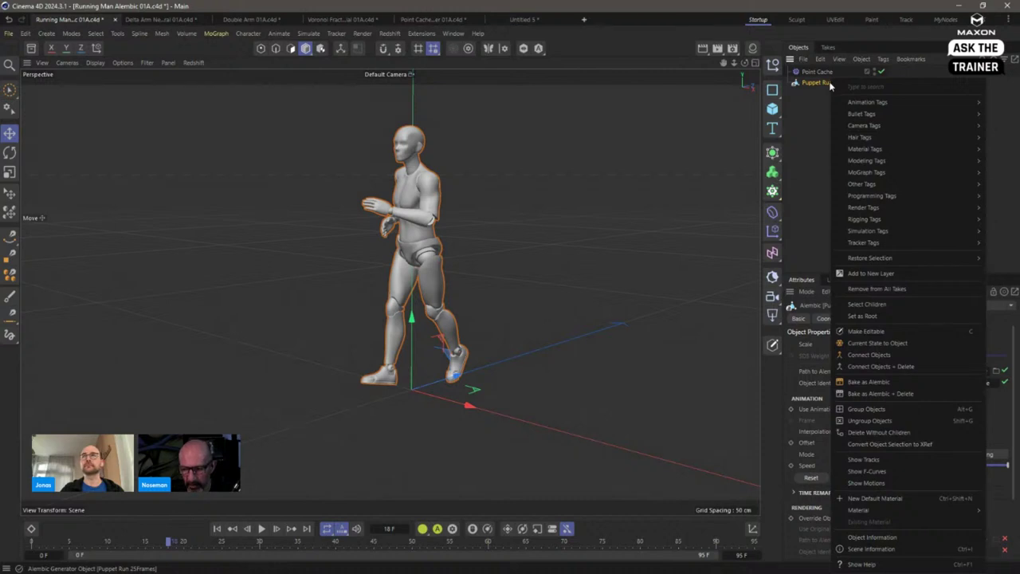
{"action": "mouse_move", "coordinate": [877, 220]}
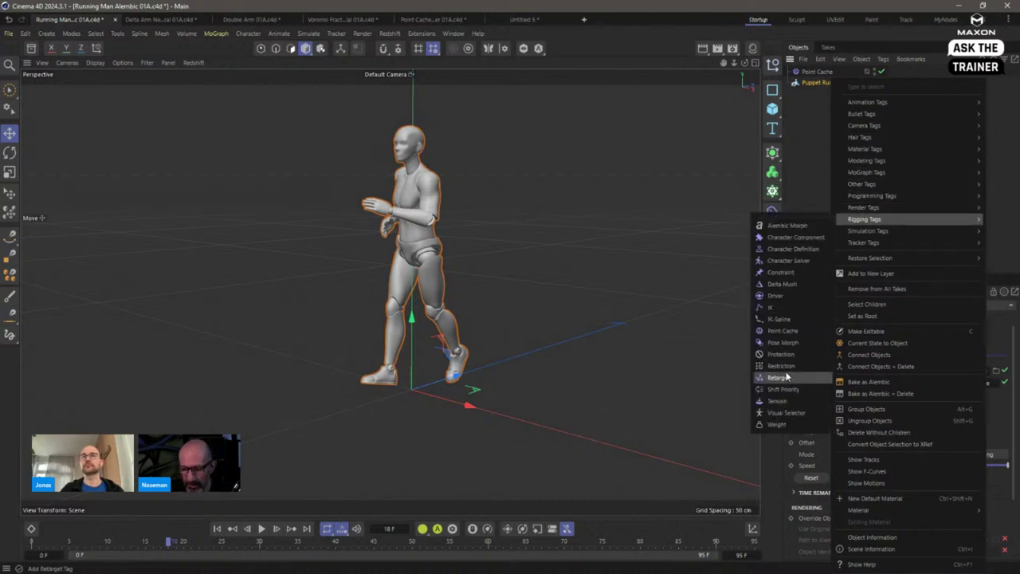
{"action": "left_click", "coordinate": [787, 331]}
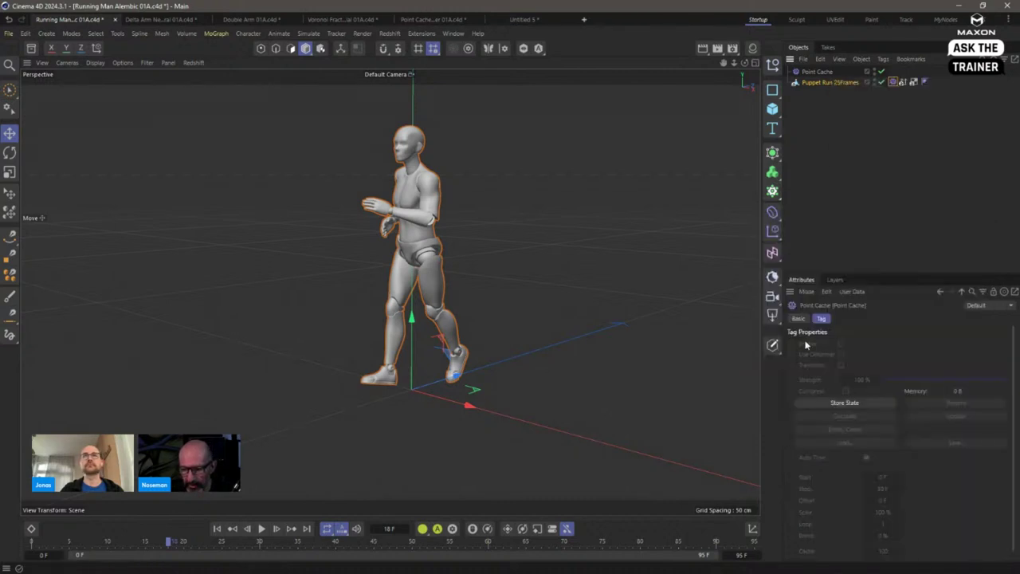
{"action": "left_click", "coordinate": [844, 404]}
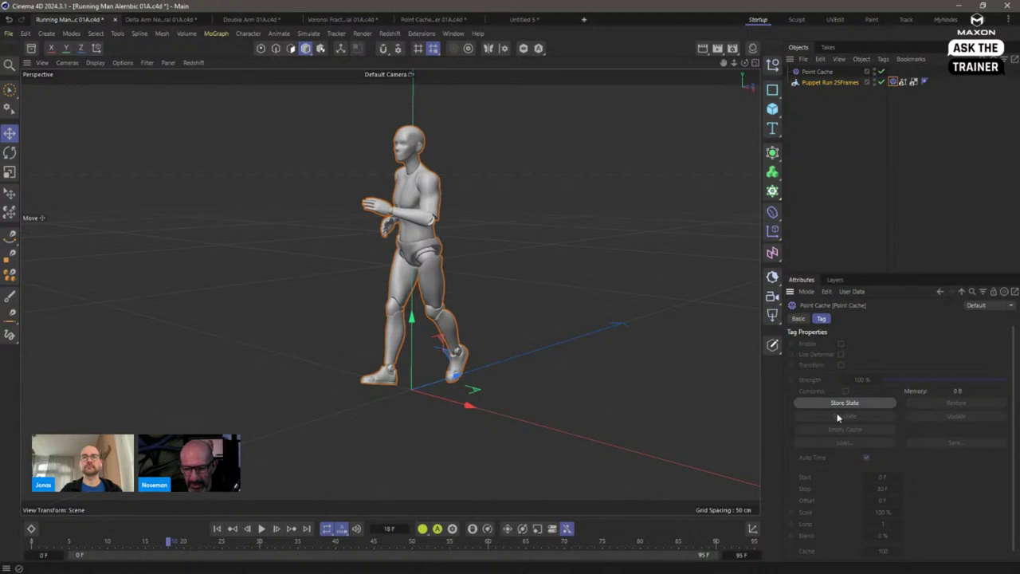
Step: Make the Puppet Run 25Frames Alembic object editable and delete its Point Cache tag
{"action": "left_click", "coordinate": [850, 416]}
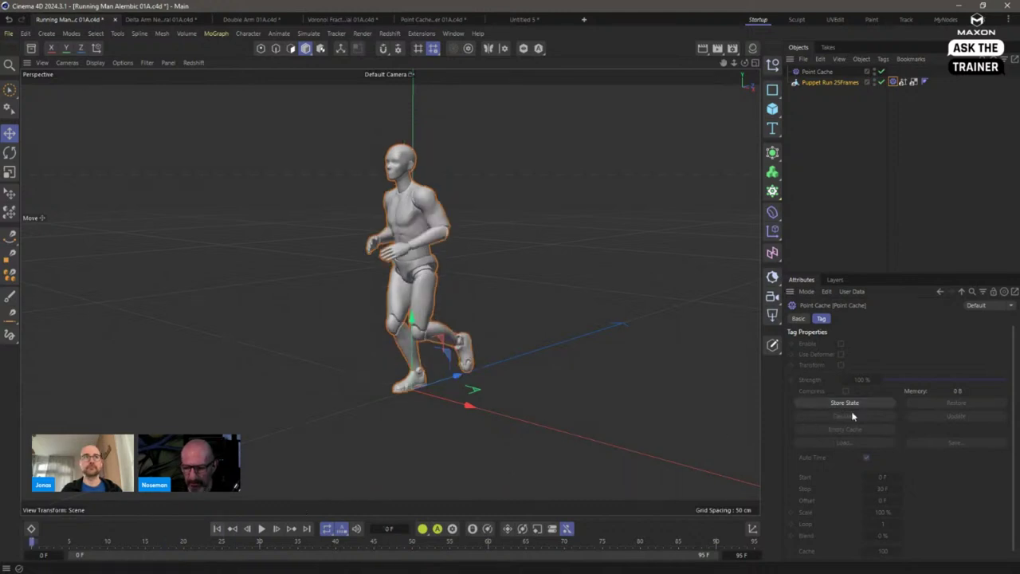
{"action": "left_click", "coordinate": [858, 404]}
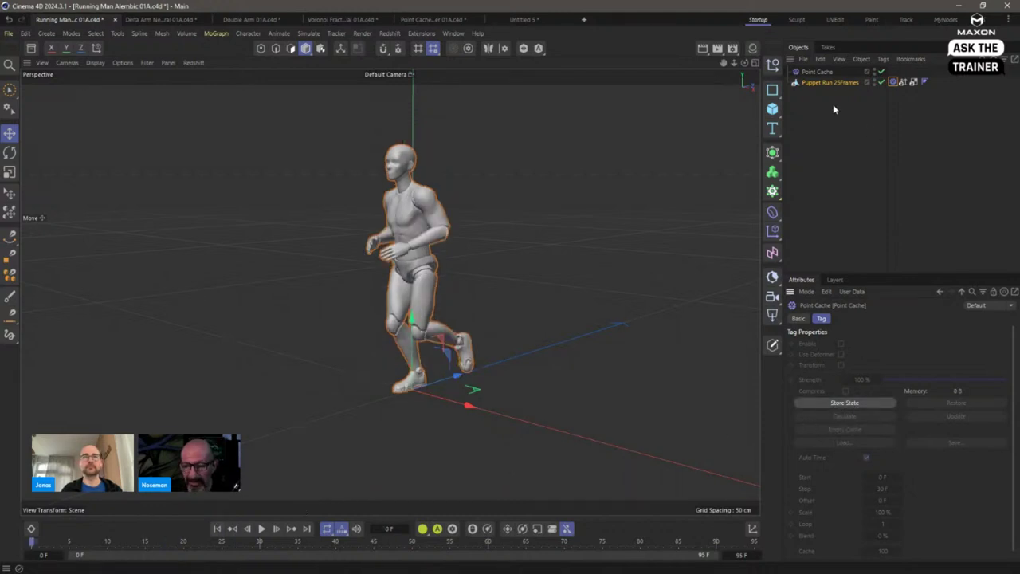
{"action": "left_click", "coordinate": [799, 84]}
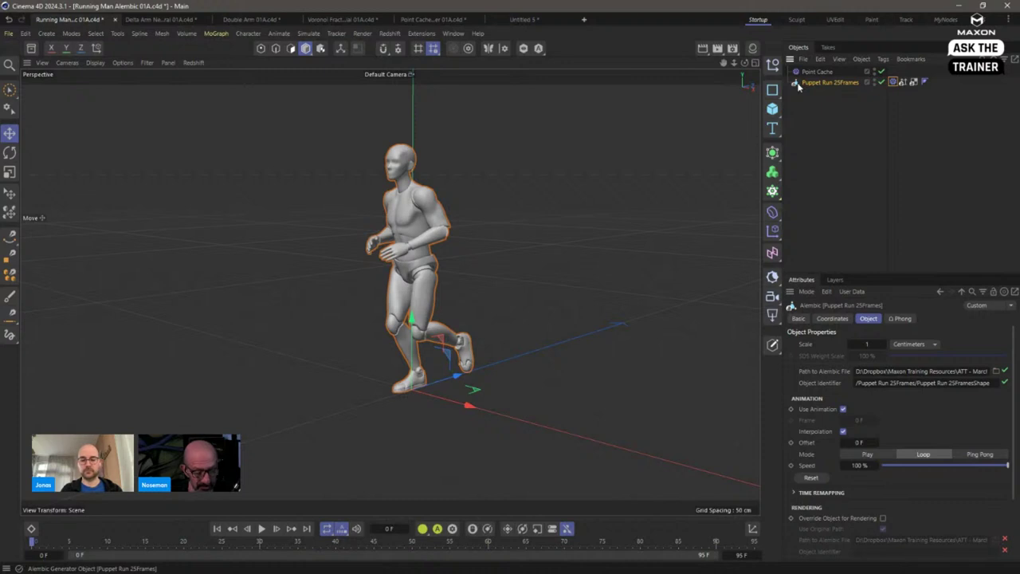
{"action": "key", "text": "c"}
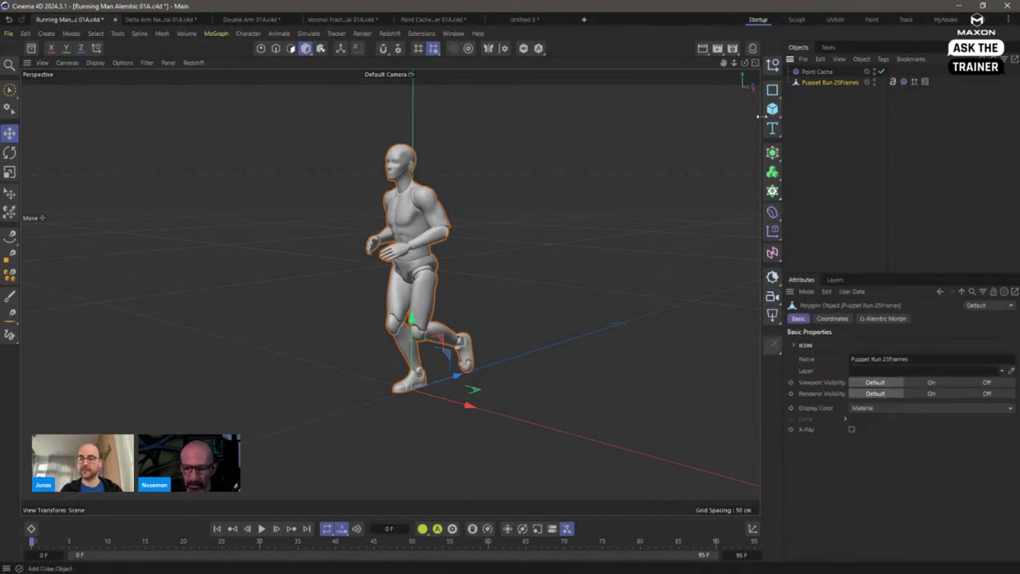
{"action": "left_click", "coordinate": [901, 83]}
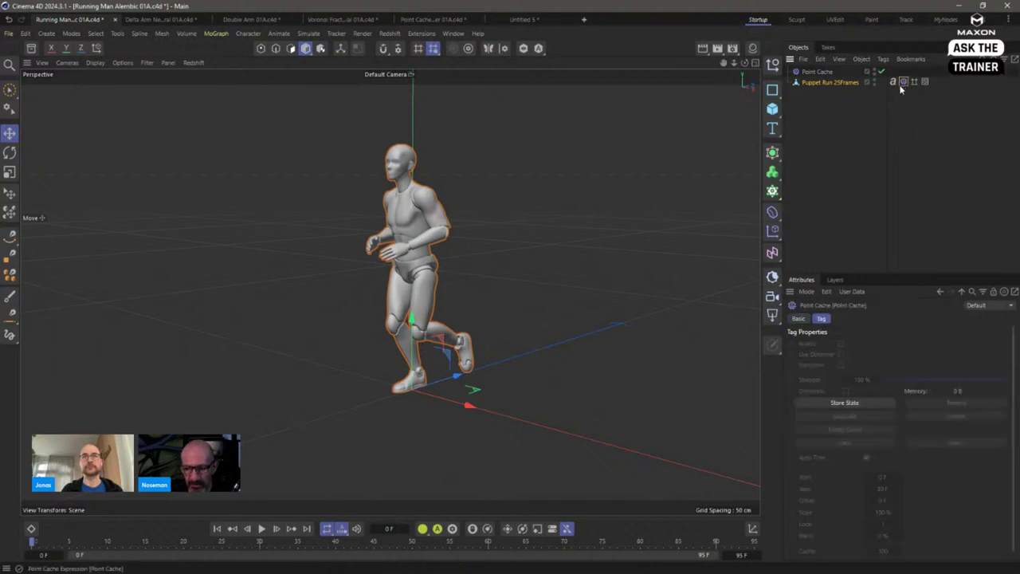
{"action": "key", "text": "Delete"}
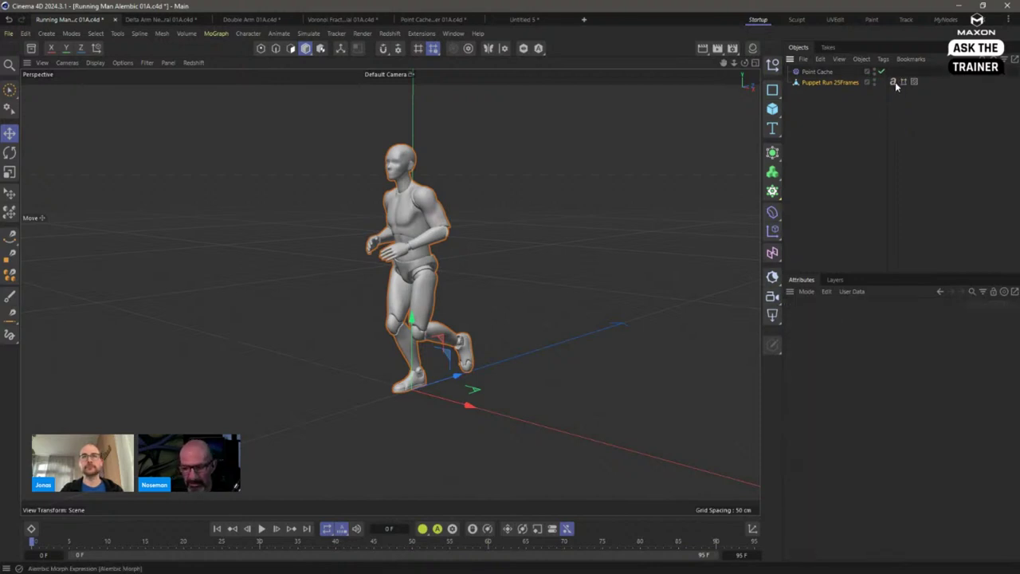
Step: Inspect the Alembic Morph tag on the editable puppet, play the run briefly and return to frame 0
{"action": "left_click", "coordinate": [893, 82]}
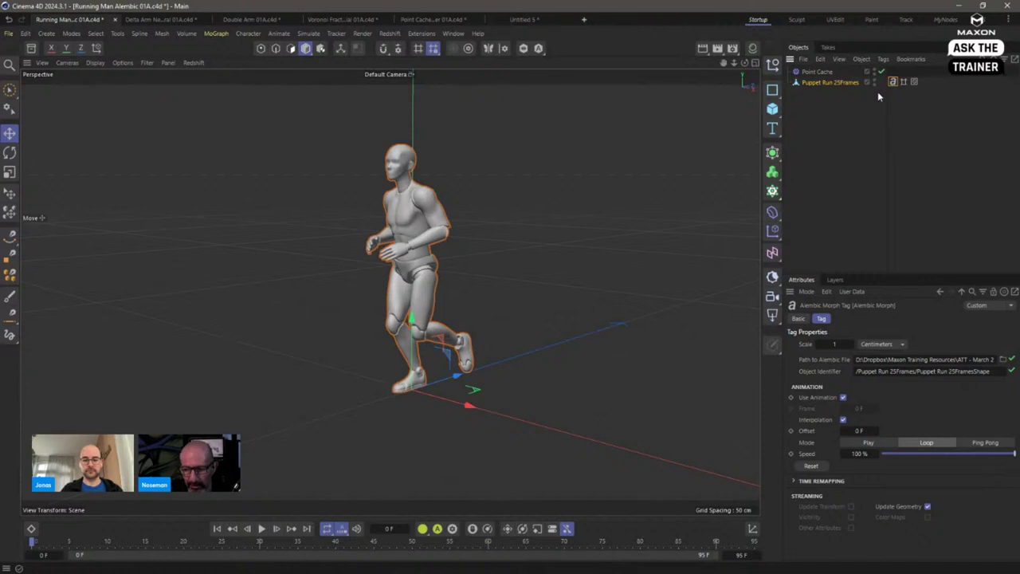
{"action": "left_click", "coordinate": [261, 528]}
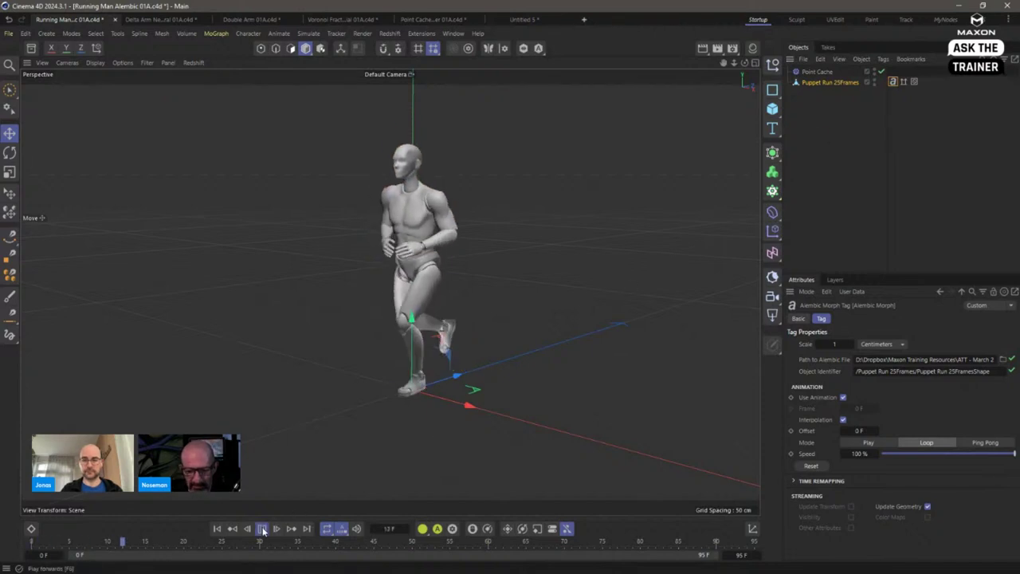
{"action": "left_click", "coordinate": [262, 528]}
{"action": "left_click", "coordinate": [217, 529]}
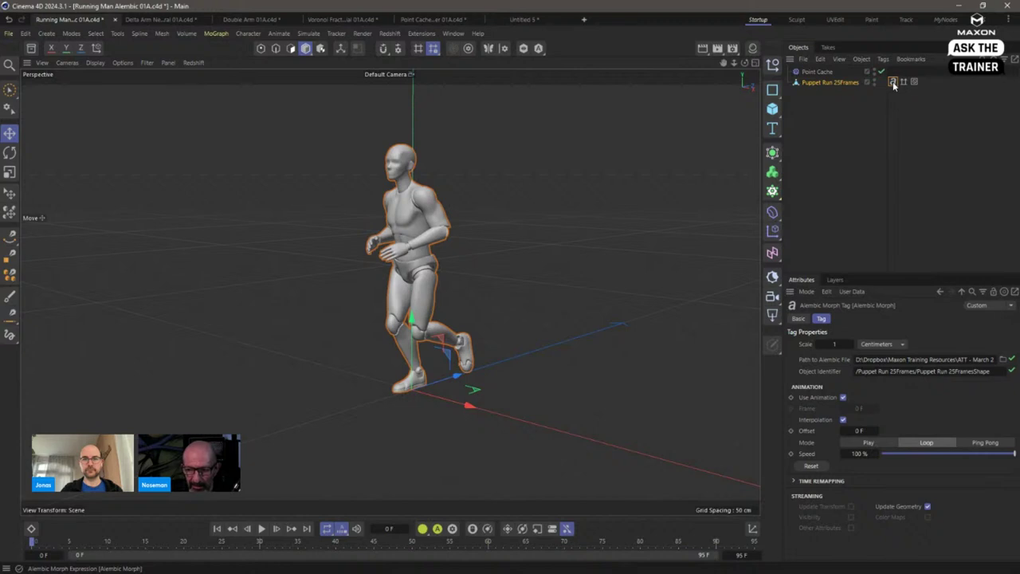
Step: Add a new Point Cache rigging tag to Puppet Run 25Frames, store its state and calculate the cache
{"action": "left_click", "coordinate": [804, 83]}
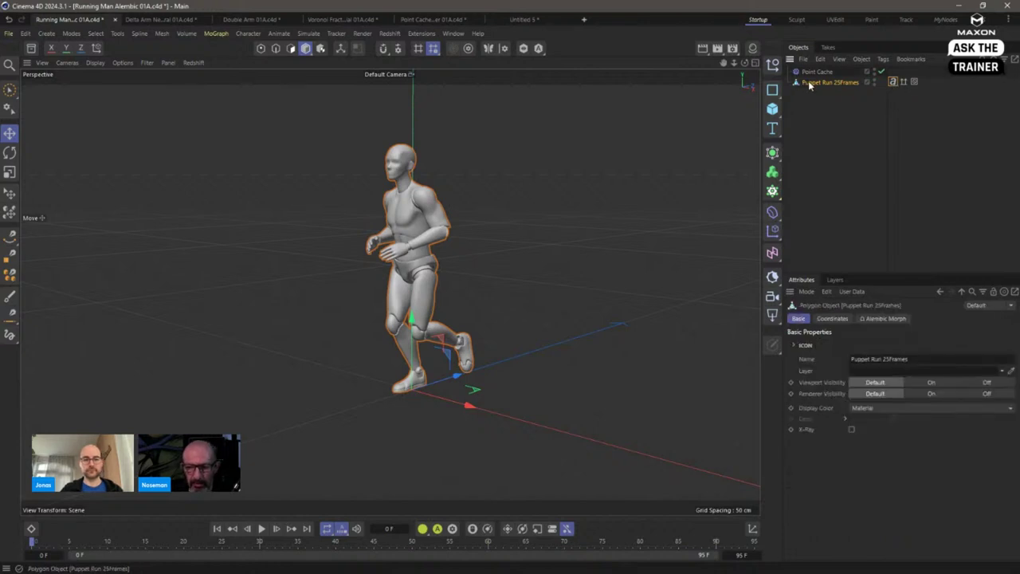
{"action": "right_click", "coordinate": [808, 80]}
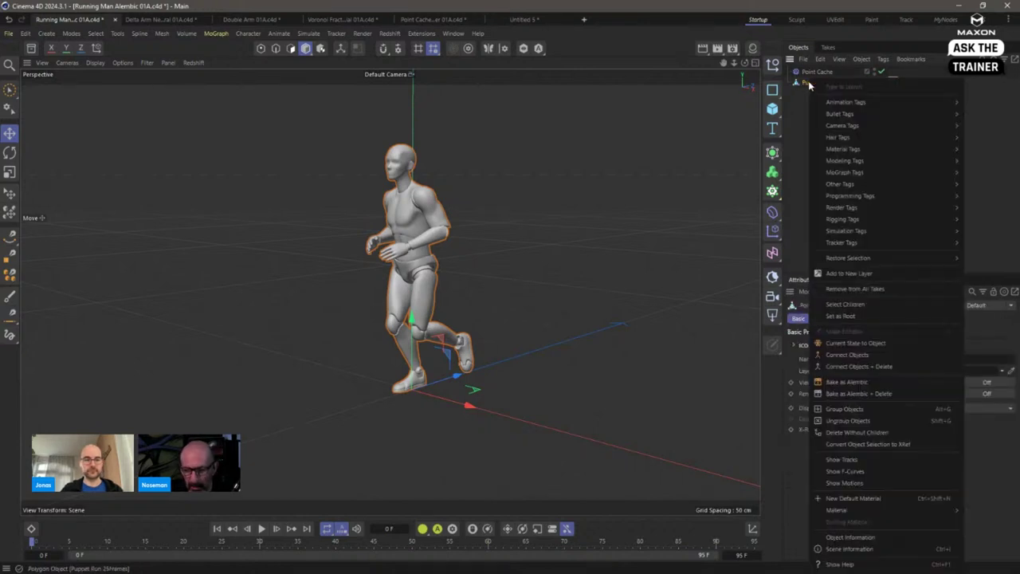
{"action": "mouse_move", "coordinate": [842, 220]}
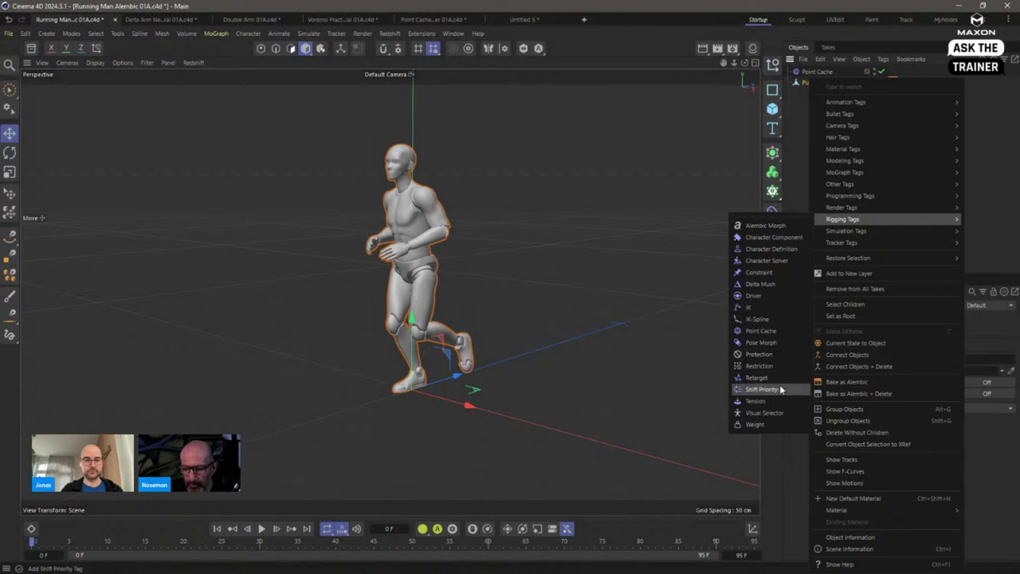
{"action": "left_click", "coordinate": [760, 330]}
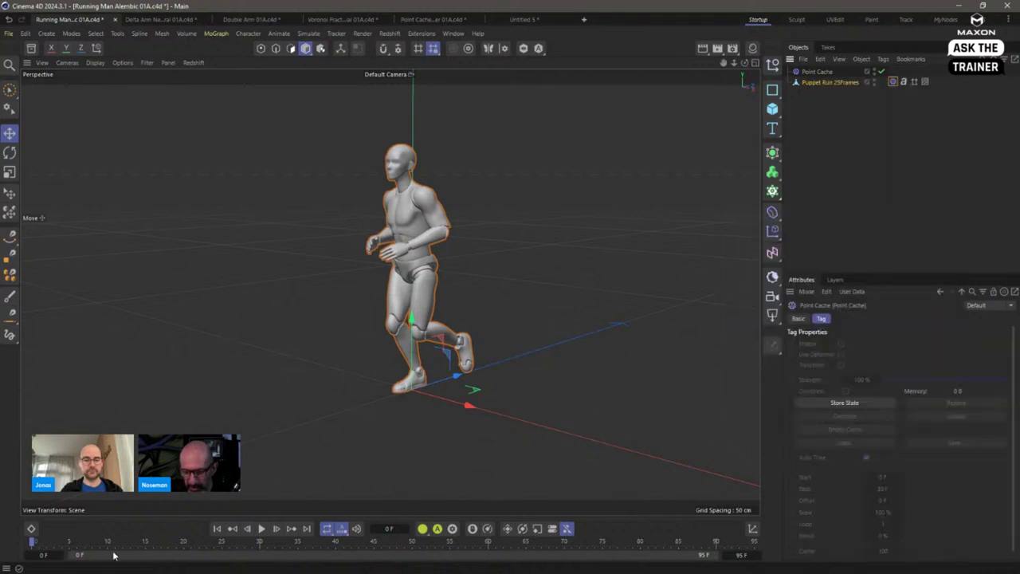
{"action": "left_click", "coordinate": [836, 403]}
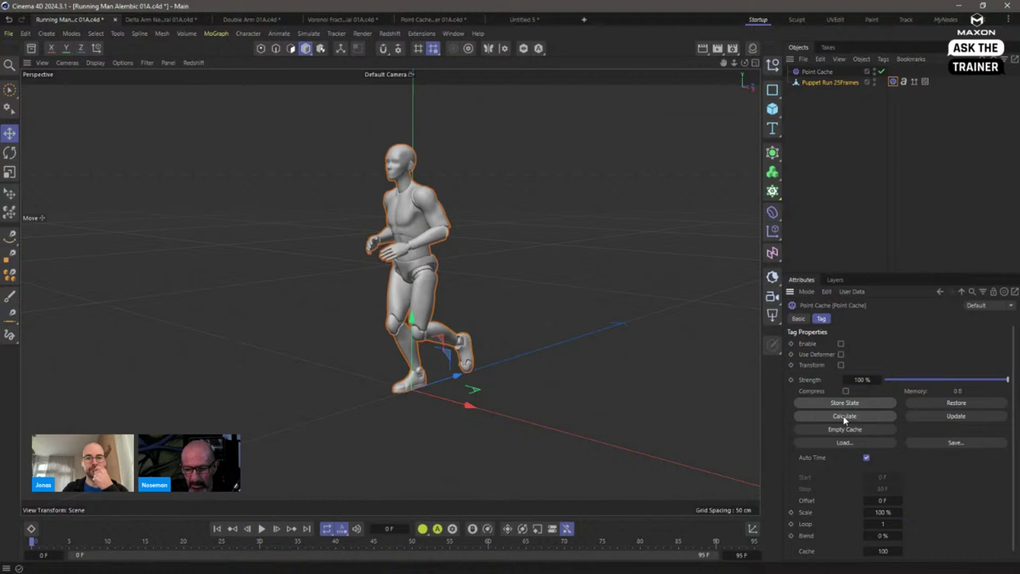
{"action": "left_click", "coordinate": [845, 417]}
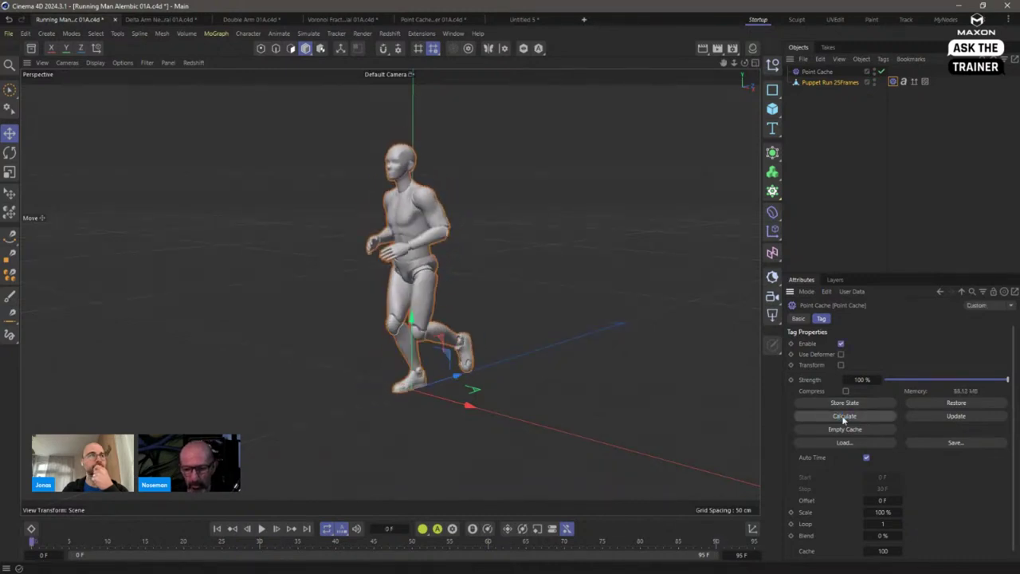
Step: Delete the Alembic Morph tag and the other leftover tags from Puppet Run 25Frames, keeping only the Point Cache tag
{"action": "left_click", "coordinate": [902, 81]}
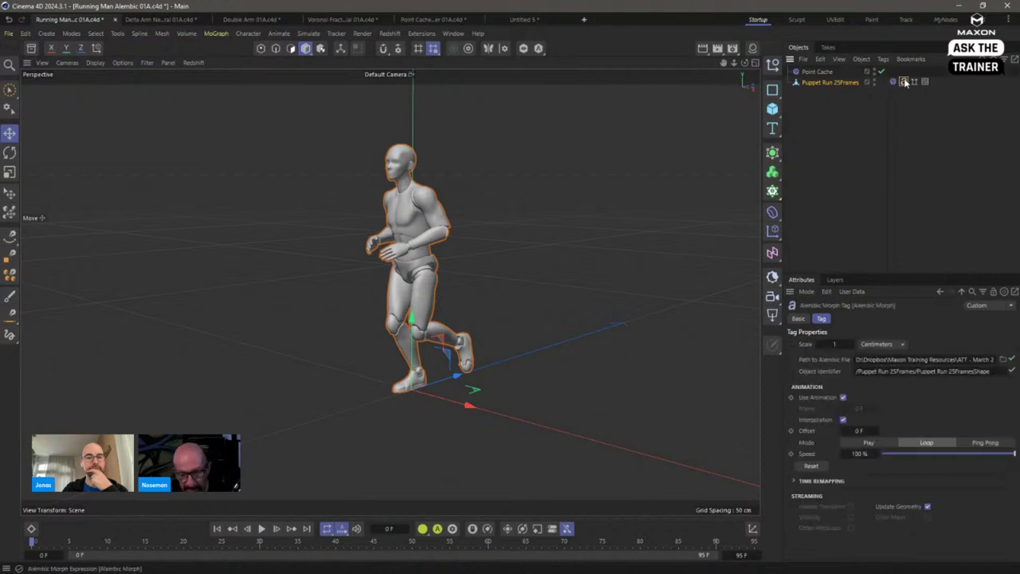
{"action": "key", "text": "Delete"}
{"action": "left_click", "coordinate": [903, 82]}
{"action": "key", "text": "Delete"}
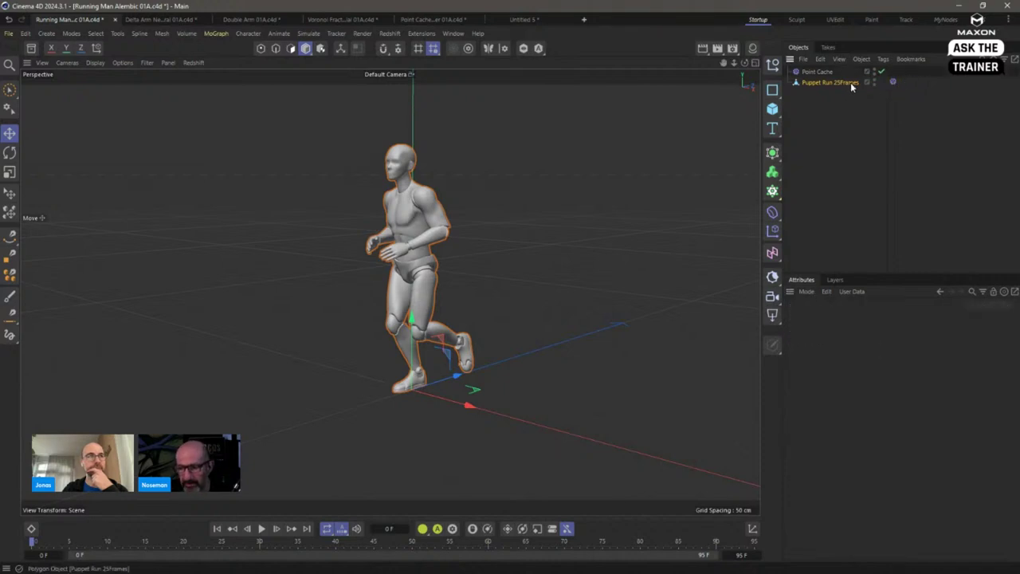
Step: Add a Phong modeling tag to the Puppet Run 25Frames object
{"action": "right_click", "coordinate": [843, 80]}
{"action": "mouse_move", "coordinate": [894, 180]}
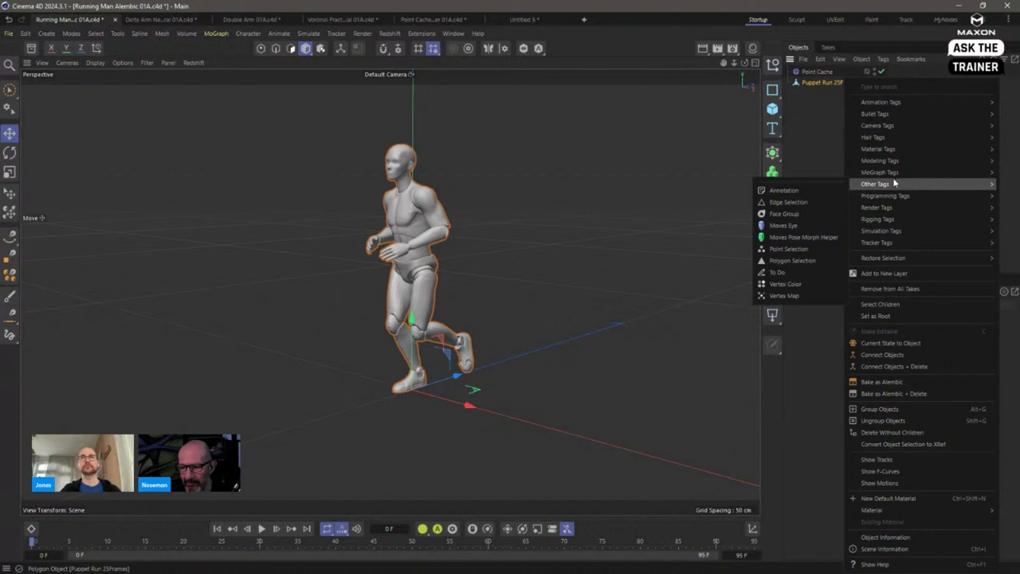
{"action": "mouse_move", "coordinate": [891, 162]}
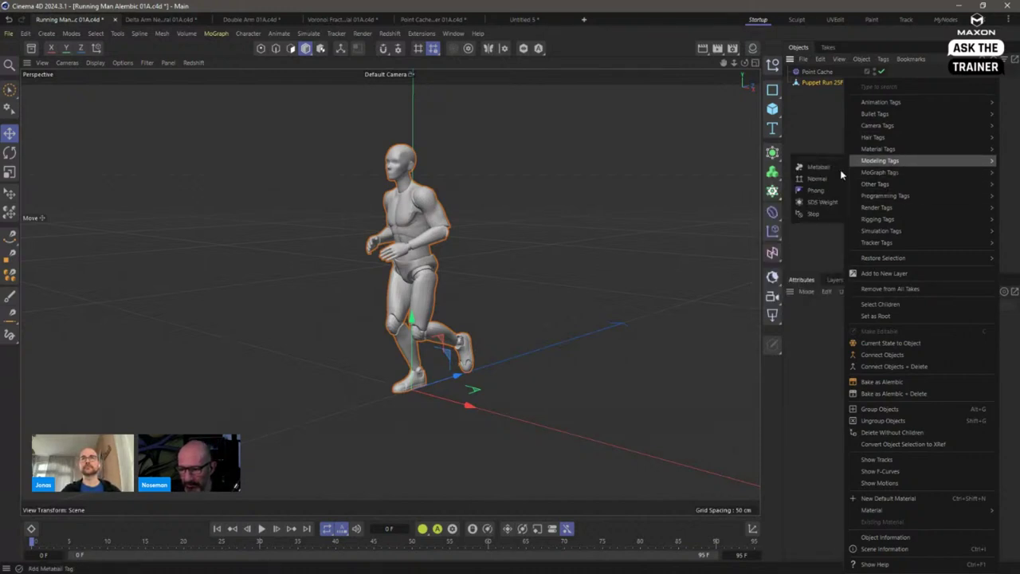
{"action": "left_click", "coordinate": [830, 192]}
Step: Play the cached run animation to check it, stop it and return to frame 0
{"action": "left_click", "coordinate": [261, 529]}
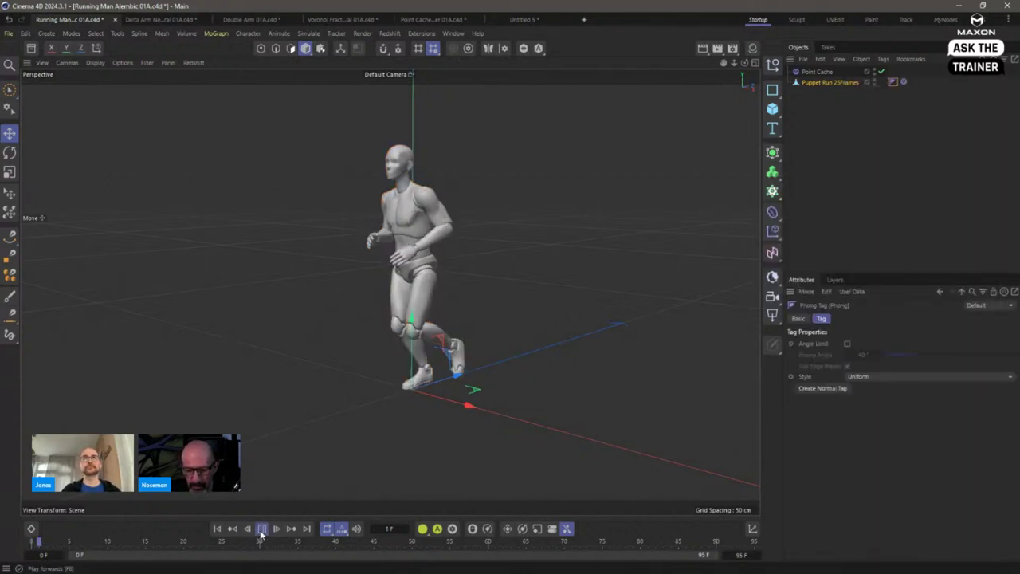
{"action": "left_click", "coordinate": [262, 529]}
{"action": "left_click", "coordinate": [217, 528]}
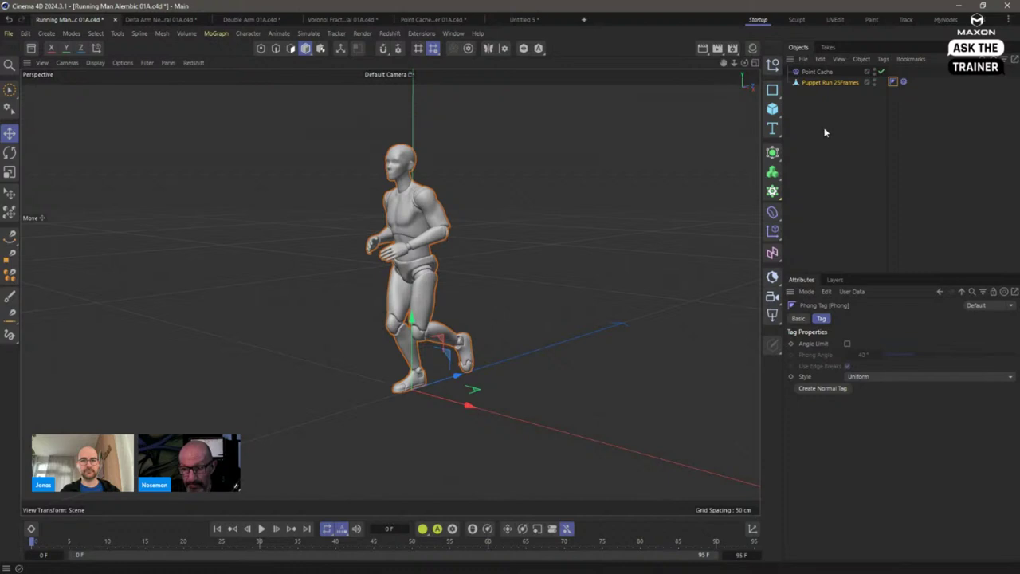
Step: Make the Point Cache deformer a child of Puppet Run 25Frames and link the puppet's Point Cache tag to it
{"action": "left_click", "coordinate": [815, 73]}
{"action": "left_click_drag", "start_coordinate": [818, 83], "coordinate": [818, 86]}
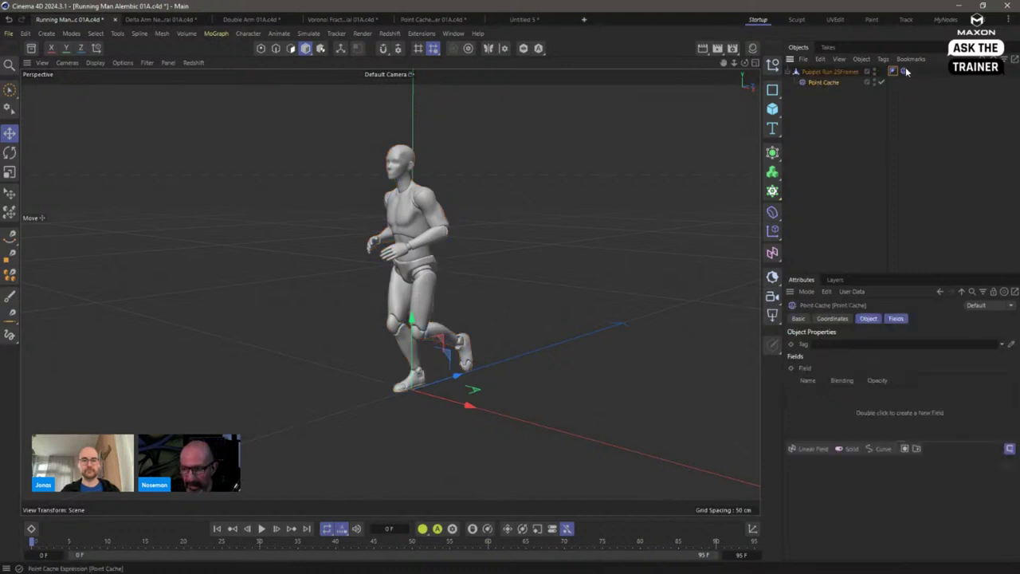
{"action": "left_click_drag", "start_coordinate": [867, 311], "coordinate": [833, 345]}
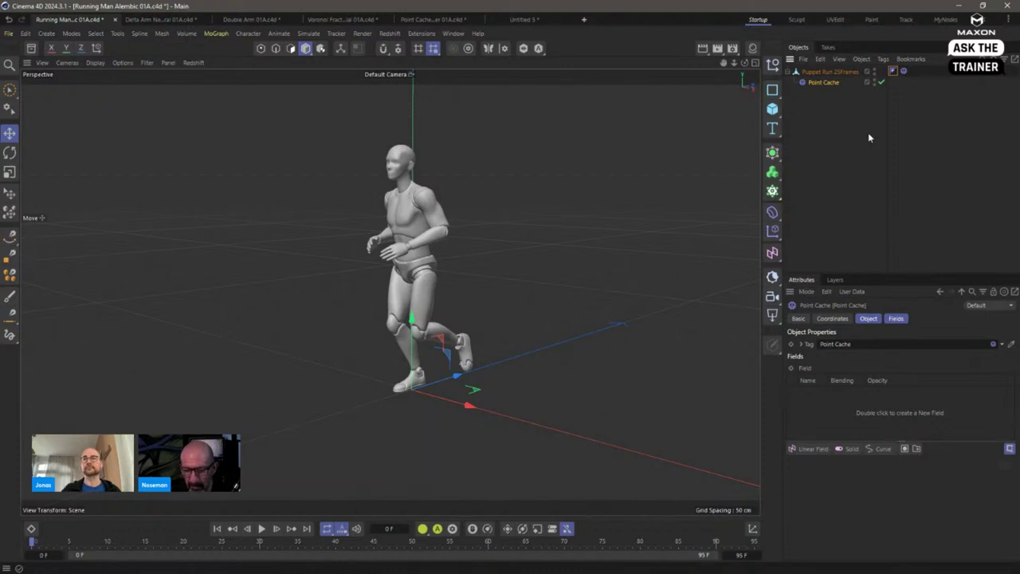
Step: Examine the Point Cache tag's settings and the deformer's object and field settings, playing the run briefly to test the deformer
{"action": "left_click", "coordinate": [903, 72]}
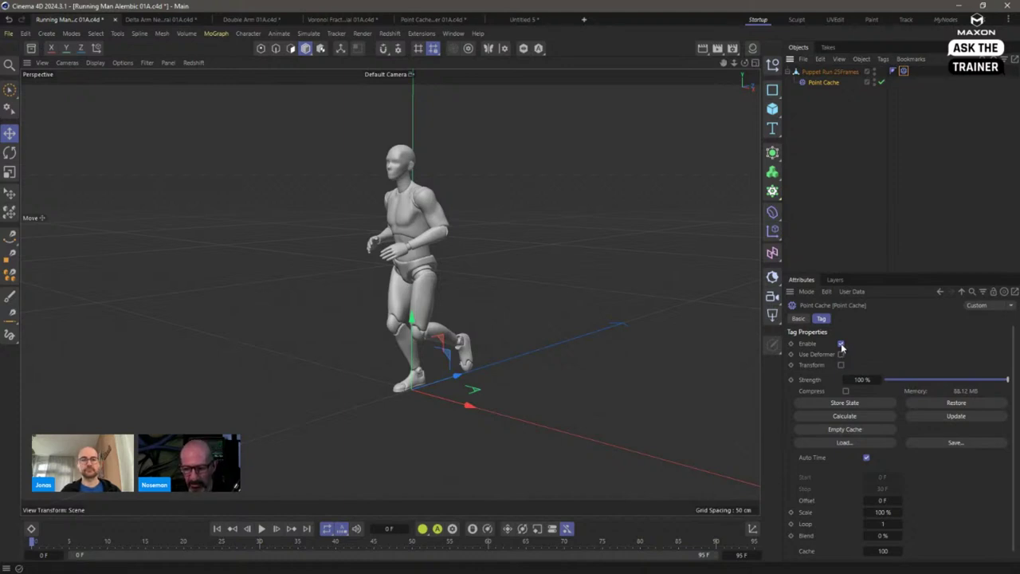
{"action": "left_click", "coordinate": [829, 83]}
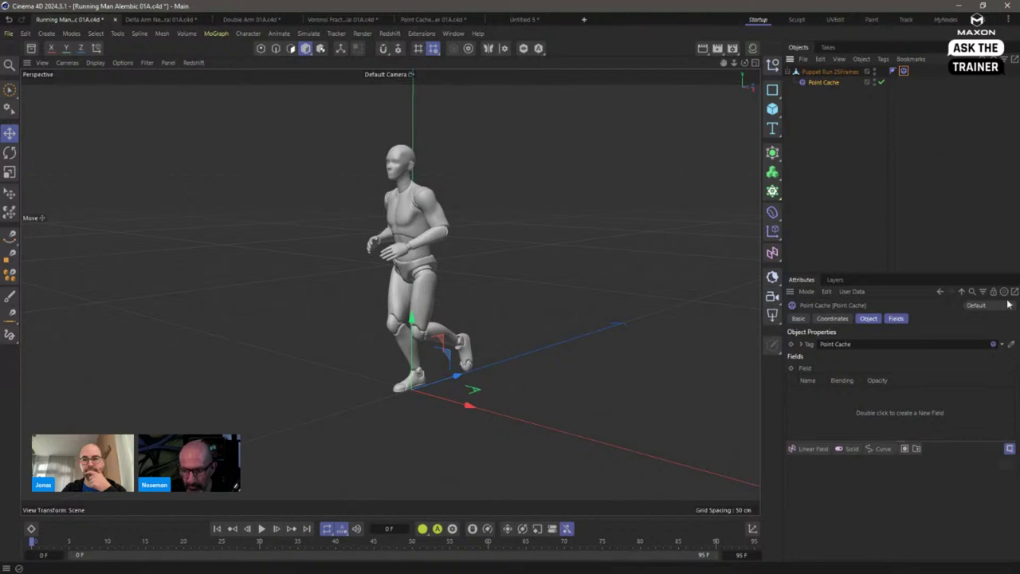
{"action": "left_click", "coordinate": [869, 319]}
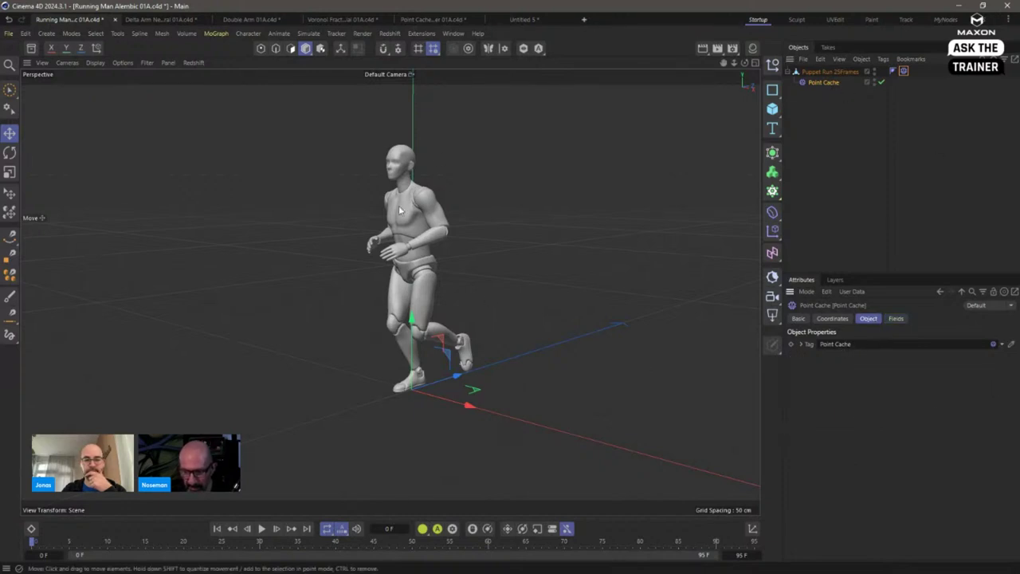
{"action": "left_click", "coordinate": [261, 530]}
{"action": "left_click", "coordinate": [261, 530]}
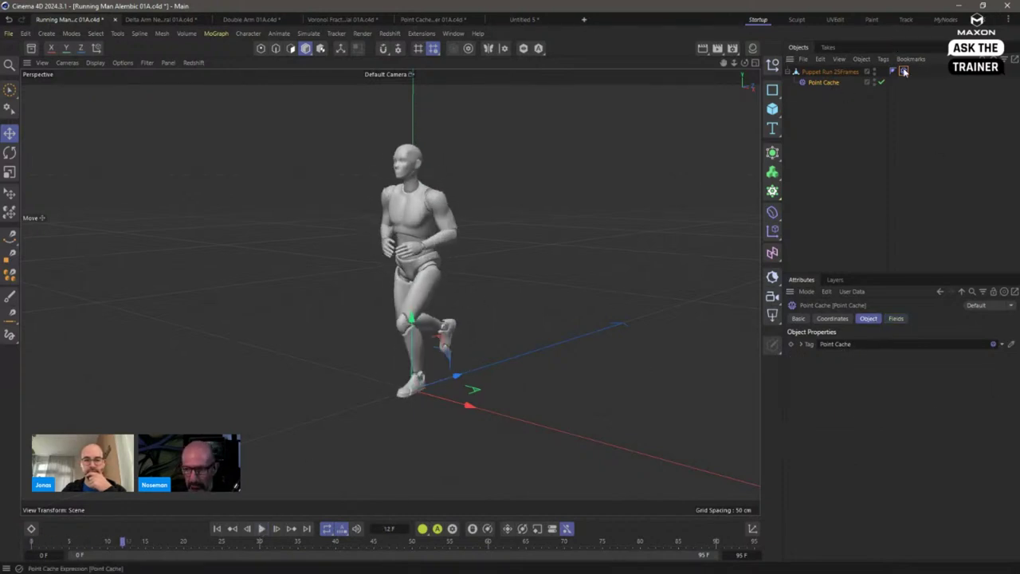
{"action": "left_click", "coordinate": [837, 343]}
{"action": "left_click", "coordinate": [841, 343]}
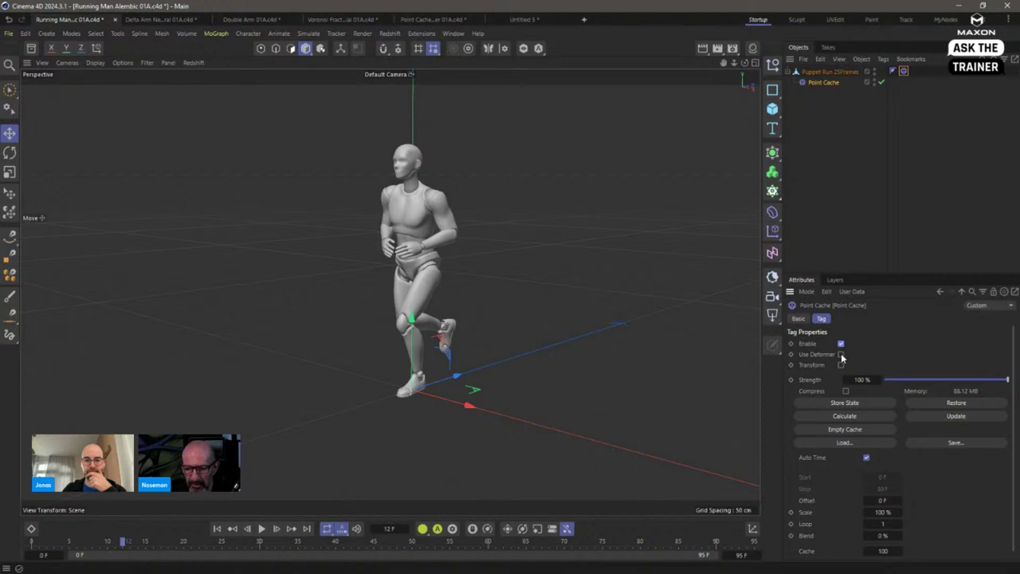
{"action": "left_click", "coordinate": [823, 83]}
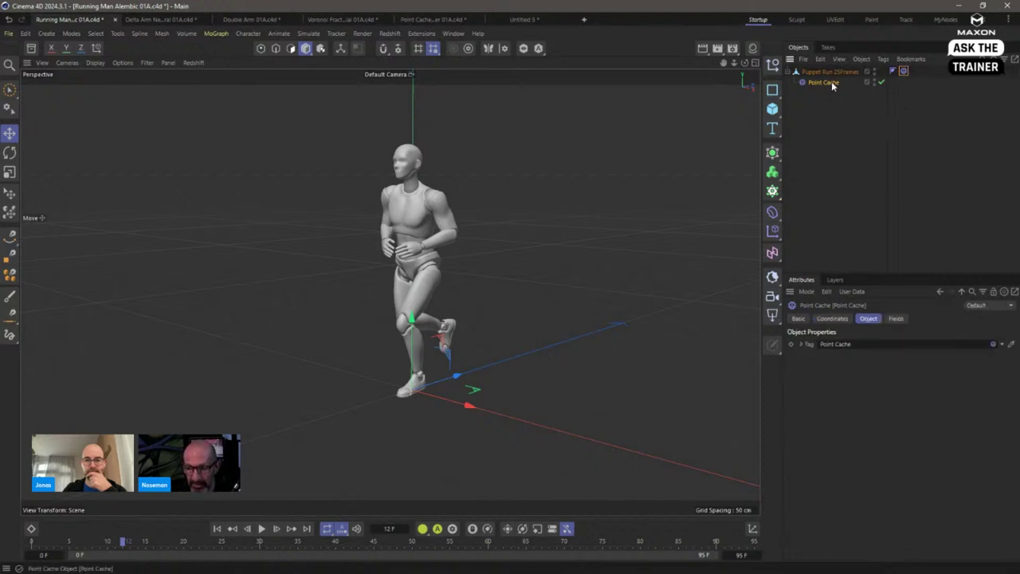
{"action": "left_click", "coordinate": [896, 318]}
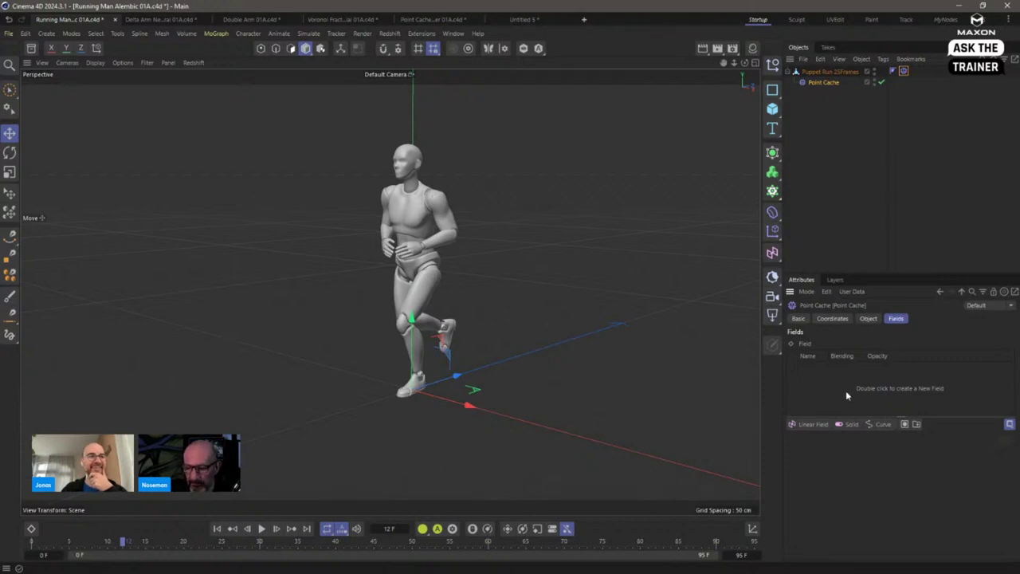
Step: Enable Use Deformer on the Point Cache tag, test the playback and return to frame 0
{"action": "left_click", "coordinate": [906, 71]}
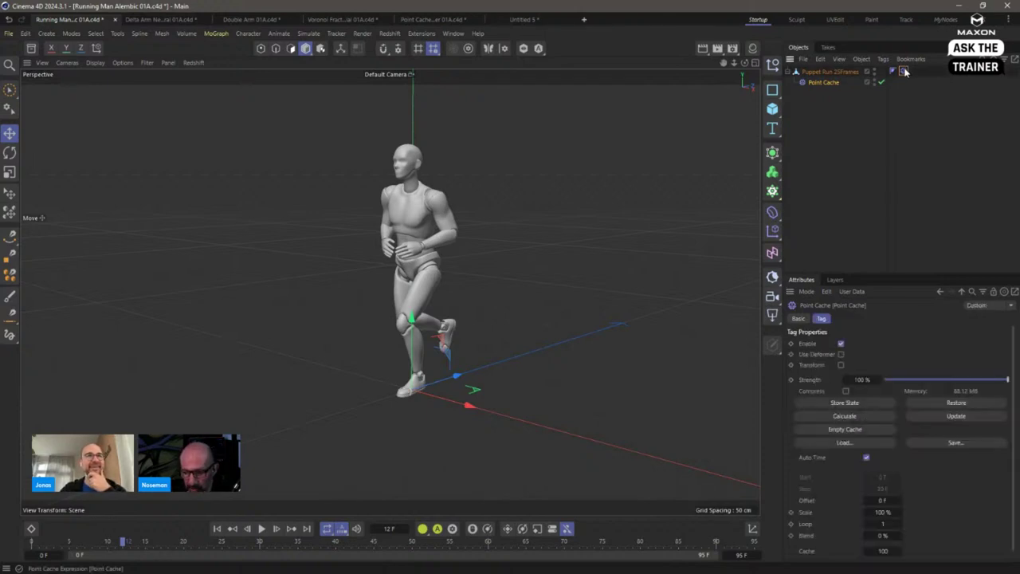
{"action": "left_click", "coordinate": [841, 355]}
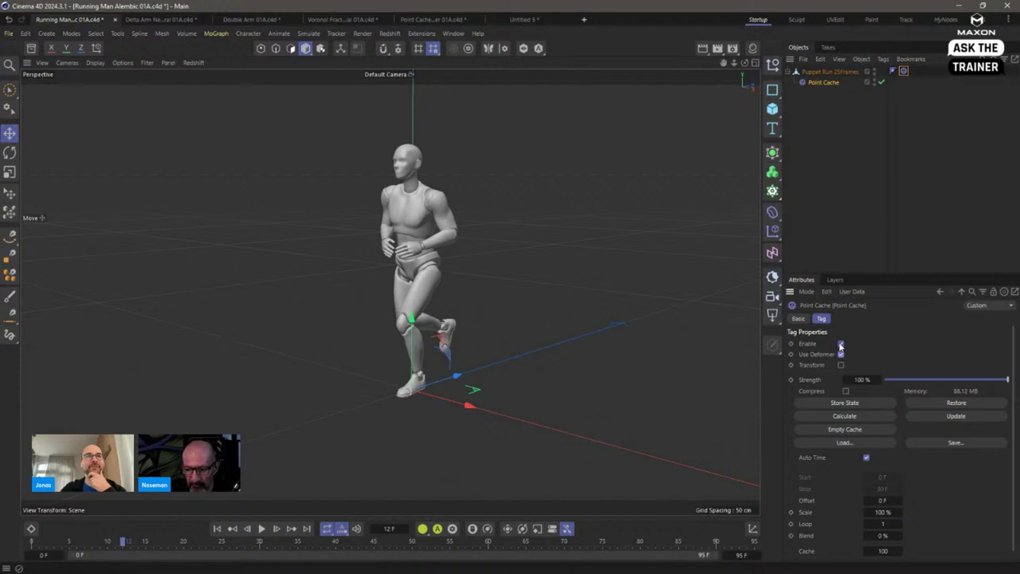
{"action": "left_click", "coordinate": [841, 343]}
{"action": "left_click", "coordinate": [262, 528]}
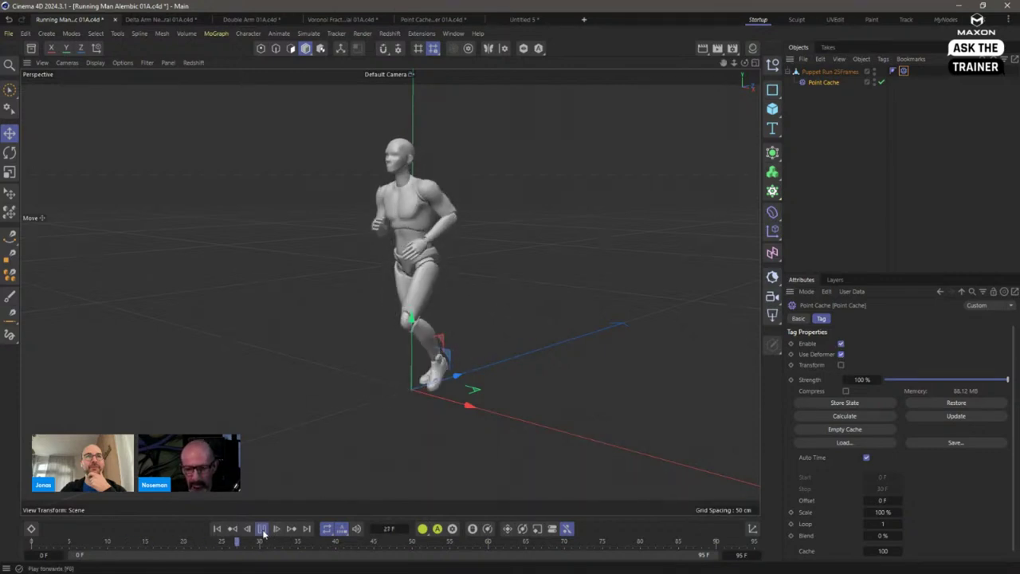
{"action": "left_click", "coordinate": [262, 529]}
{"action": "left_click", "coordinate": [217, 529]}
Step: Add a Linear Field to the Point Cache deformer and set its direction to +Y
{"action": "left_click", "coordinate": [823, 82]}
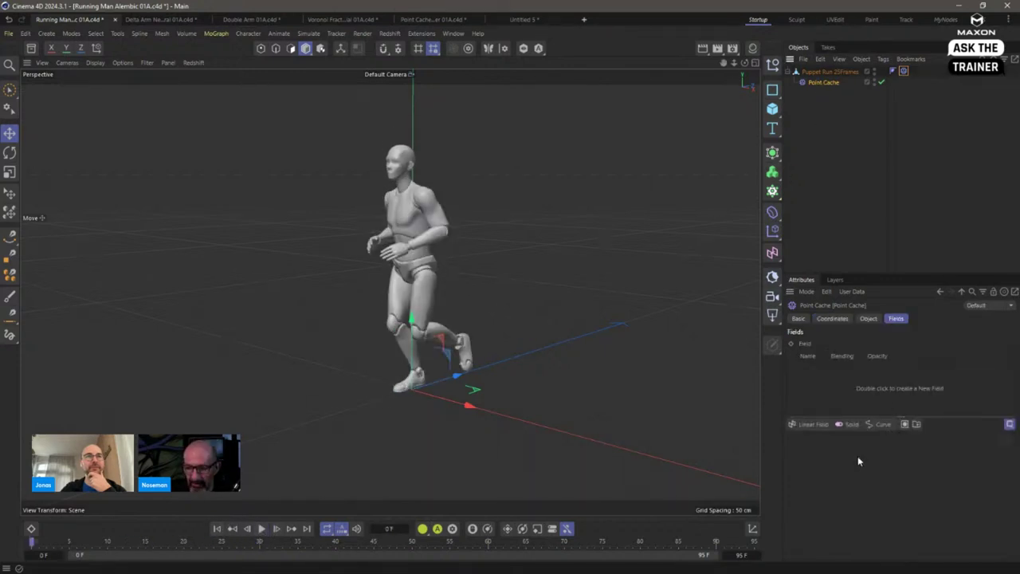
{"action": "left_click", "coordinate": [813, 424]}
{"action": "left_click", "coordinate": [911, 490]}
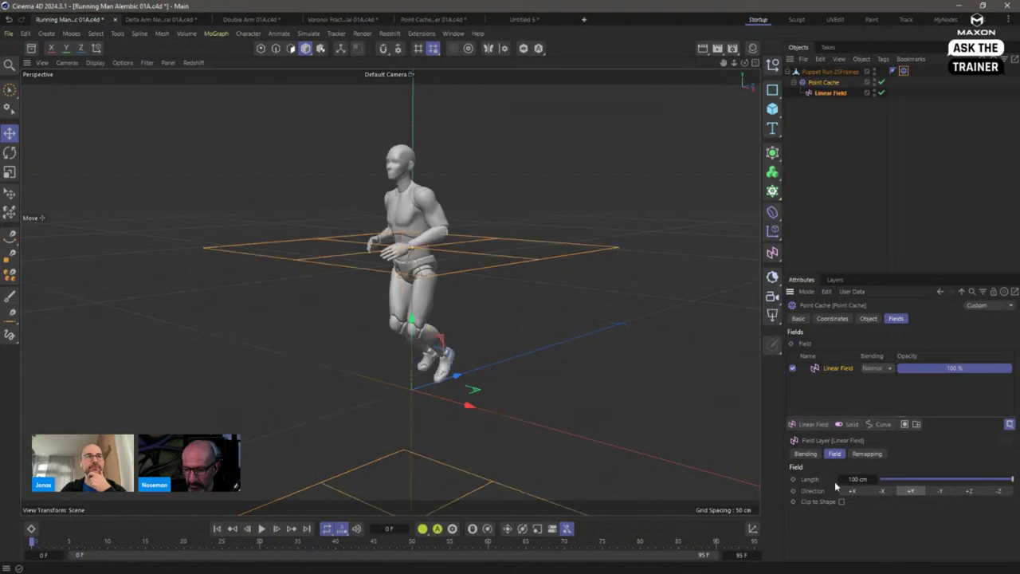
Step: Raise the Linear Field to the puppet's chest, shorten it to about 36 cm and play the animation
{"action": "left_click_drag", "start_coordinate": [438, 250], "coordinate": [412, 177]}
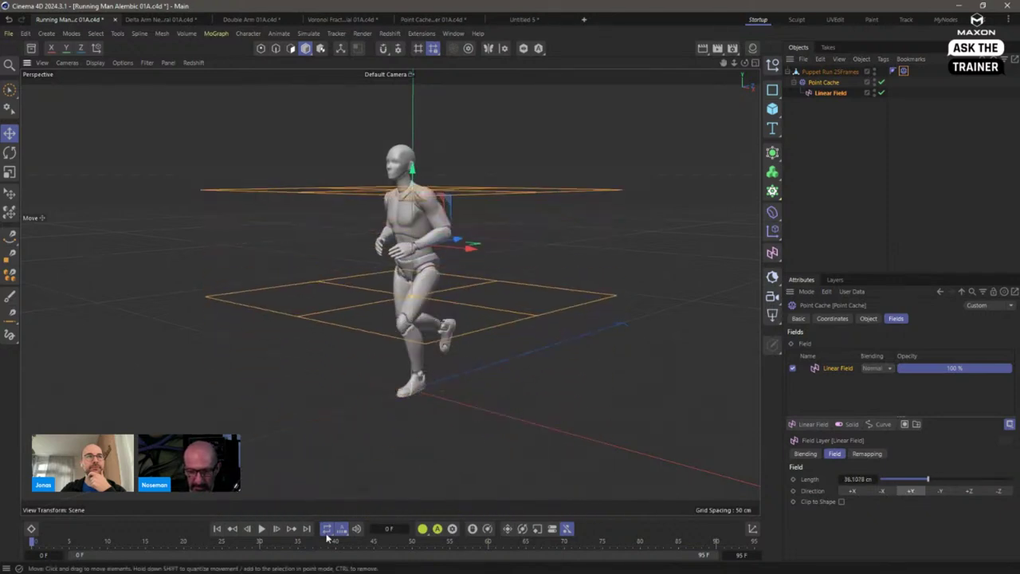
{"action": "left_click", "coordinate": [262, 530]}
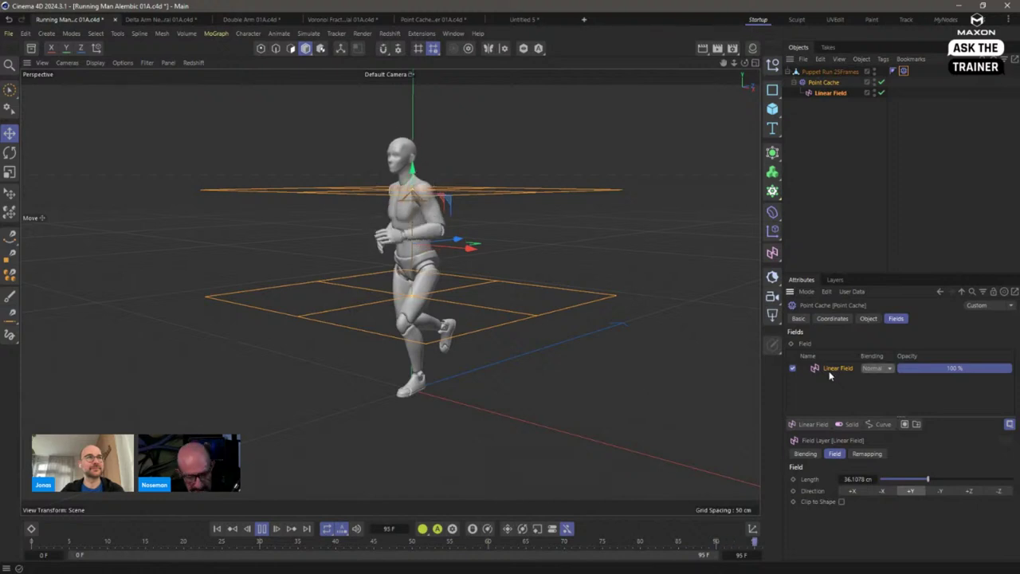
Step: Replace the Linear Field in the Point Cache deformer's field list with a Random Field using Luka noise at 486% scale
{"action": "key", "text": "Delete"}
{"action": "left_click", "coordinate": [813, 424]}
{"action": "left_click", "coordinate": [825, 539]}
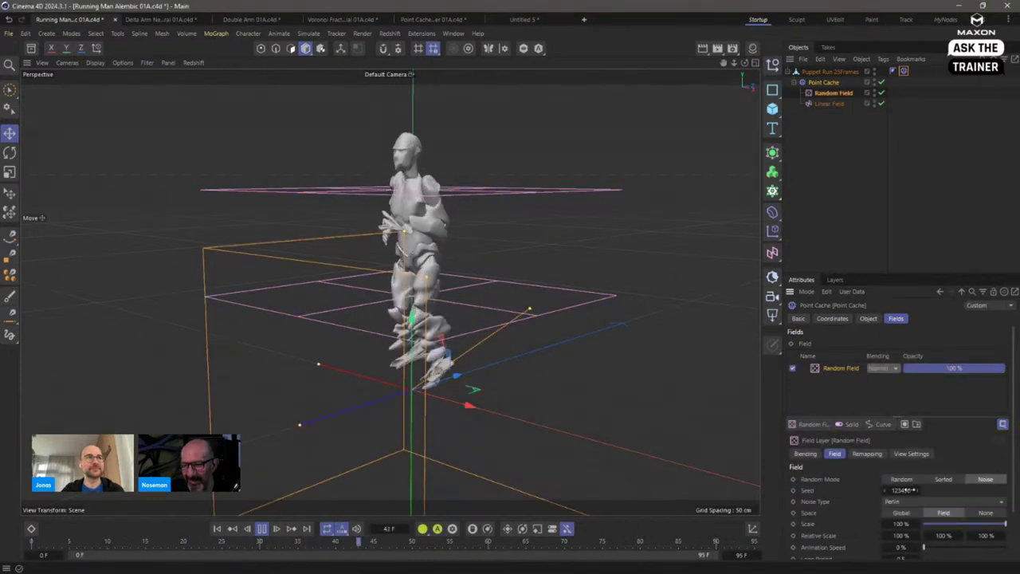
{"action": "left_click", "coordinate": [908, 502]}
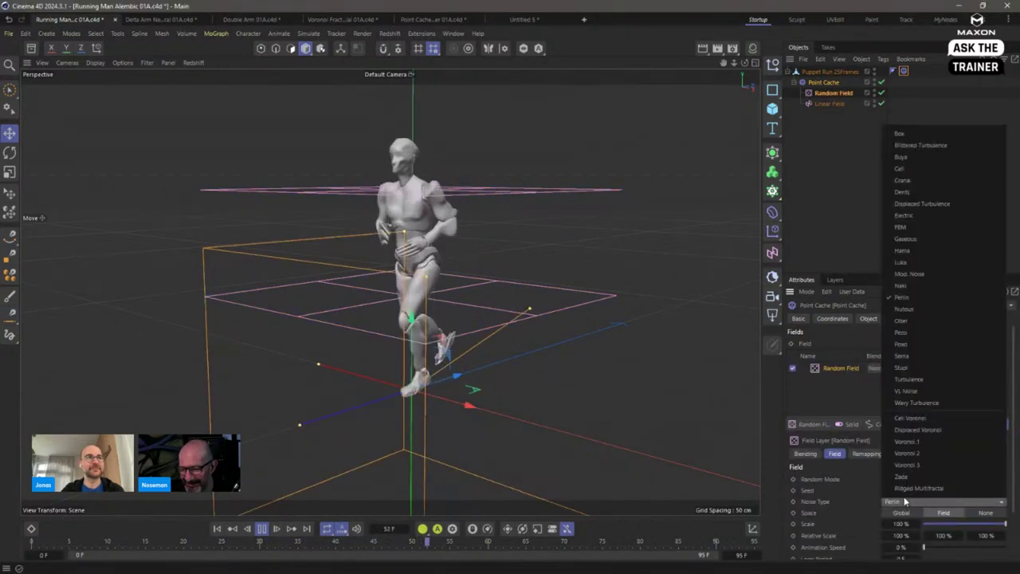
{"action": "left_click", "coordinate": [922, 262]}
{"action": "left_click_drag", "start_coordinate": [917, 523], "coordinate": [918, 514]}
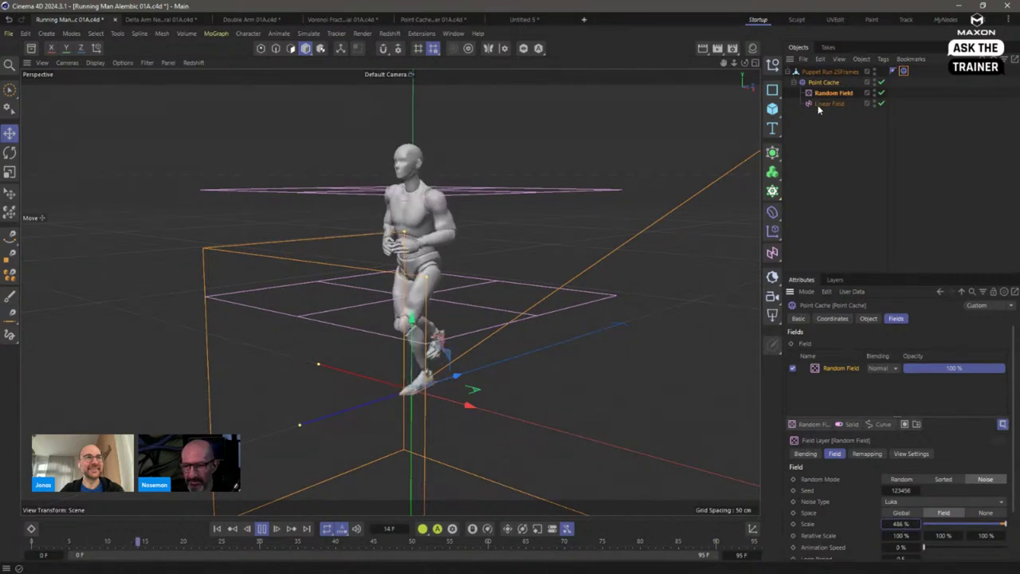
Step: Delete the Linear Field and Random Field objects, stop the playback and return to the first frame
{"action": "left_click_drag", "start_coordinate": [818, 110], "coordinate": [820, 108]}
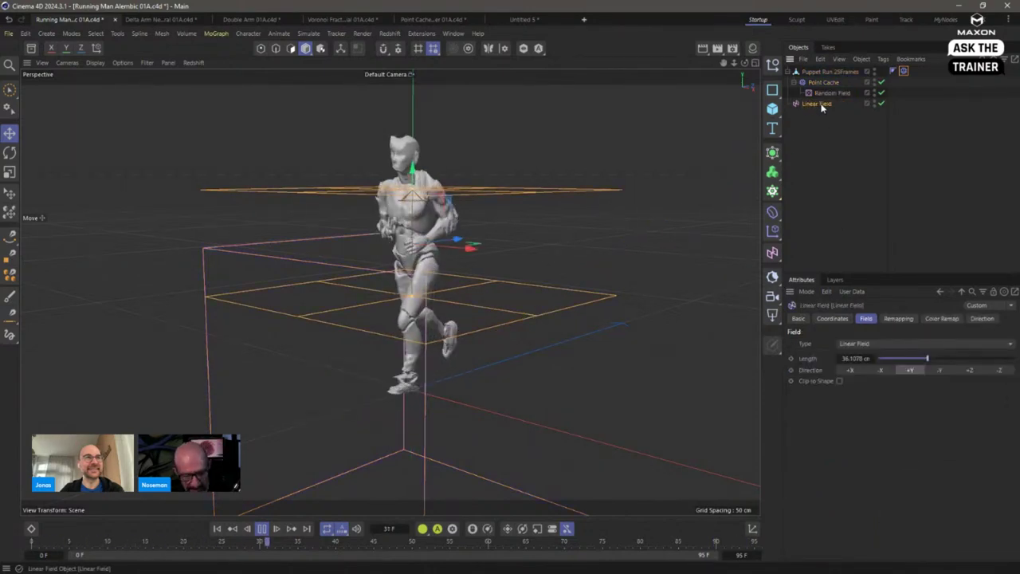
{"action": "key", "text": "Delete"}
{"action": "left_click", "coordinate": [825, 94]}
{"action": "key", "text": "Delete"}
{"action": "left_click", "coordinate": [826, 82]}
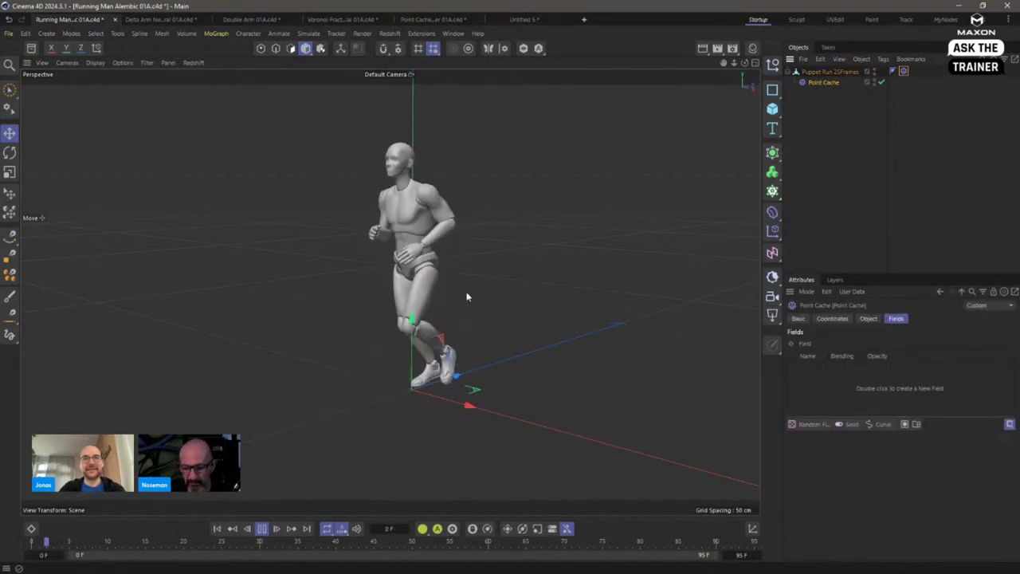
{"action": "left_click", "coordinate": [262, 530]}
{"action": "left_click", "coordinate": [217, 528]}
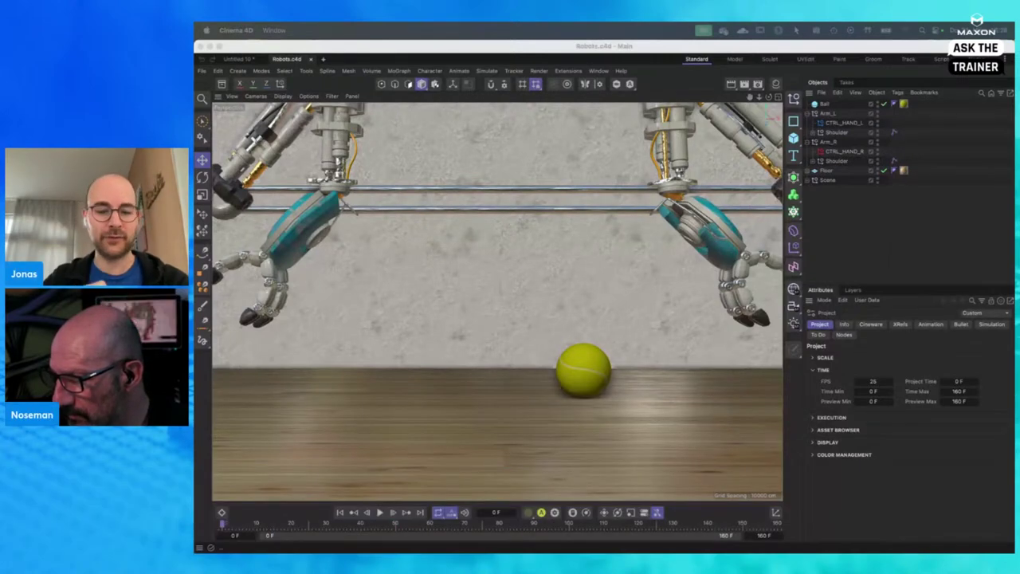
Step: Switch to Safari and view the address of the YouTube quick tip on dynamically switching parent objects
{"action": "key", "text": "super+Tab"}
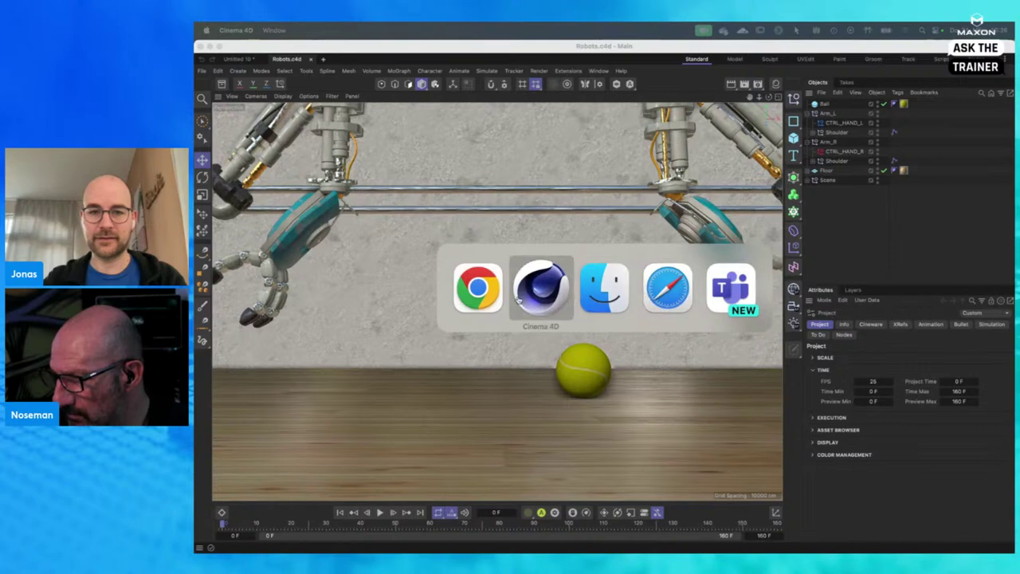
{"action": "left_click", "coordinate": [659, 300]}
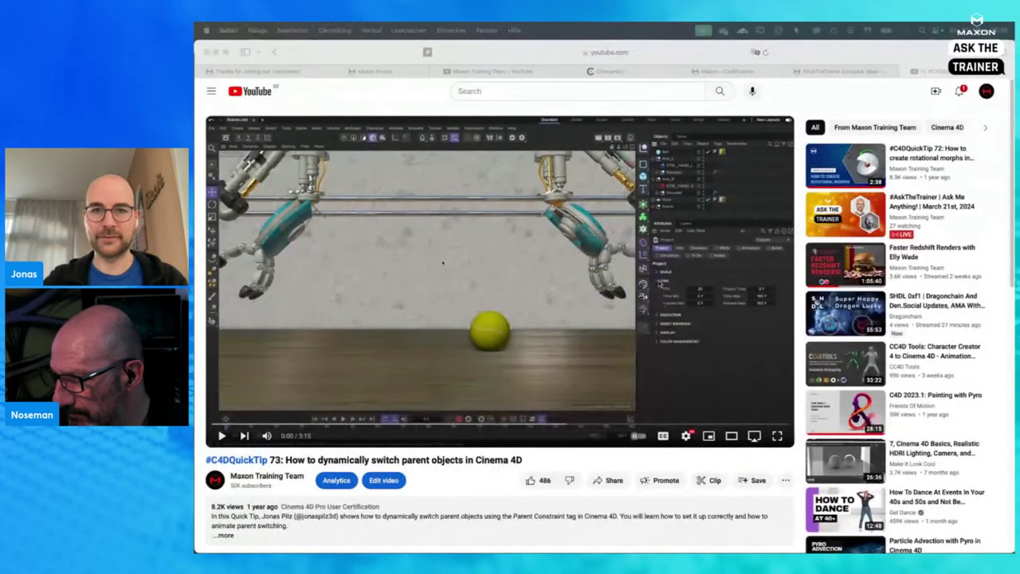
{"action": "left_click", "coordinate": [646, 52]}
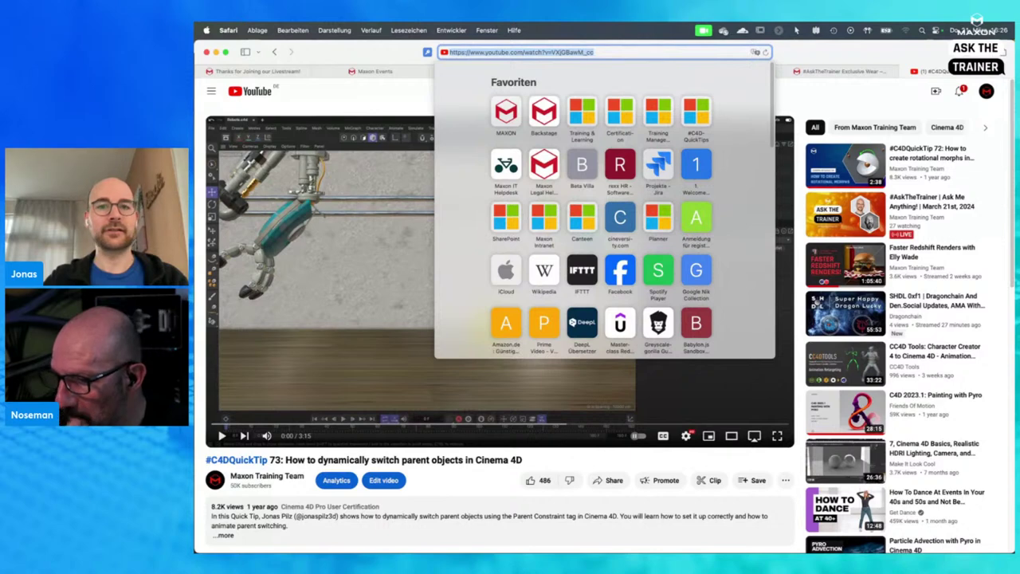
{"action": "key", "text": "Escape"}
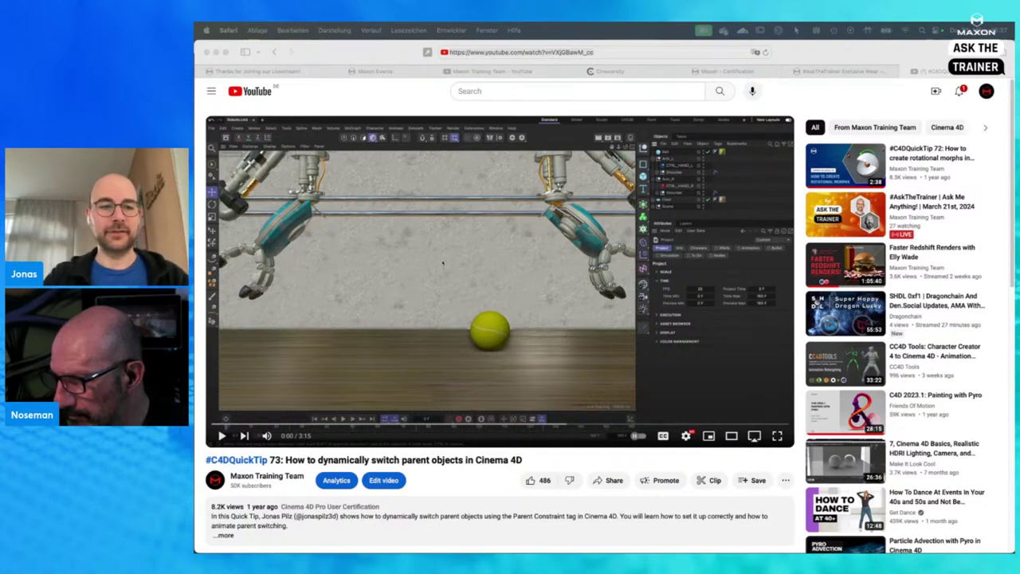
Step: Switch to Cinema 4D, scrub the robot arm animation to about frame 106 and return to frame 0
{"action": "key", "text": "super+Tab"}
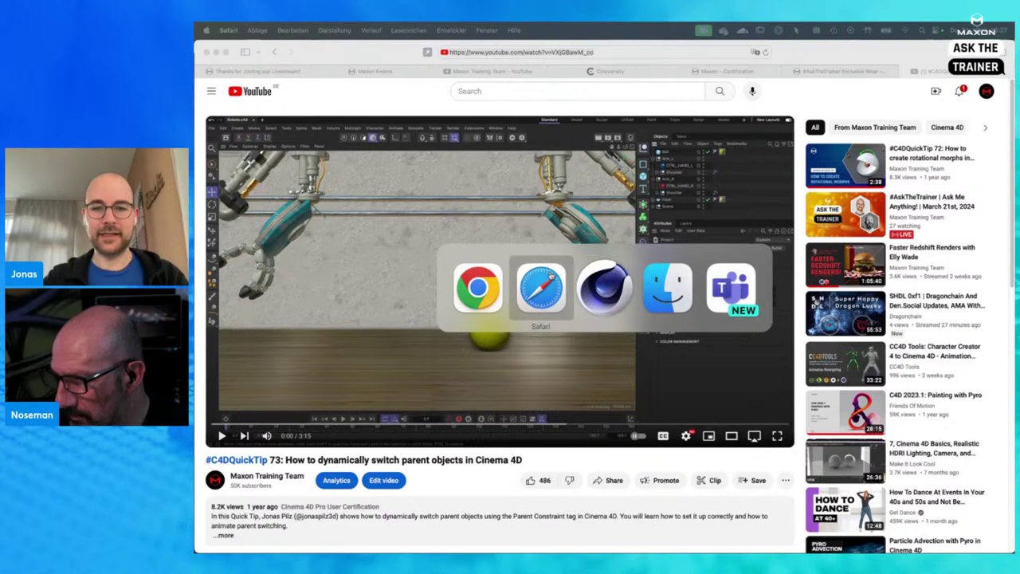
{"action": "left_click", "coordinate": [598, 292]}
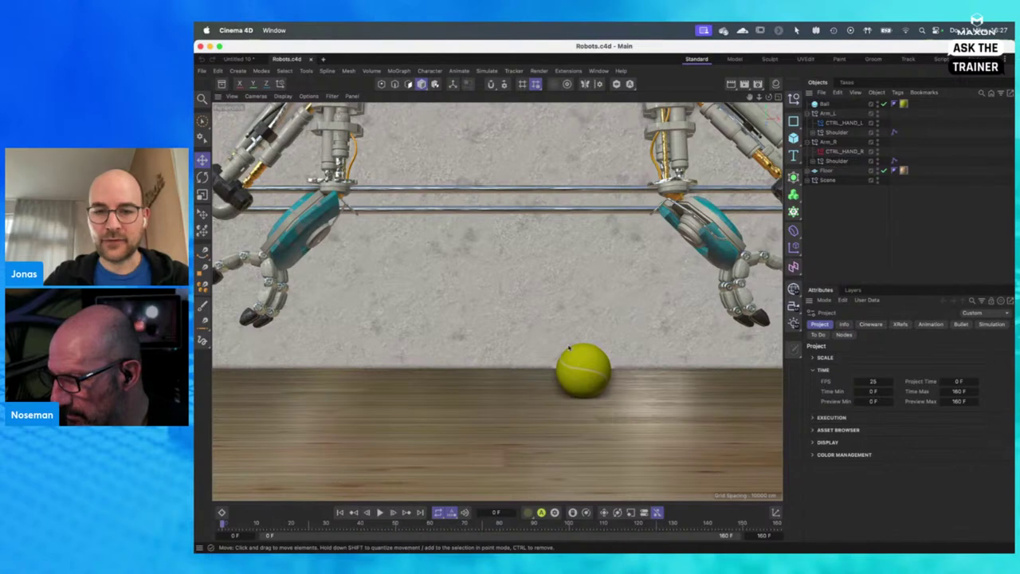
{"action": "left_click_drag", "start_coordinate": [223, 526], "coordinate": [591, 524]}
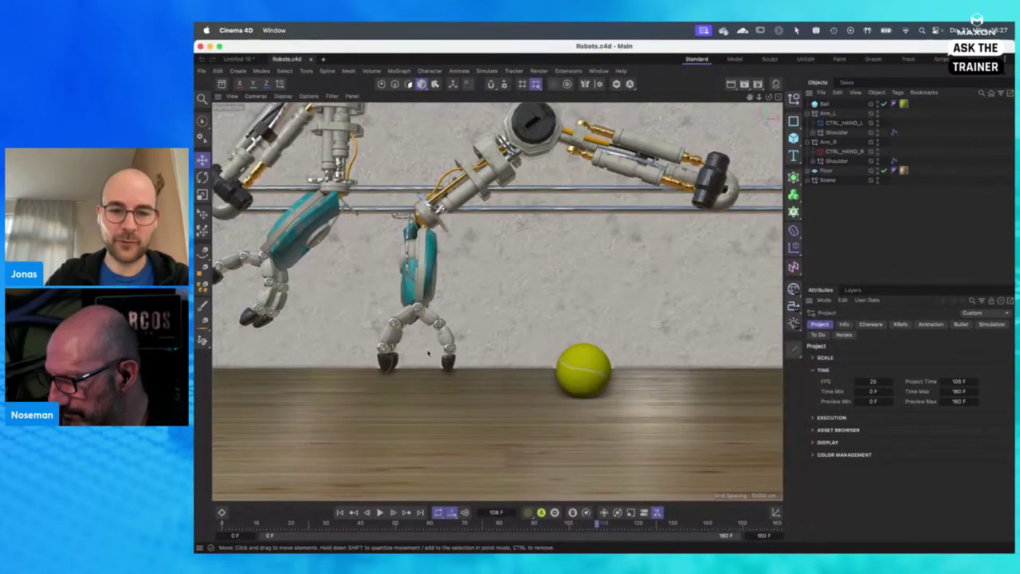
{"action": "left_click_drag", "start_coordinate": [598, 525], "coordinate": [226, 523]}
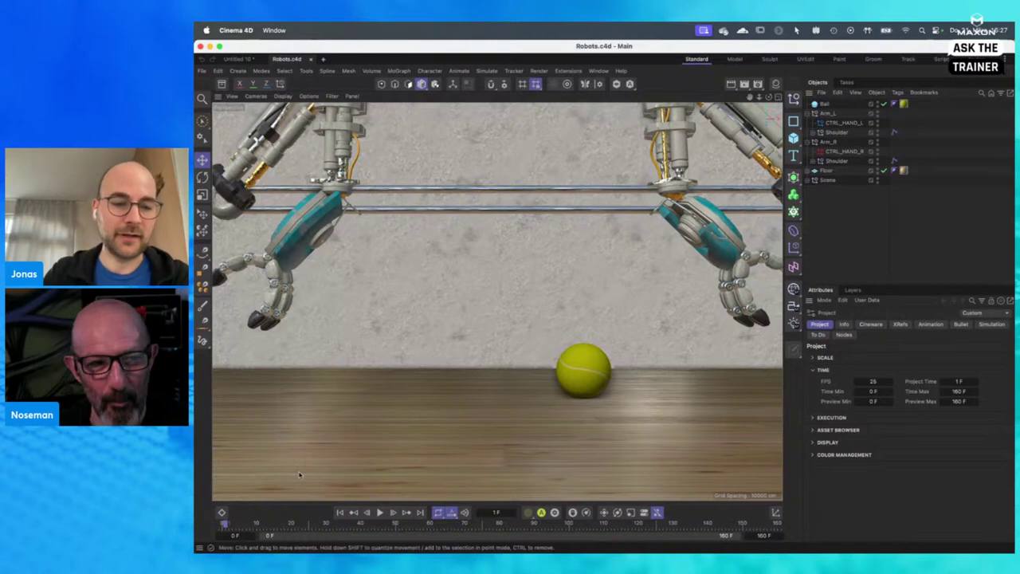
{"action": "left_click", "coordinate": [223, 524]}
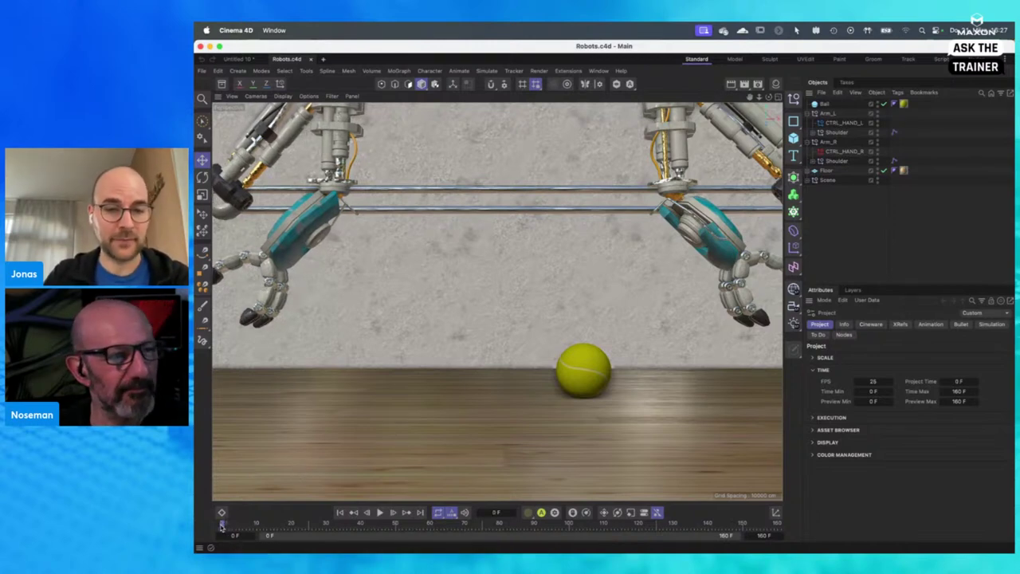
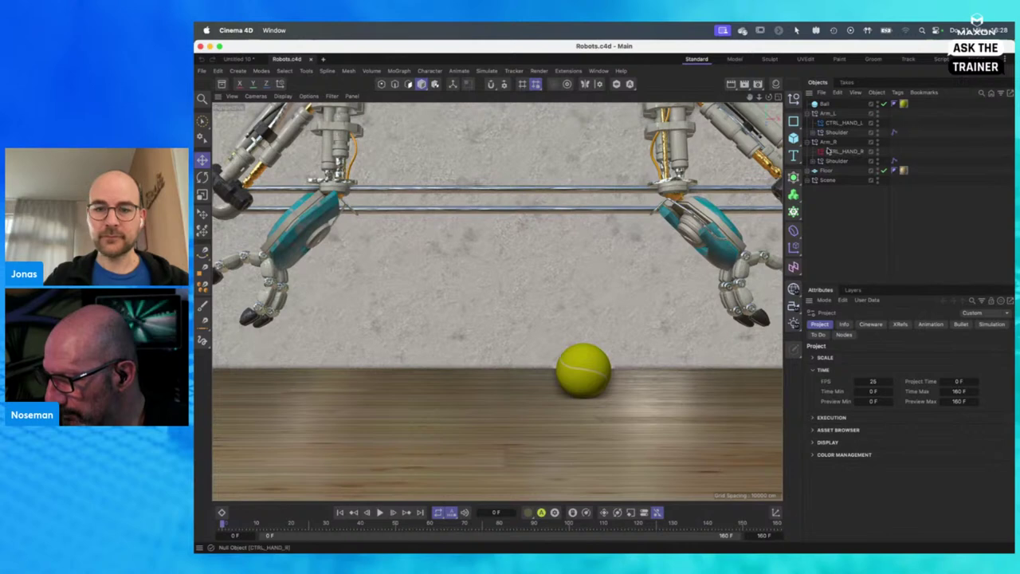
Step: Add a Constraint rigging tag to the Ball and enable its Parent constraint
{"action": "right_click", "coordinate": [825, 104]}
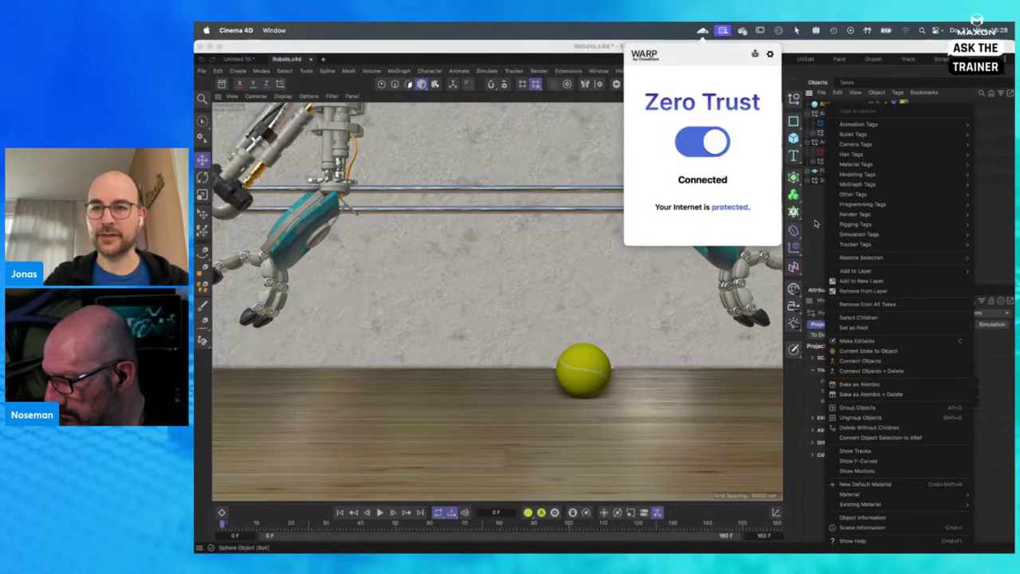
{"action": "left_click", "coordinate": [826, 104]}
{"action": "right_click", "coordinate": [828, 106]}
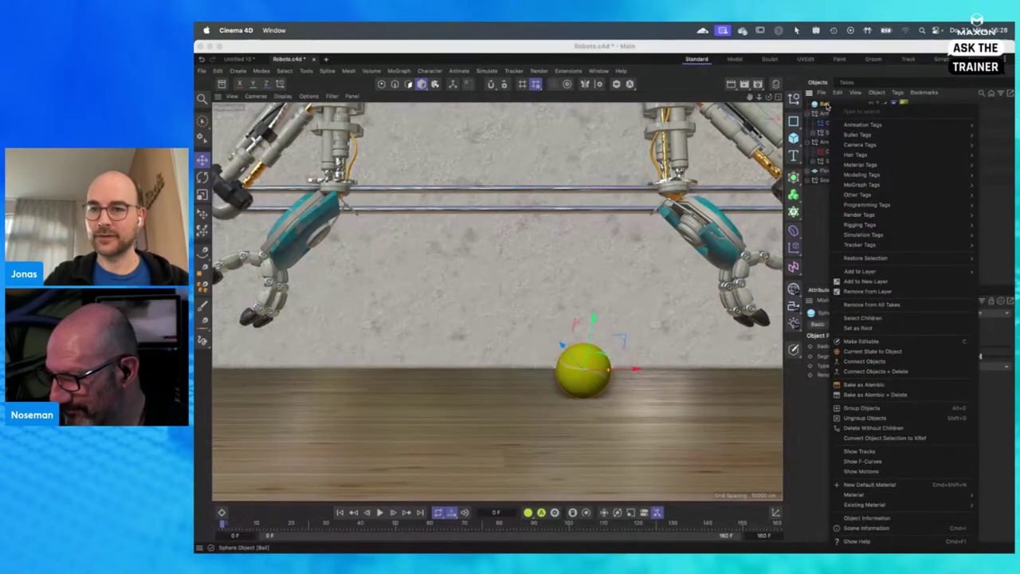
{"action": "mouse_move", "coordinate": [856, 226]}
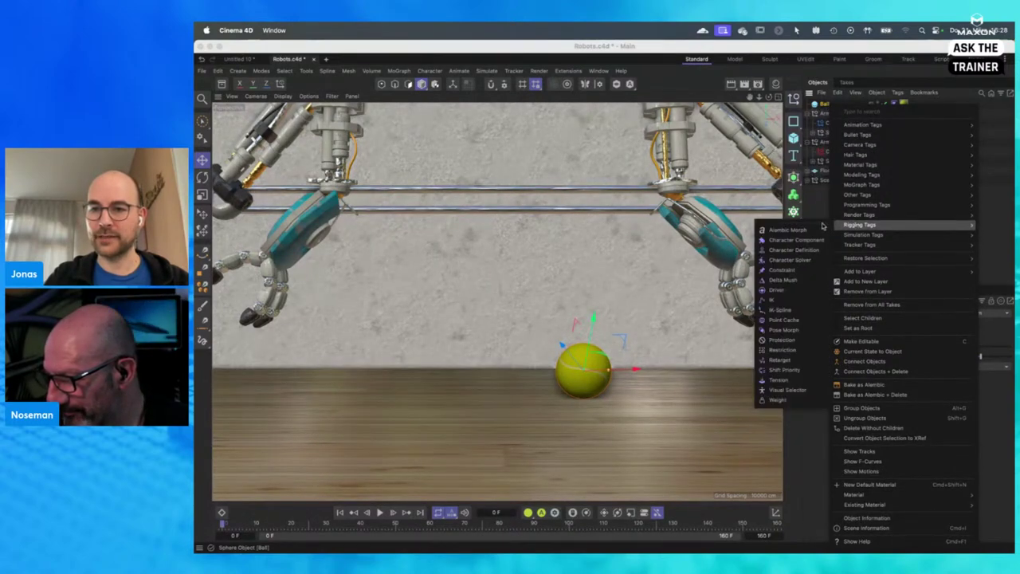
{"action": "left_click", "coordinate": [791, 272]}
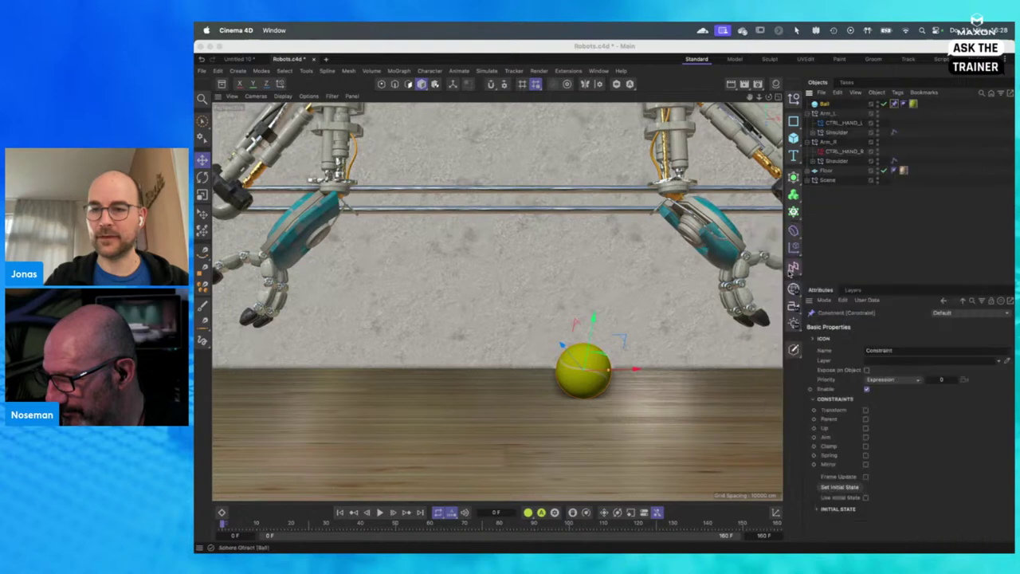
{"action": "left_click", "coordinate": [865, 419]}
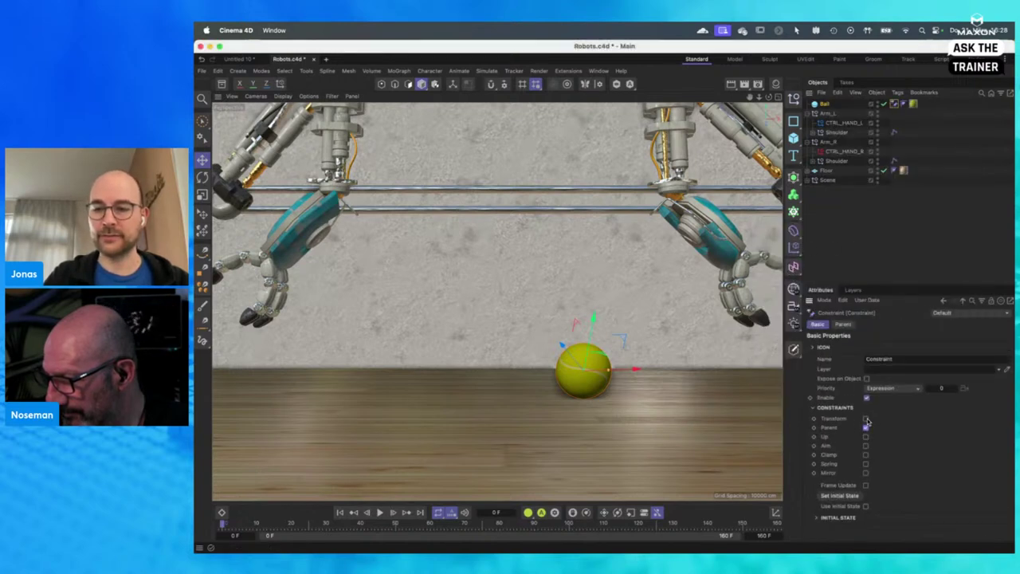
Step: Add two extra targets to the Ball's Parent constraint and assign CTRL_HAND_L, CTRL_HAND_R and Floor, in that order
{"action": "left_click", "coordinate": [843, 324]}
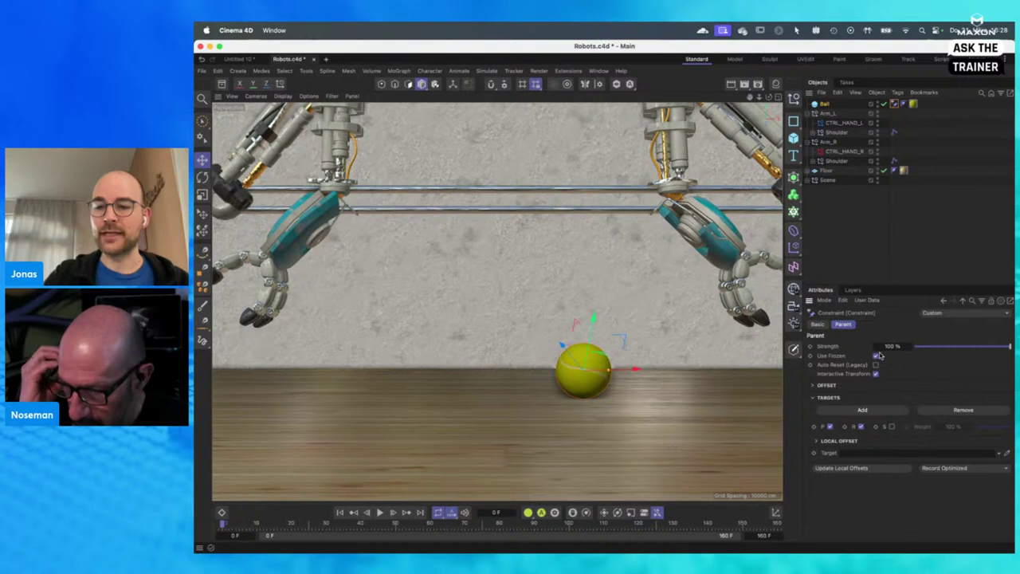
{"action": "left_click", "coordinate": [863, 411]}
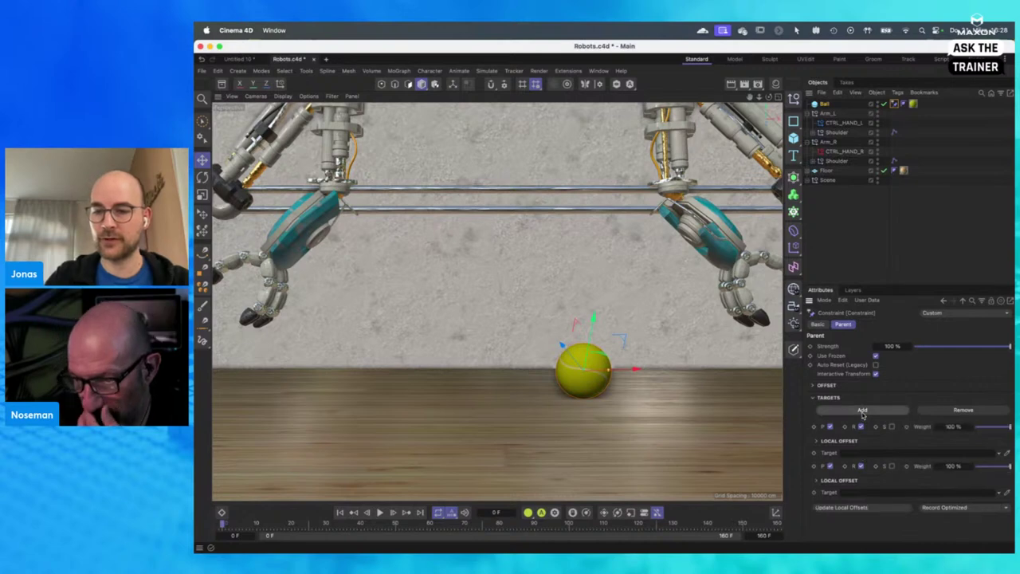
{"action": "left_click", "coordinate": [864, 411]}
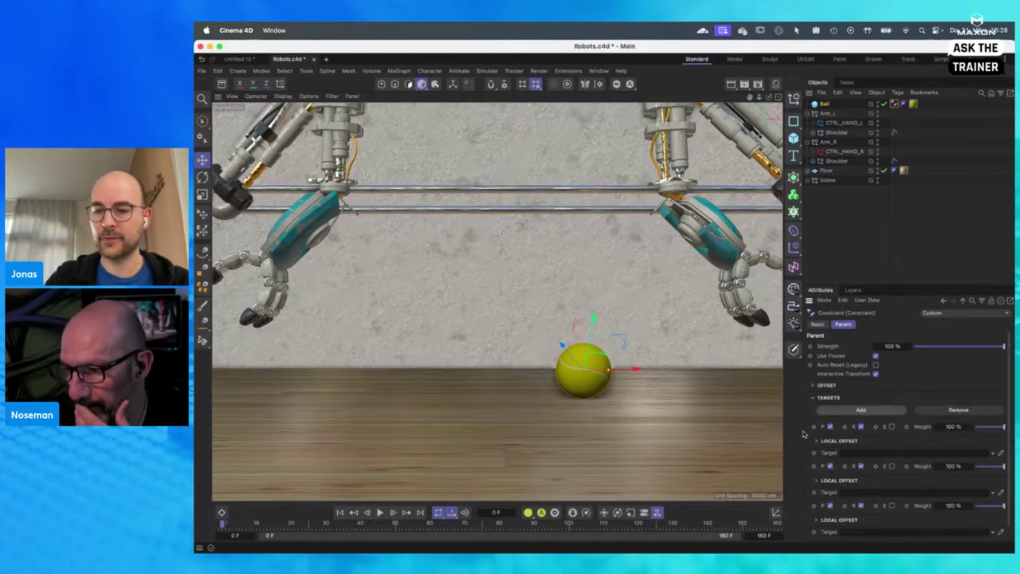
{"action": "scroll", "coordinate": [924, 381], "scroll_direction": "down", "scroll_amount": 3}
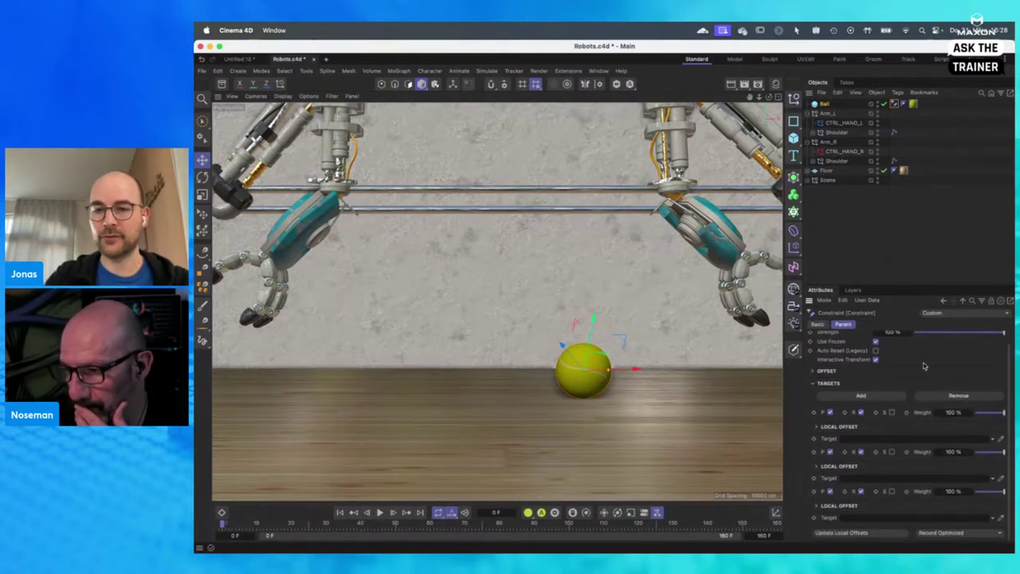
{"action": "left_click_drag", "start_coordinate": [844, 126], "coordinate": [877, 439]}
{"action": "left_click_drag", "start_coordinate": [844, 151], "coordinate": [873, 479]}
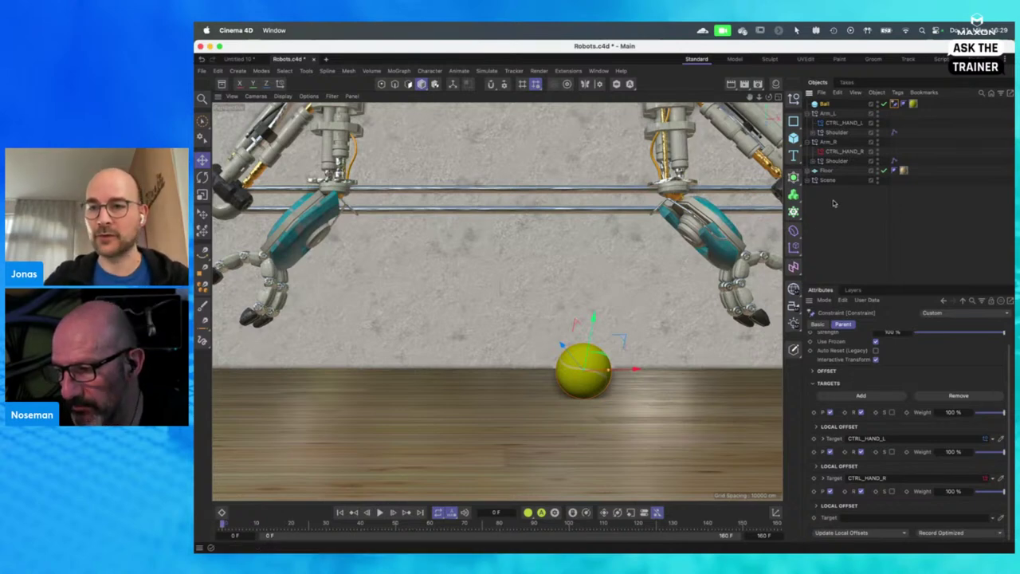
{"action": "left_click_drag", "start_coordinate": [827, 171], "coordinate": [880, 517]}
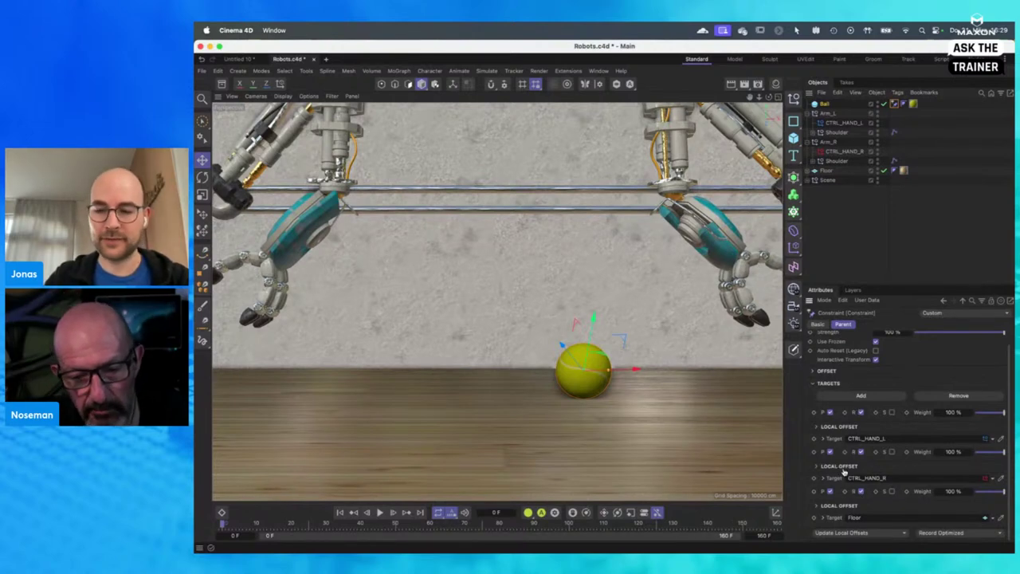
Step: Make Floor the Ball's active constraint target and record the constraint with Record Optimized at frame 0
{"action": "left_click", "coordinate": [904, 534]}
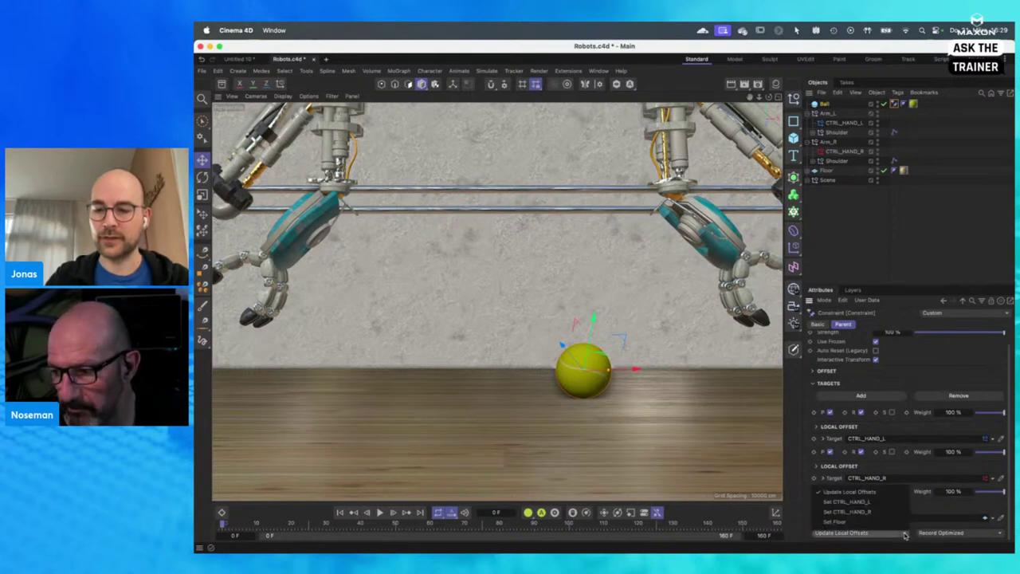
{"action": "left_click", "coordinate": [841, 522]}
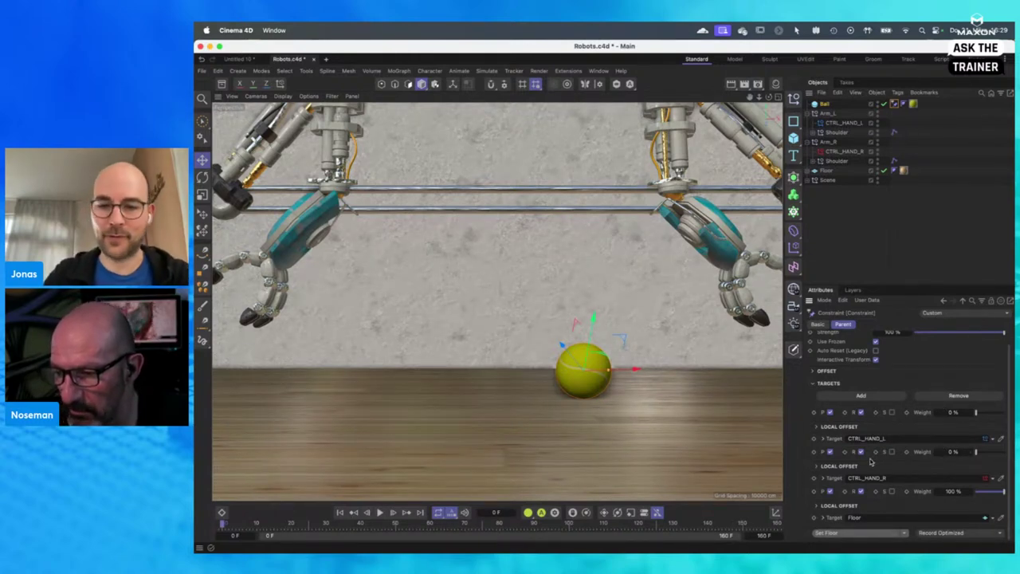
{"action": "left_click", "coordinate": [967, 534]}
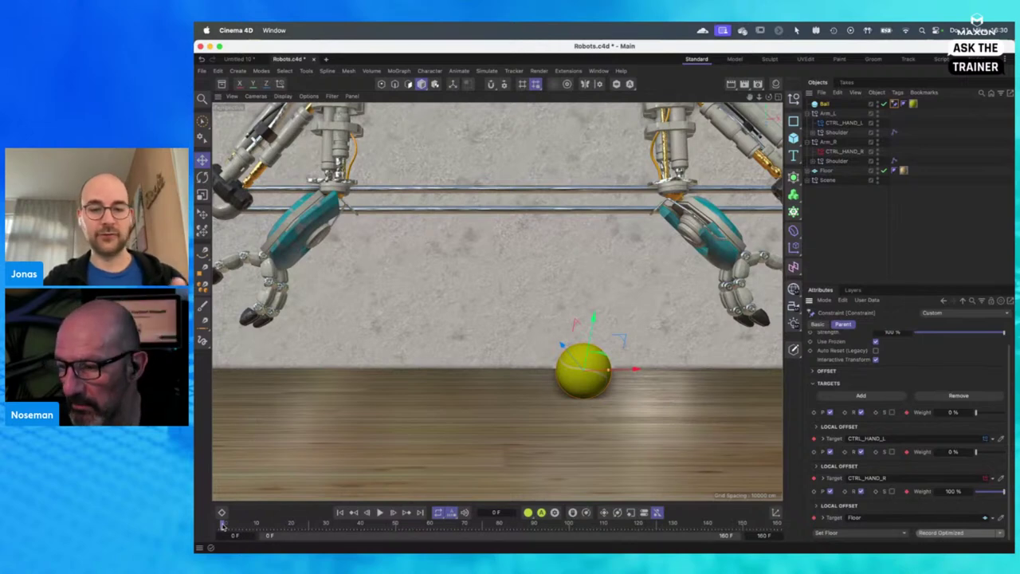
Step: At frame 31, make CTRL_HAND_L the Ball's active constraint target and record it with Record Optimized
{"action": "left_click_drag", "start_coordinate": [222, 526], "coordinate": [327, 549]}
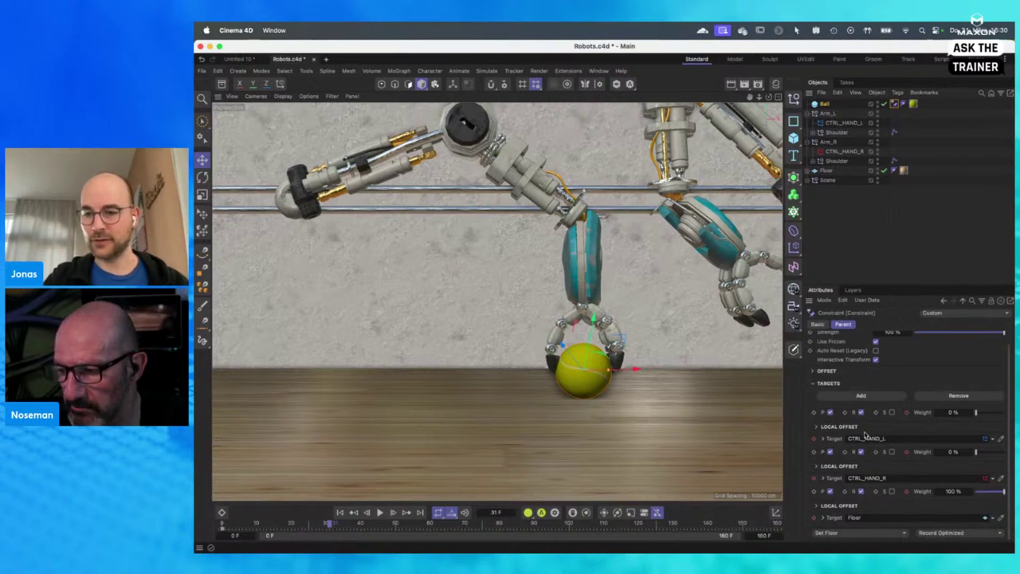
{"action": "left_click", "coordinate": [905, 534]}
{"action": "left_click", "coordinate": [873, 503]}
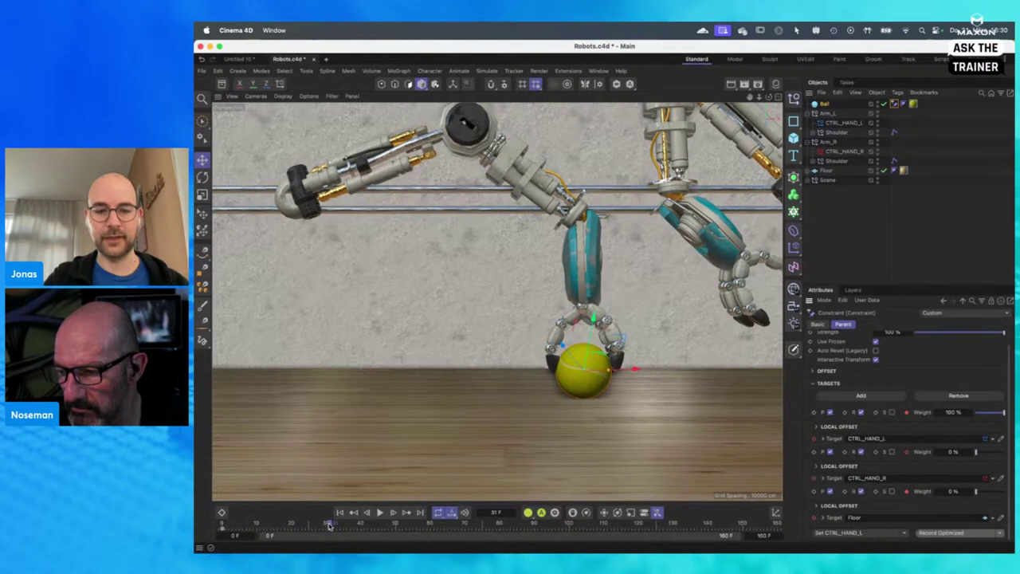
Step: At frame 58, make Floor the Ball's active constraint target and record it with Record Optimized
{"action": "left_click_drag", "start_coordinate": [329, 525], "coordinate": [423, 549]}
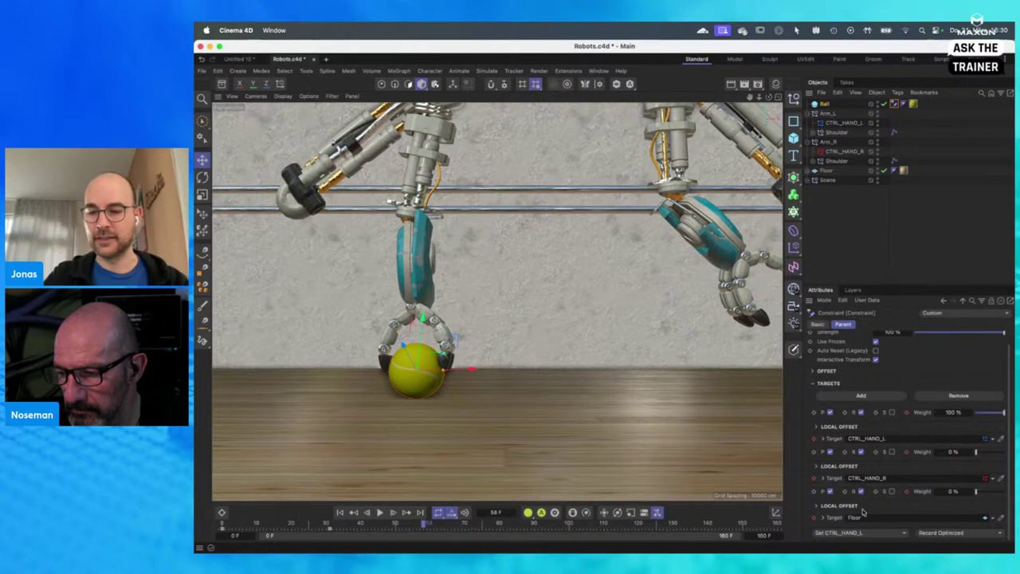
{"action": "left_click", "coordinate": [906, 534]}
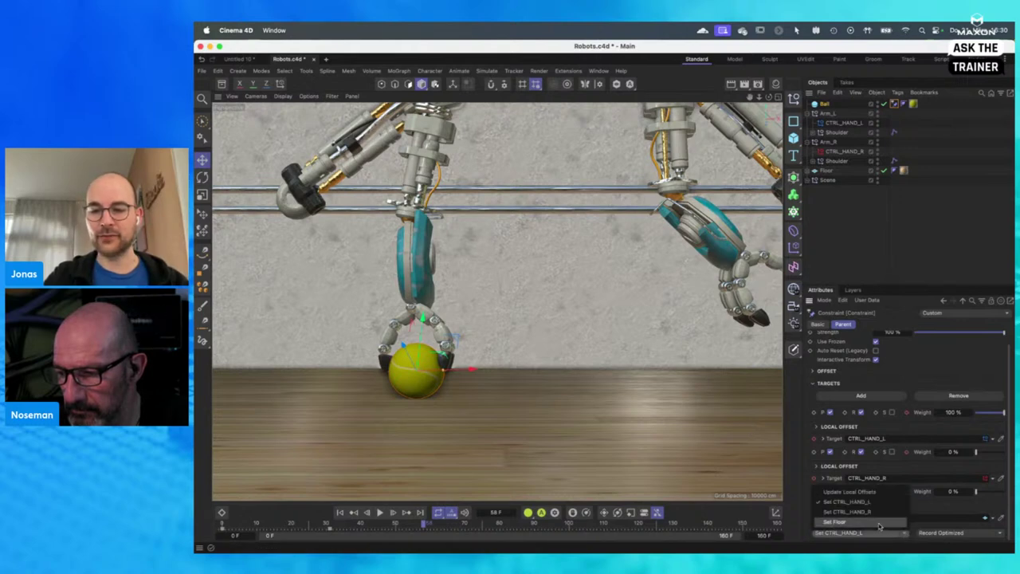
{"action": "left_click", "coordinate": [880, 523]}
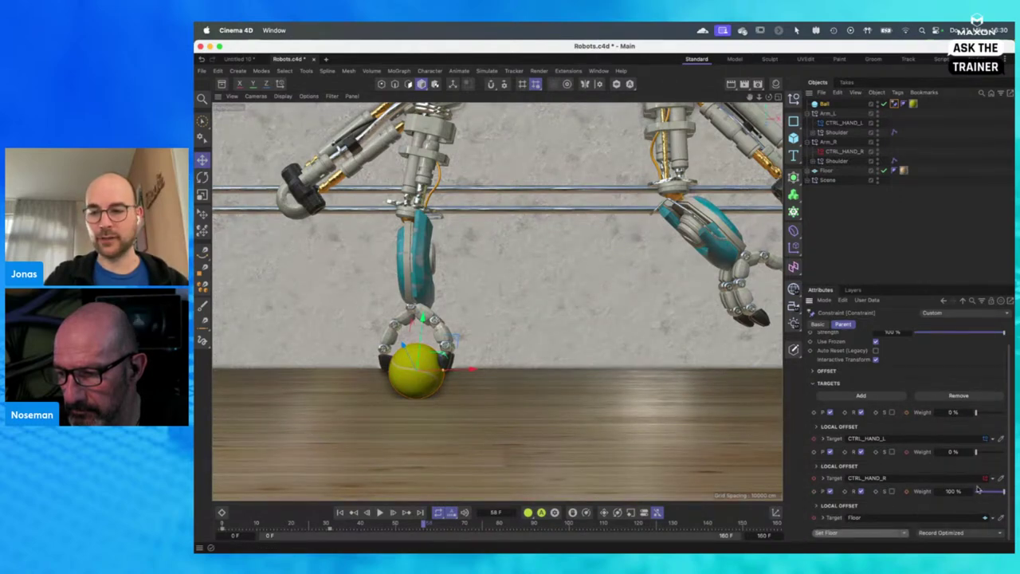
{"action": "left_click", "coordinate": [955, 532]}
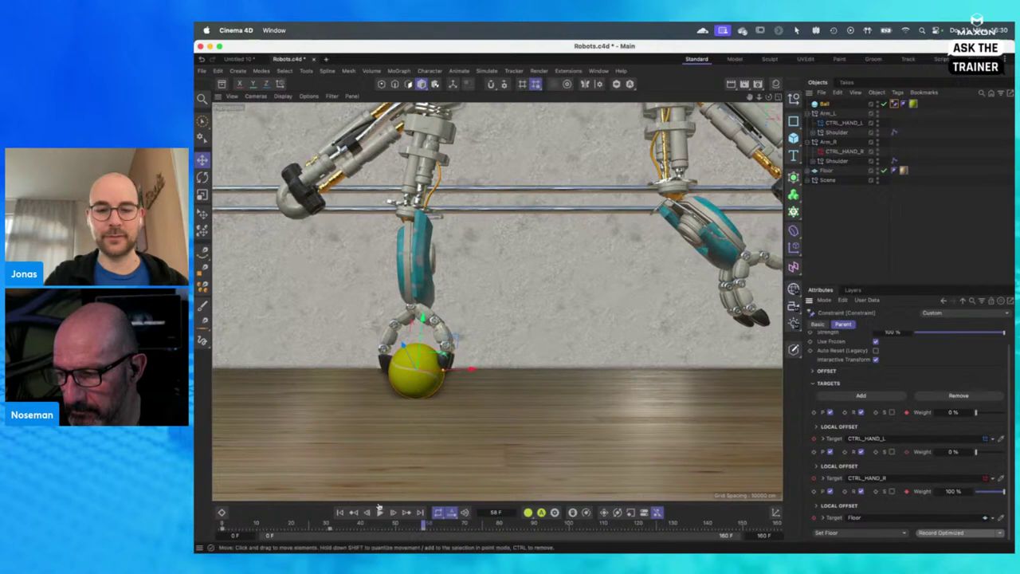
Step: At frame 106, make CTRL_HAND_R the Ball's active constraint target and record it with Record Optimized
{"action": "left_click_drag", "start_coordinate": [422, 522], "coordinate": [590, 540]}
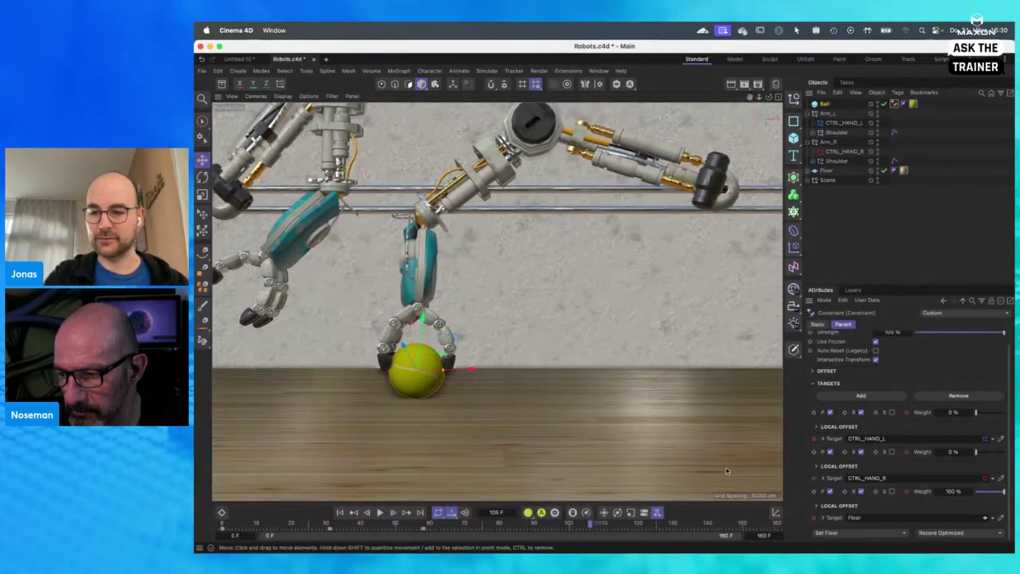
{"action": "left_click", "coordinate": [904, 535]}
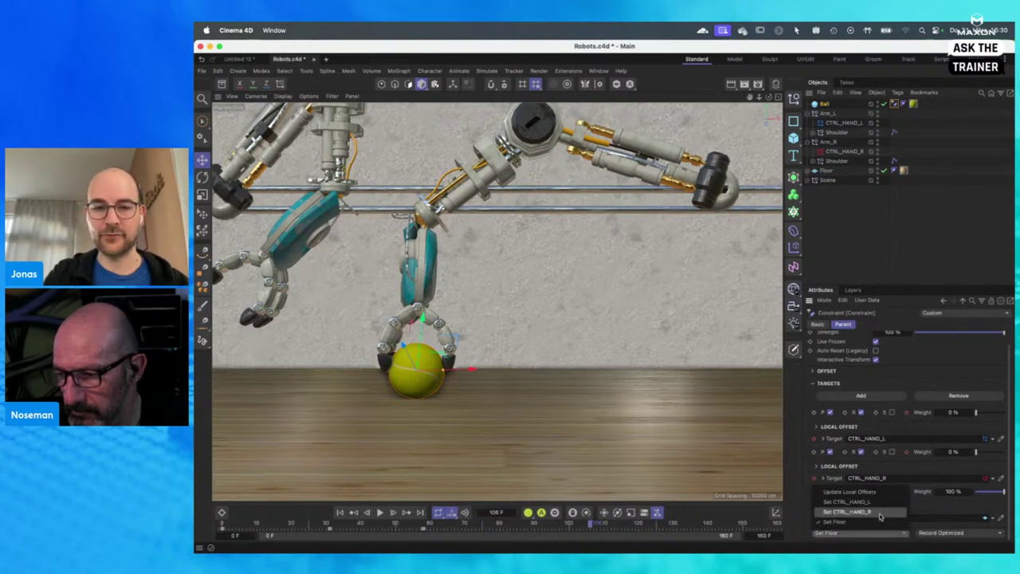
{"action": "left_click", "coordinate": [880, 514]}
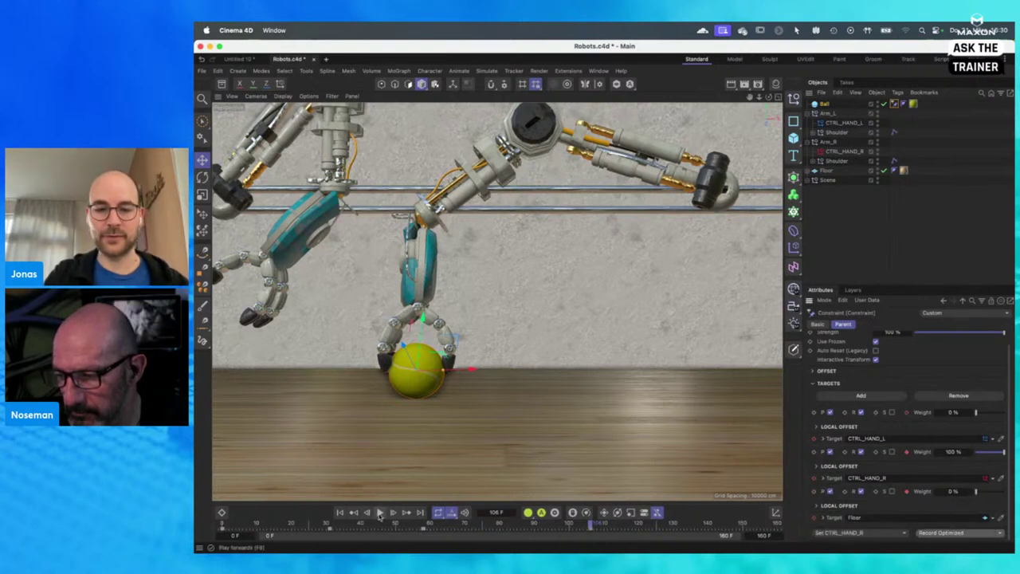
Step: At frame 133, make Floor the Ball's active constraint target, record it with Record Optimized, and scrub the remaining animation to check the release
{"action": "left_click_drag", "start_coordinate": [590, 523], "coordinate": [683, 531]}
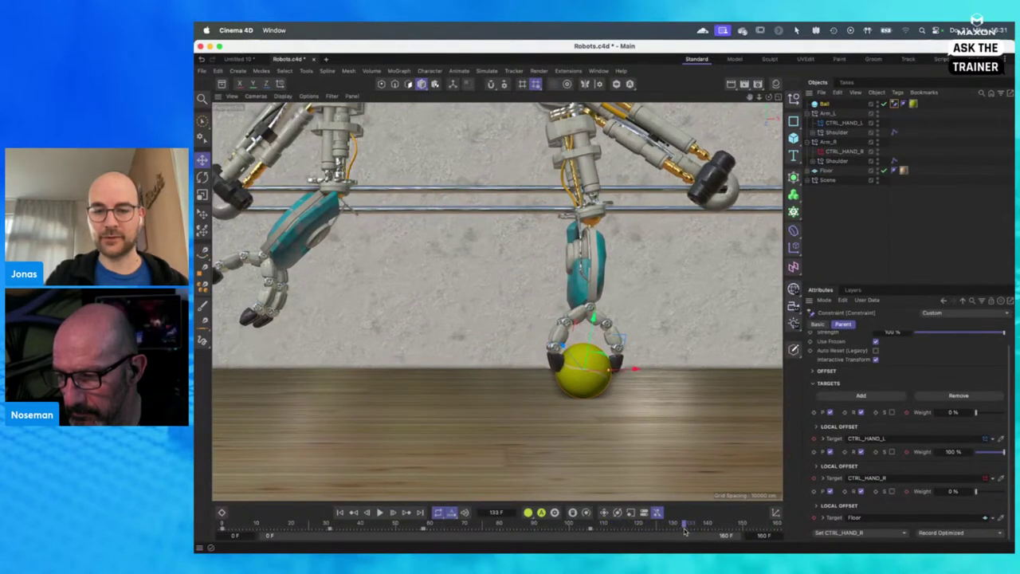
{"action": "left_click", "coordinate": [905, 532]}
{"action": "left_click", "coordinate": [892, 527]}
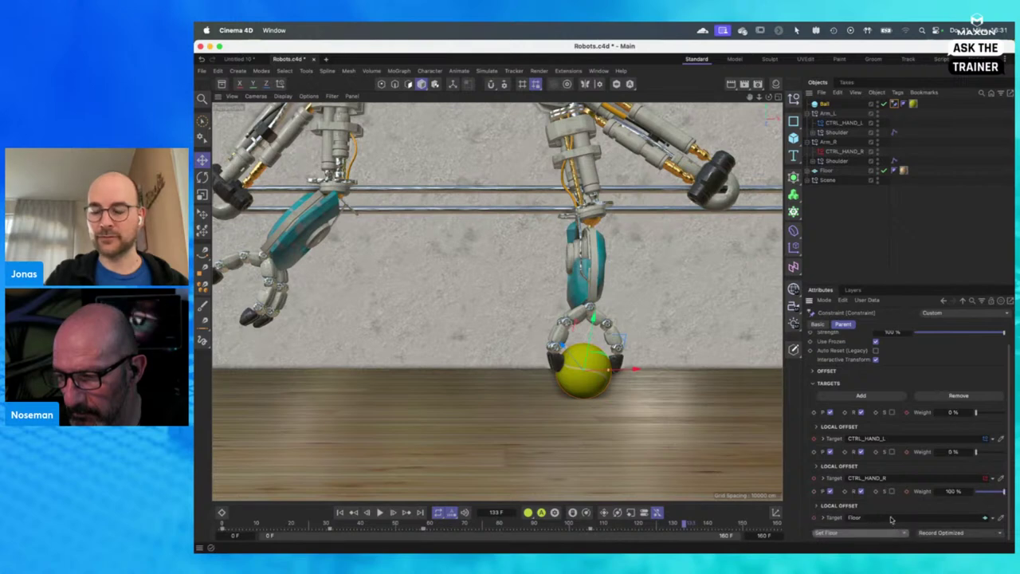
{"action": "left_click", "coordinate": [957, 532]}
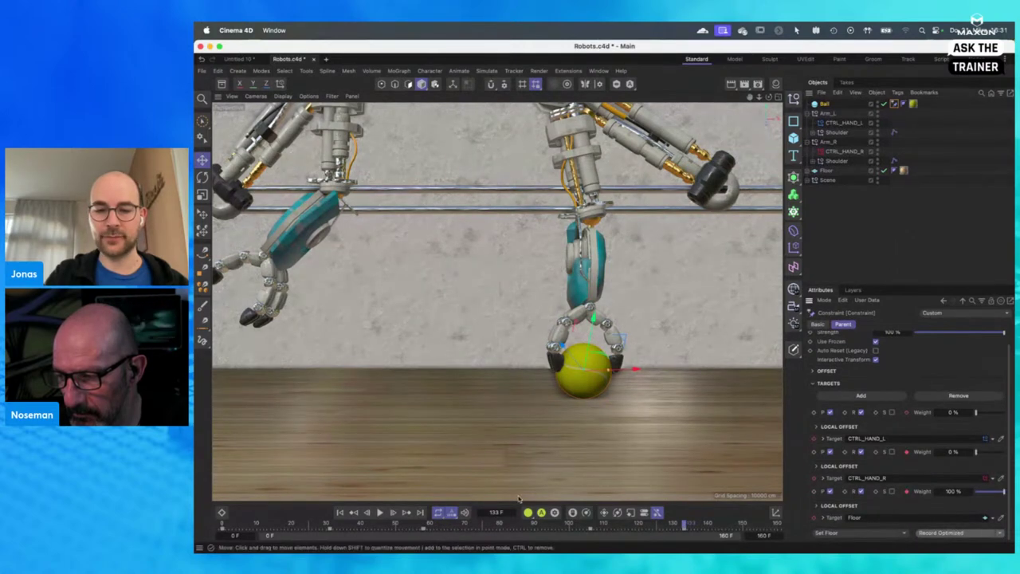
{"action": "left_click_drag", "start_coordinate": [685, 526], "coordinate": [797, 526]}
{"action": "left_click_drag", "start_coordinate": [721, 524], "coordinate": [699, 534]}
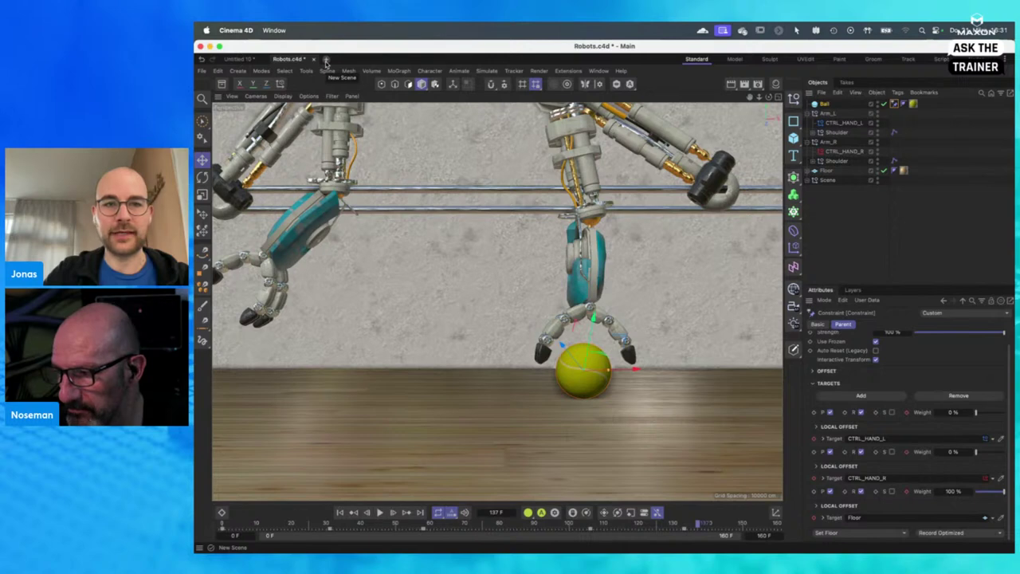
Step: Create a new scene and add a sphere with 47 segments
{"action": "left_click", "coordinate": [326, 61]}
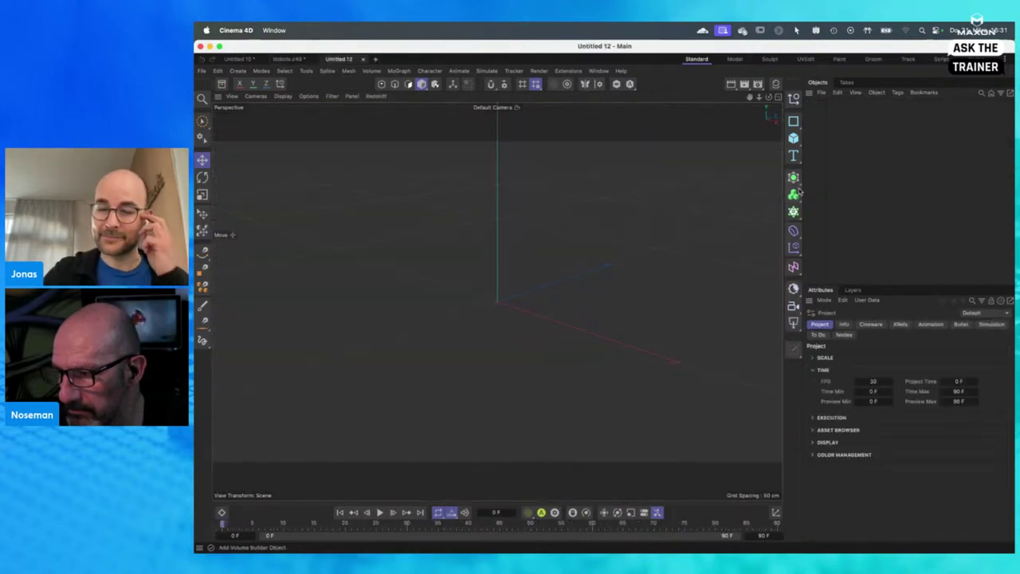
{"action": "left_click", "coordinate": [793, 138]}
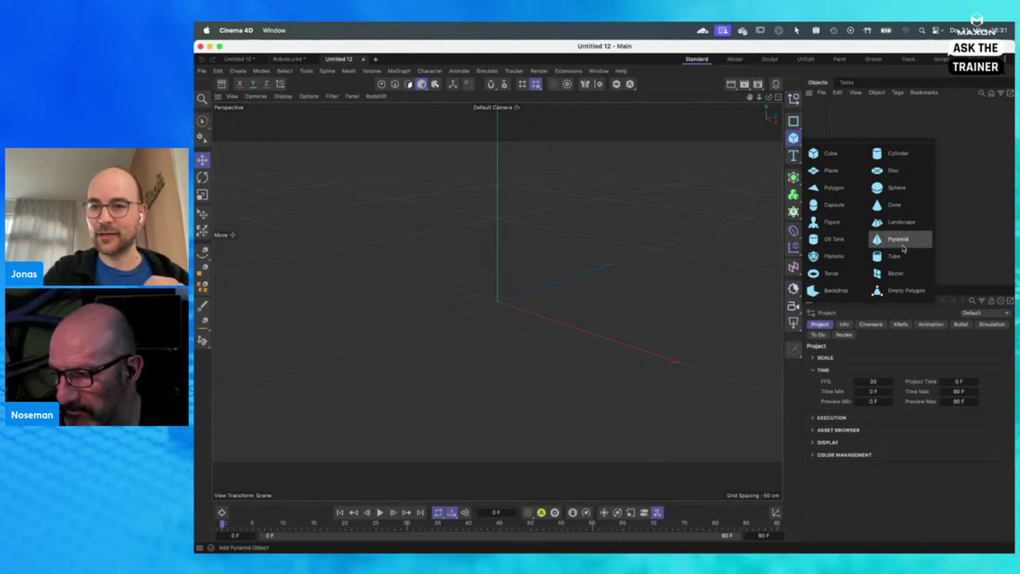
{"action": "left_click", "coordinate": [889, 188]}
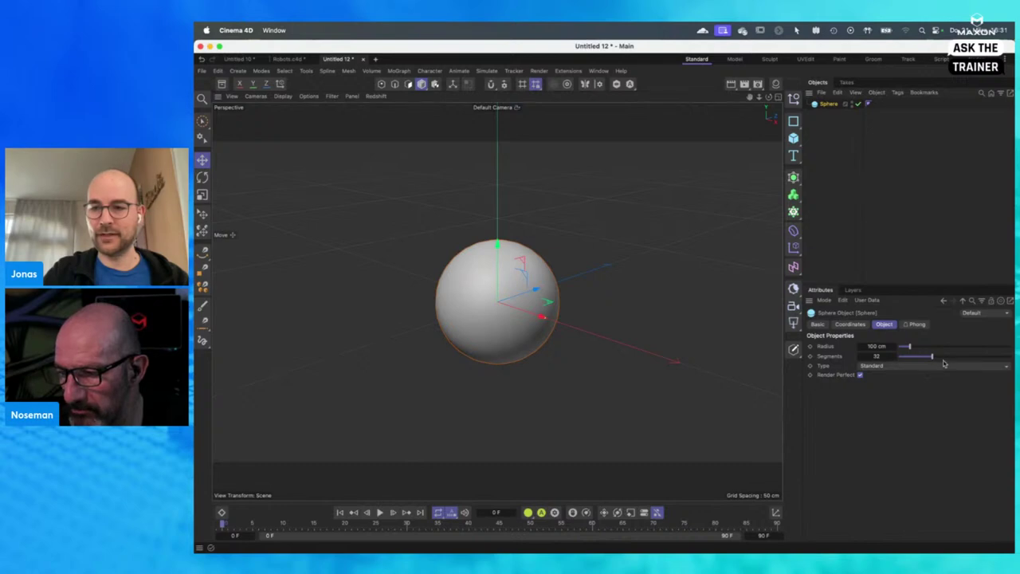
{"action": "left_click_drag", "start_coordinate": [945, 364], "coordinate": [948, 357]}
Step: Convert the sphere to an editable polygon object and inspect its points before returning to Model mode
{"action": "scroll", "coordinate": [519, 314], "scroll_direction": "up", "scroll_amount": 3}
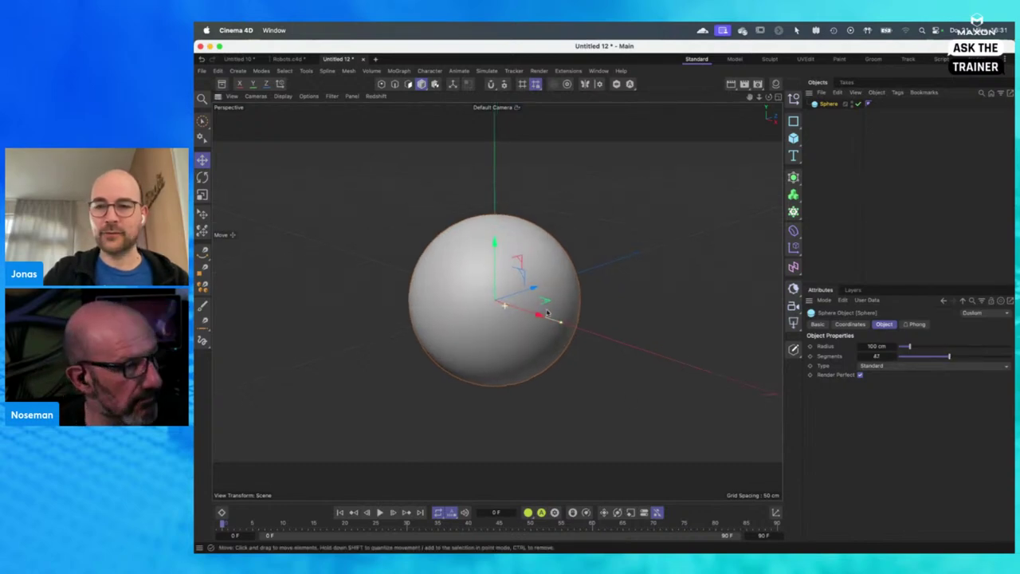
{"action": "scroll", "coordinate": [547, 313], "scroll_direction": "up", "scroll_amount": 1}
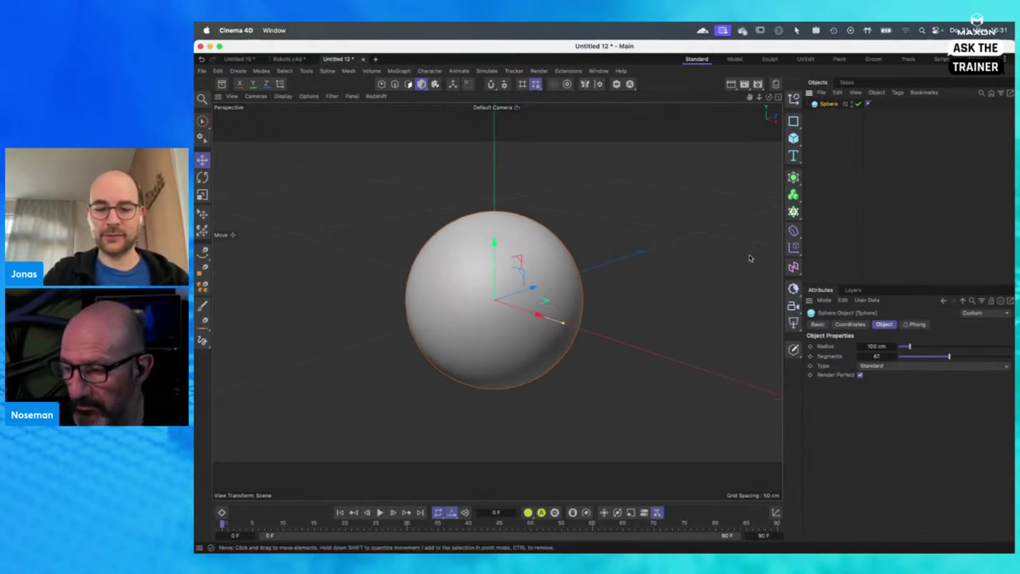
{"action": "key", "text": "c"}
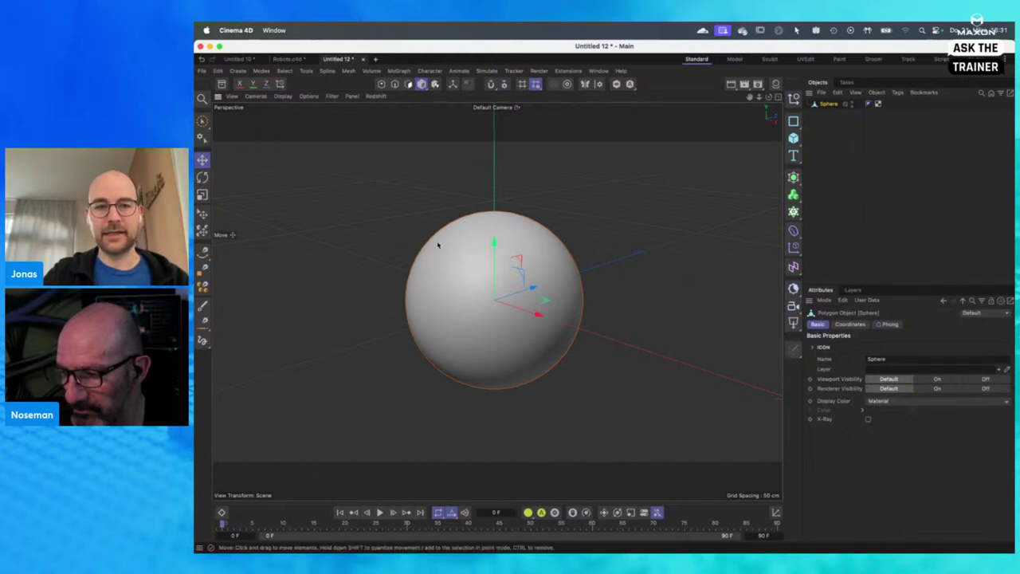
{"action": "left_click", "coordinate": [381, 84]}
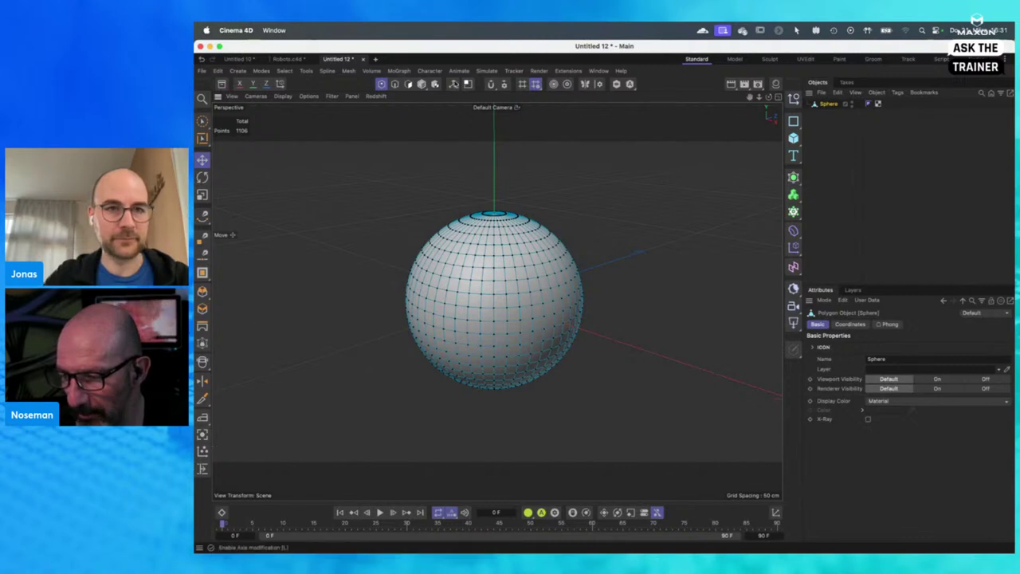
{"action": "left_click", "coordinate": [421, 83]}
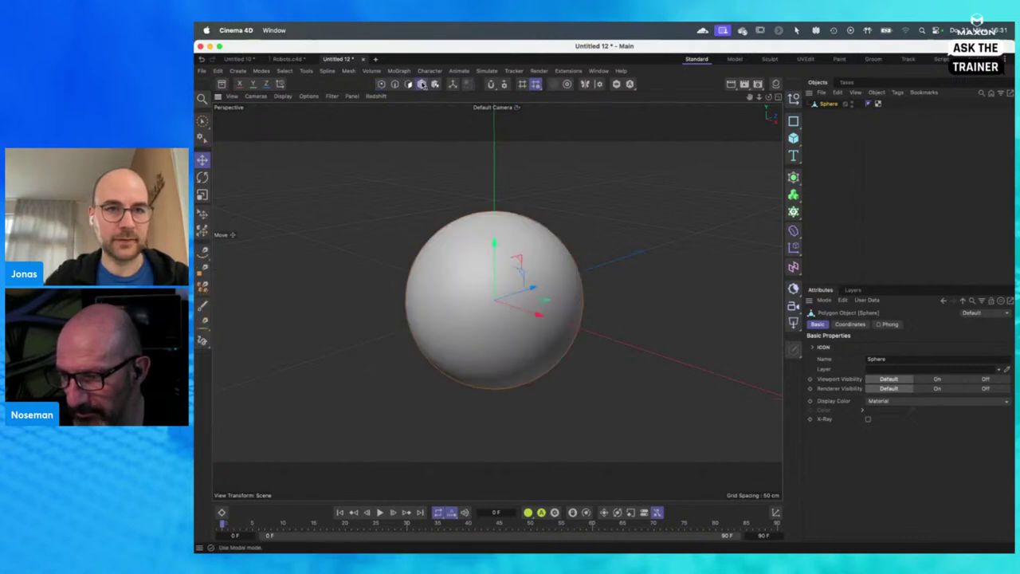
Step: Paint a vertex map across the front of the sphere with the Paint Tool, raising the brush size to 100 and lowering hardness to 0%
{"action": "left_click", "coordinate": [203, 305]}
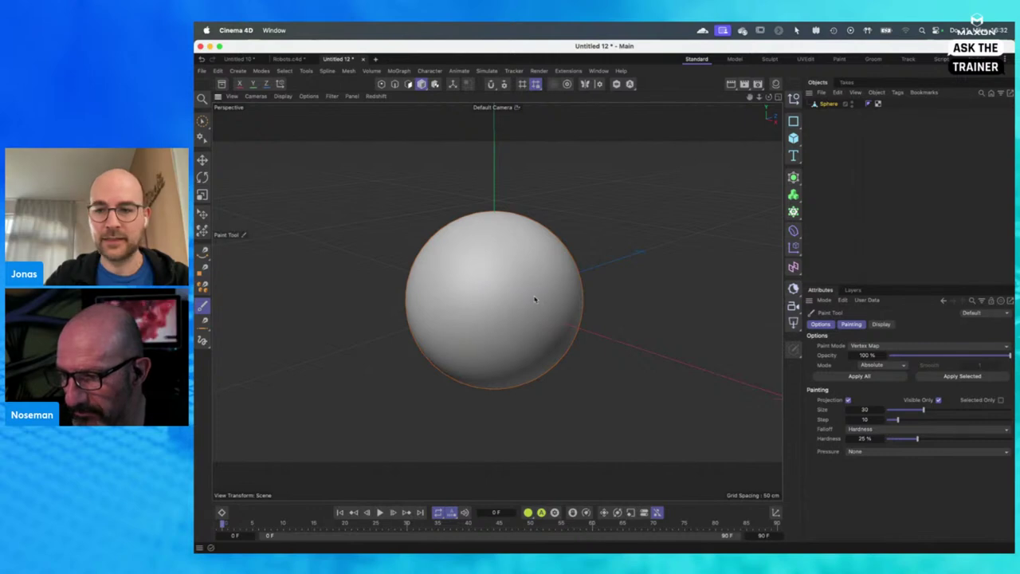
{"action": "mouse_move", "coordinate": [535, 298]}
{"action": "left_mouse_down"}
{"action": "mouse_move", "coordinate": [532, 289]}
{"action": "mouse_move", "coordinate": [492, 324]}
{"action": "mouse_move", "coordinate": [457, 298]}
{"action": "mouse_move", "coordinate": [501, 308]}
{"action": "left_mouse_up"}
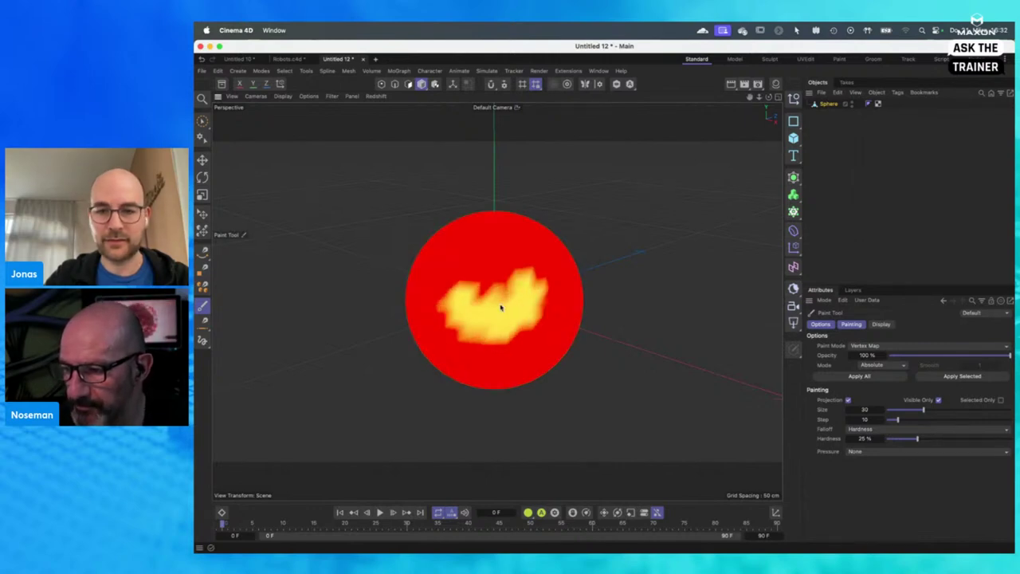
{"action": "left_click_drag", "start_coordinate": [904, 412], "coordinate": [934, 410]}
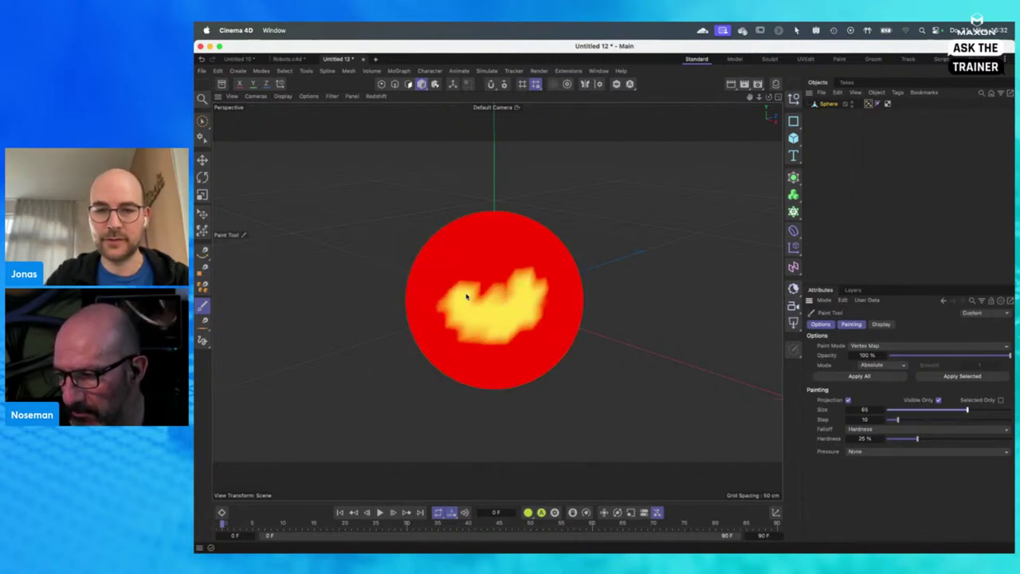
{"action": "mouse_move", "coordinate": [467, 296]}
{"action": "left_mouse_down"}
{"action": "mouse_move", "coordinate": [534, 306]}
{"action": "mouse_move", "coordinate": [528, 340]}
{"action": "mouse_move", "coordinate": [458, 343]}
{"action": "left_mouse_up"}
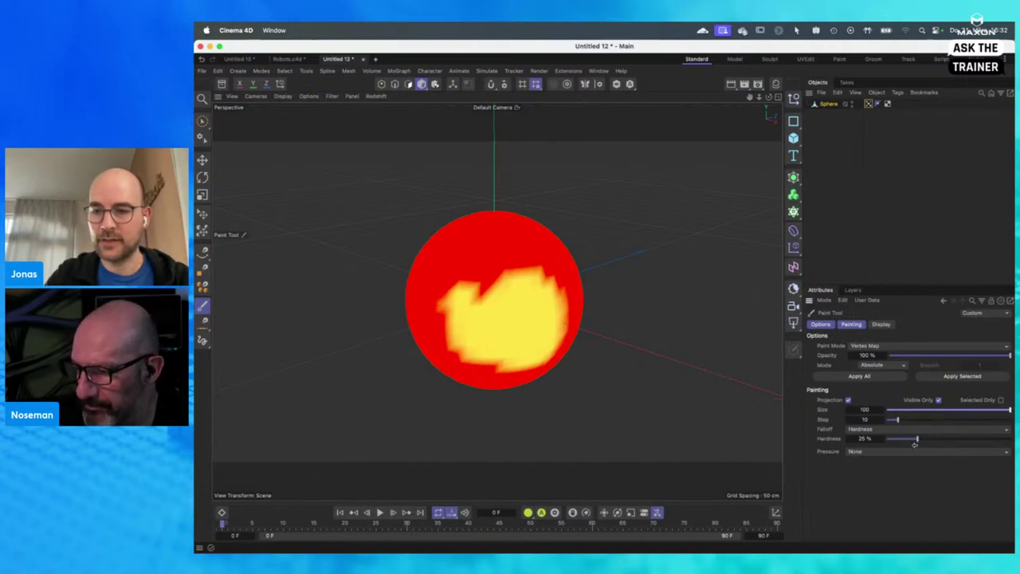
{"action": "left_click_drag", "start_coordinate": [916, 438], "coordinate": [879, 444]}
{"action": "mouse_move", "coordinate": [455, 296]}
{"action": "left_mouse_down"}
{"action": "mouse_move", "coordinate": [496, 269]}
{"action": "mouse_move", "coordinate": [534, 306]}
{"action": "mouse_move", "coordinate": [487, 292]}
{"action": "mouse_move", "coordinate": [611, 342]}
{"action": "left_mouse_up"}
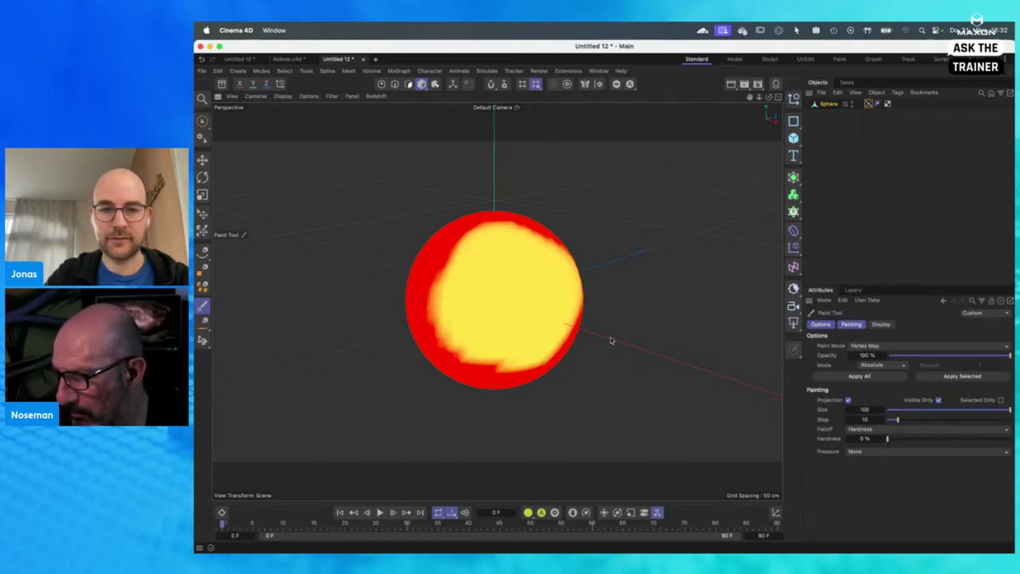
Step: Set the Paint Tool's mode to Smooth for the sphere's vertex map
{"action": "left_click", "coordinate": [900, 367]}
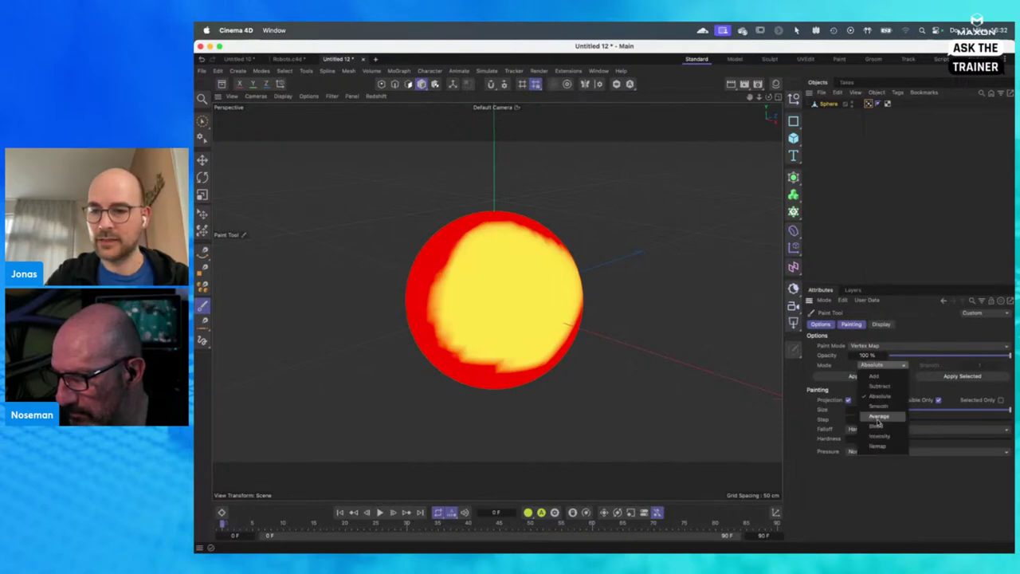
{"action": "left_click", "coordinate": [890, 408]}
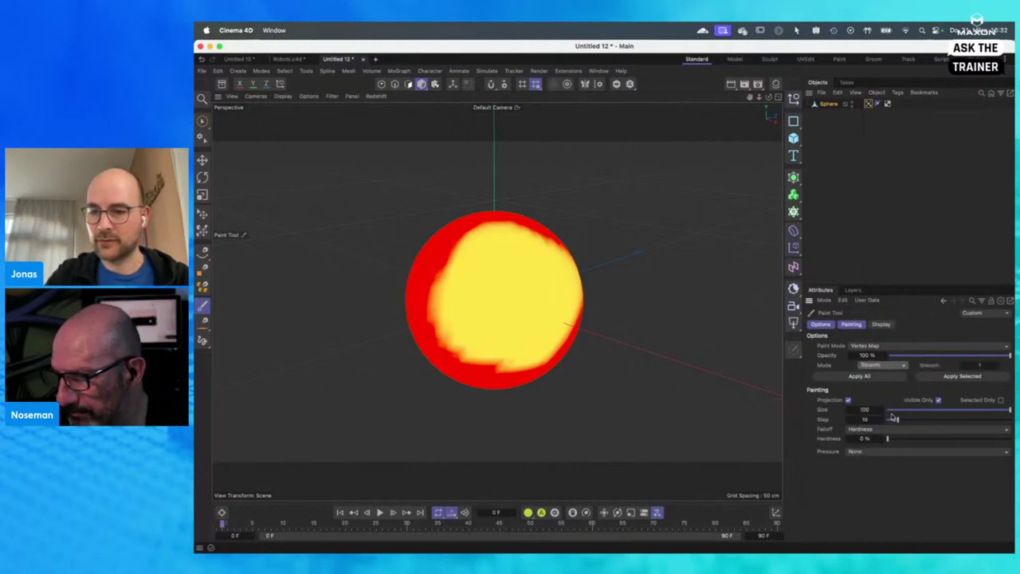
Step: Smooth the sphere's painted vertex map by applying the Smooth mode to the whole map three times
{"action": "left_click", "coordinate": [860, 376]}
{"action": "left_click", "coordinate": [860, 377]}
{"action": "left_click", "coordinate": [860, 377]}
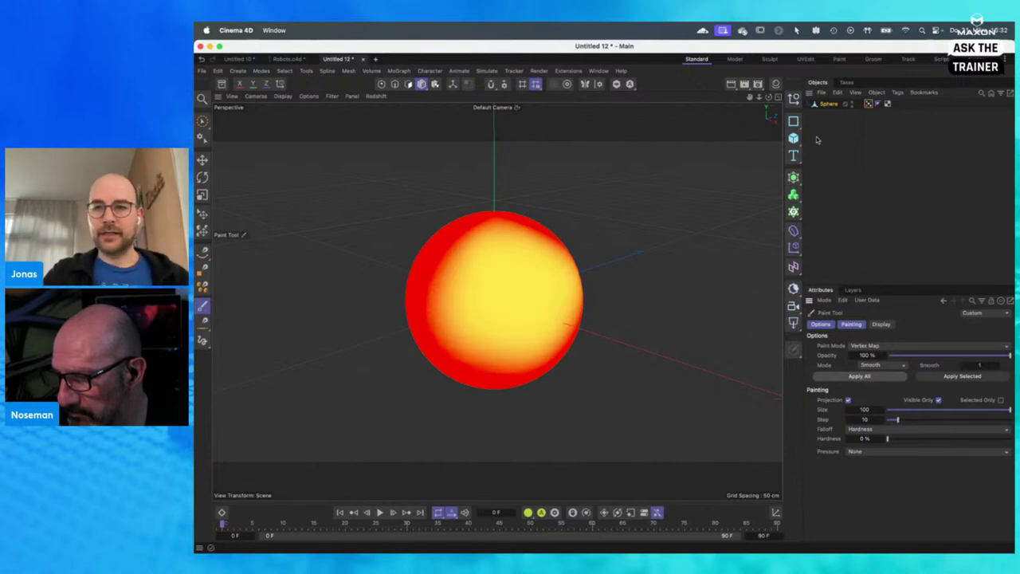
Step: Create a null object and move it from the sphere's centre to just outside its surface
{"action": "left_click", "coordinate": [827, 104]}
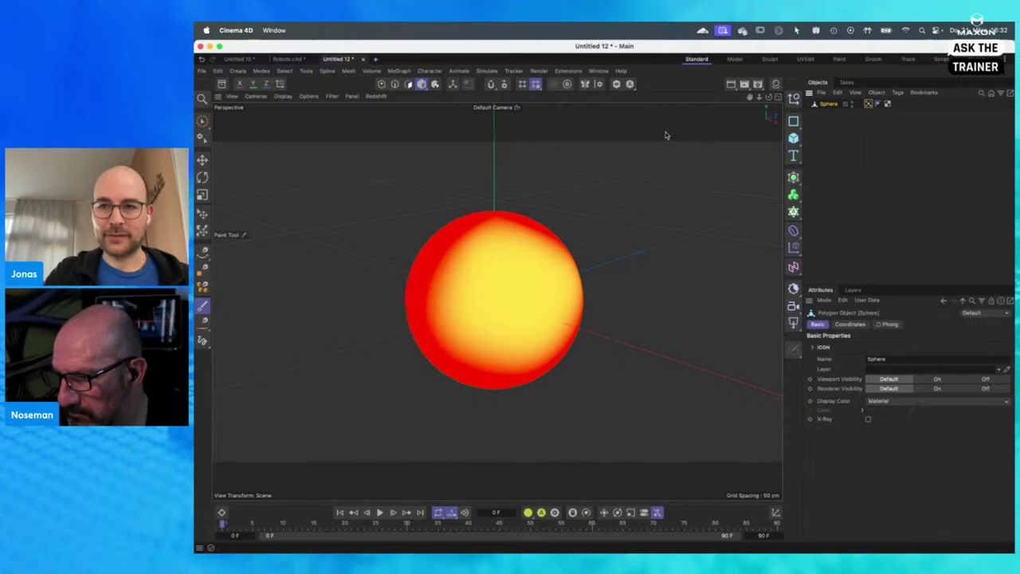
{"action": "left_click", "coordinate": [794, 98]}
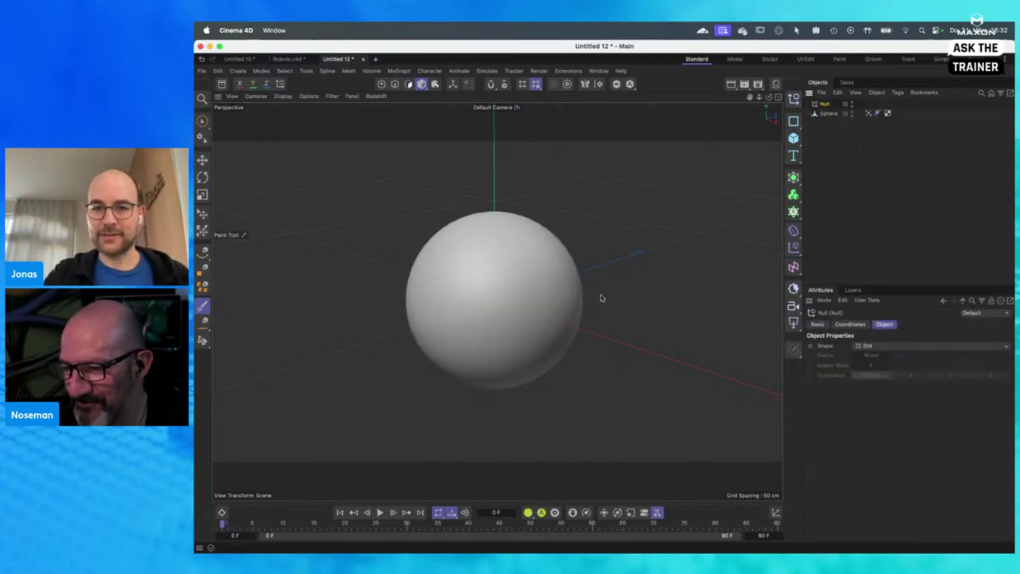
{"action": "mouse_move", "coordinate": [541, 312]}
{"action": "left_mouse_down", "text": "alt"}
{"action": "mouse_move", "coordinate": [507, 321]}
{"action": "mouse_move", "coordinate": [603, 325]}
{"action": "mouse_move", "coordinate": [531, 287]}
{"action": "mouse_move", "coordinate": [535, 318]}
{"action": "left_mouse_up", "text": "alt"}
{"action": "key", "text": "e"}
{"action": "left_click_drag", "start_coordinate": [582, 342], "coordinate": [602, 344], "text": "alt"}
{"action": "left_click_drag", "start_coordinate": [547, 291], "coordinate": [547, 273]}
{"action": "left_click_drag", "start_coordinate": [518, 355], "coordinate": [516, 338], "text": "alt"}
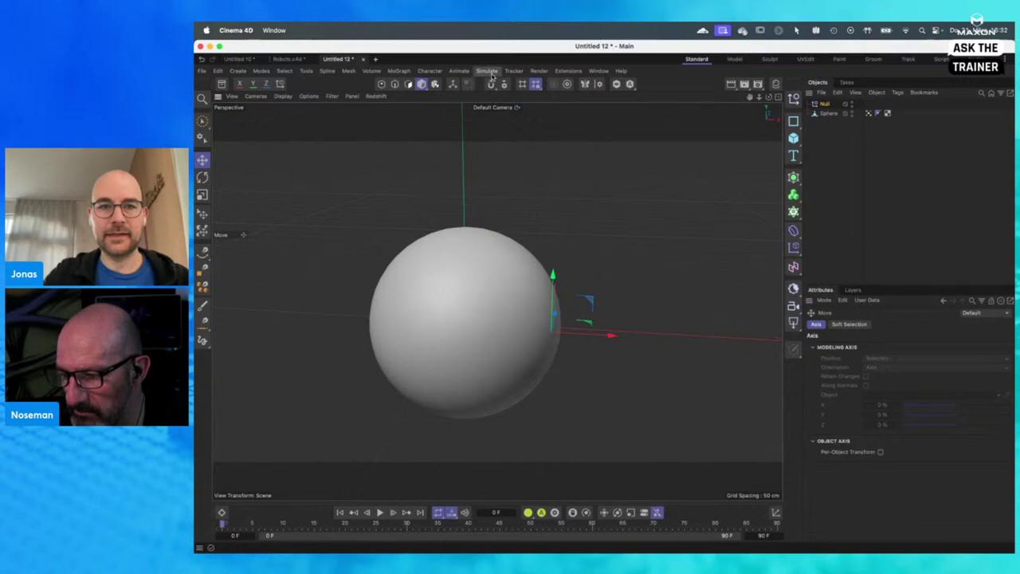
Step: Create a cluster on the sphere with Create Cluster and delete the separate, manually added null
{"action": "left_click", "coordinate": [430, 71]}
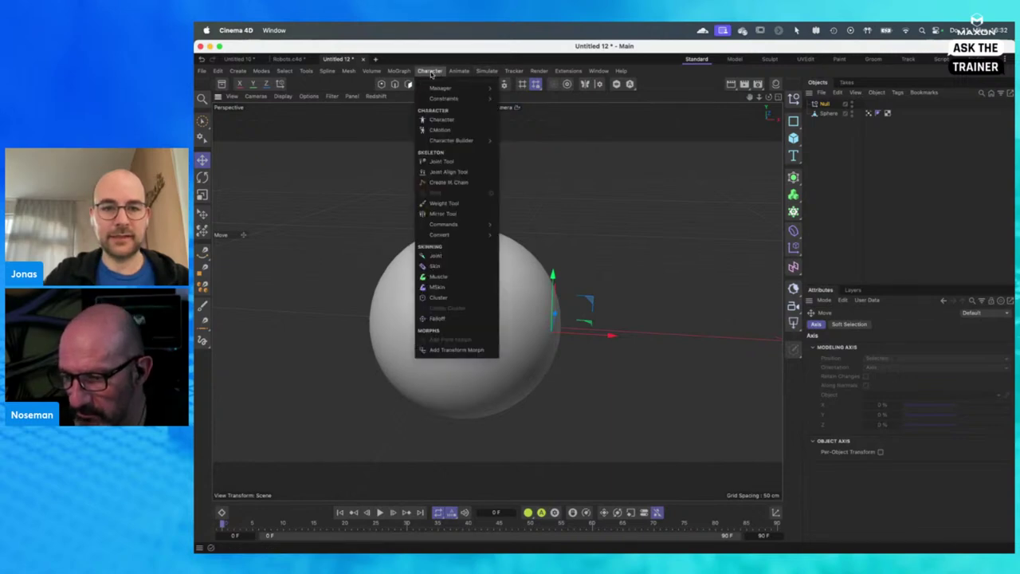
{"action": "left_click", "coordinate": [833, 114]}
{"action": "left_click", "coordinate": [827, 114]}
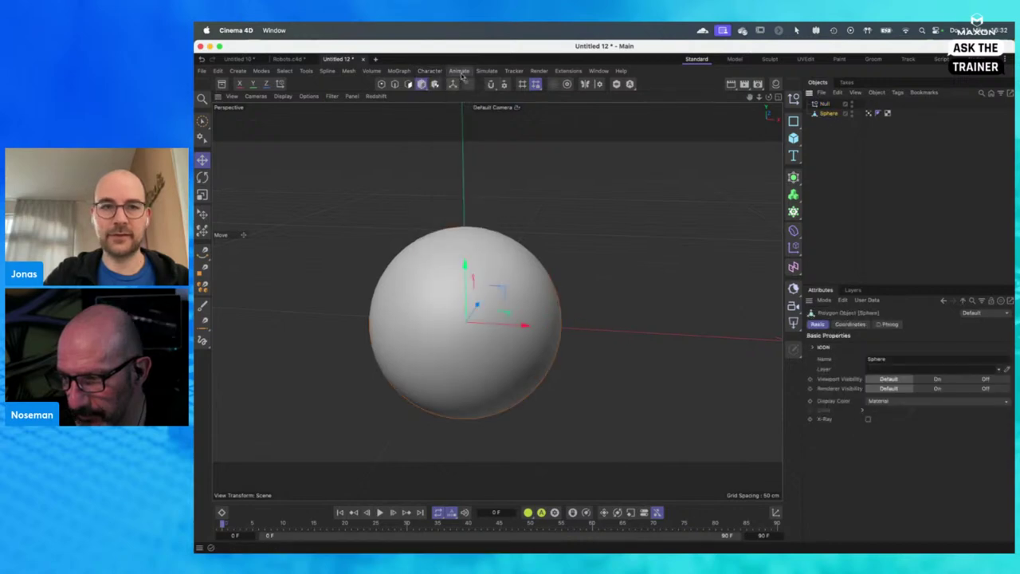
{"action": "left_click", "coordinate": [427, 72]}
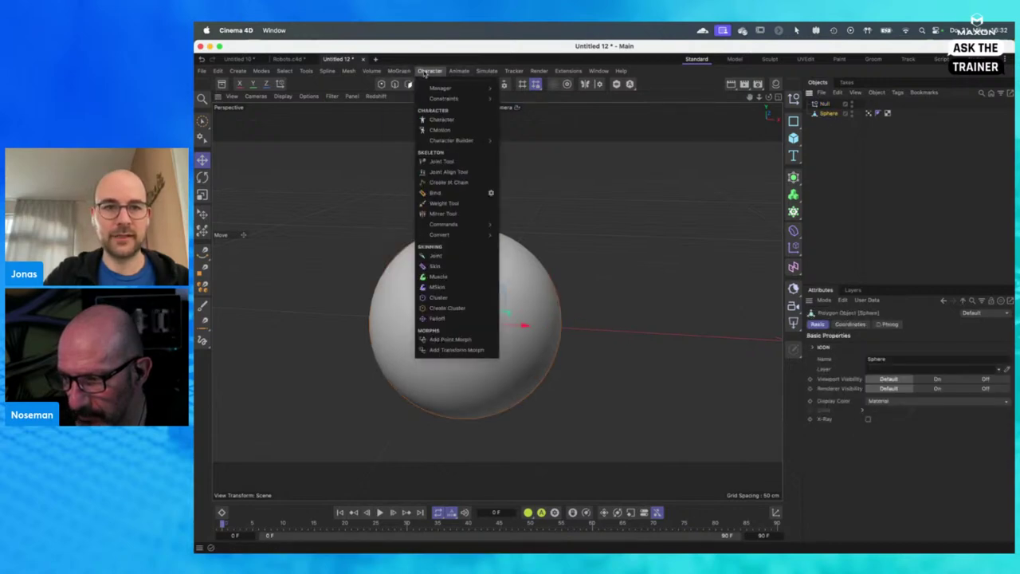
{"action": "left_click", "coordinate": [443, 308]}
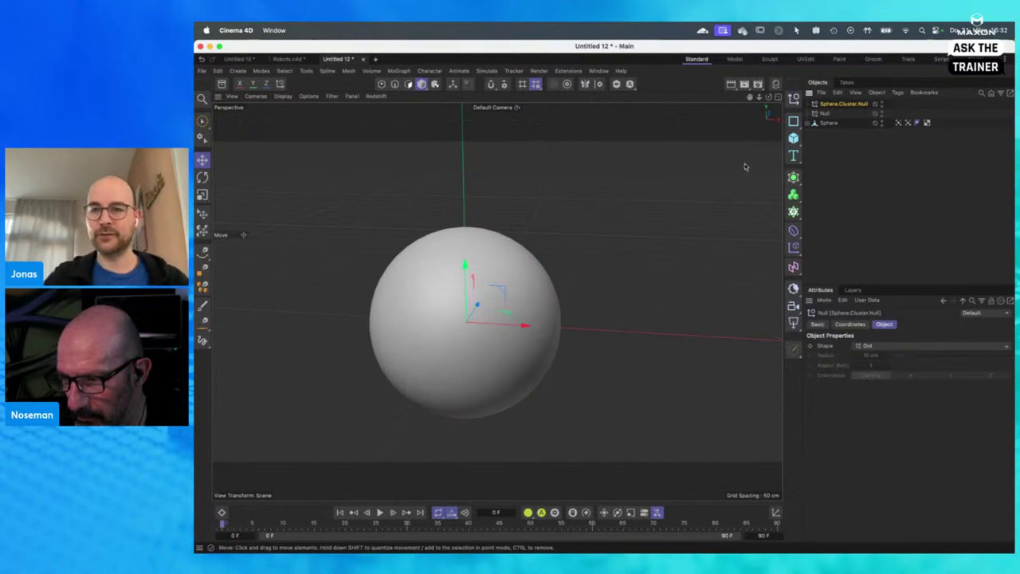
{"action": "left_click", "coordinate": [829, 132]}
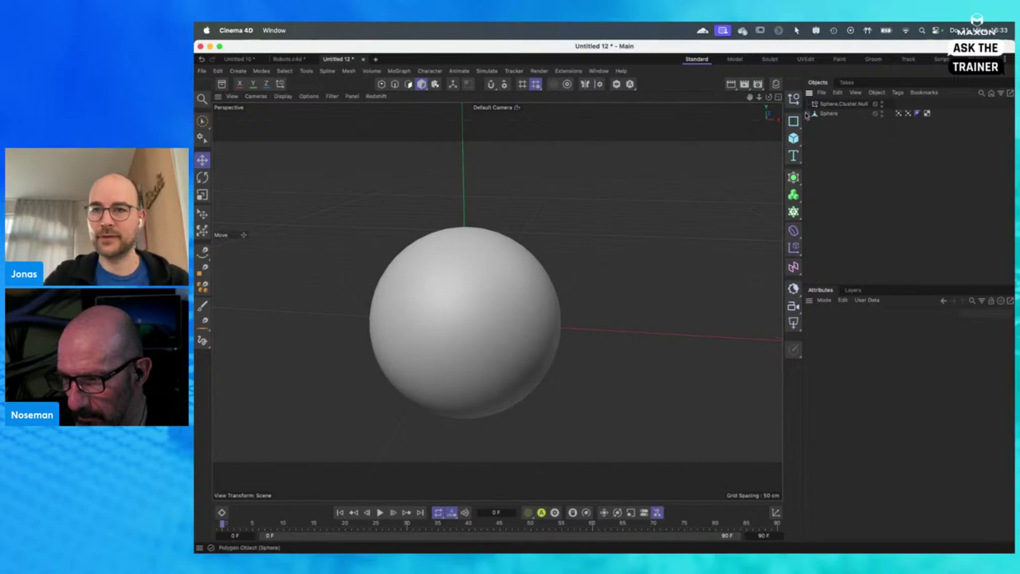
Step: Compare the sphere's two vertex map tags and examine the settings of the cluster deformer under the sphere
{"action": "left_click", "coordinate": [838, 106]}
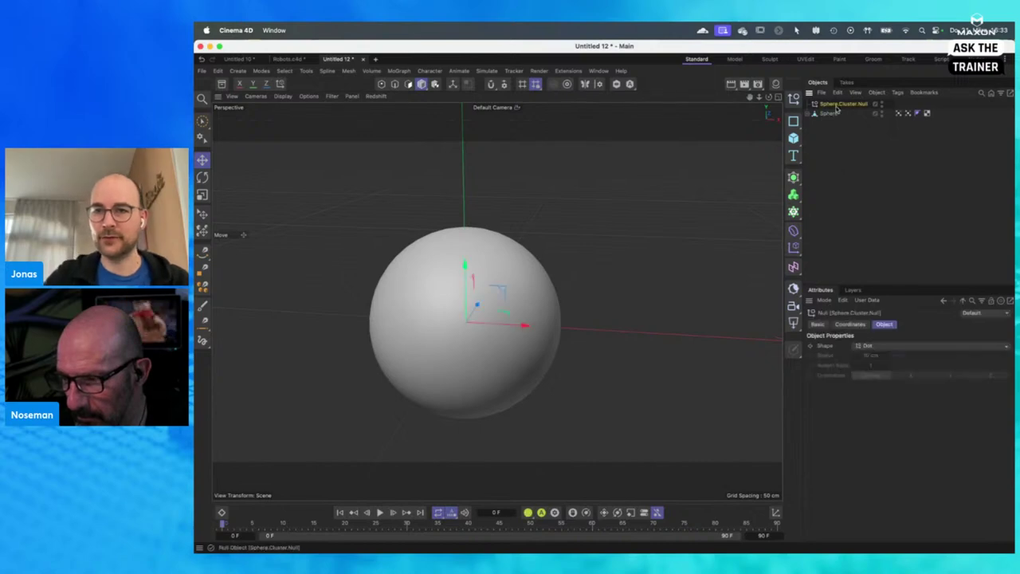
{"action": "left_click", "coordinate": [899, 113]}
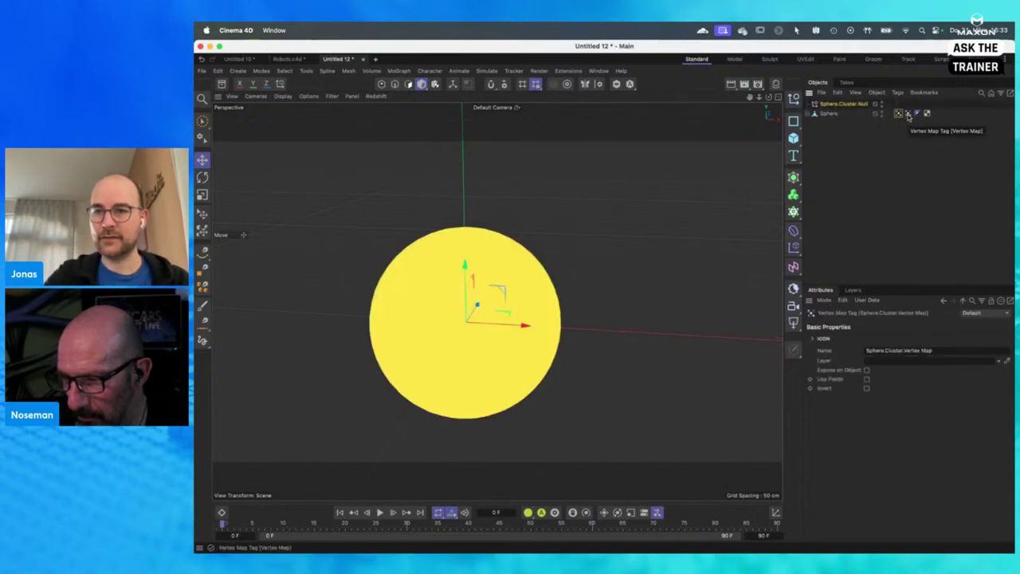
{"action": "left_click", "coordinate": [909, 114]}
{"action": "left_click", "coordinate": [900, 113]}
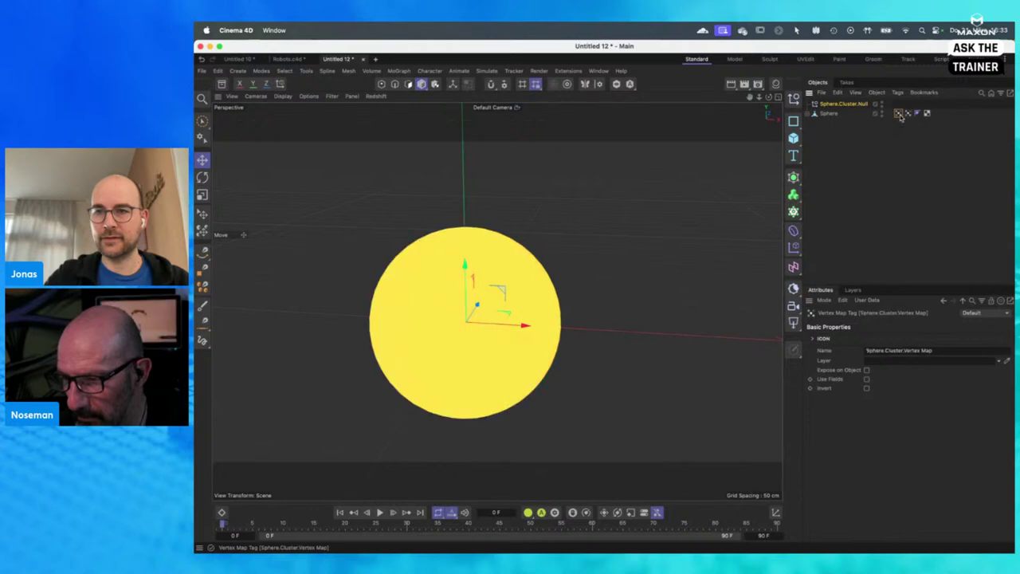
{"action": "left_click", "coordinate": [908, 114]}
{"action": "left_click", "coordinate": [840, 104]}
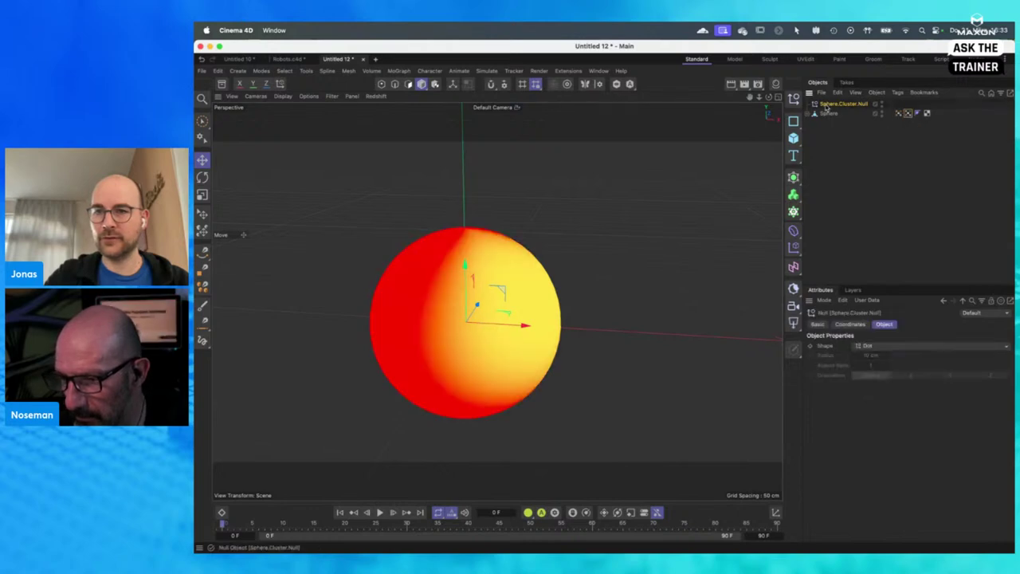
{"action": "left_click", "coordinate": [814, 114]}
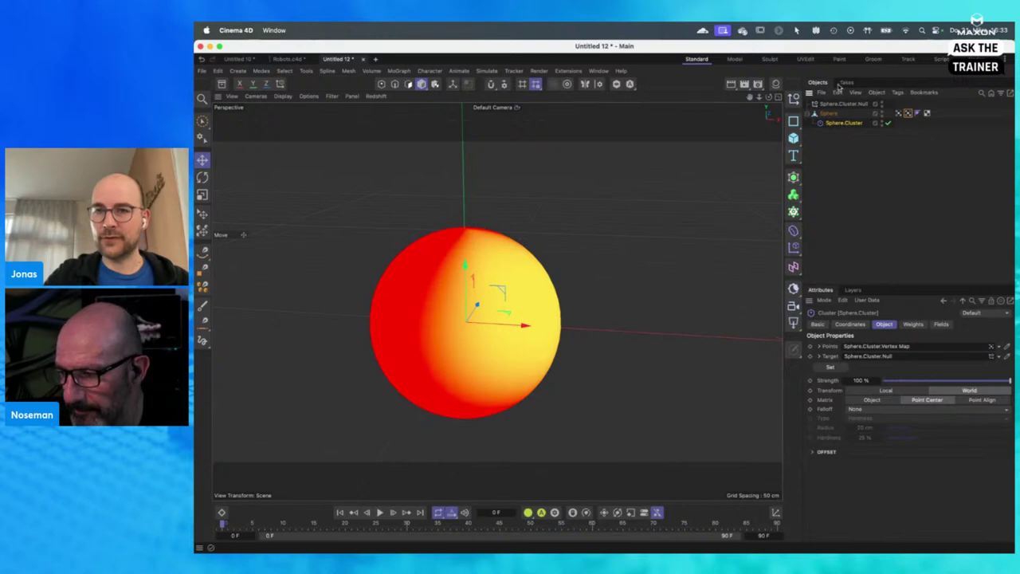
Step: Try moving the cluster null along the X axis, and undo the move
{"action": "key", "text": "e"}
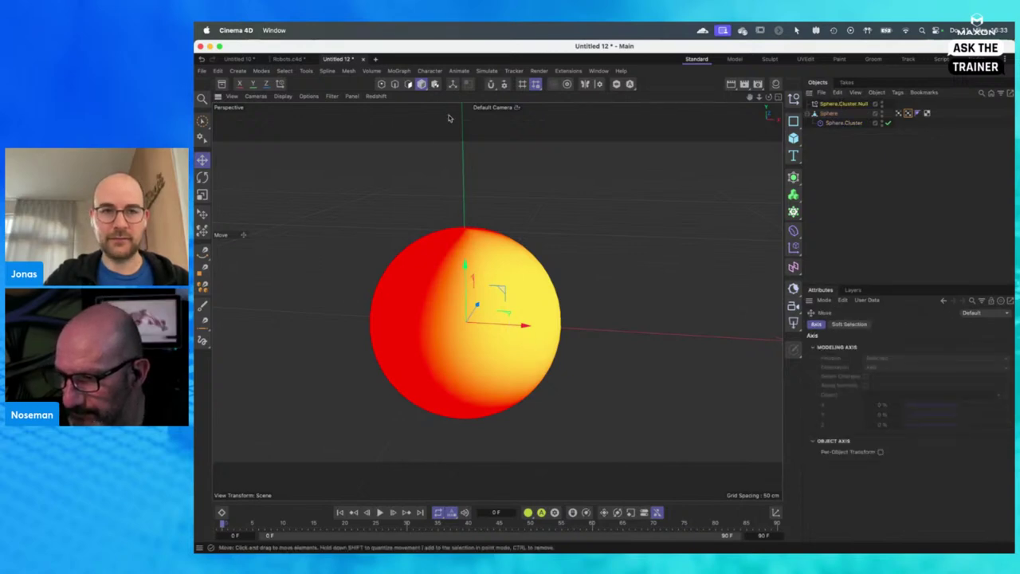
{"action": "left_click_drag", "start_coordinate": [557, 319], "coordinate": [587, 321]}
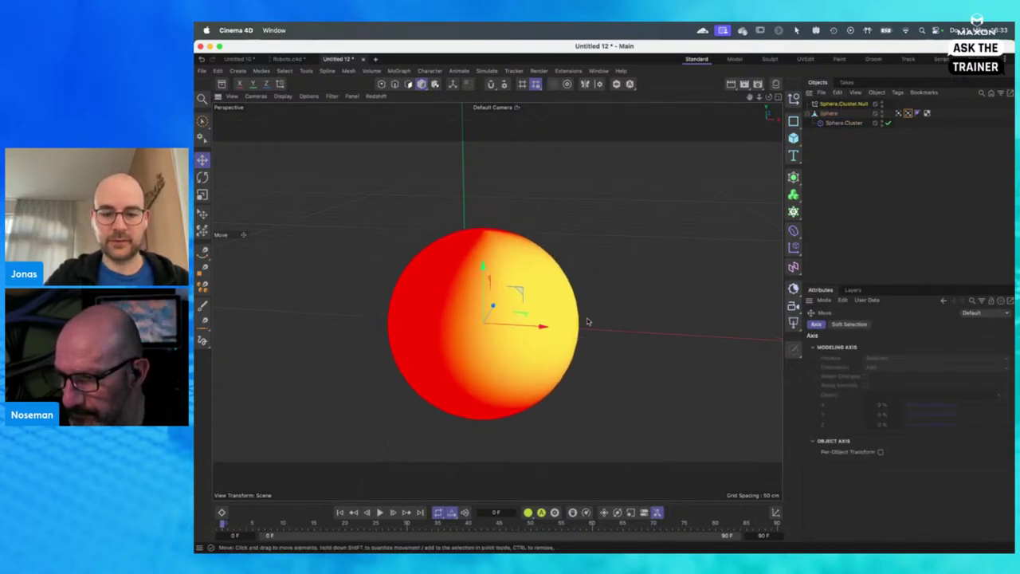
{"action": "key", "text": "super+z"}
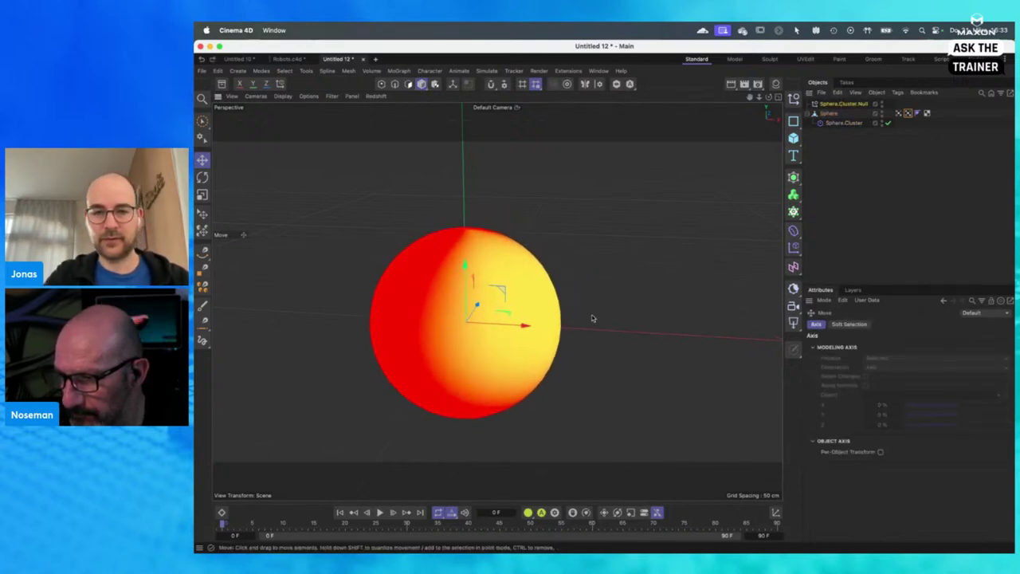
Step: Delete the Sphere.Cluster.Vertex Map tag and assign the painted Vertex Map as the cluster's Points
{"action": "left_click", "coordinate": [833, 125]}
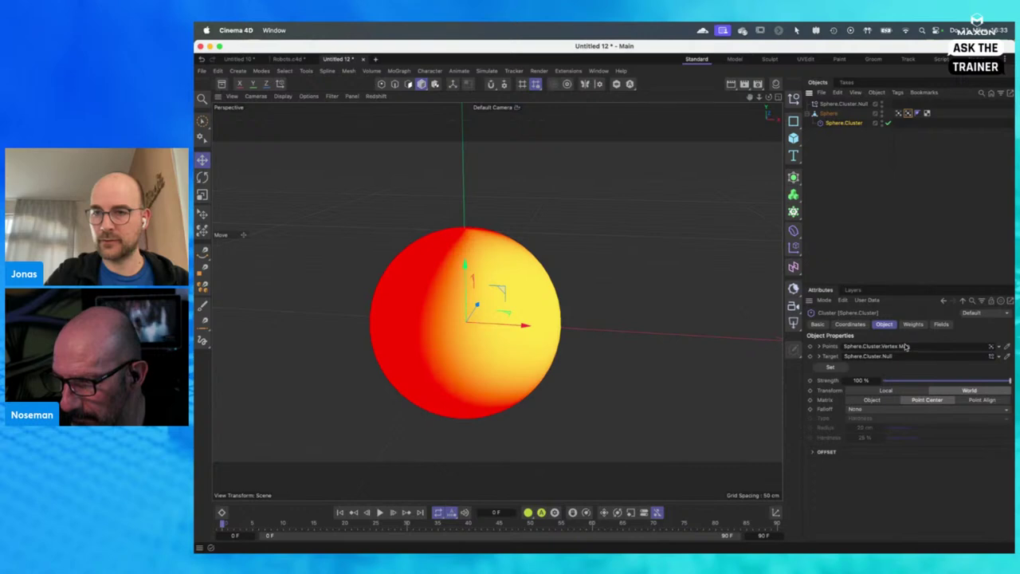
{"action": "double_click", "coordinate": [898, 113]}
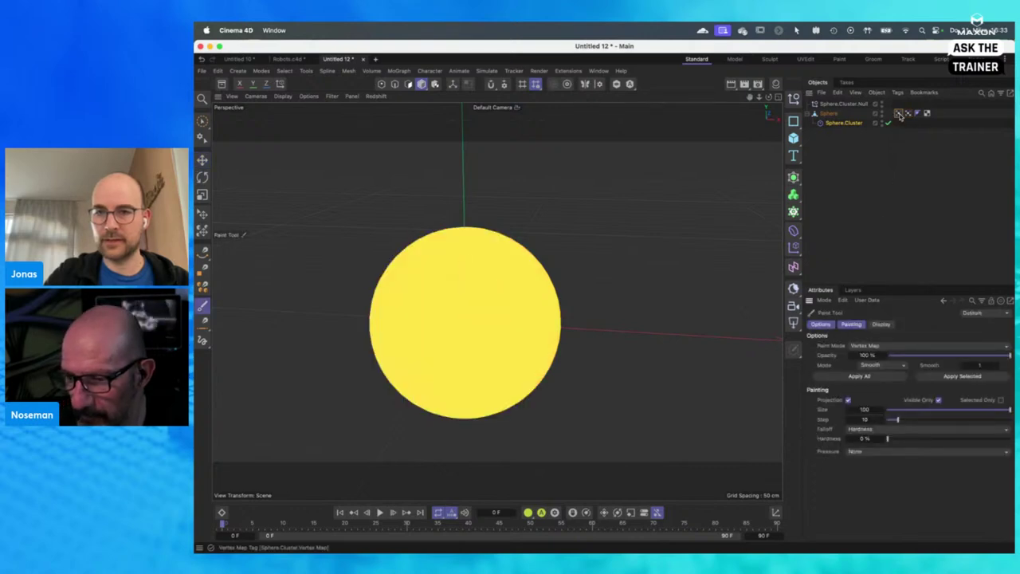
{"action": "left_click", "coordinate": [900, 115]}
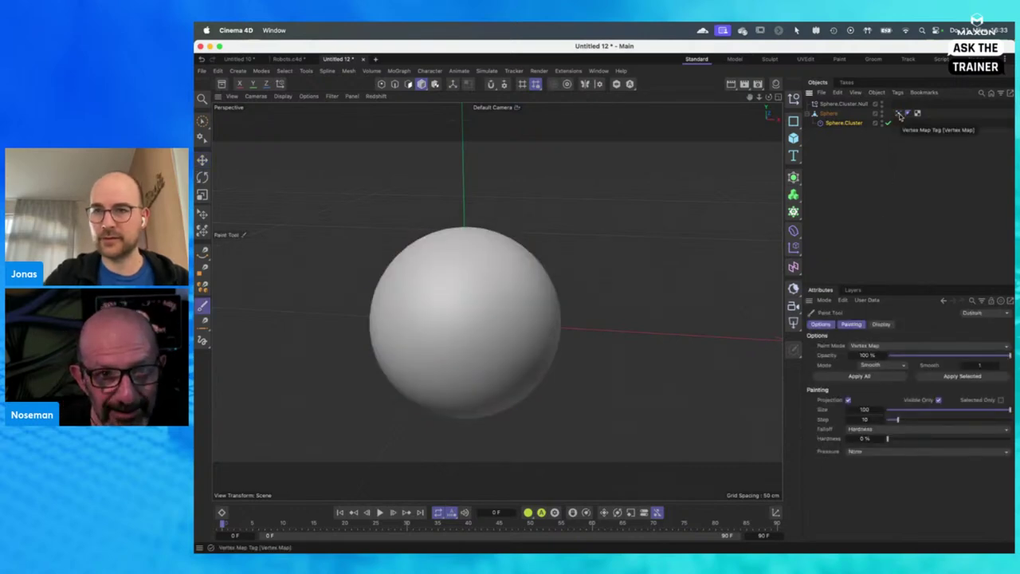
{"action": "left_click", "coordinate": [900, 115]}
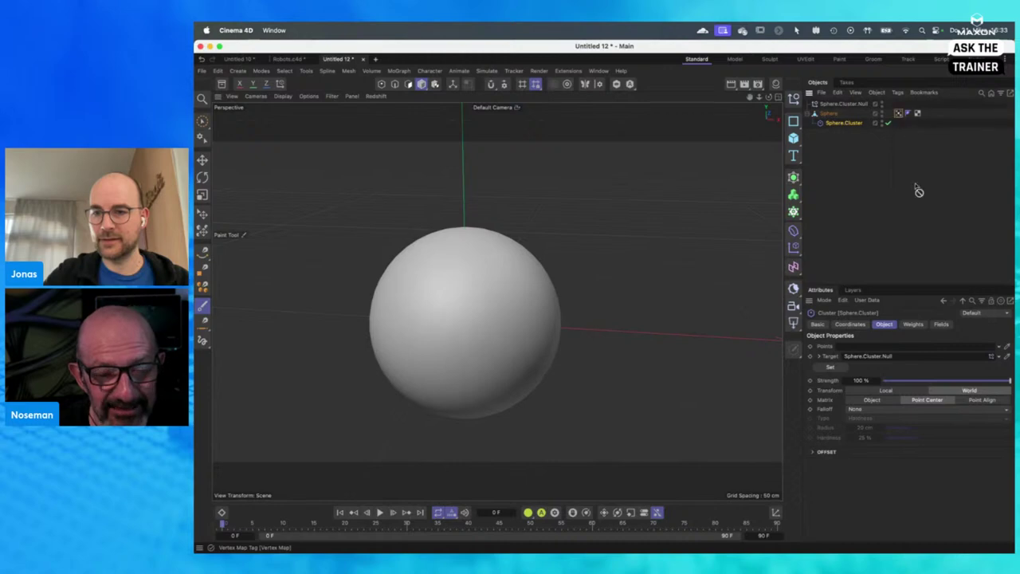
{"action": "left_click_drag", "start_coordinate": [889, 358], "coordinate": [886, 347]}
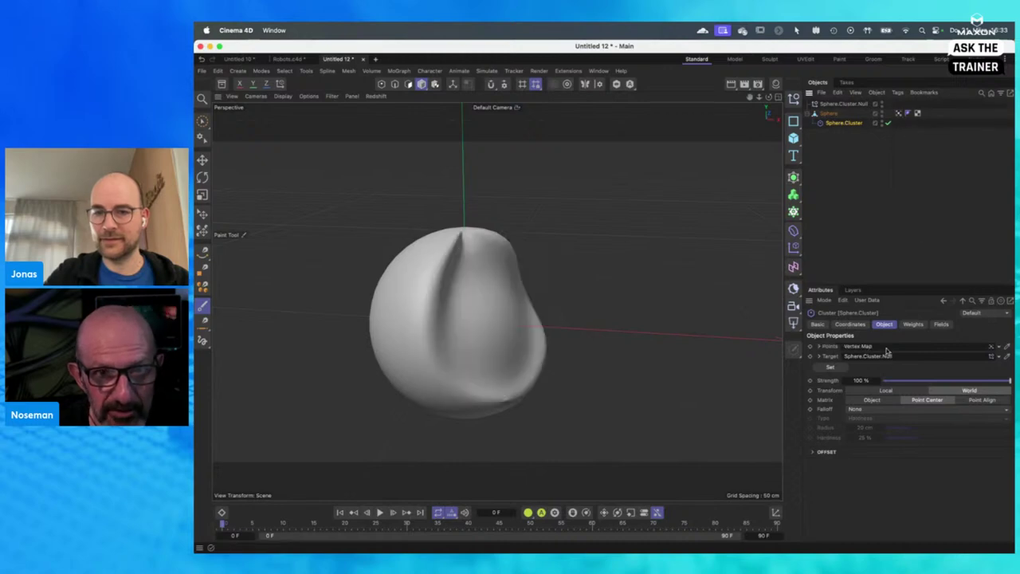
Step: Move Sphere.Cluster.Null to about X 110 cm, Y 33 cm, Z 31 cm to stretch the painted side of the sphere
{"action": "left_click", "coordinate": [842, 199]}
{"action": "left_click", "coordinate": [843, 103]}
{"action": "key", "text": "e"}
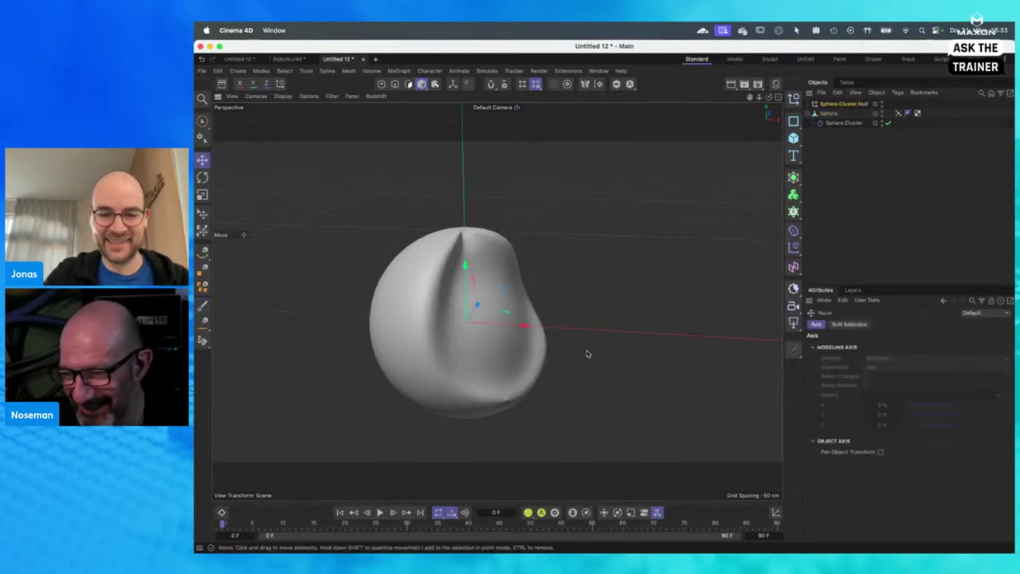
{"action": "left_click", "coordinate": [815, 105]}
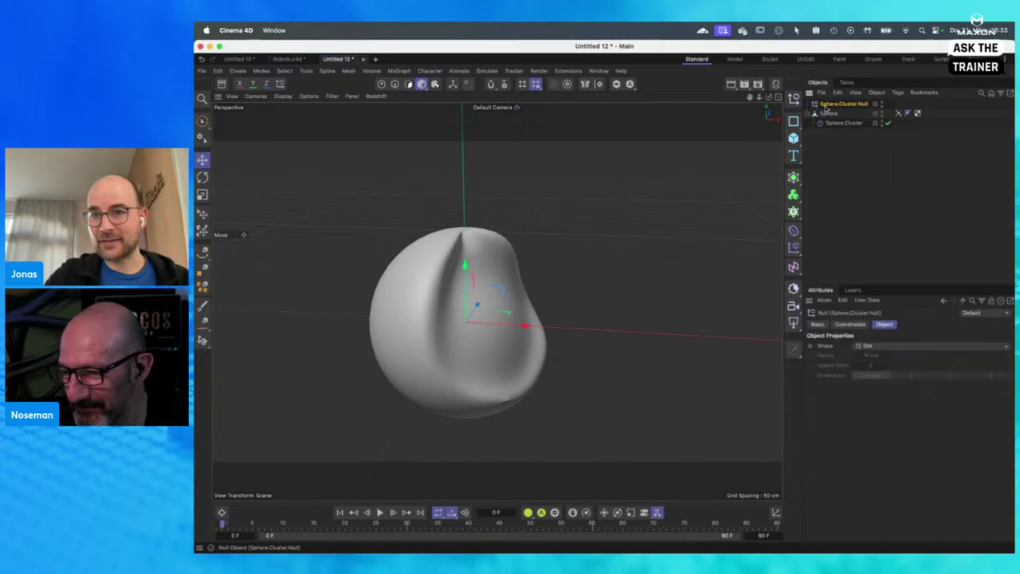
{"action": "left_click_drag", "start_coordinate": [566, 337], "coordinate": [670, 307]}
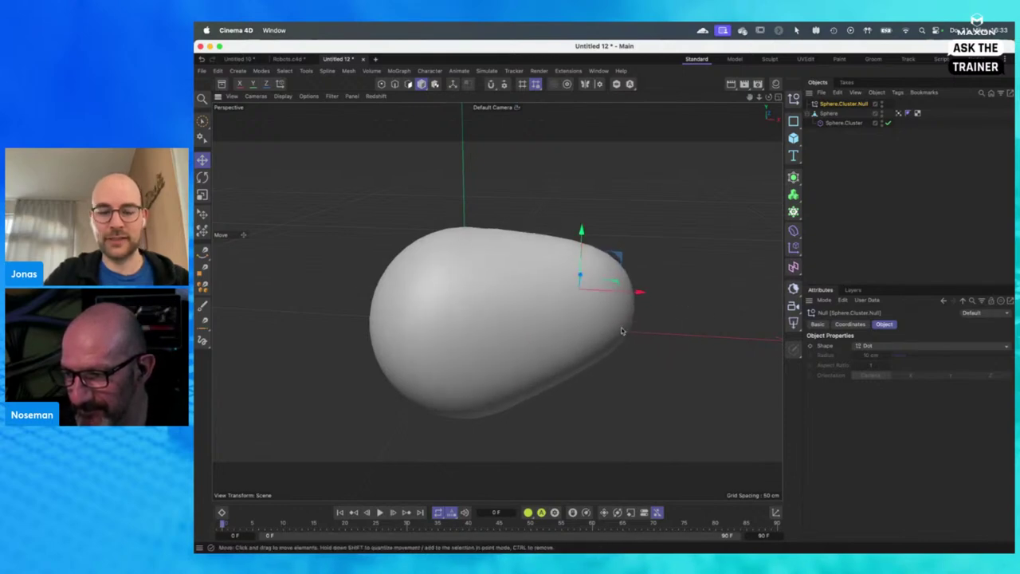
{"action": "mouse_move", "coordinate": [620, 260]}
{"action": "left_mouse_down"}
{"action": "mouse_move", "coordinate": [662, 275]}
{"action": "mouse_move", "coordinate": [569, 264]}
{"action": "mouse_move", "coordinate": [607, 256]}
{"action": "left_mouse_up"}
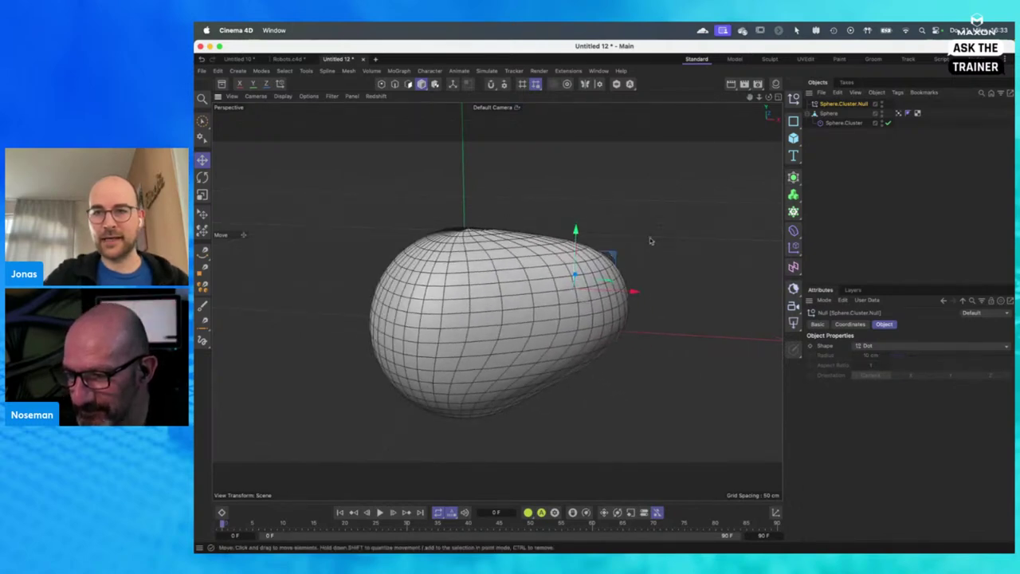
Step: Keyframe the cluster null's position at frame 0, and at frame 39 after raising it to about X 119 cm, Y 89 cm
{"action": "left_click", "coordinate": [849, 324]}
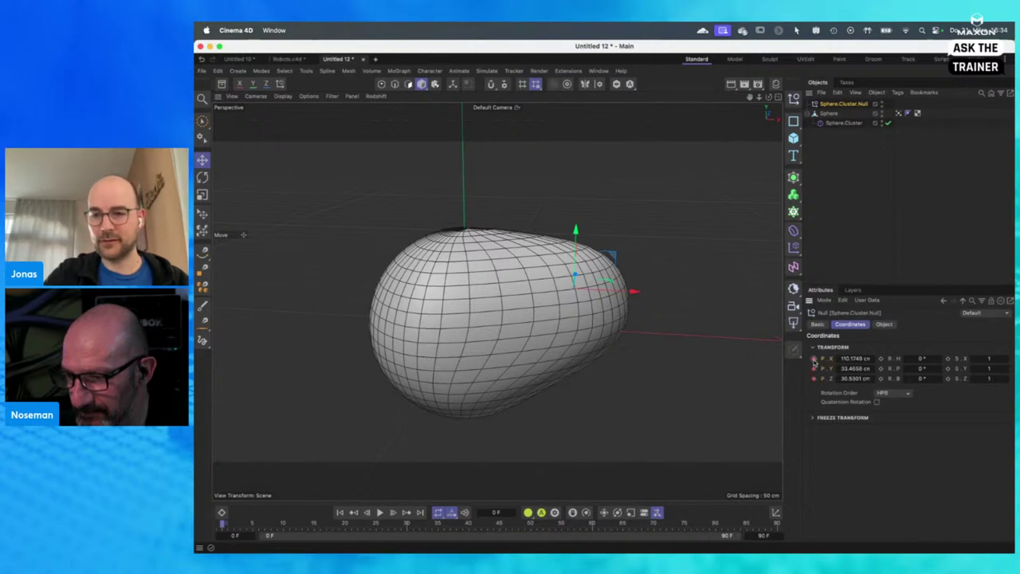
{"action": "left_click", "coordinate": [458, 523]}
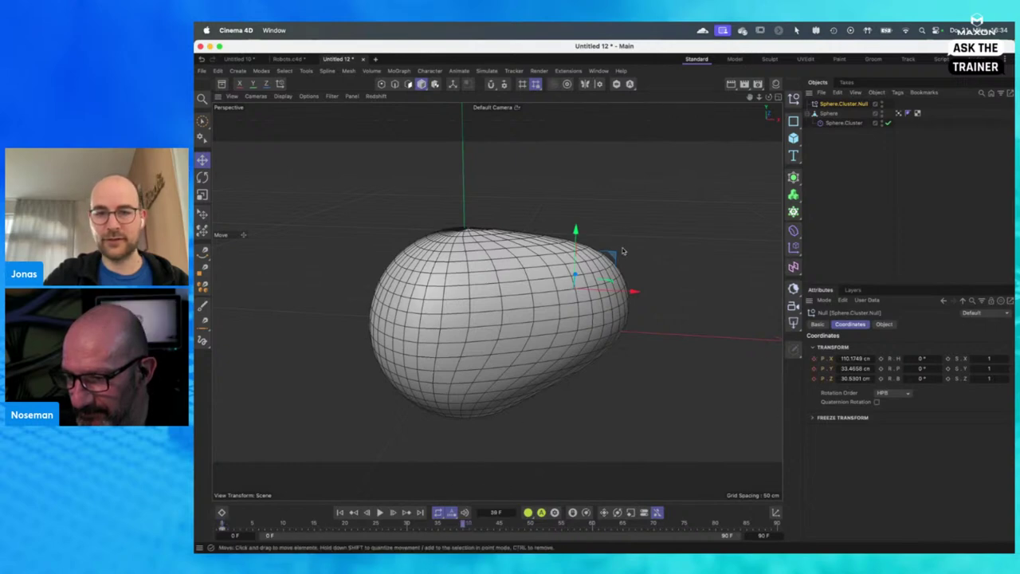
{"action": "left_click_drag", "start_coordinate": [623, 252], "coordinate": [634, 196]}
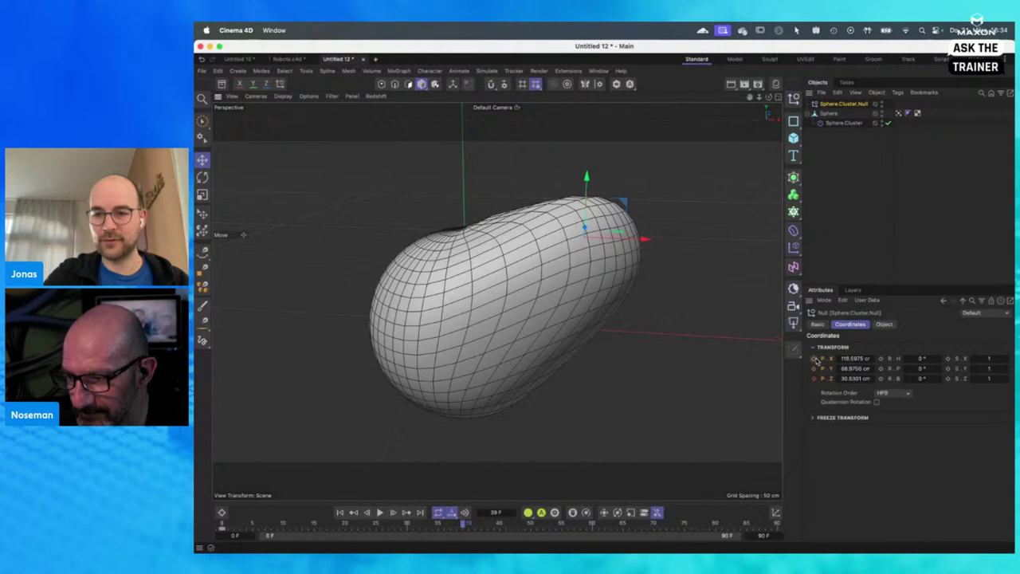
{"action": "left_click", "coordinate": [815, 359]}
Step: At frame 64, lower the cluster null to about X 149 cm, Y -39 cm and keyframe its position
{"action": "left_click", "coordinate": [617, 523]}
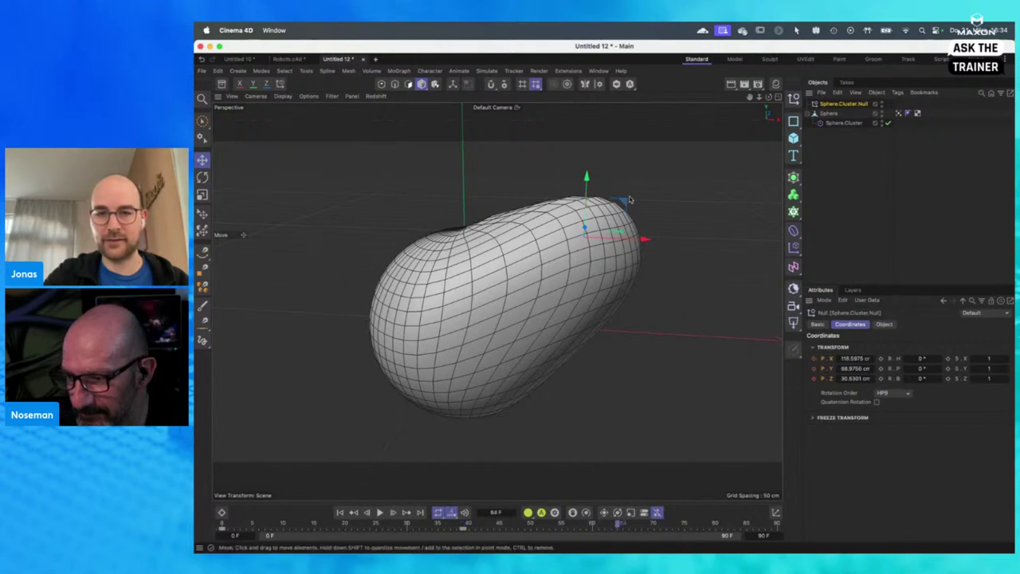
{"action": "left_click_drag", "start_coordinate": [629, 199], "coordinate": [650, 323]}
{"action": "left_click", "coordinate": [814, 360]}
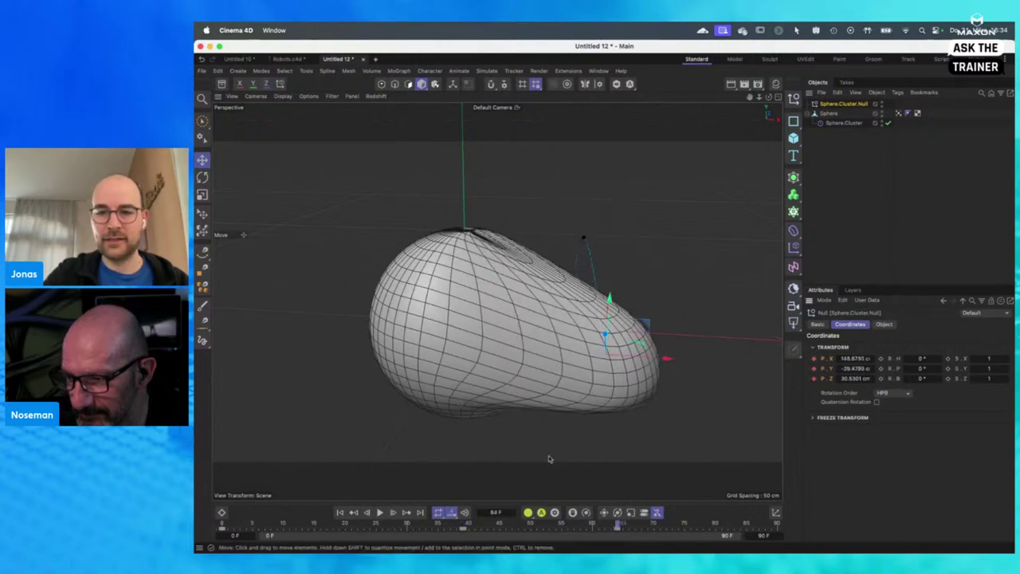
Step: Play the cluster deformation animation from the first frame, stop it and return to the start
{"action": "left_click", "coordinate": [340, 513]}
{"action": "left_click", "coordinate": [380, 513]}
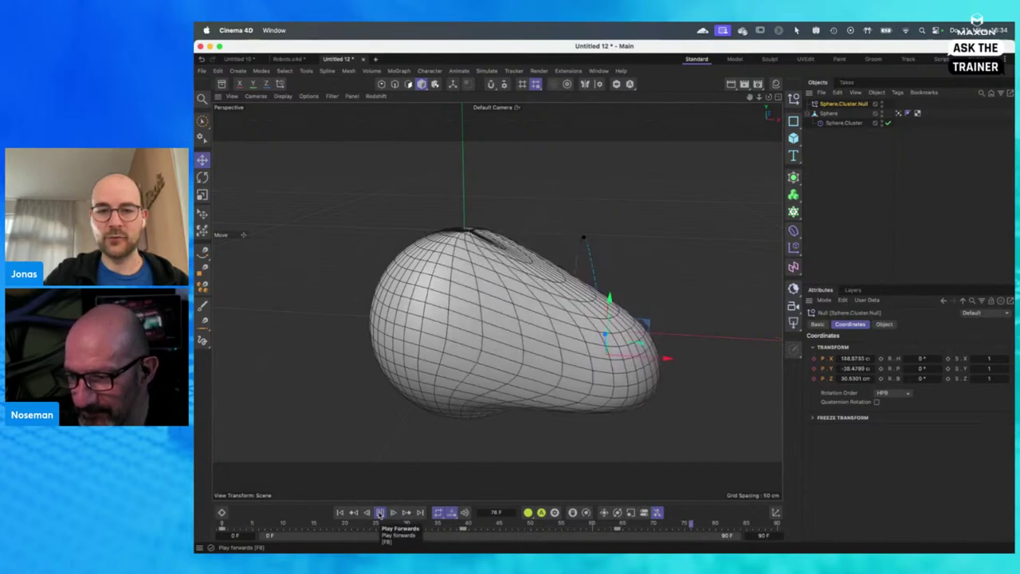
{"action": "left_click", "coordinate": [380, 512]}
{"action": "left_click", "coordinate": [341, 513]}
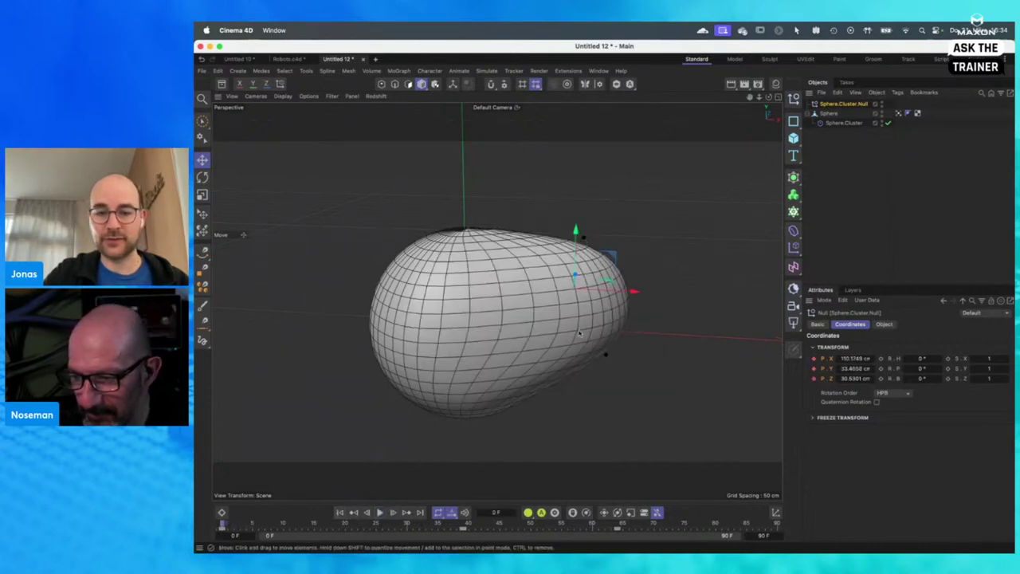
Step: Rotate the cluster null slightly to twist the stretched end, and select the sphere
{"action": "key", "text": "r"}
{"action": "left_click_drag", "start_coordinate": [583, 327], "coordinate": [571, 263]}
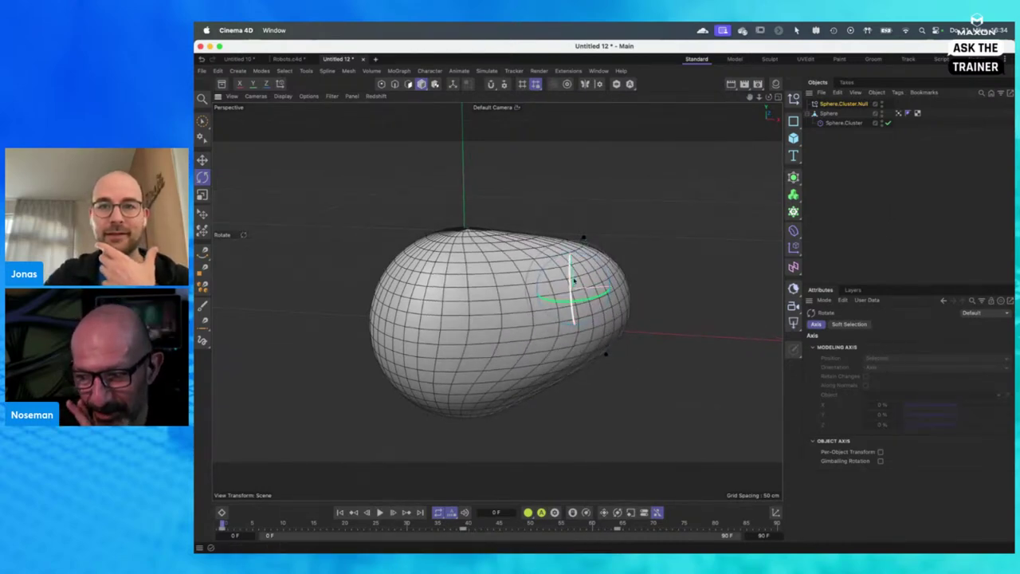
{"action": "left_click", "coordinate": [829, 113]}
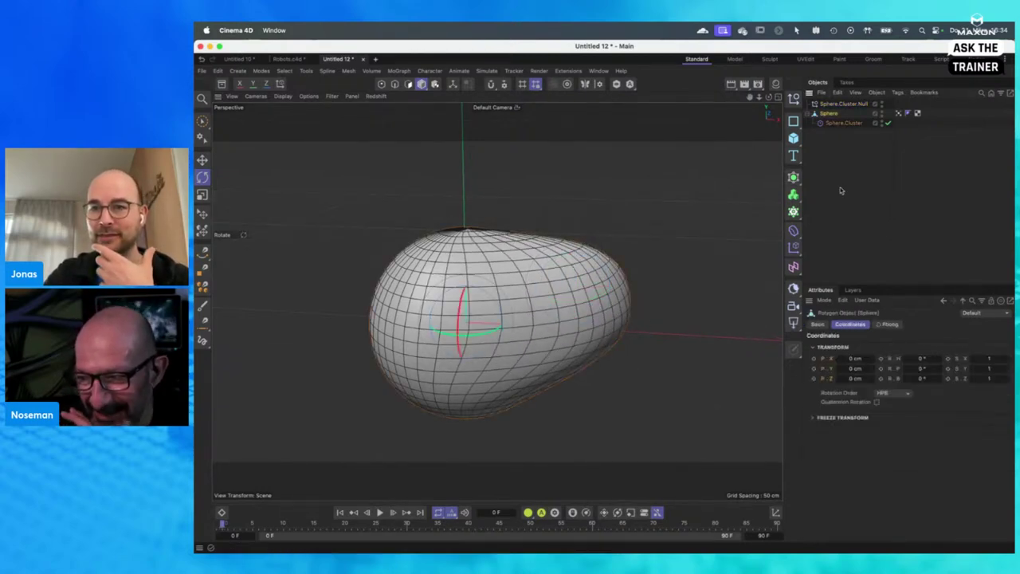
Step: Add a Jiggle deformer as a child of the sphere and place it below the cluster deformer
{"action": "left_click", "coordinate": [794, 230]}
{"action": "left_click", "coordinate": [794, 231]}
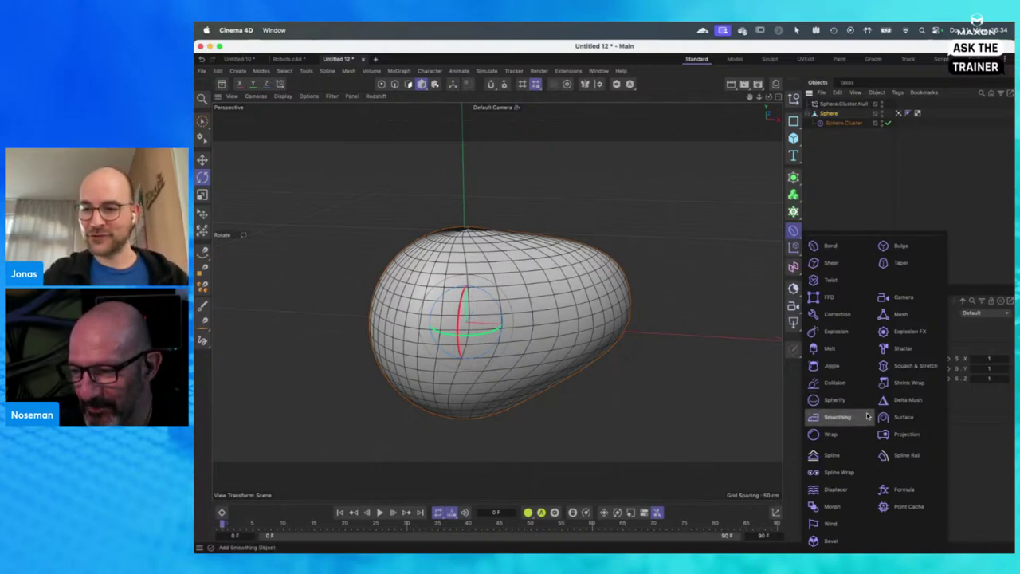
{"action": "left_click", "coordinate": [840, 366]}
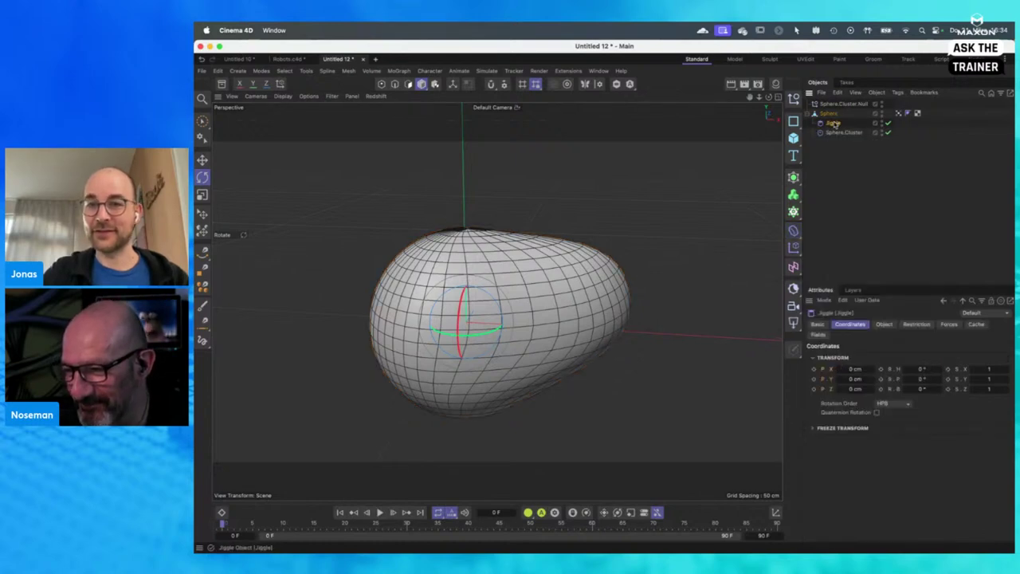
{"action": "left_click_drag", "start_coordinate": [833, 125], "coordinate": [846, 140]}
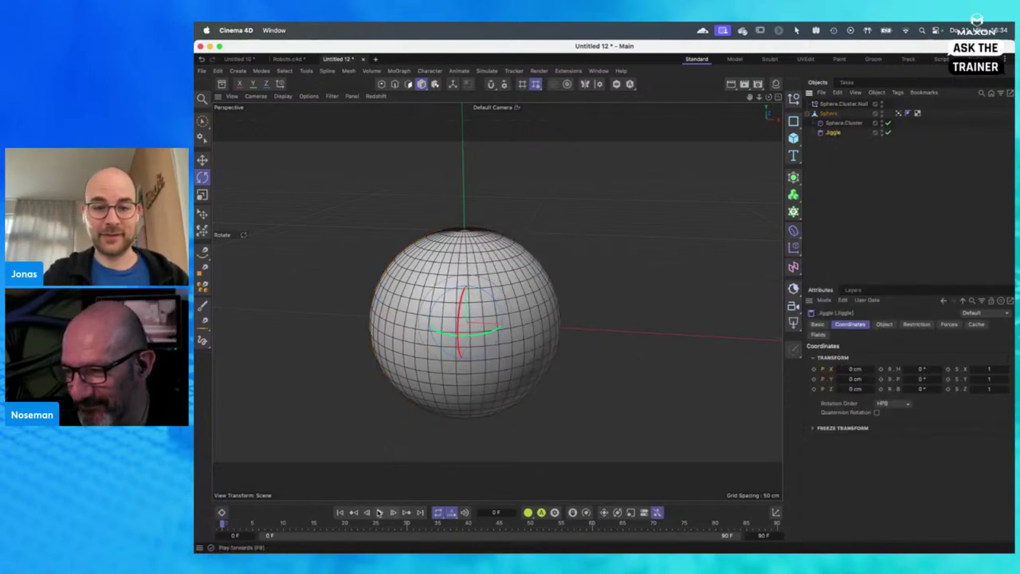
Step: Play the animation and set the Jiggle deformer's Stiffness to 12%
{"action": "left_click", "coordinate": [379, 513]}
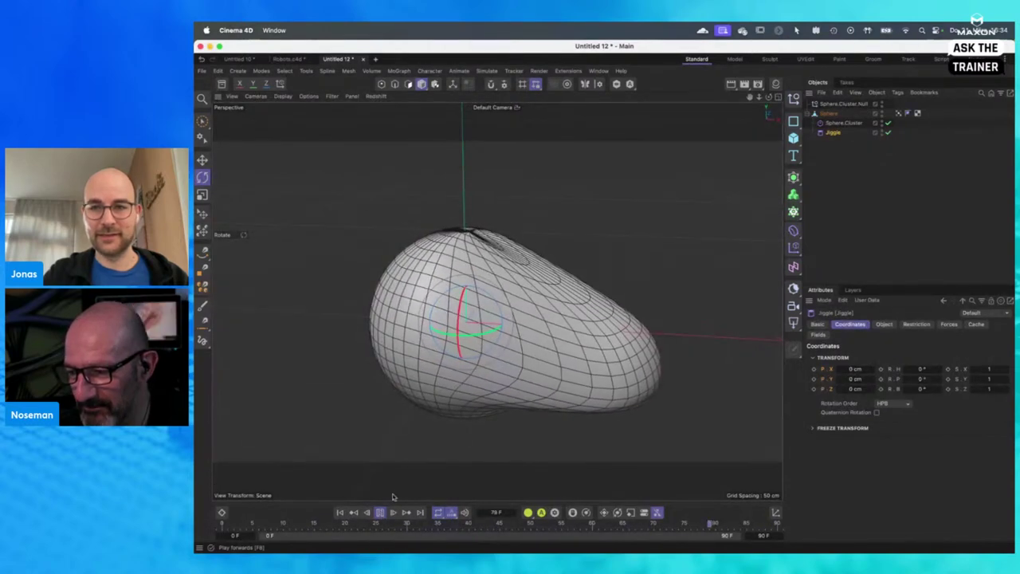
{"action": "left_click", "coordinate": [884, 323]}
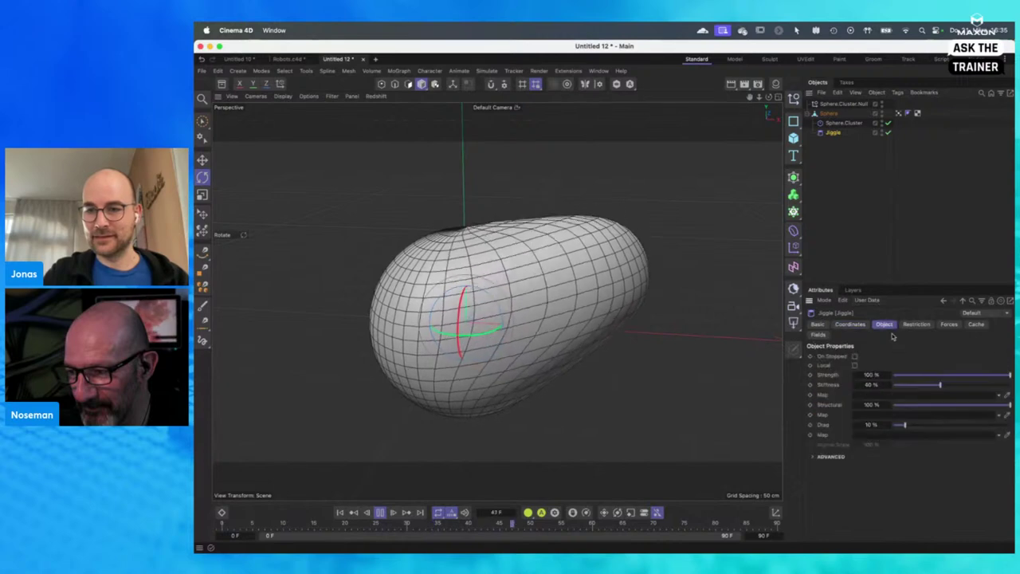
{"action": "left_click_drag", "start_coordinate": [916, 384], "coordinate": [908, 386]}
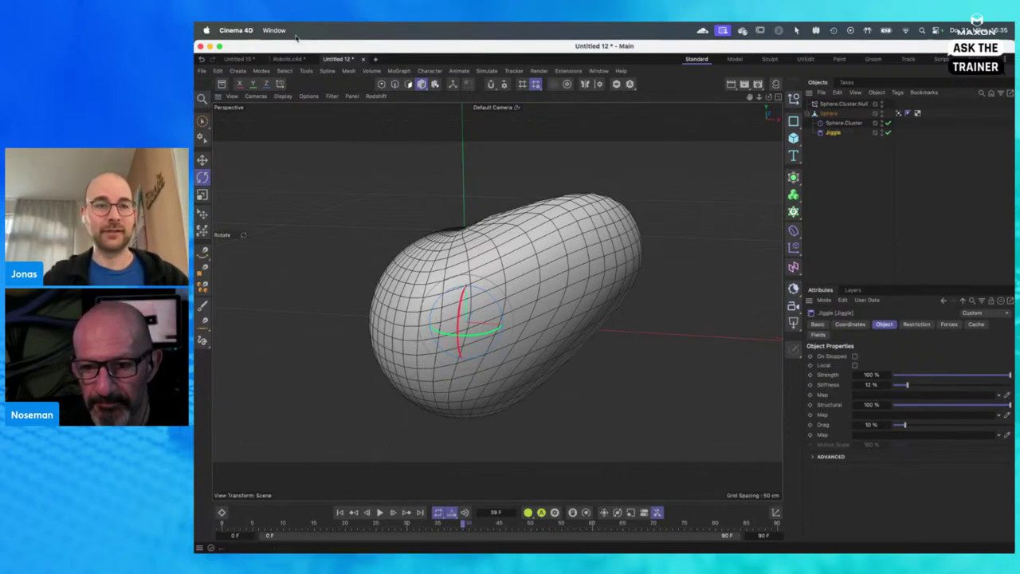
Step: Switch to the Robots.c4d scene, scrub its animation back to frame 34, and return to the sphere scene
{"action": "left_click", "coordinate": [290, 61]}
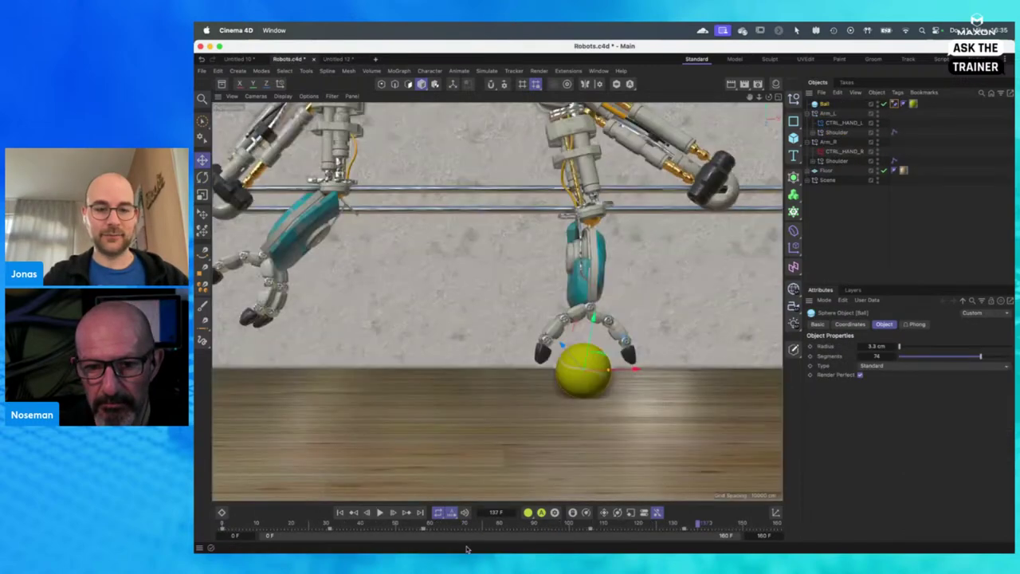
{"action": "left_click_drag", "start_coordinate": [461, 526], "coordinate": [341, 522]}
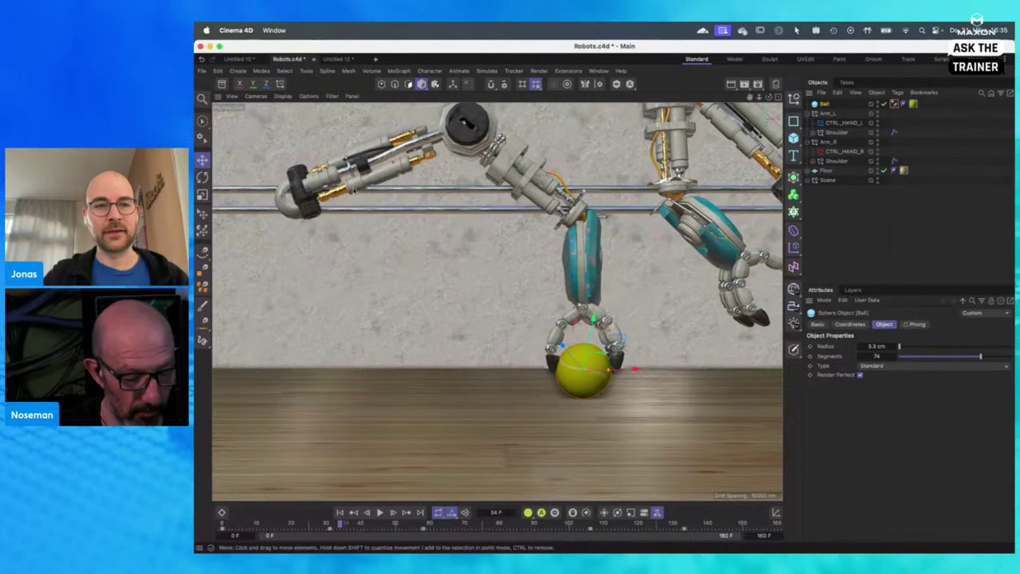
{"action": "left_click", "coordinate": [337, 59]}
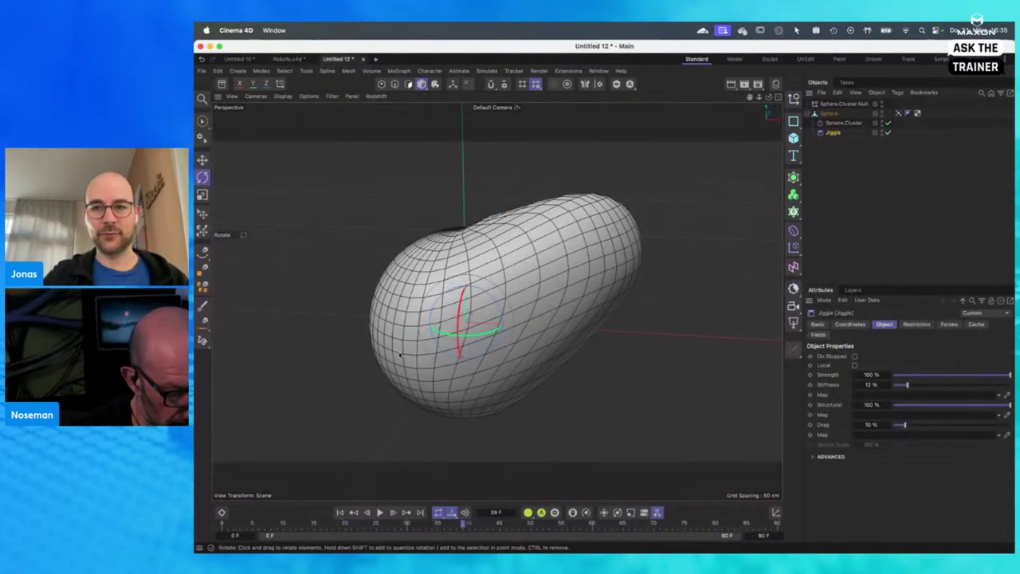
Step: Scrub the jiggling sphere's animation to frame 43 and find the Cluster command among the character tools
{"action": "left_click", "coordinate": [387, 524]}
{"action": "left_click_drag", "start_coordinate": [387, 523], "coordinate": [488, 523]}
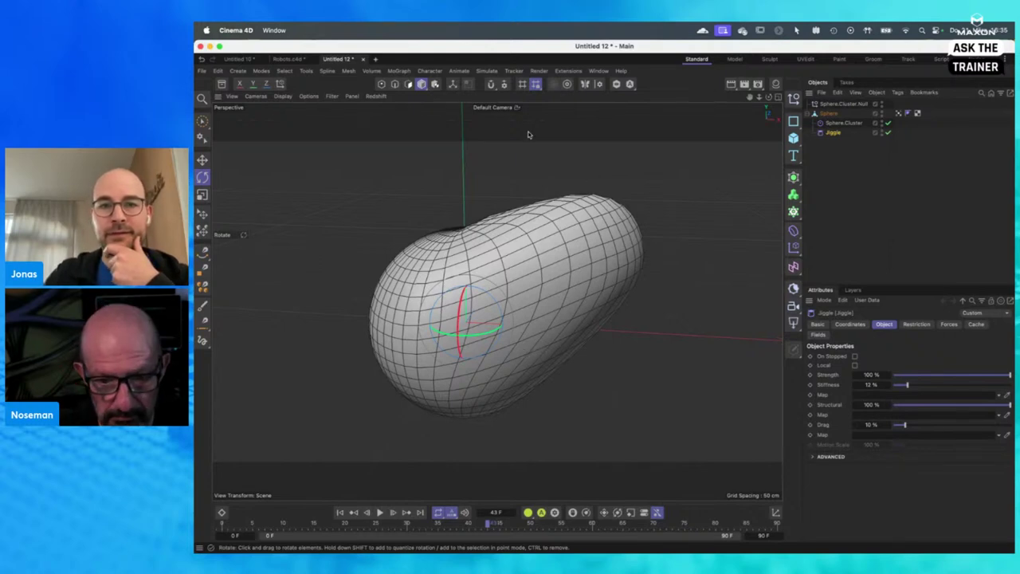
{"action": "left_click", "coordinate": [429, 71]}
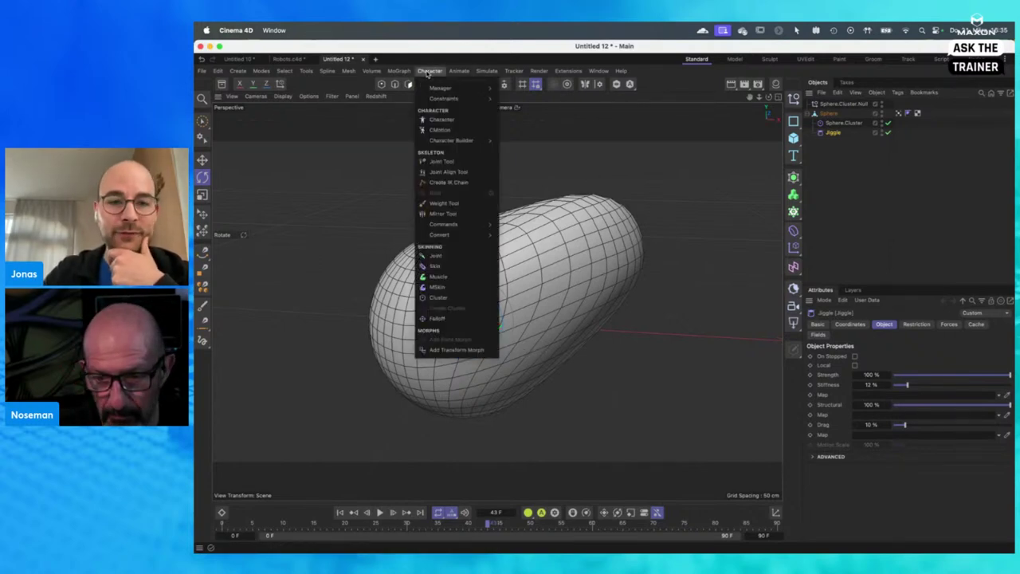
{"action": "left_click", "coordinate": [436, 300]}
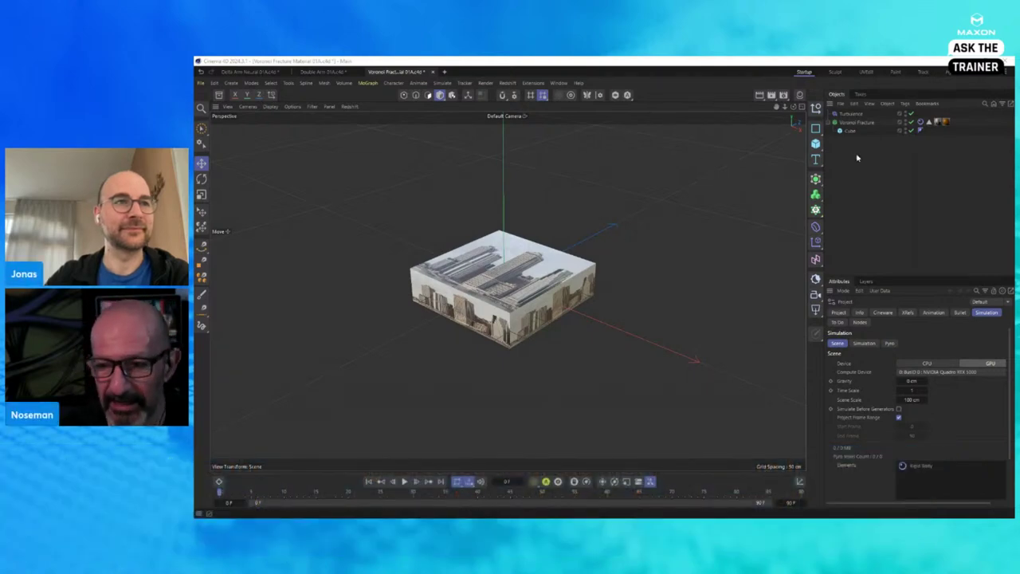
Step: Delete both material tags from the Voronoi Fracture object
{"action": "left_click", "coordinate": [857, 158]}
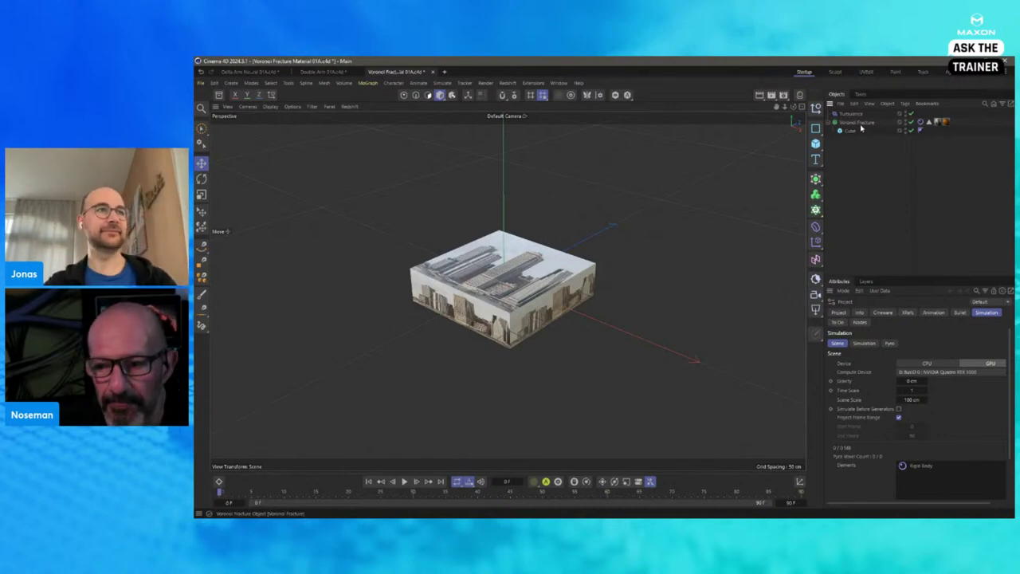
{"action": "left_click", "coordinate": [939, 122]}
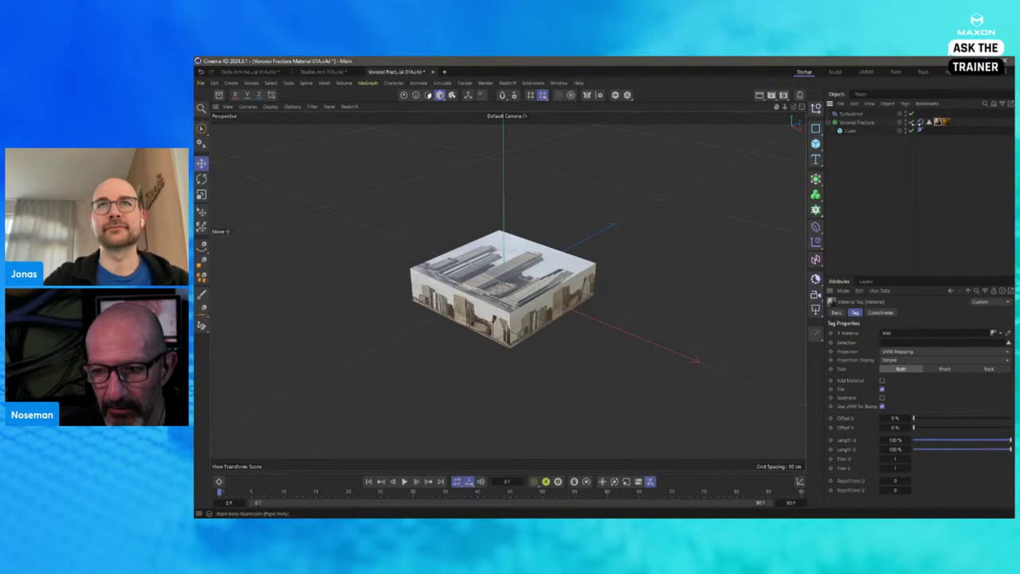
{"action": "key", "text": "Delete"}
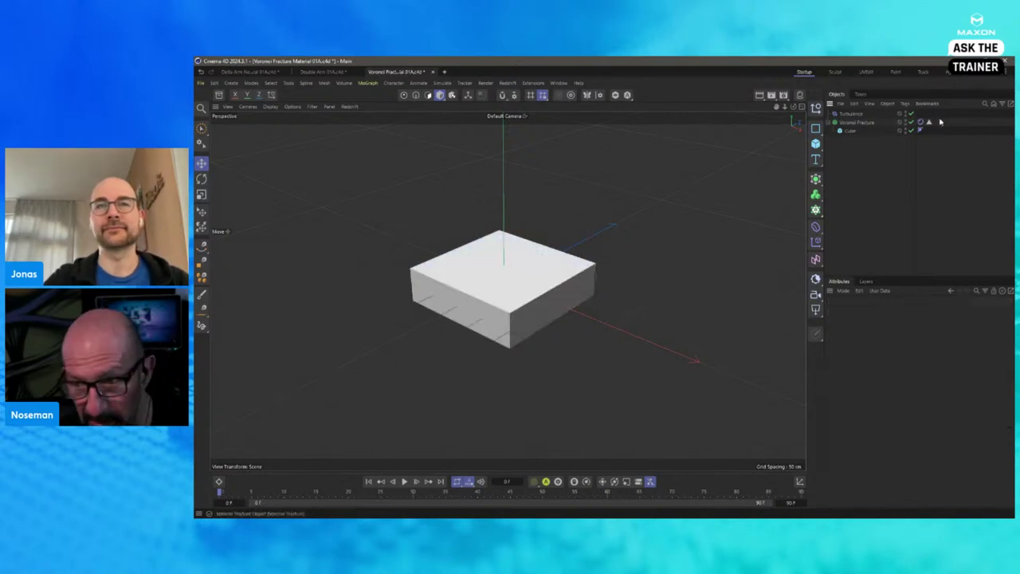
Step: Turn off the Inside Faces selection of the Voronoi Fracture object
{"action": "left_click", "coordinate": [857, 122]}
{"action": "left_click", "coordinate": [973, 322]}
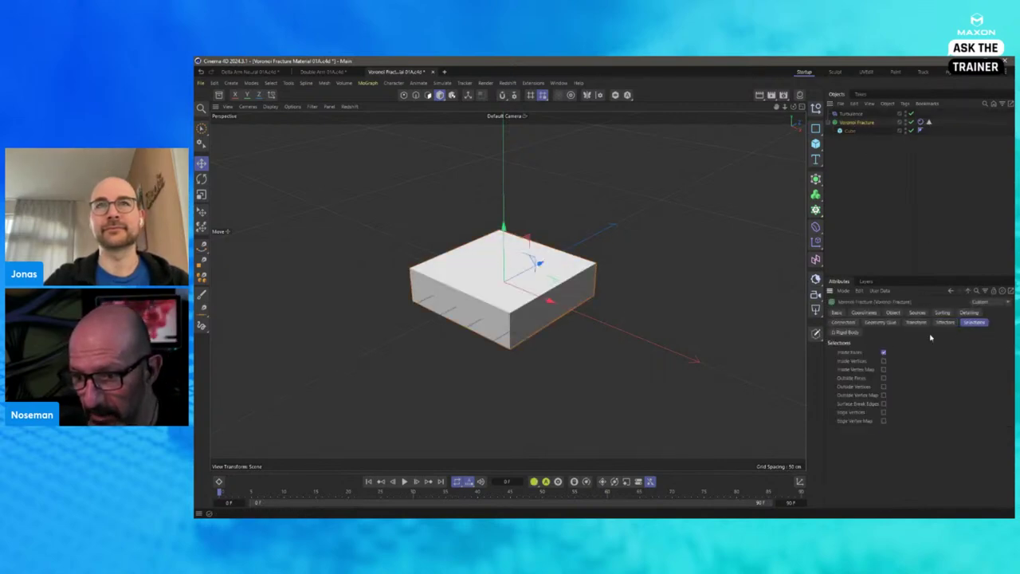
{"action": "left_click", "coordinate": [879, 185]}
{"action": "left_click", "coordinate": [859, 114]}
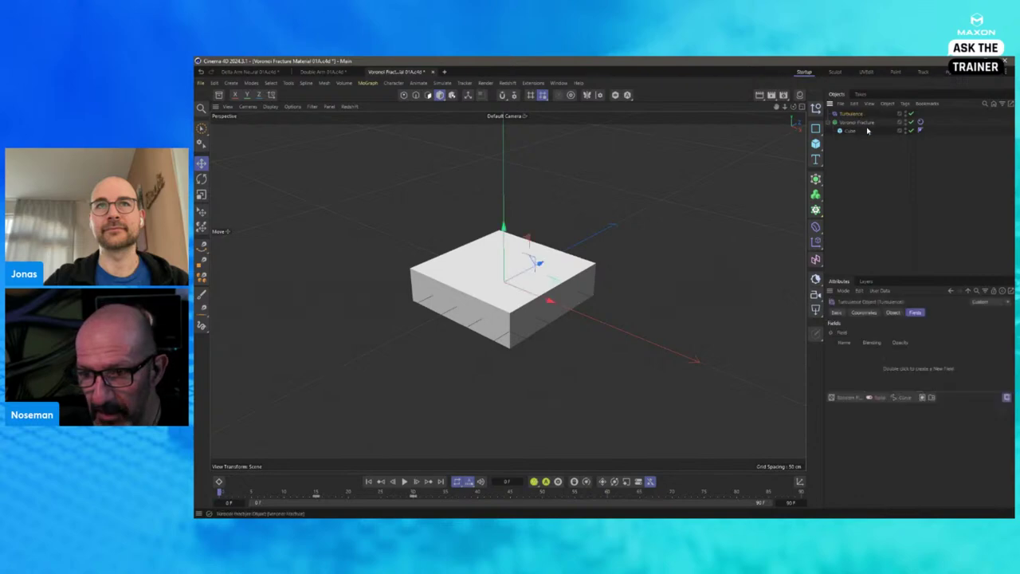
Step: Select the Voronoi Fracture object and show the viewport shaded with lines to reveal the fragment edges
{"action": "left_click", "coordinate": [857, 122]}
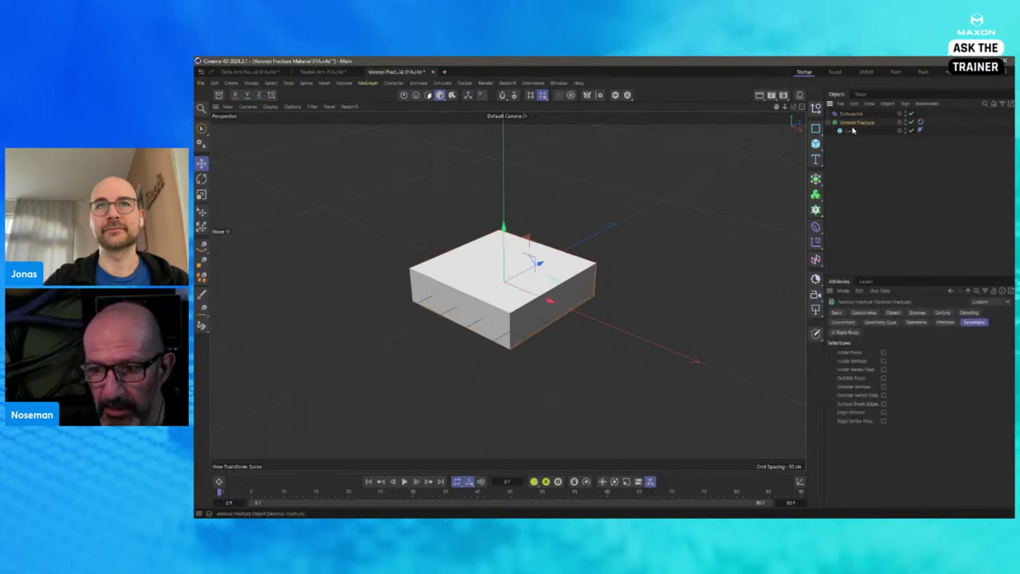
{"action": "left_click", "coordinate": [291, 107]}
{"action": "left_click", "coordinate": [294, 144]}
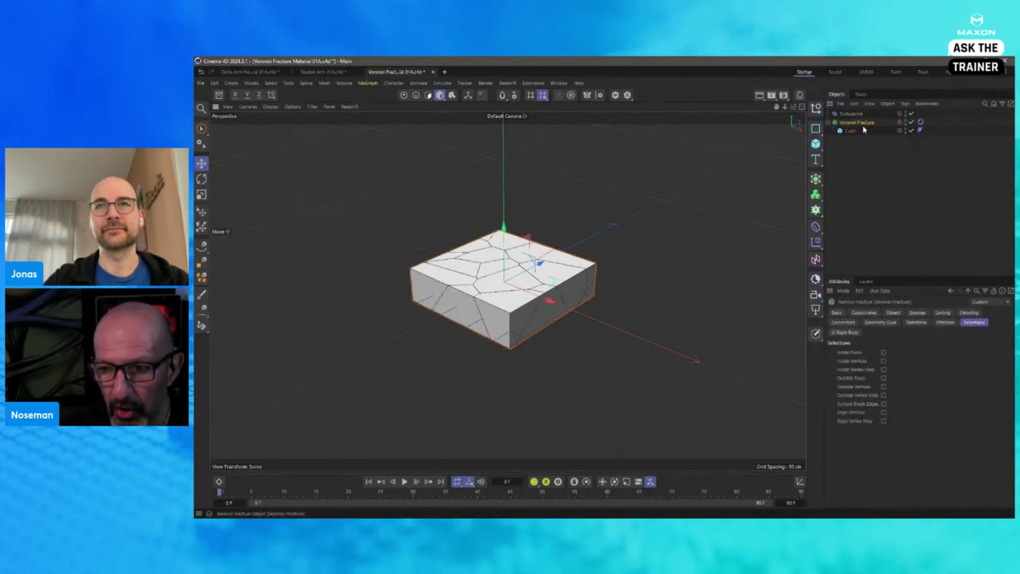
Step: Try Colorize Fragments on the Voronoi Fracture object and switch it back off
{"action": "left_click", "coordinate": [893, 312]}
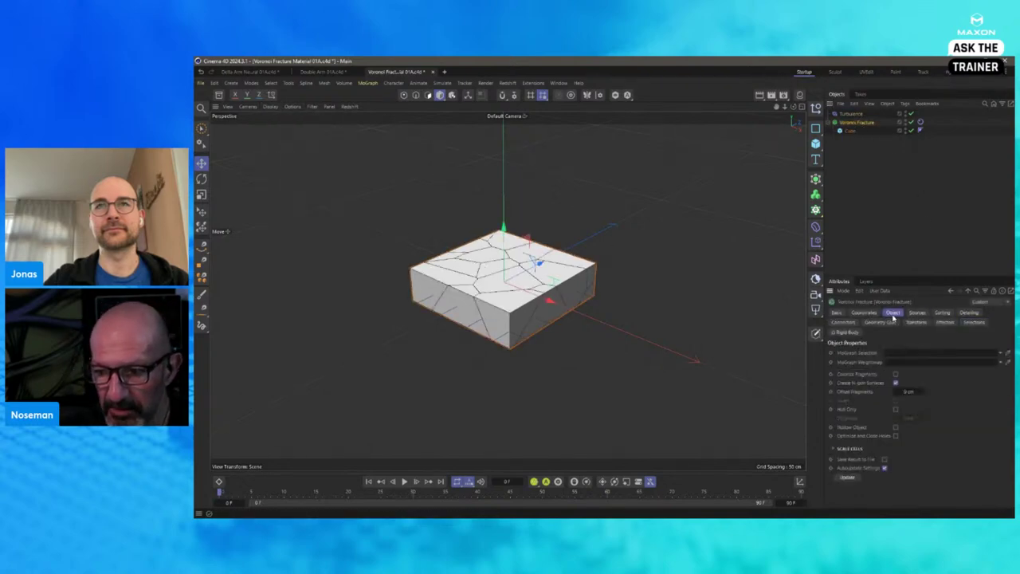
{"action": "left_click", "coordinate": [896, 375]}
{"action": "left_click", "coordinate": [896, 375]}
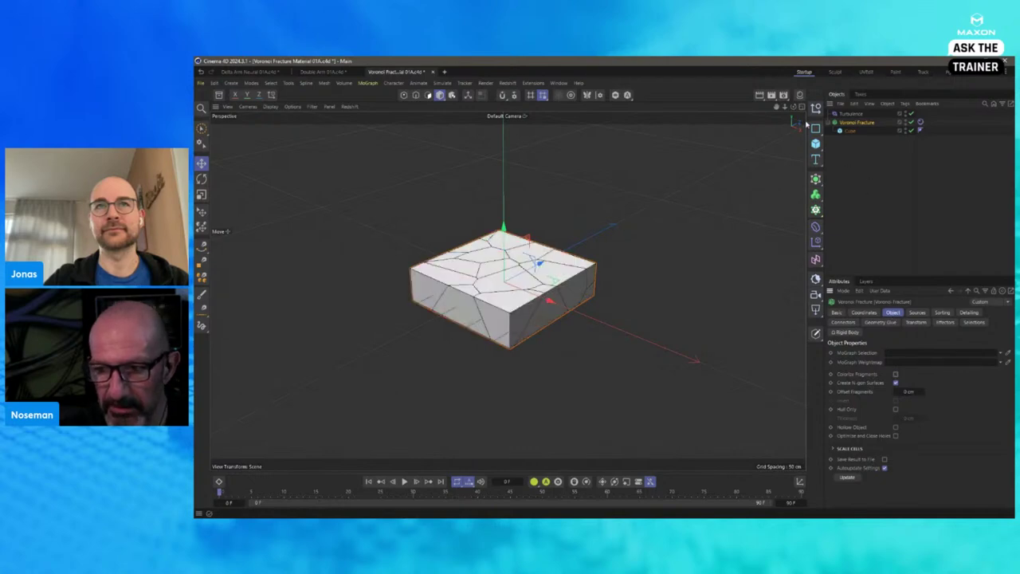
Step: Show the scene's materials and apply the cityscape material Mat to the Voronoi Fracture object
{"action": "left_click", "coordinate": [799, 95]}
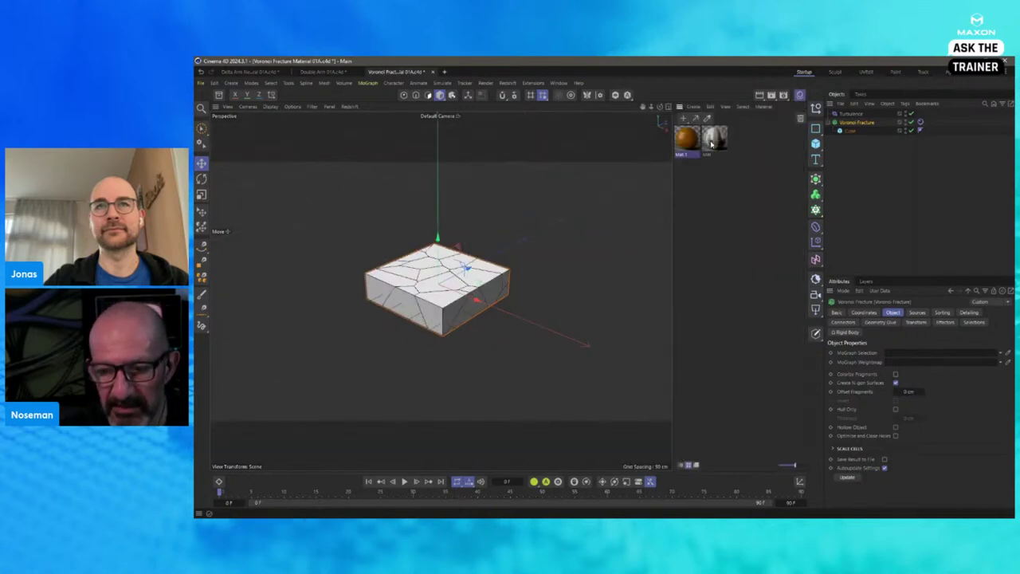
{"action": "left_click_drag", "start_coordinate": [712, 143], "coordinate": [881, 124]}
{"action": "left_click", "coordinate": [922, 200]}
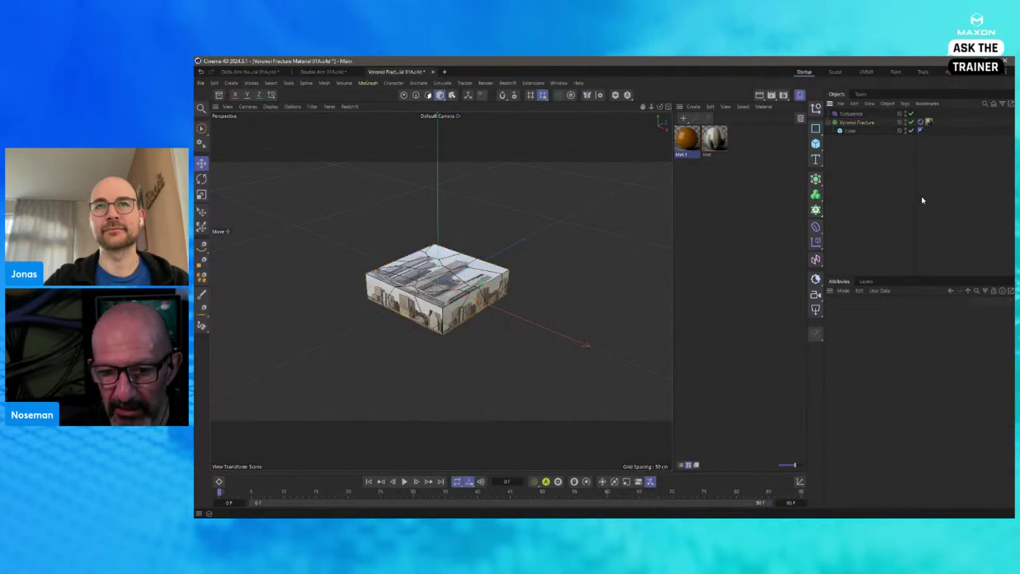
{"action": "left_click", "coordinate": [930, 122]}
{"action": "left_click", "coordinate": [779, 215]}
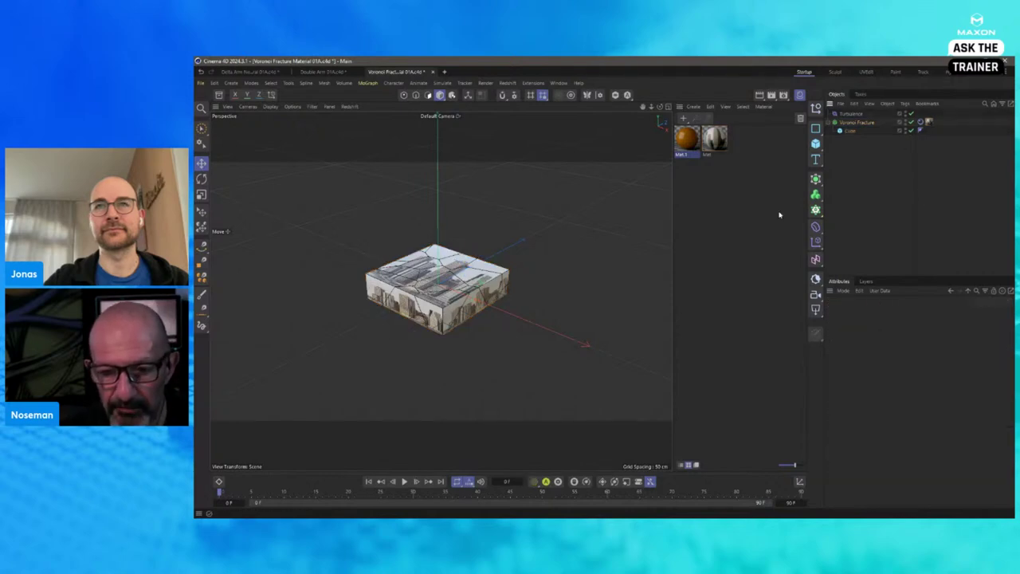
Step: Play the fracture simulation with the single cityscape material, stop it and return to the first frame
{"action": "left_click", "coordinate": [404, 481]}
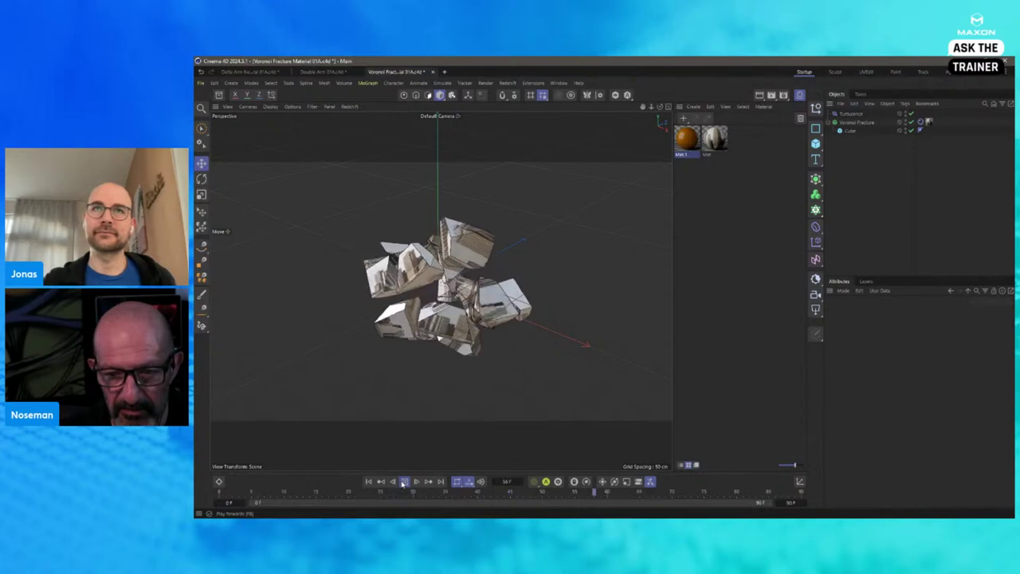
{"action": "left_click", "coordinate": [404, 481]}
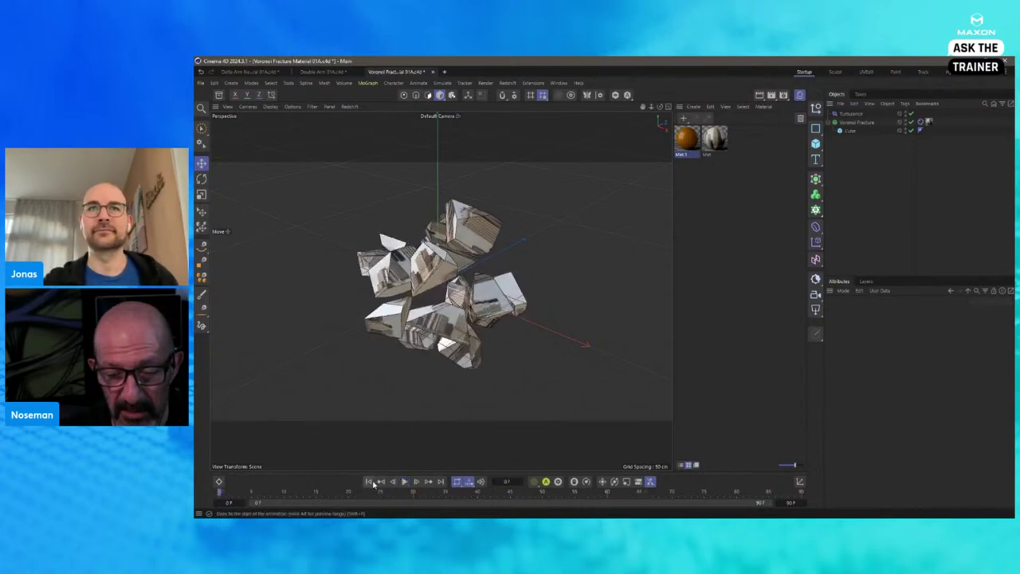
{"action": "left_click", "coordinate": [370, 482]}
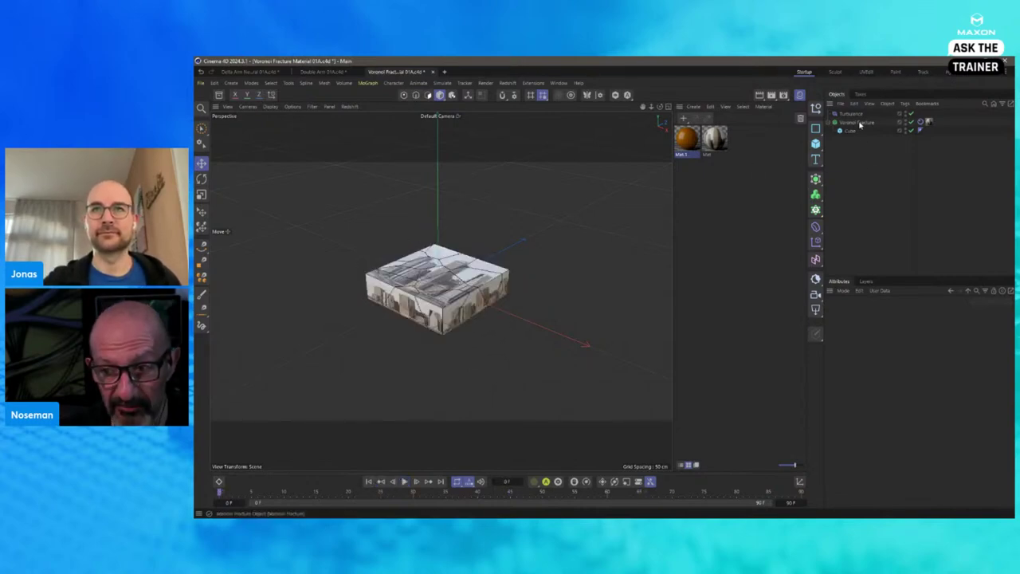
Step: Enable the Inside Faces selection for the Voronoi Fracture object
{"action": "left_click", "coordinate": [857, 122]}
{"action": "left_click", "coordinate": [973, 323]}
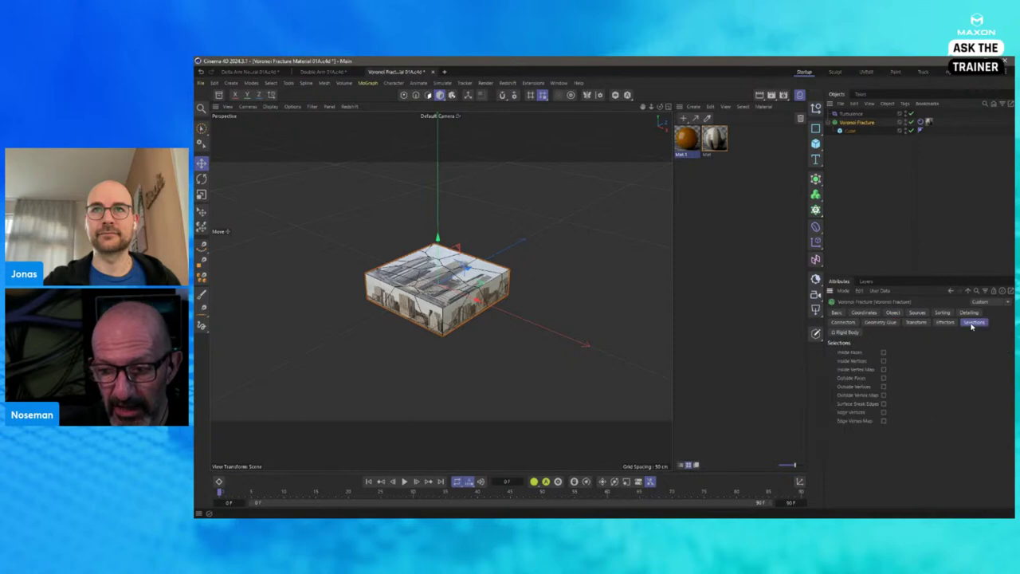
{"action": "left_click", "coordinate": [884, 353]}
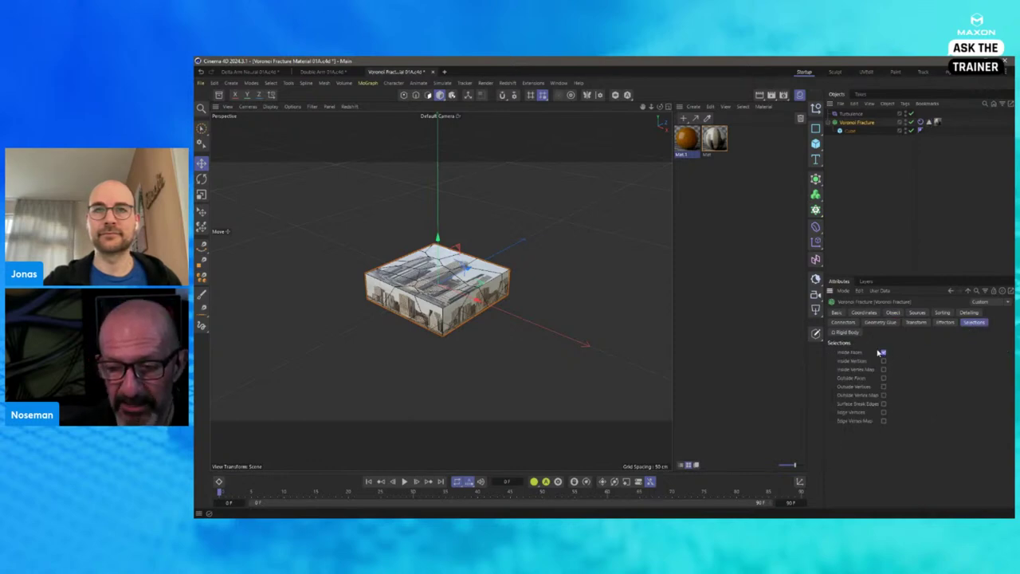
Step: Apply the orange material Mat.1 to the Voronoi Fracture object and restrict it to the Inside Faces selection tag
{"action": "left_click_drag", "start_coordinate": [866, 124], "coordinate": [868, 123]}
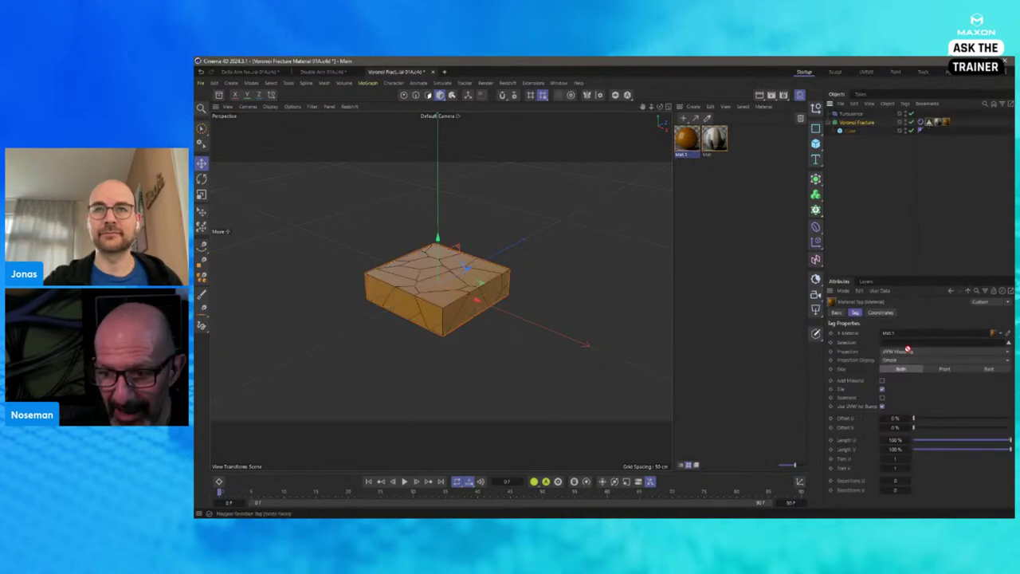
{"action": "left_click_drag", "start_coordinate": [908, 348], "coordinate": [908, 343]}
{"action": "left_click", "coordinate": [916, 209]}
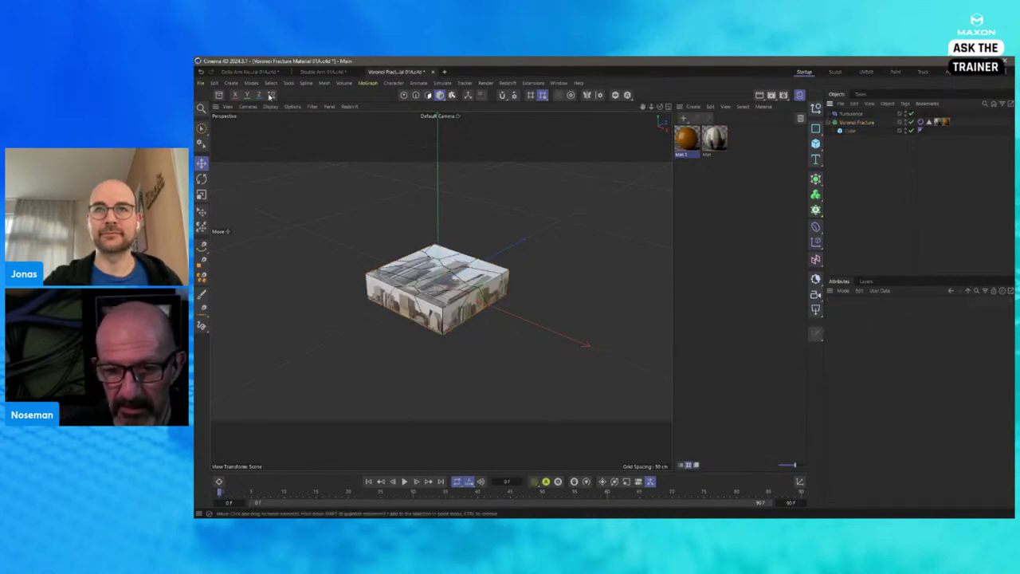
Step: Display the cube shaded without lines, and play the fracture simulation with both materials before returning to the first frame
{"action": "left_click", "coordinate": [271, 107]}
{"action": "left_click", "coordinate": [279, 133]}
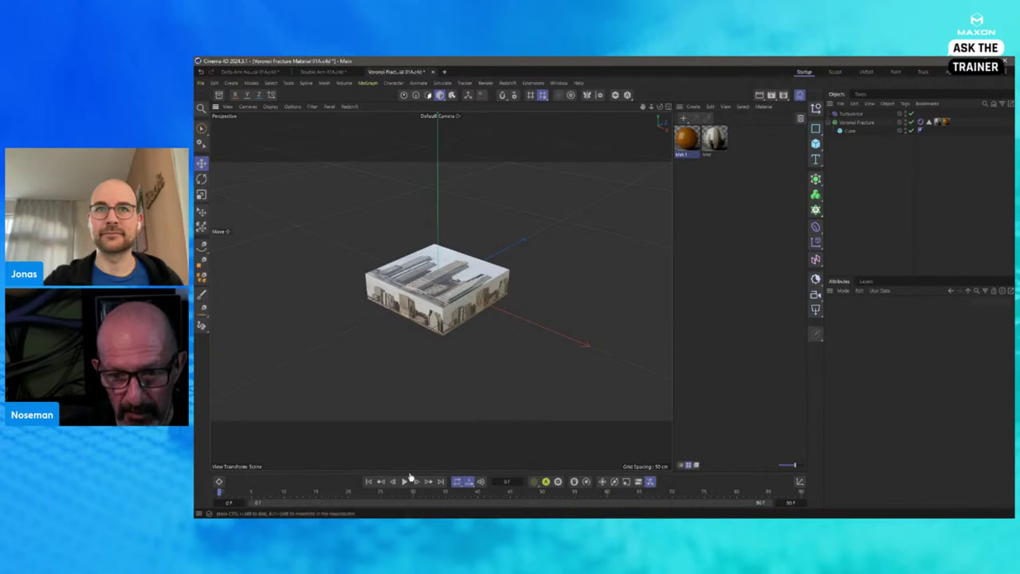
{"action": "scroll", "coordinate": [475, 287], "scroll_direction": "up", "scroll_amount": 3}
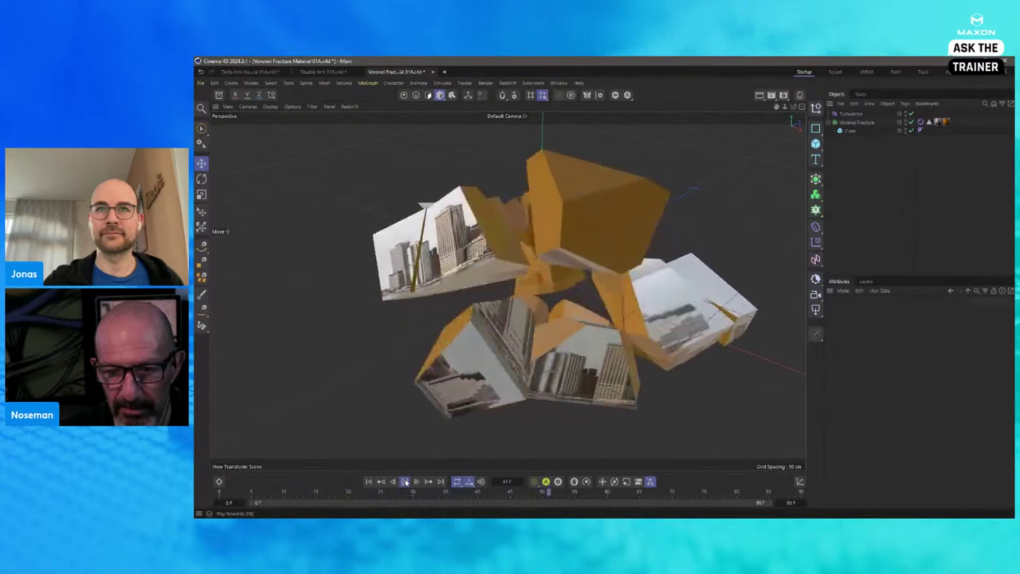
{"action": "left_click", "coordinate": [405, 481]}
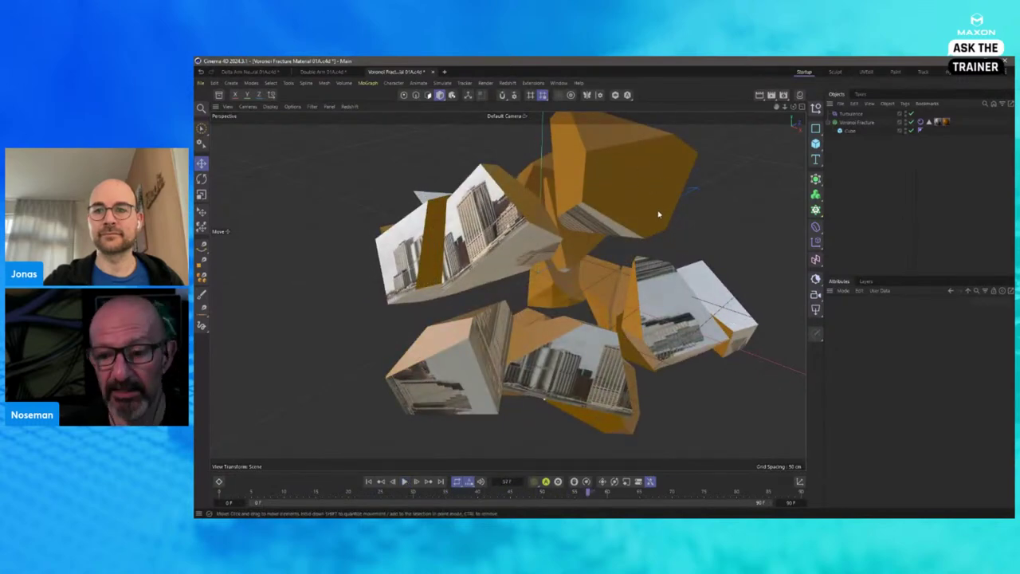
{"action": "left_click", "coordinate": [369, 481]}
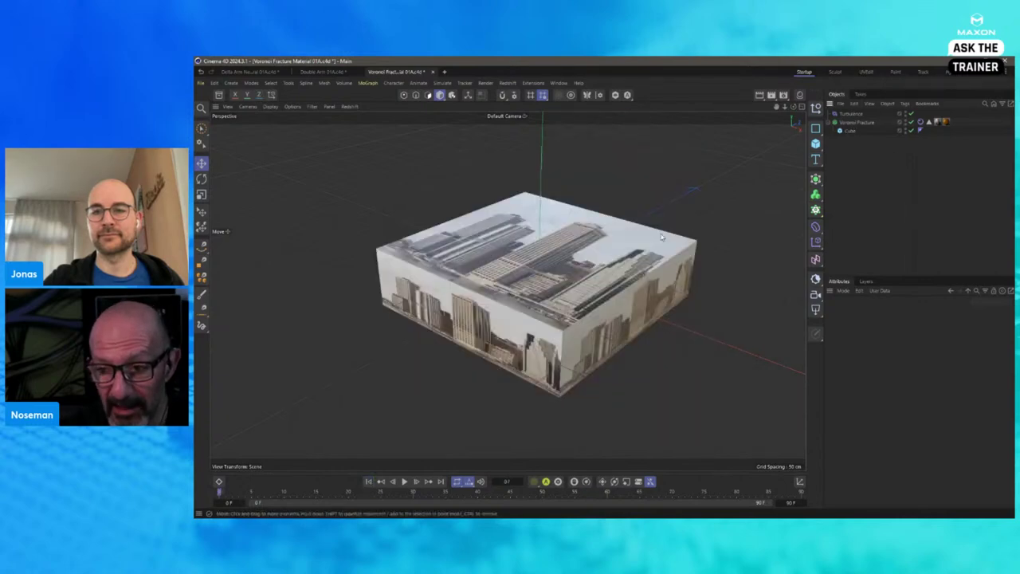
Step: Select the Voronoi Fracture object, play the fracture simulation, stop it and return to the first frame
{"action": "left_click", "coordinate": [866, 126]}
{"action": "left_click", "coordinate": [871, 166]}
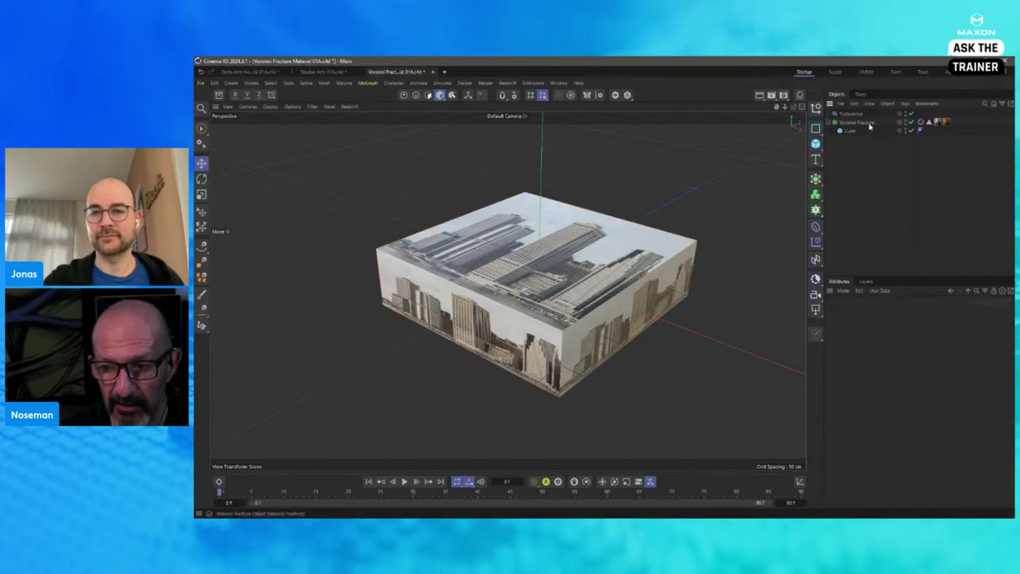
{"action": "left_click", "coordinate": [875, 124]}
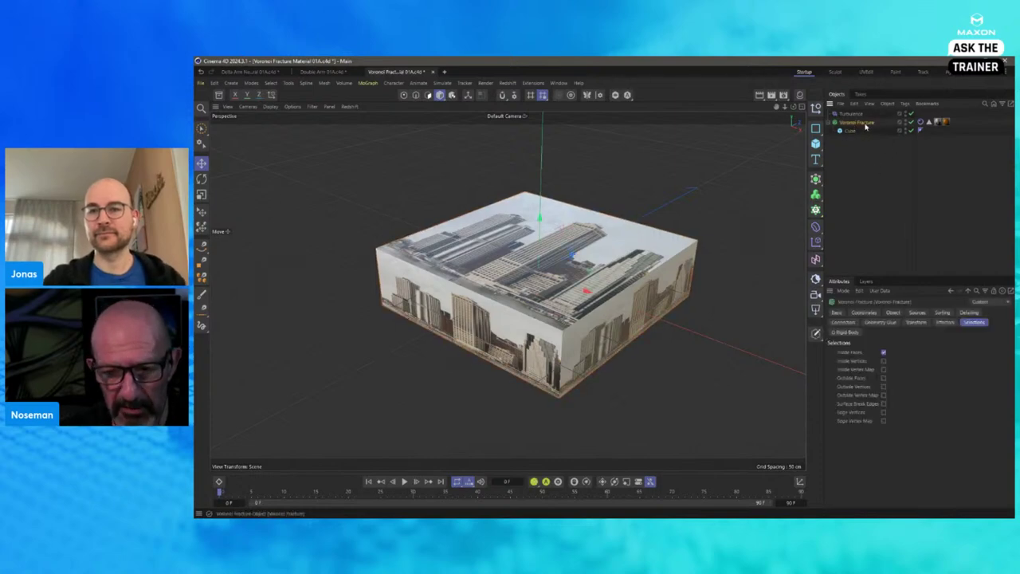
{"action": "left_click", "coordinate": [404, 482]}
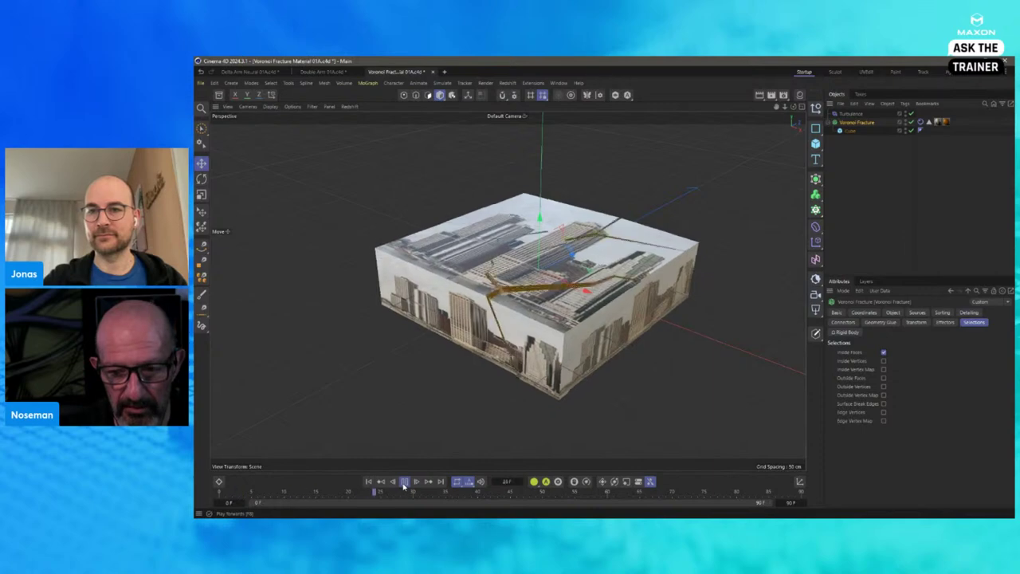
{"action": "left_click", "coordinate": [404, 481]}
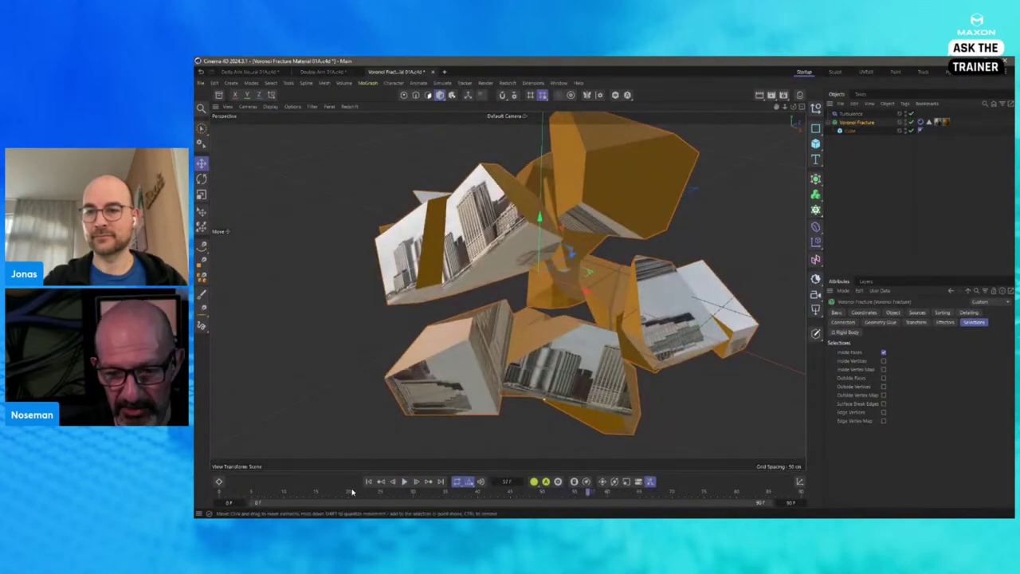
{"action": "left_click", "coordinate": [368, 481]}
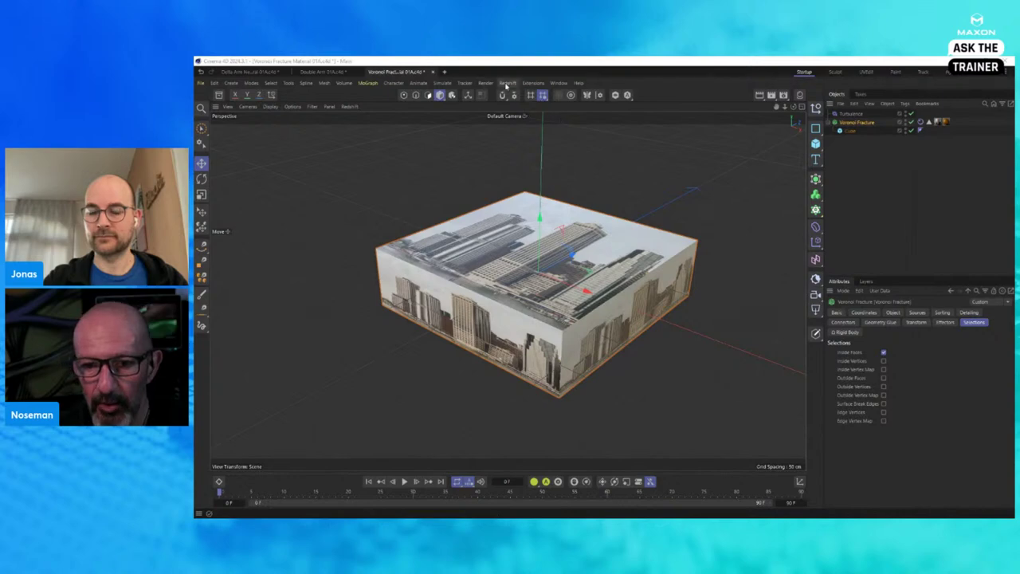
Step: Open the Script Log over the viewport and add a Cube primitive to the scene
{"action": "left_click", "coordinate": [532, 83]}
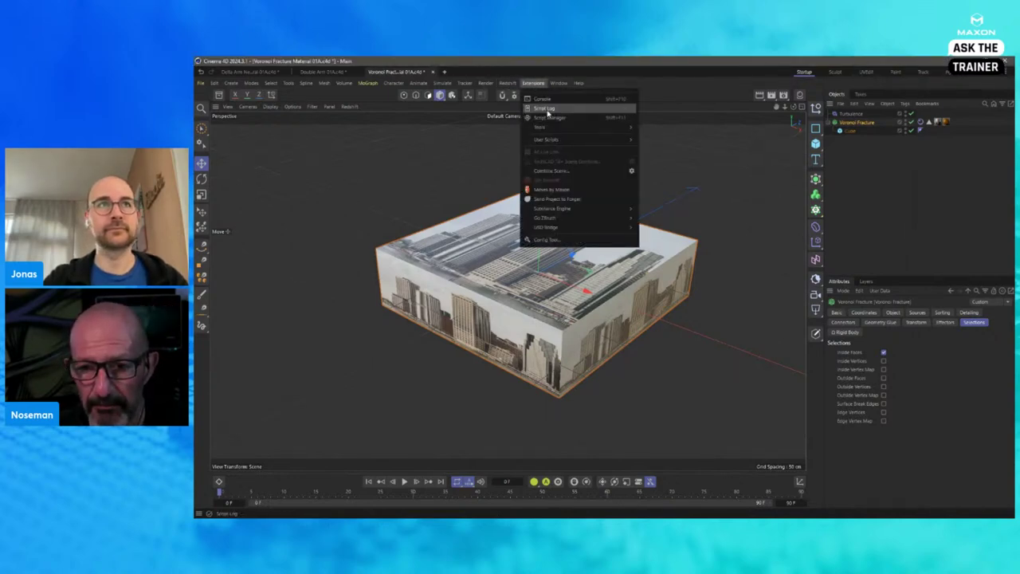
{"action": "left_click", "coordinate": [545, 123]}
{"action": "left_click_drag", "start_coordinate": [628, 117], "coordinate": [459, 140]}
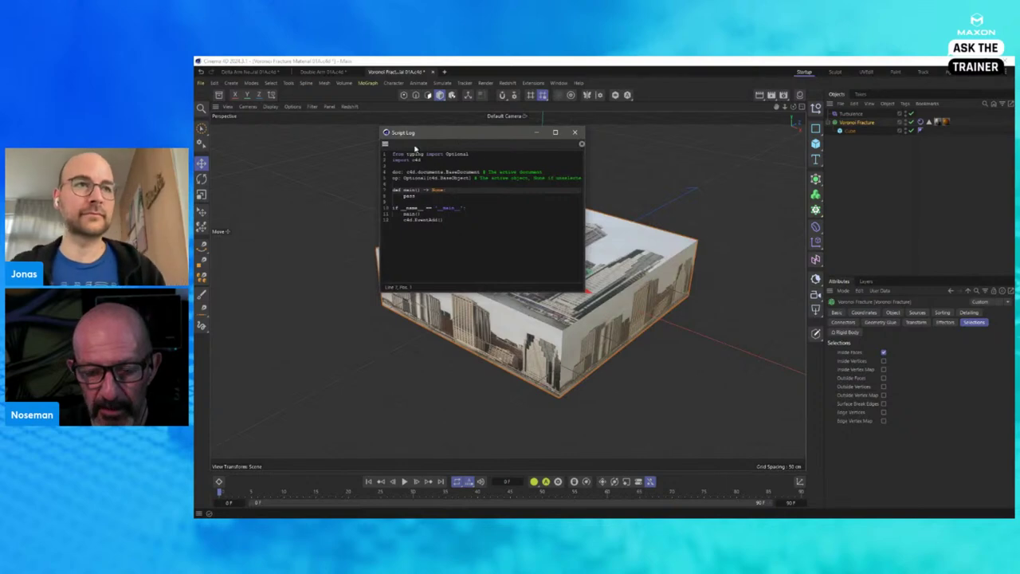
{"action": "left_click", "coordinate": [816, 144]}
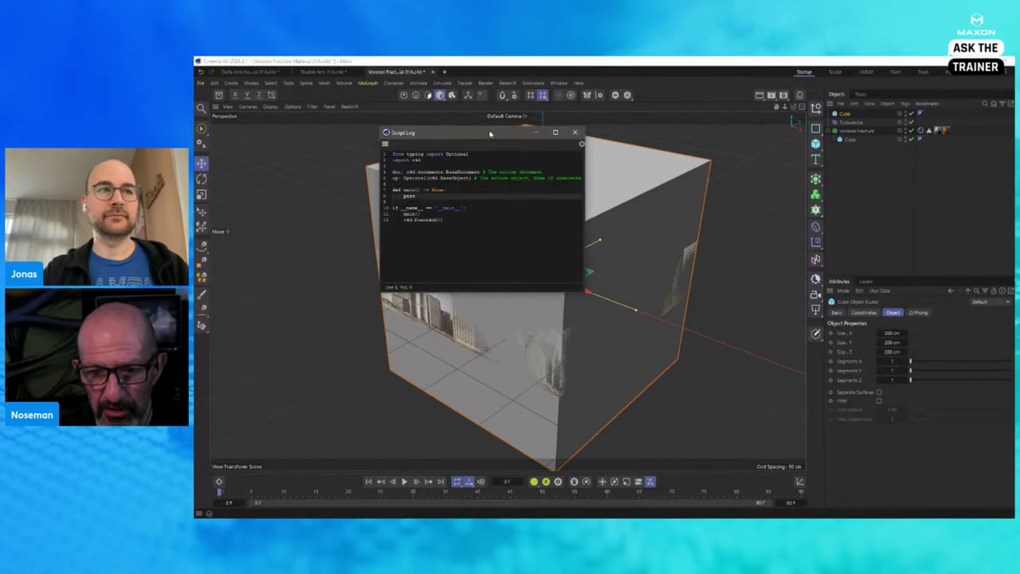
{"action": "left_click_drag", "start_coordinate": [491, 133], "coordinate": [491, 129]}
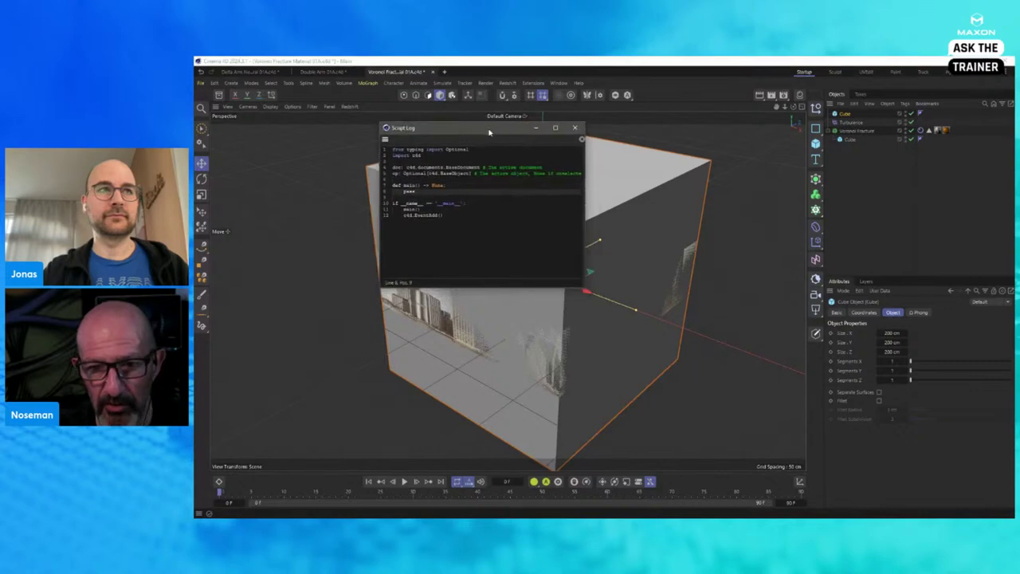
Step: Add a Figure primitive to the scene and close the Script Log
{"action": "left_click", "coordinate": [816, 143]}
{"action": "left_click", "coordinate": [874, 225]}
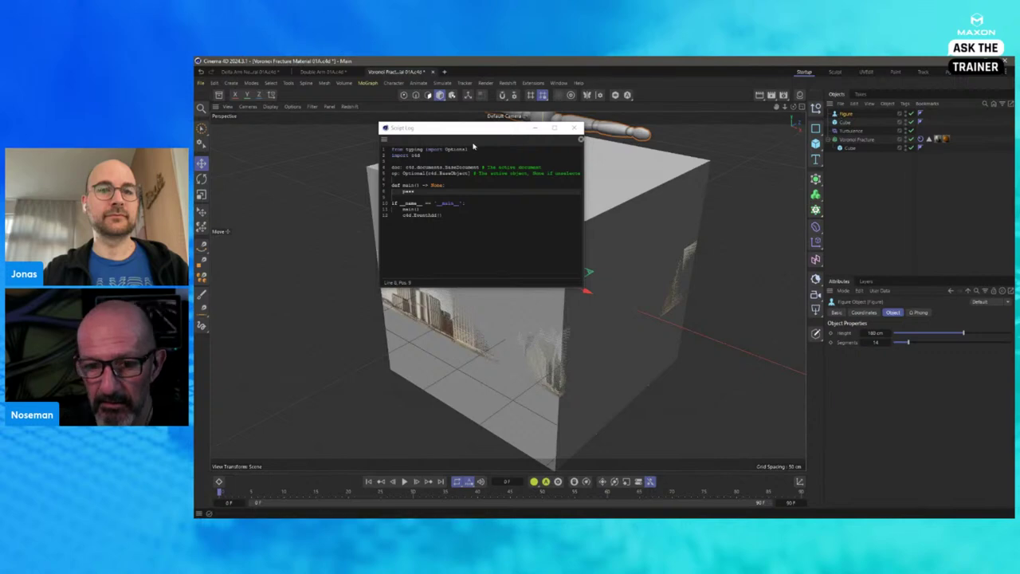
{"action": "left_click", "coordinate": [495, 183]}
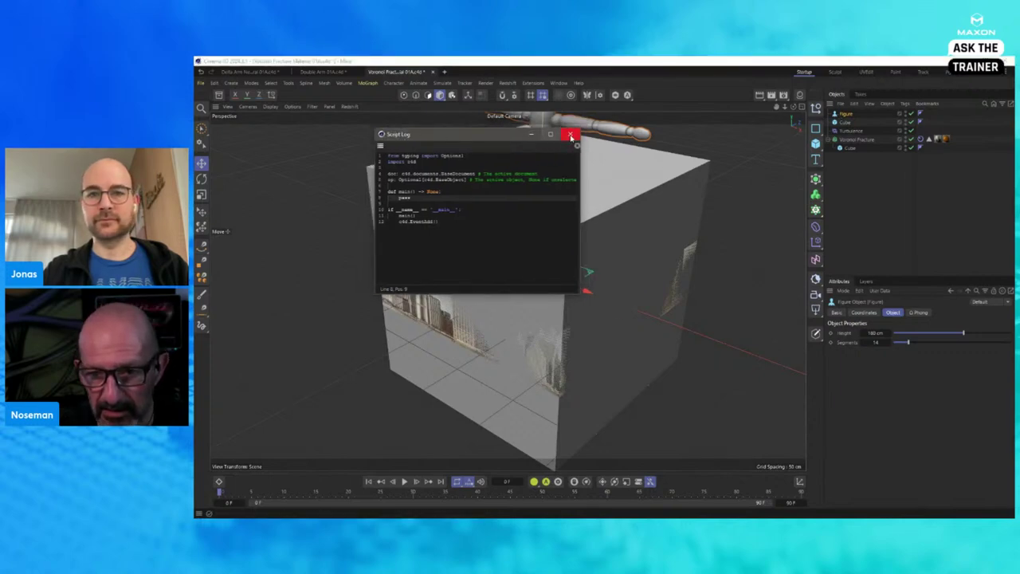
{"action": "left_click", "coordinate": [571, 138]}
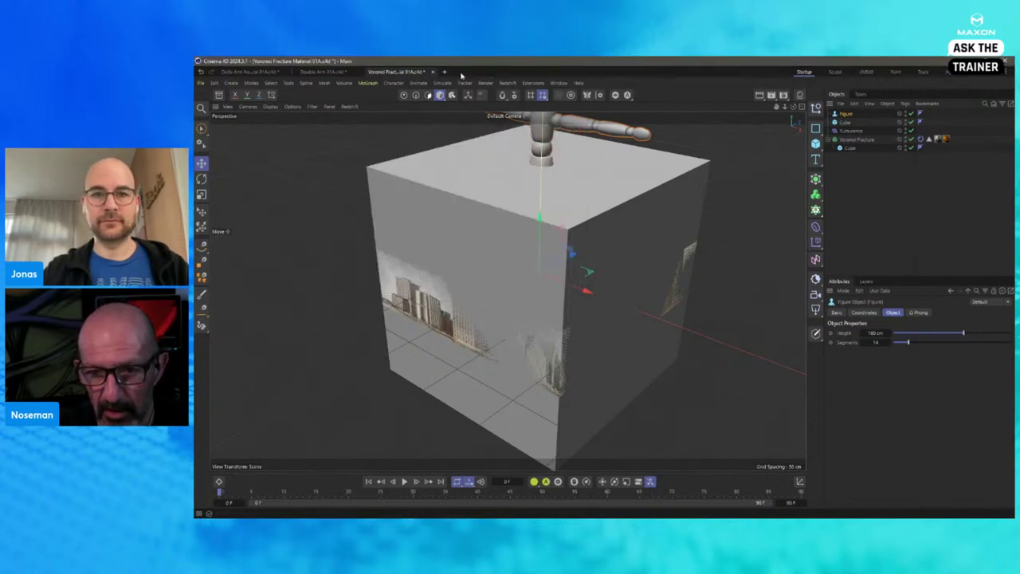
{"action": "left_click", "coordinate": [530, 83]}
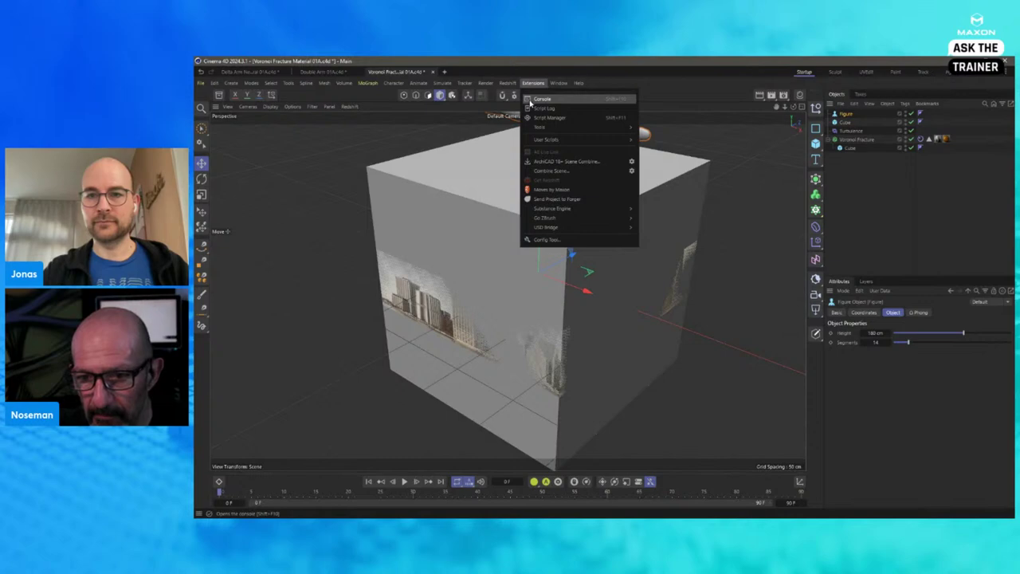
{"action": "mouse_move", "coordinate": [540, 128]}
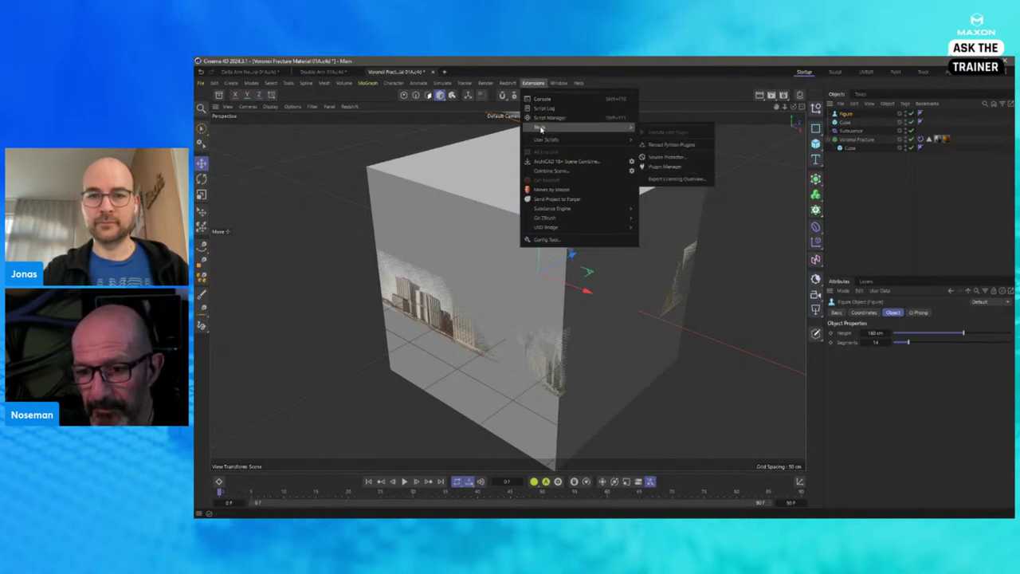
{"action": "left_click", "coordinate": [545, 109]}
{"action": "left_click_drag", "start_coordinate": [593, 109], "coordinate": [353, 161]}
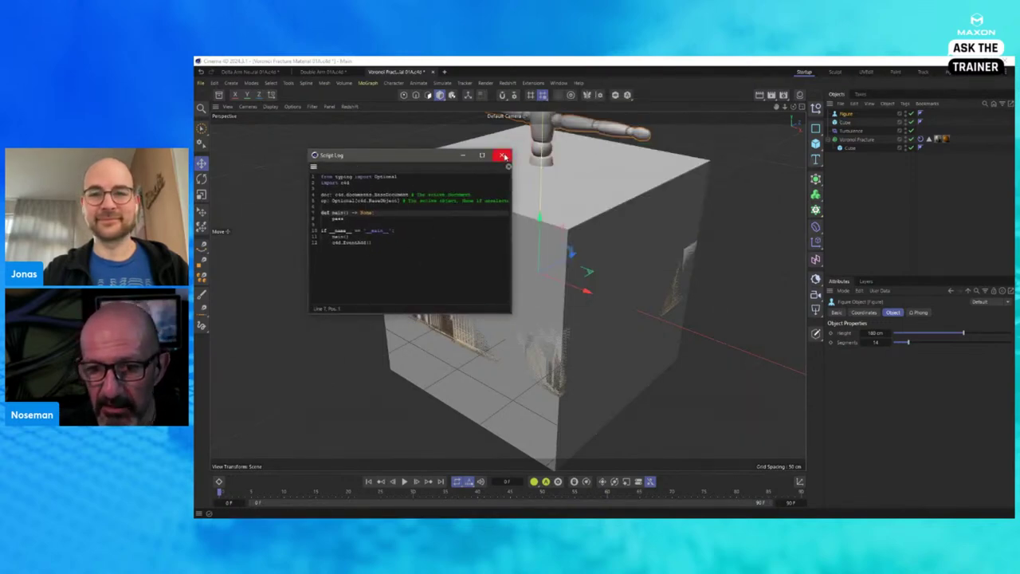
{"action": "left_click", "coordinate": [501, 156]}
Step: Open the Console and the Script Log together
{"action": "left_click", "coordinate": [536, 84]}
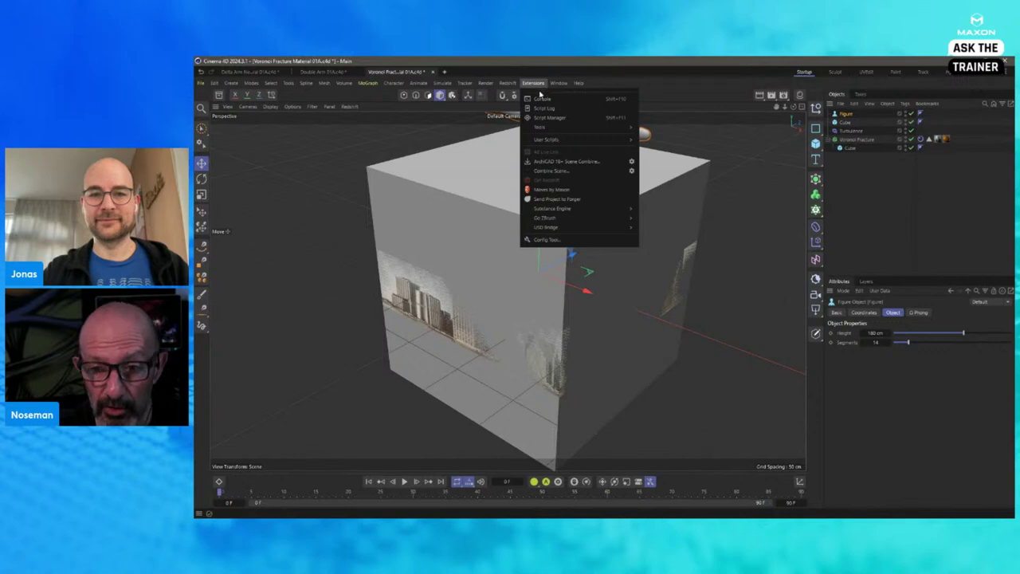
{"action": "left_click", "coordinate": [542, 98]}
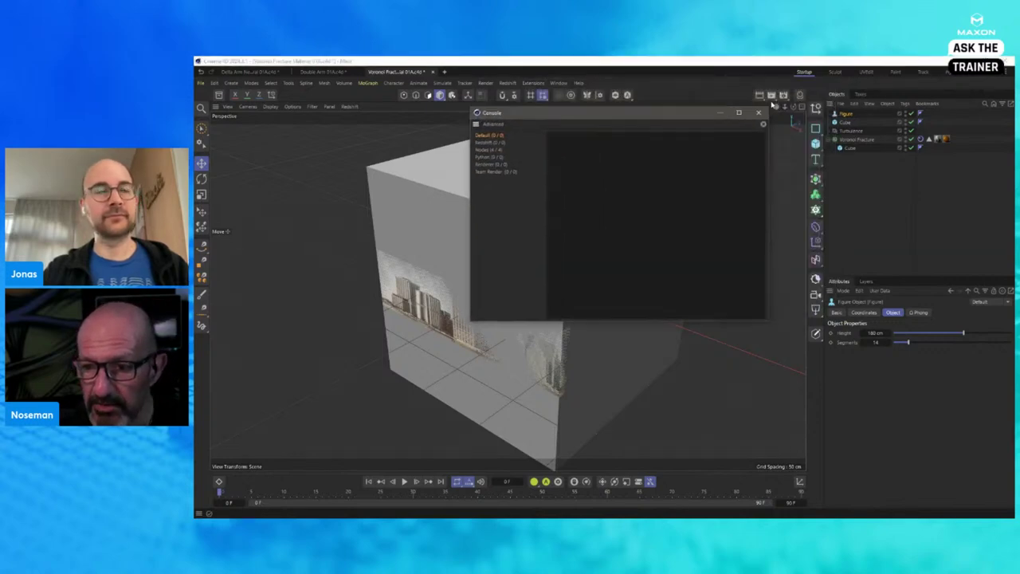
{"action": "left_click", "coordinate": [598, 159]}
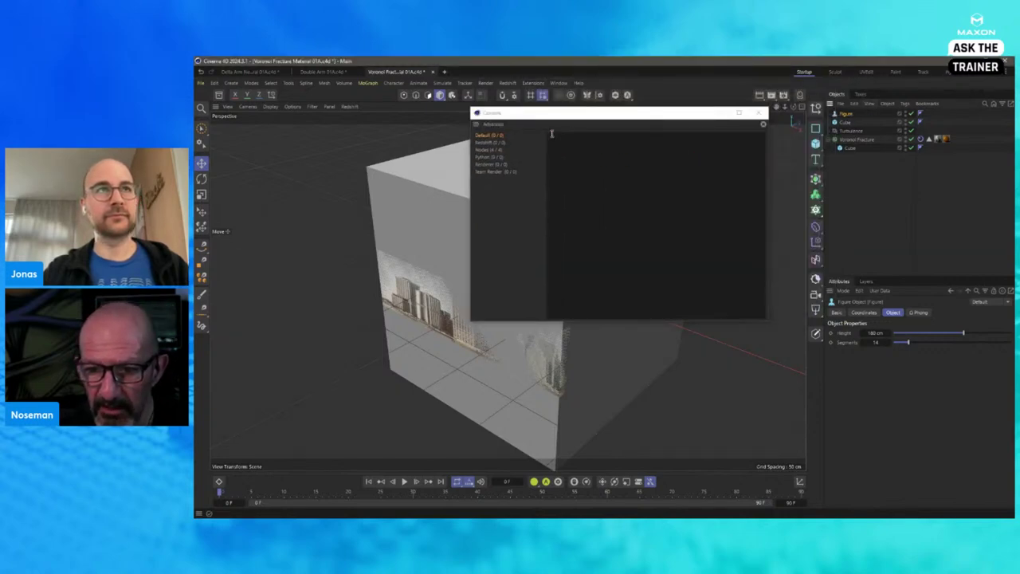
{"action": "left_click", "coordinate": [559, 83]}
{"action": "mouse_move", "coordinate": [511, 84]}
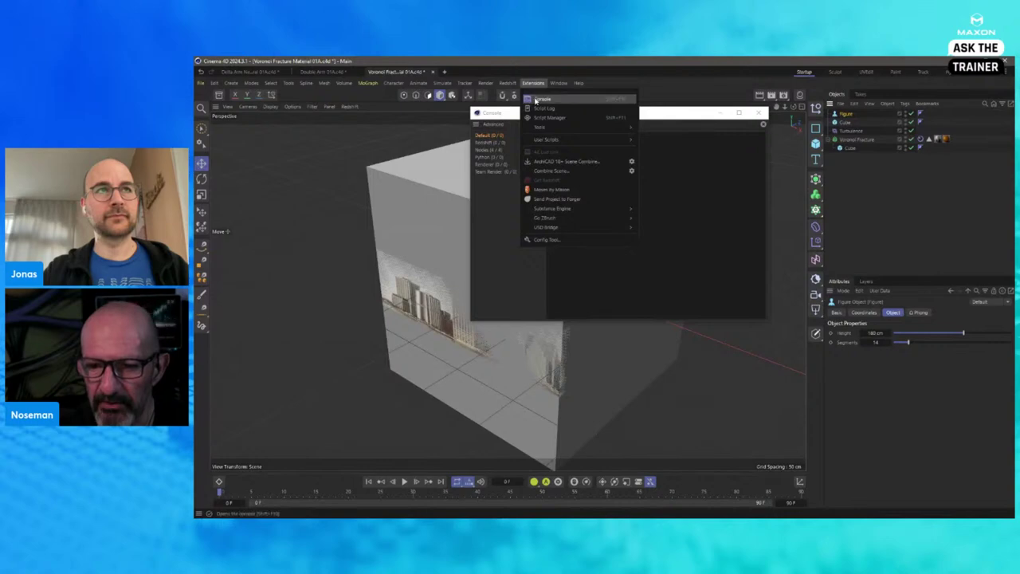
{"action": "left_click", "coordinate": [542, 108]}
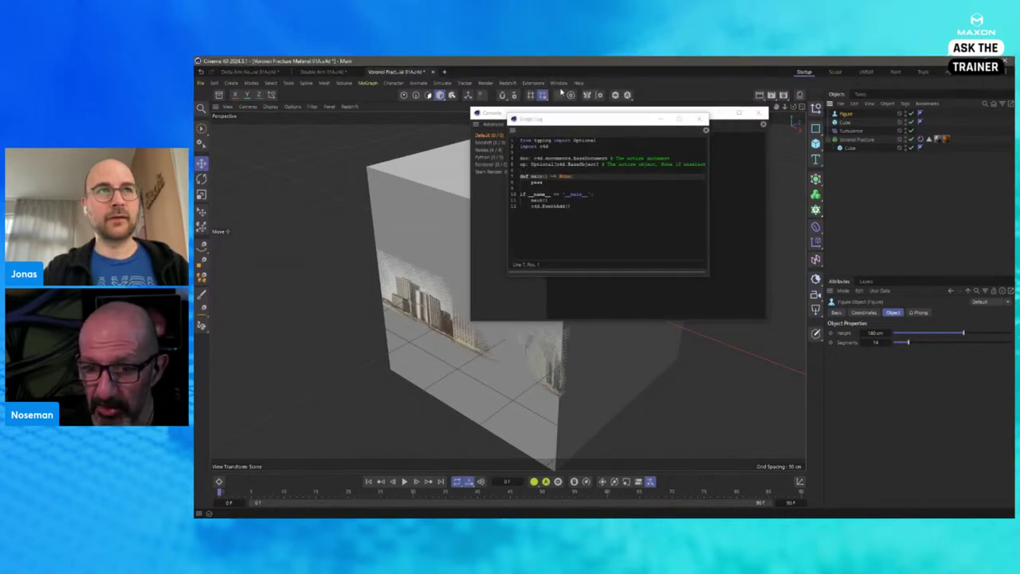
Step: Create a new script in the Script Manager and insert the Figure object into the empty line below the MessageDialog call
{"action": "left_click", "coordinate": [533, 83]}
{"action": "left_click", "coordinate": [542, 117]}
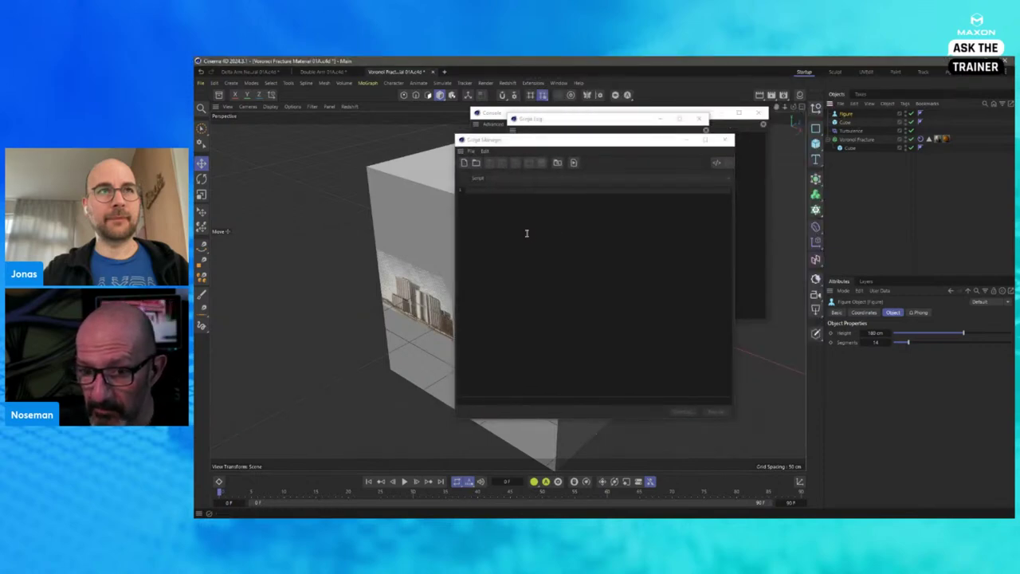
{"action": "left_click", "coordinate": [464, 163]}
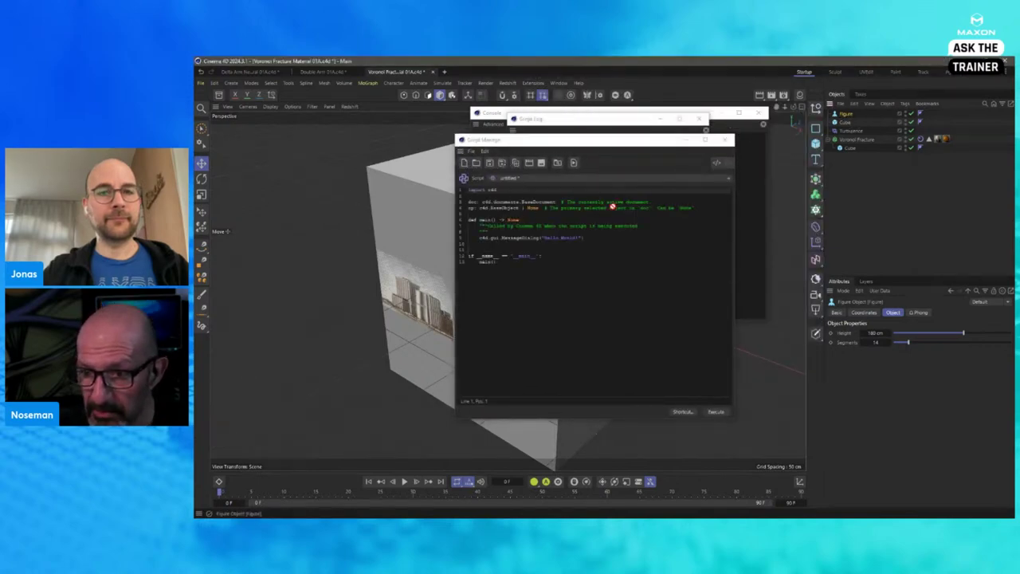
{"action": "left_click_drag", "start_coordinate": [612, 207], "coordinate": [512, 247]}
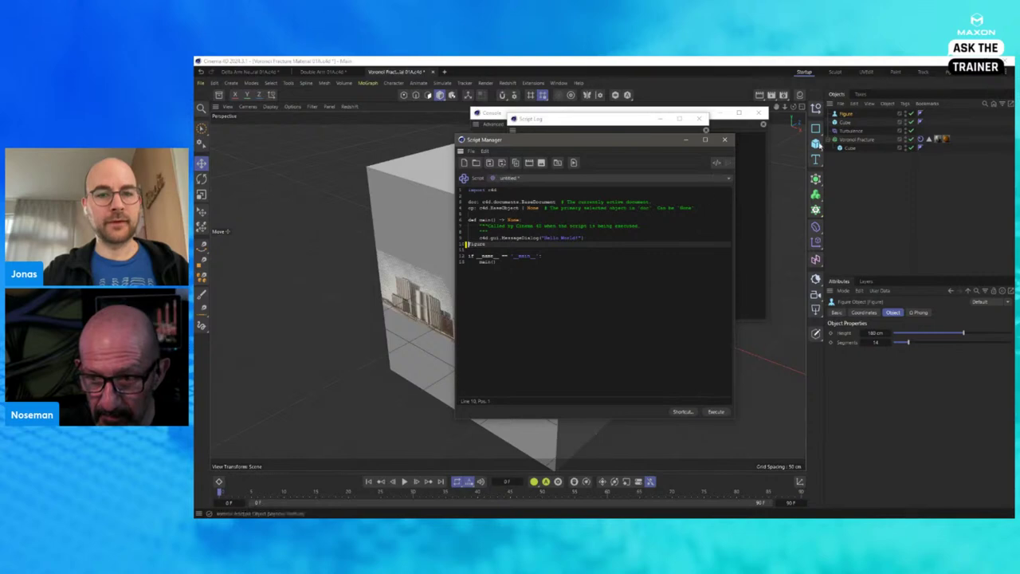
Step: Close the Script Manager, Script Log and Console windows, and deselect the Figure object
{"action": "left_click", "coordinate": [725, 140]}
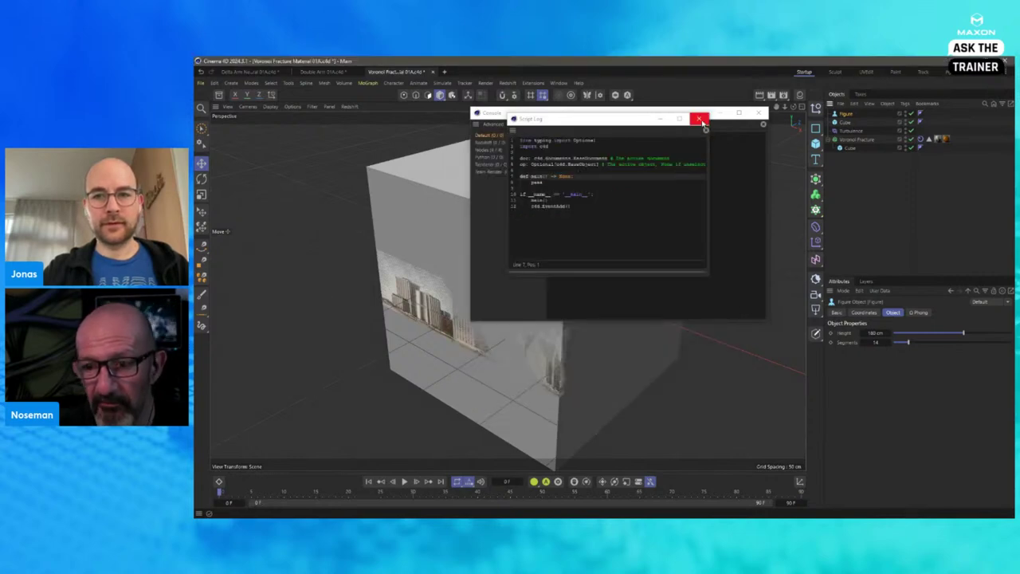
{"action": "left_click", "coordinate": [700, 120]}
{"action": "left_click", "coordinate": [756, 111]}
{"action": "left_click", "coordinate": [877, 174]}
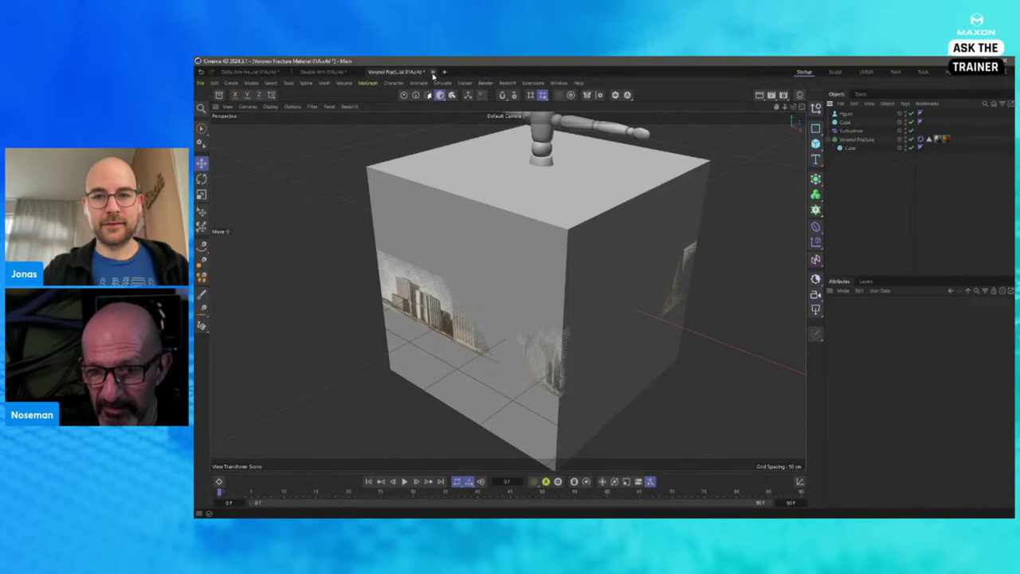
Step: With the Script Log open, add a Cube, a Volume Builder and a Cloner, and activate Brush Selection in point mode
{"action": "left_click", "coordinate": [559, 83]}
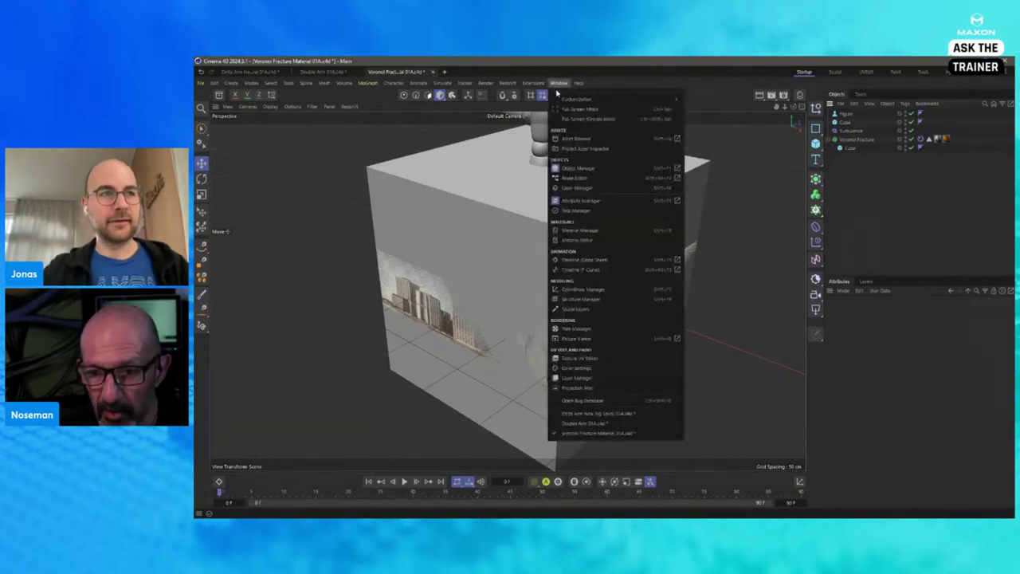
{"action": "left_click", "coordinate": [544, 107]}
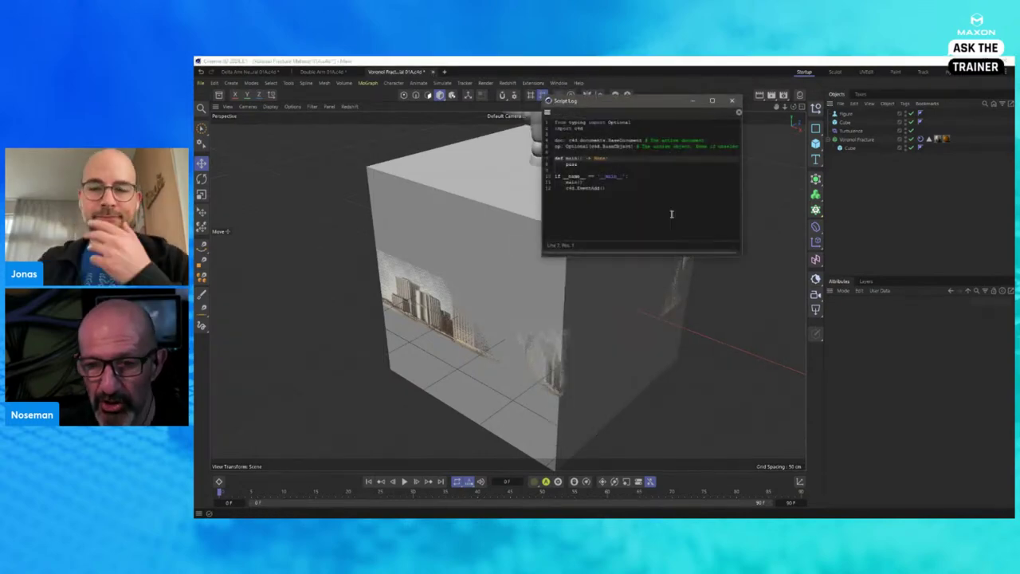
{"action": "left_click", "coordinate": [814, 199]}
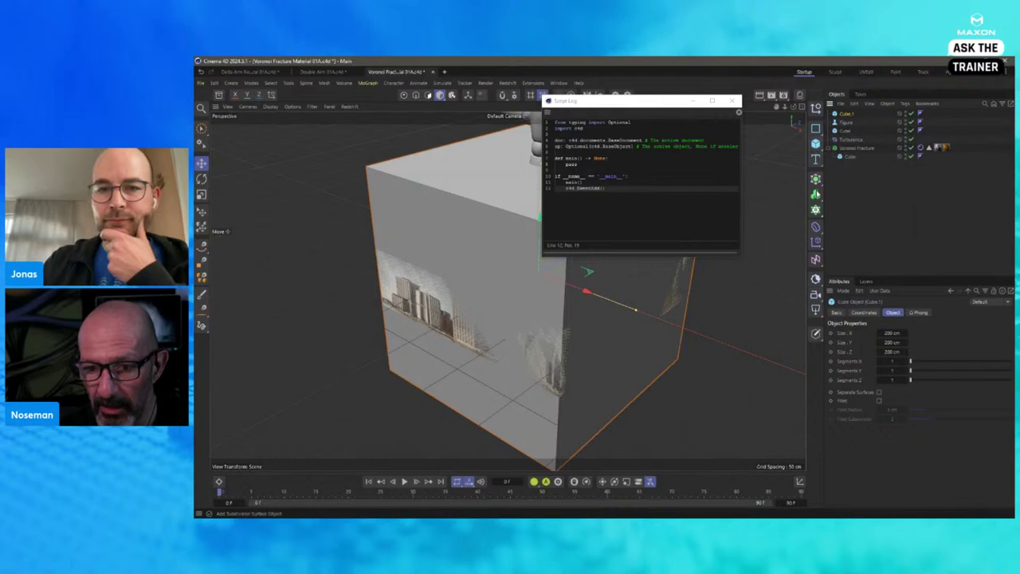
{"action": "left_click", "coordinate": [815, 209]}
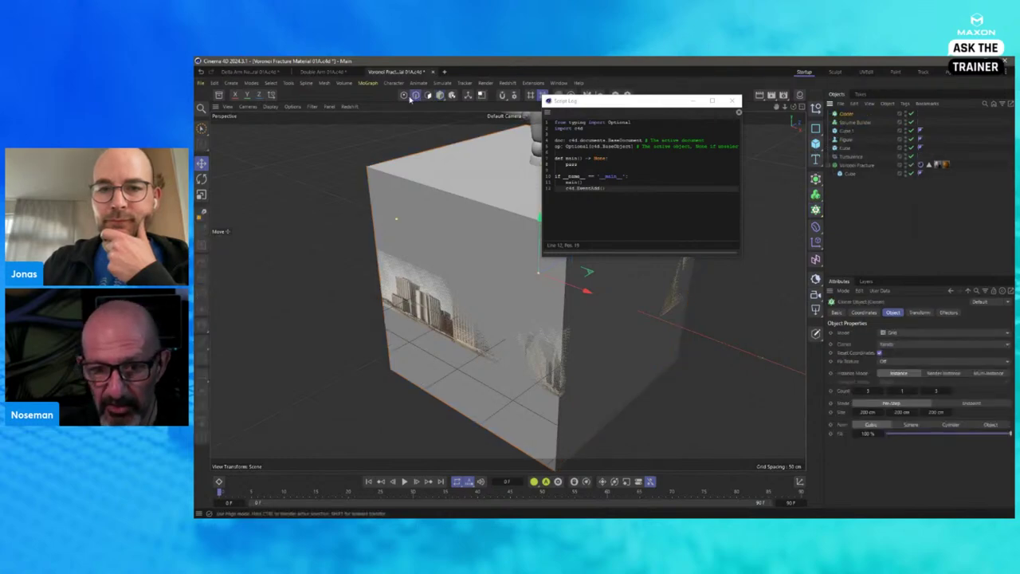
{"action": "left_click", "coordinate": [201, 128]}
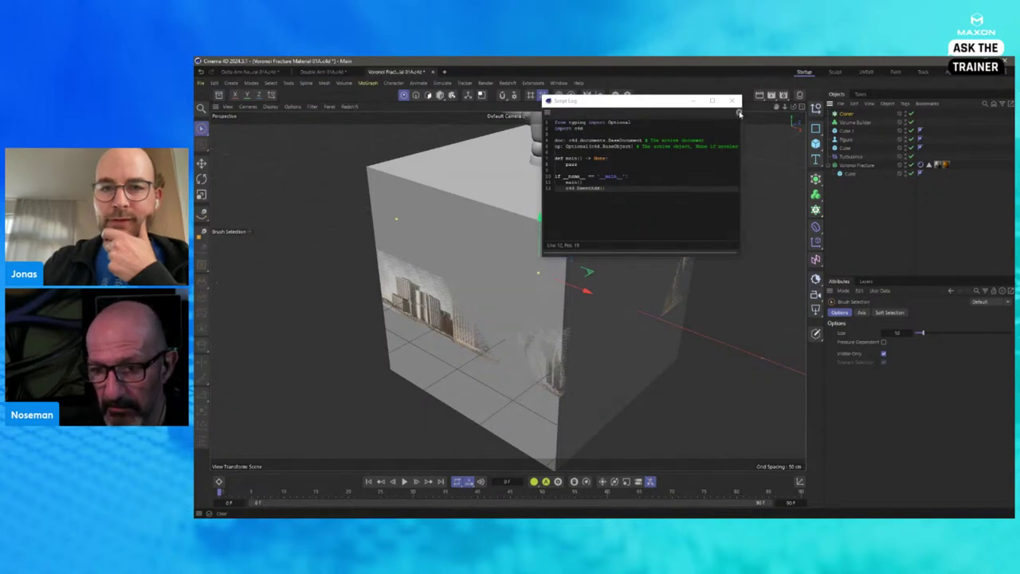
Step: Clear the Script Log
{"action": "left_click", "coordinate": [739, 114]}
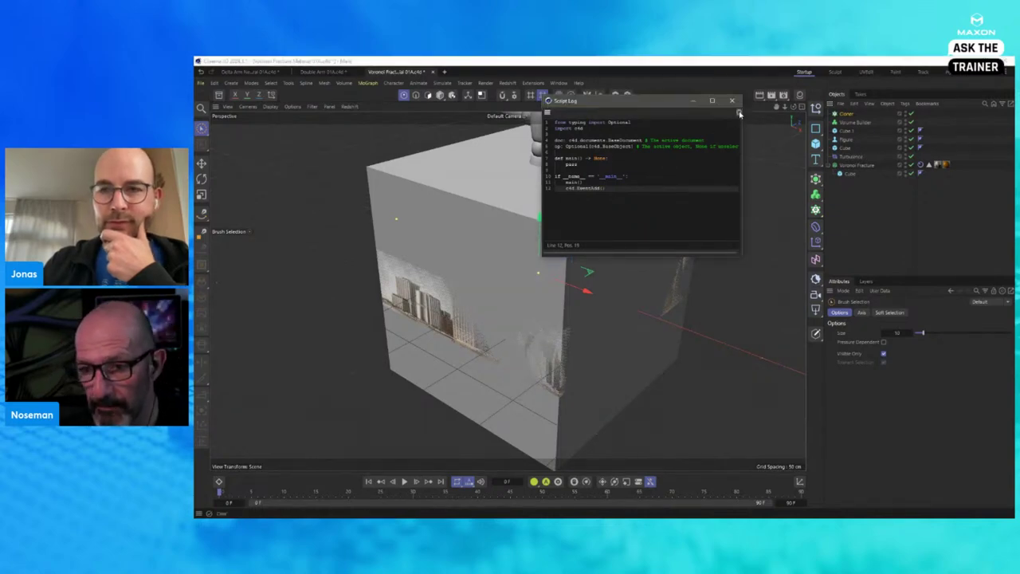
{"action": "key", "text": "Up"}
{"action": "key", "text": "Up"}
{"action": "key", "text": "Up"}
{"action": "key", "text": "Up"}
{"action": "key", "text": "Up"}
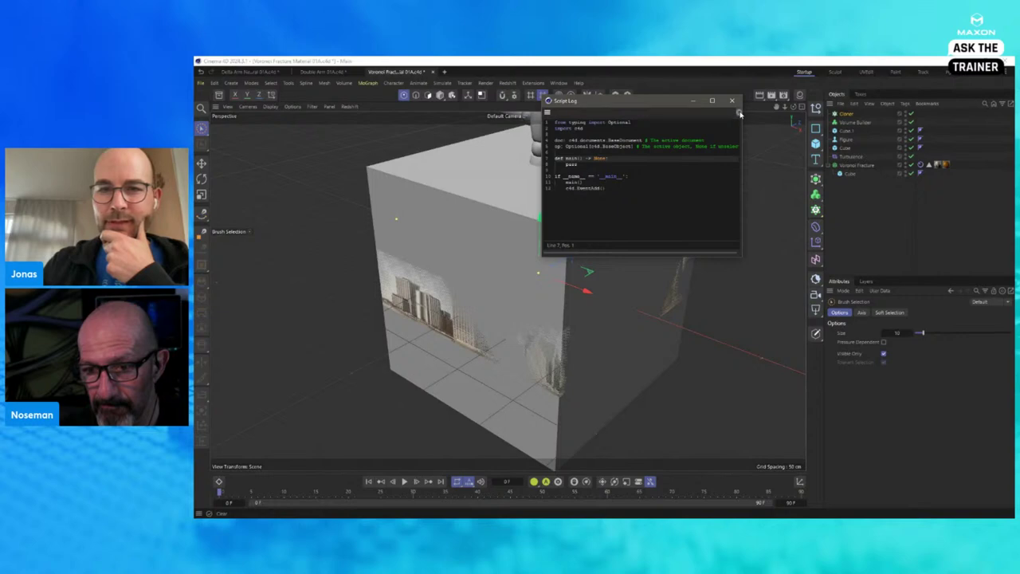
Step: Try to insert a scene object into the code of the Script Log, and close the log
{"action": "left_click_drag", "start_coordinate": [847, 139], "coordinate": [586, 171]}
{"action": "left_click", "coordinate": [647, 181]}
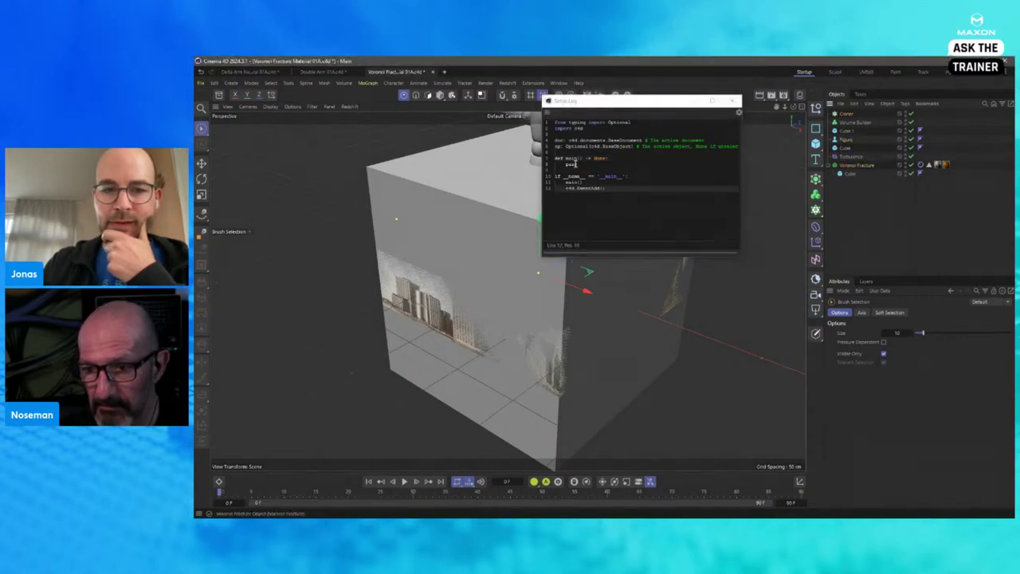
{"action": "left_click", "coordinate": [731, 100]}
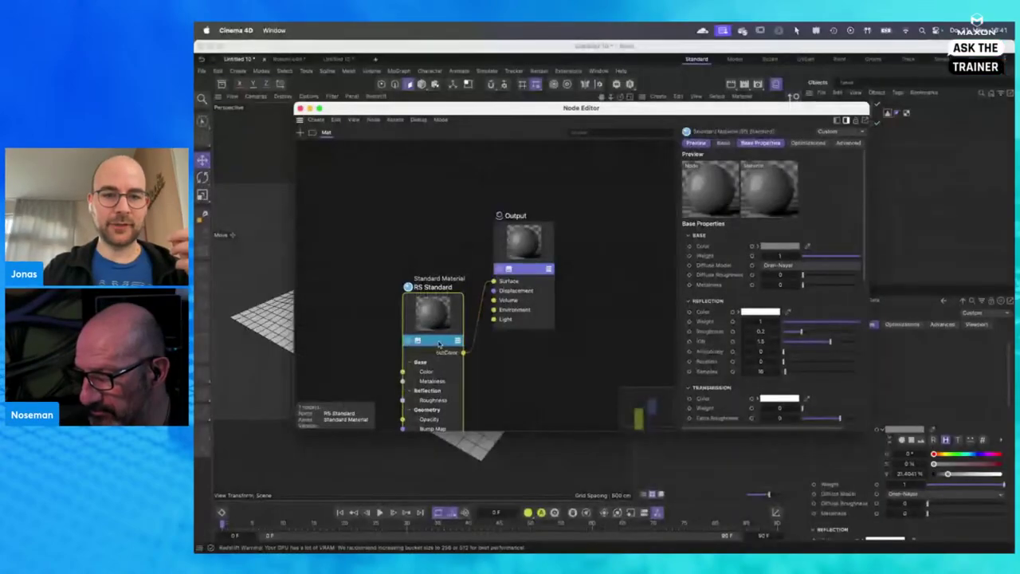
Step: Search the node assets for "mater" and add a Material node above the Standard Material node in the Mat graph
{"action": "double_click", "coordinate": [412, 211]}
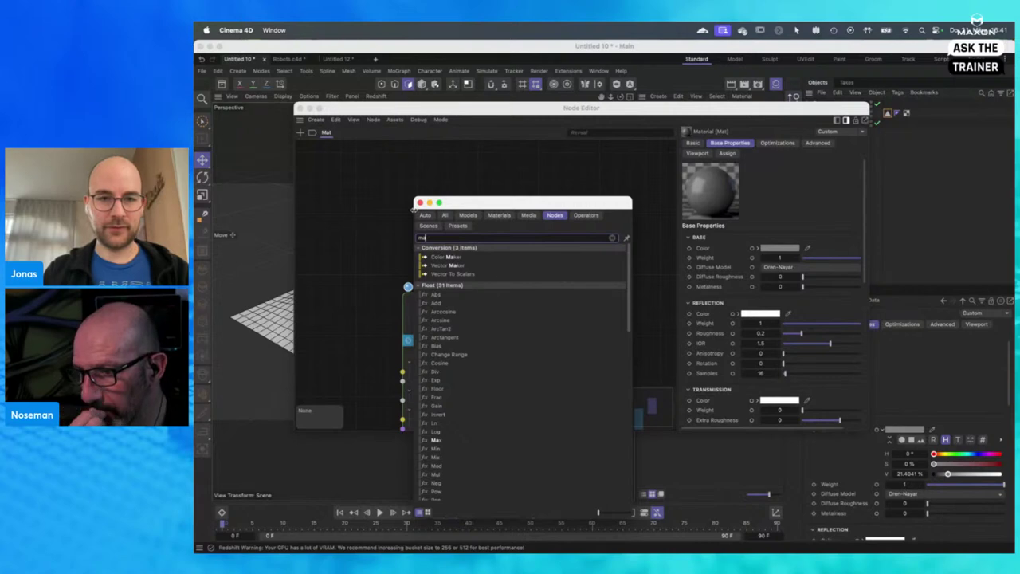
{"action": "type", "text": "mater"}
{"action": "key", "text": "Down"}
{"action": "key", "text": "Down"}
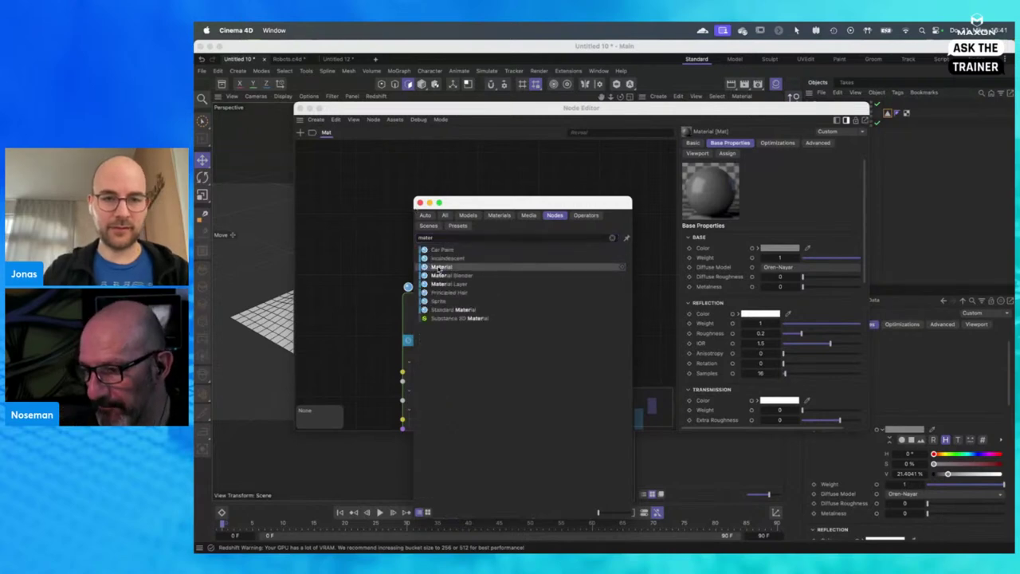
{"action": "key", "text": "Return"}
{"action": "left_click_drag", "start_coordinate": [434, 197], "coordinate": [439, 194]}
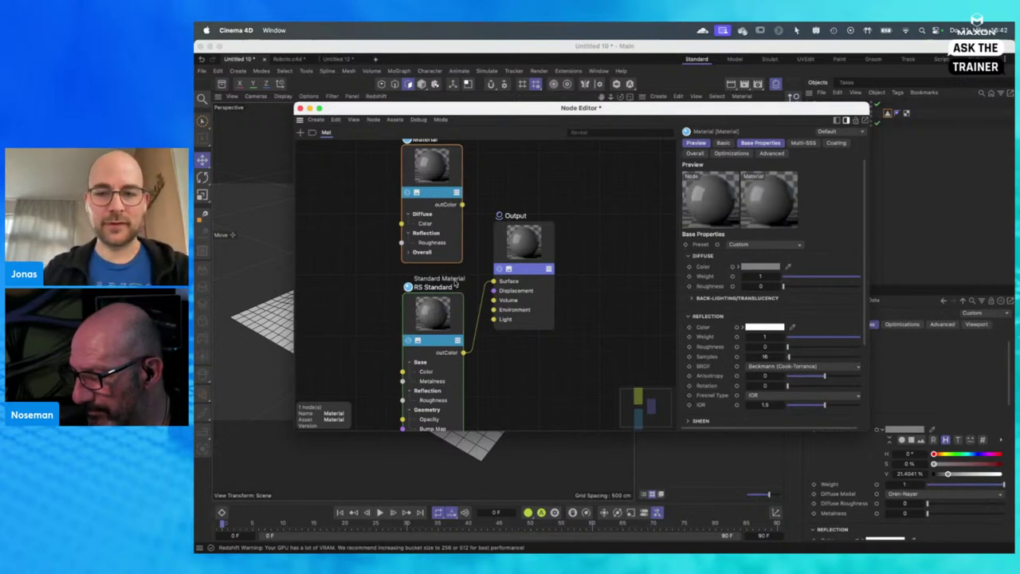
Step: Compare the attributes of the Standard Material and Material nodes, and close the Node Editor
{"action": "left_click_drag", "start_coordinate": [441, 346], "coordinate": [443, 333]}
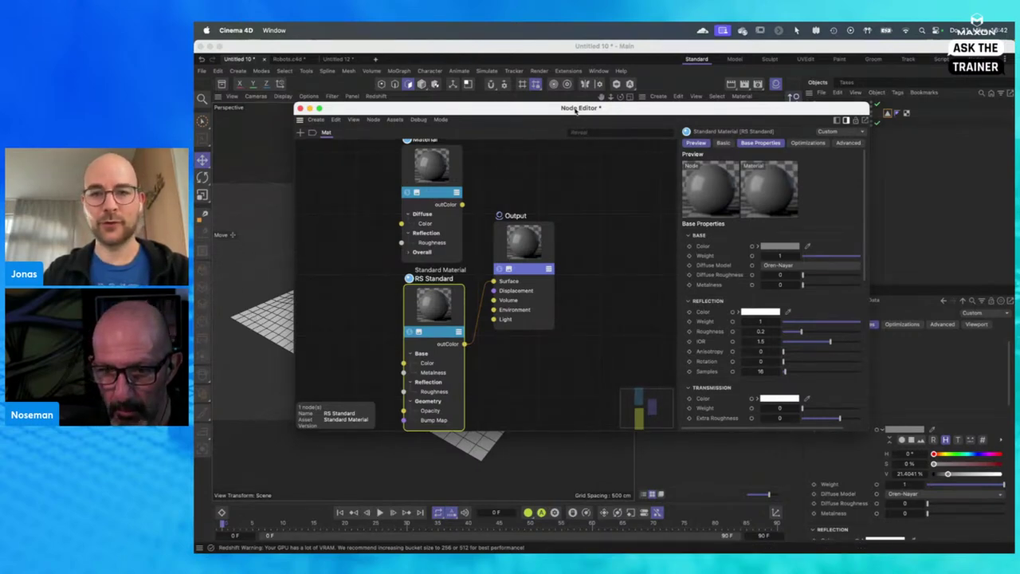
{"action": "left_click_drag", "start_coordinate": [579, 112], "coordinate": [618, 107]}
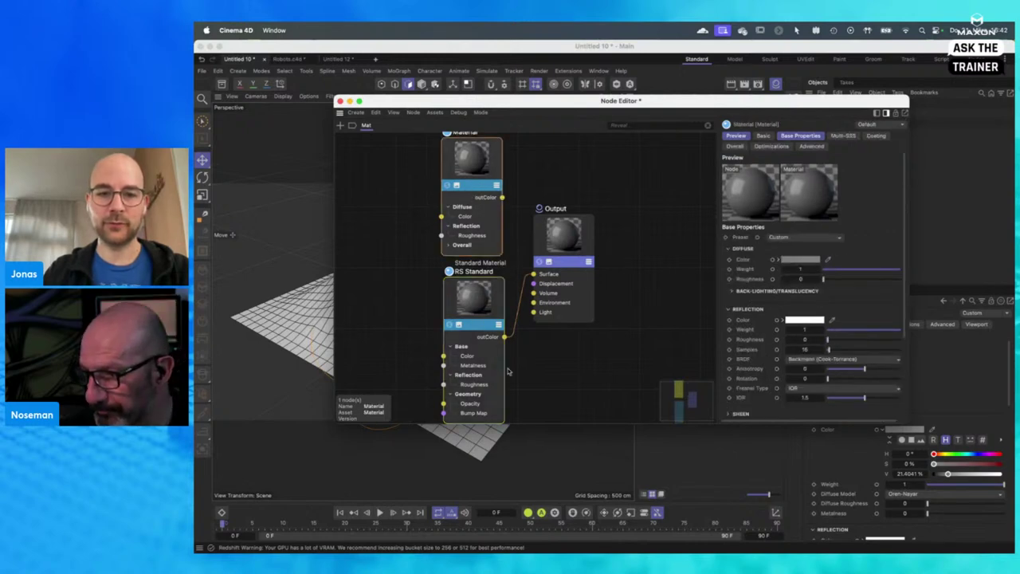
{"action": "left_click_drag", "start_coordinate": [478, 335], "coordinate": [476, 341]}
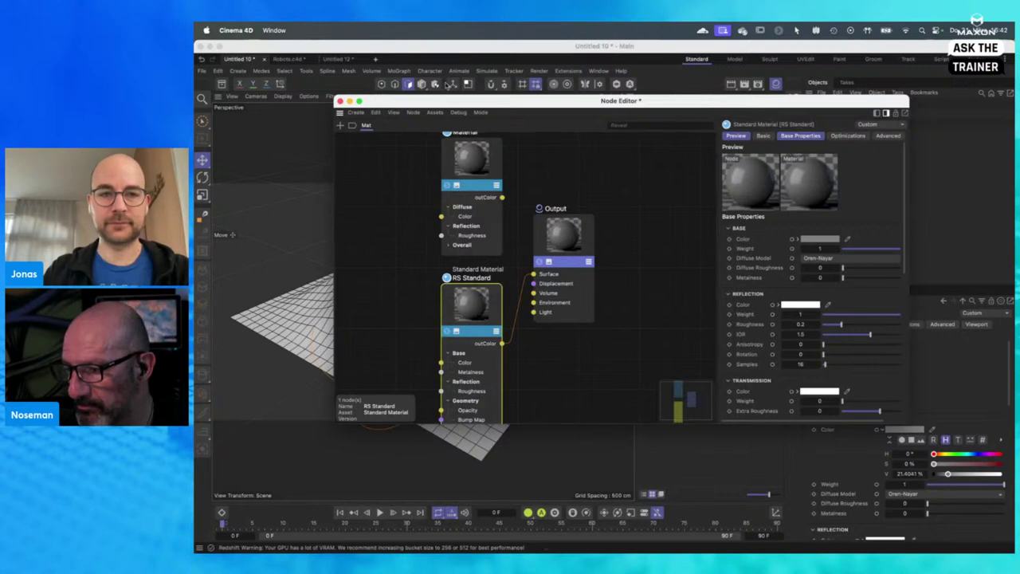
{"action": "left_click", "coordinate": [341, 101]}
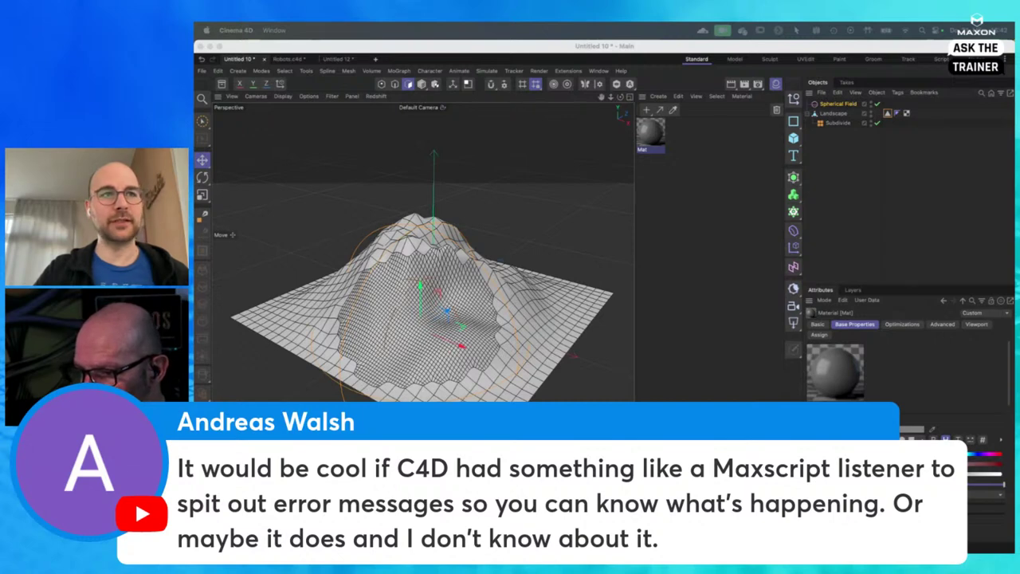
Step: Hide the Material Manager and open the Console window over the viewport
{"action": "left_click", "coordinate": [776, 85]}
{"action": "left_click", "coordinate": [566, 71]}
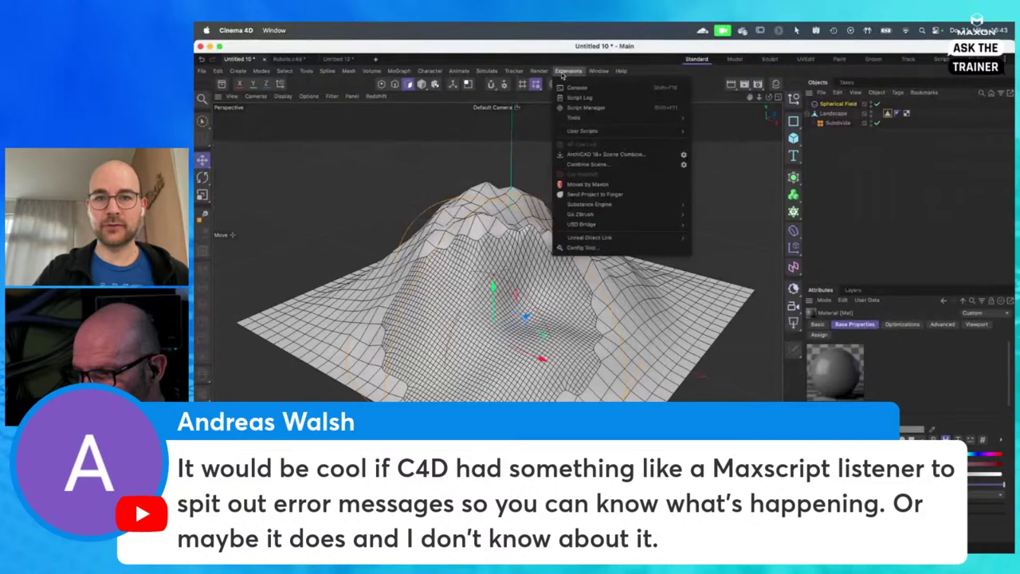
{"action": "left_click", "coordinate": [577, 88]}
{"action": "left_click_drag", "start_coordinate": [622, 76], "coordinate": [504, 128]}
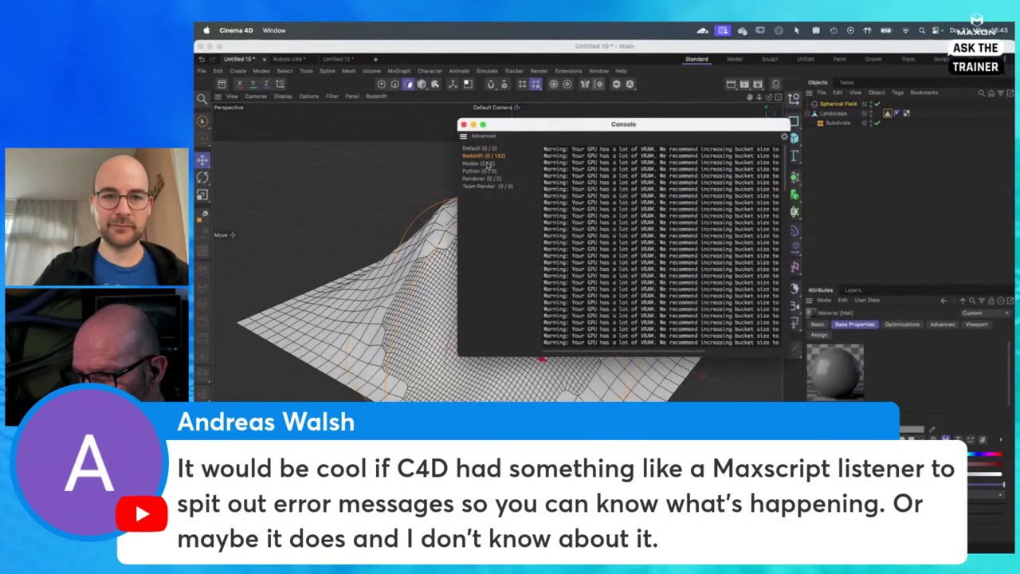
Step: Examine the Nodes and Redshift messages in the Console, and close it
{"action": "left_click", "coordinate": [485, 163]}
{"action": "left_click_drag", "start_coordinate": [646, 126], "coordinate": [628, 108]}
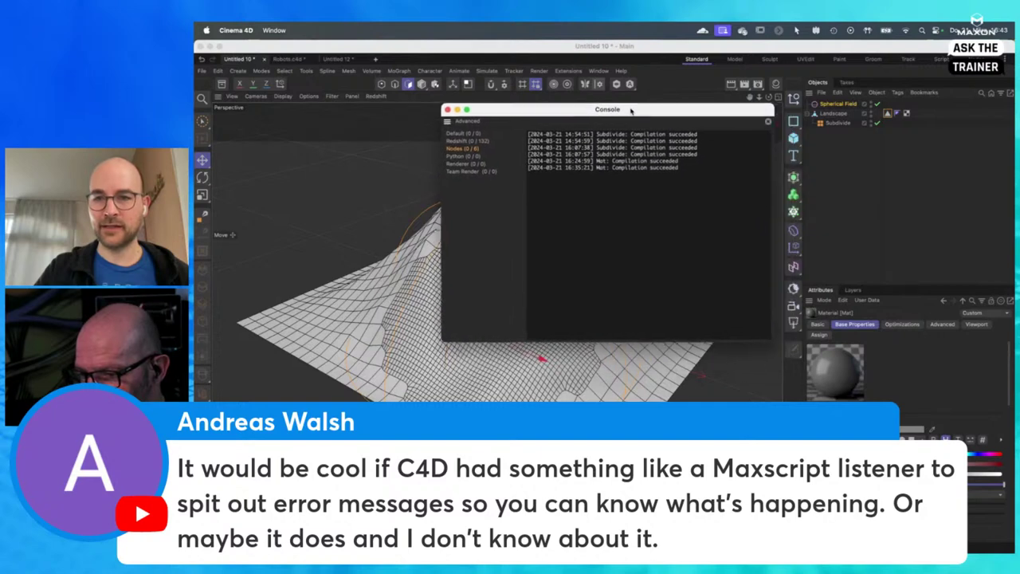
{"action": "left_click", "coordinate": [465, 139]}
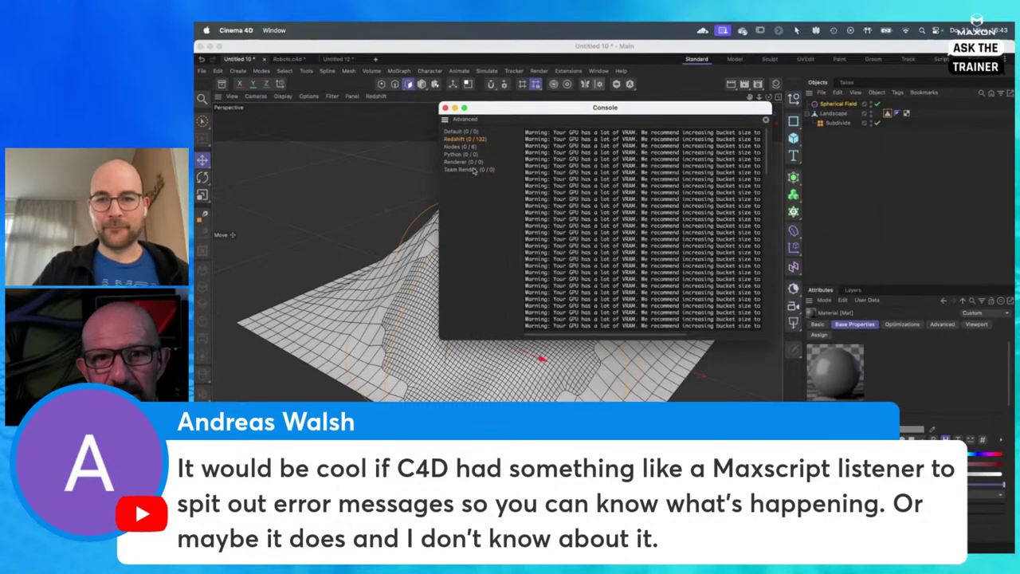
{"action": "scroll", "coordinate": [603, 211], "scroll_direction": "up", "scroll_amount": 1}
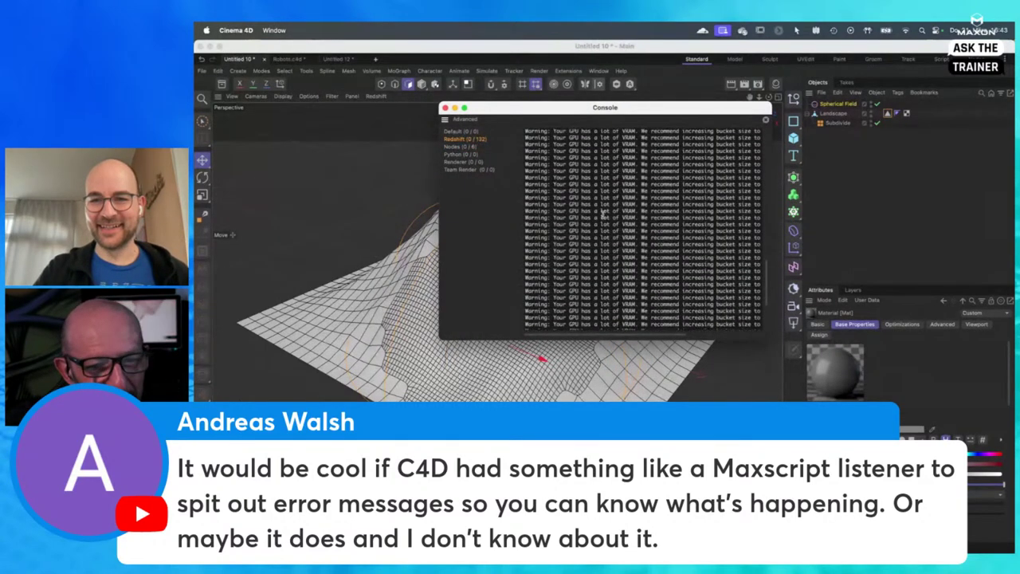
{"action": "scroll", "coordinate": [603, 214], "scroll_direction": "down", "scroll_amount": 2}
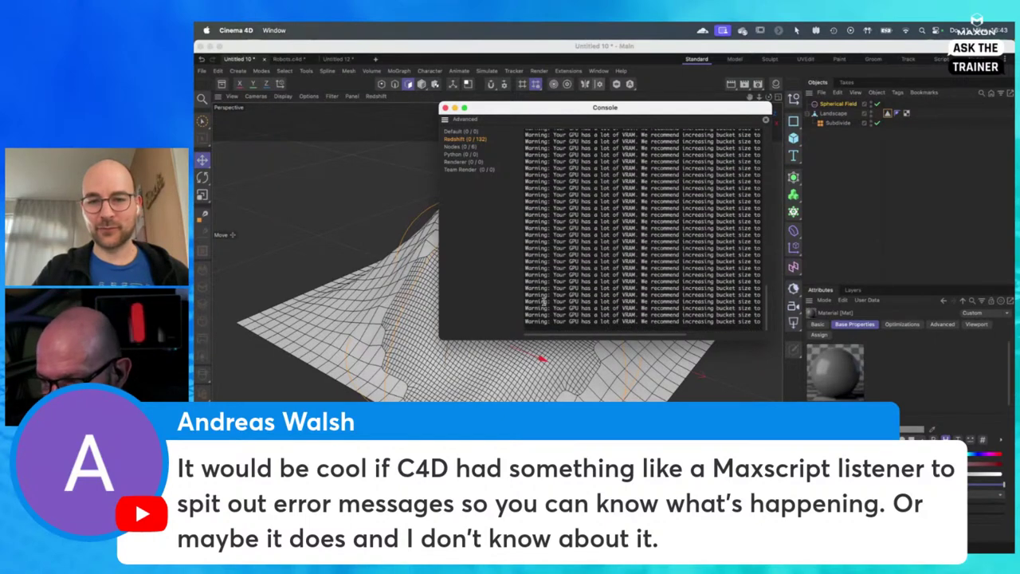
{"action": "double_click", "coordinate": [571, 295]}
{"action": "left_click_drag", "start_coordinate": [568, 295], "coordinate": [596, 296]}
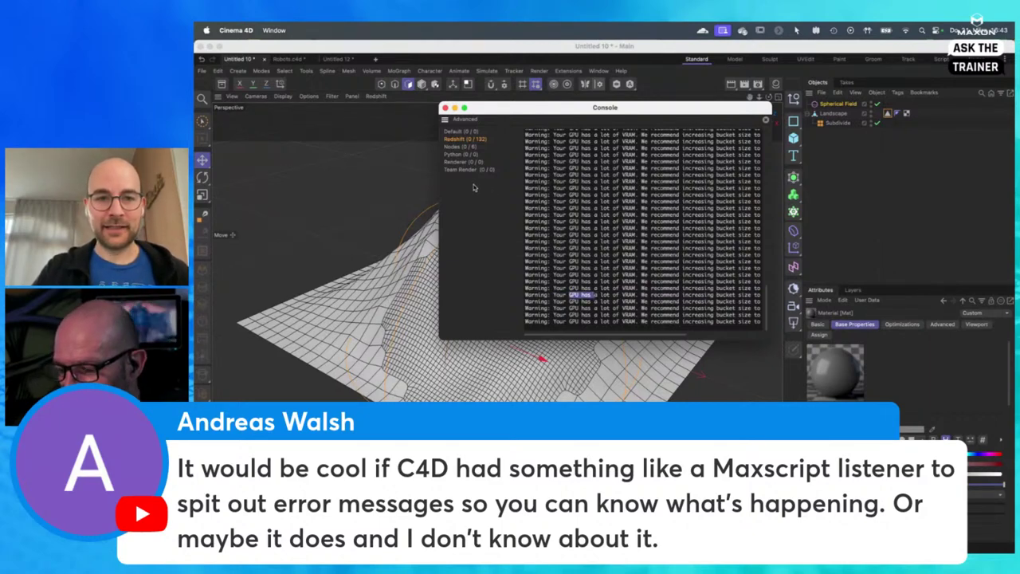
{"action": "left_click", "coordinate": [458, 147]}
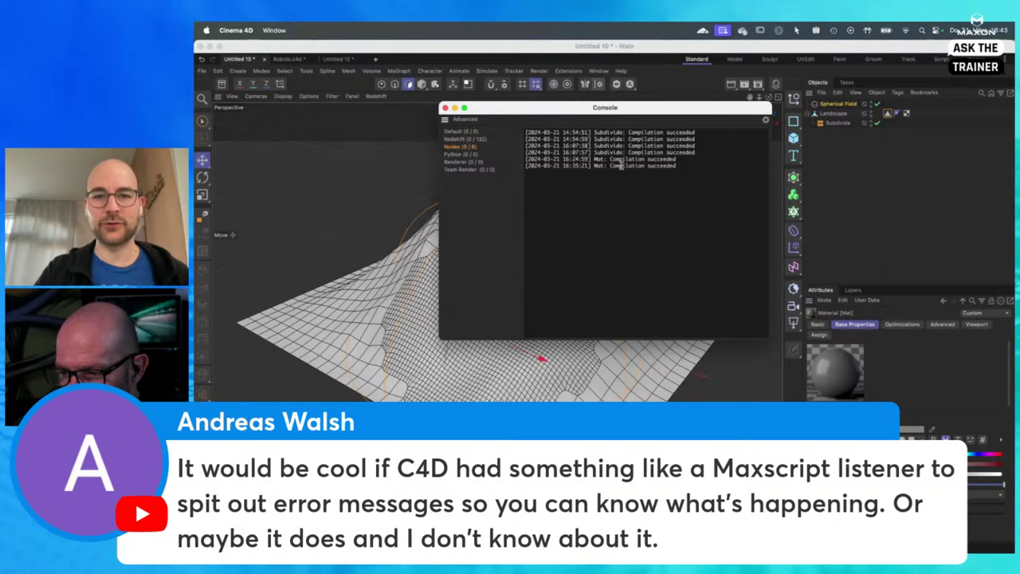
{"action": "left_click", "coordinate": [445, 108]}
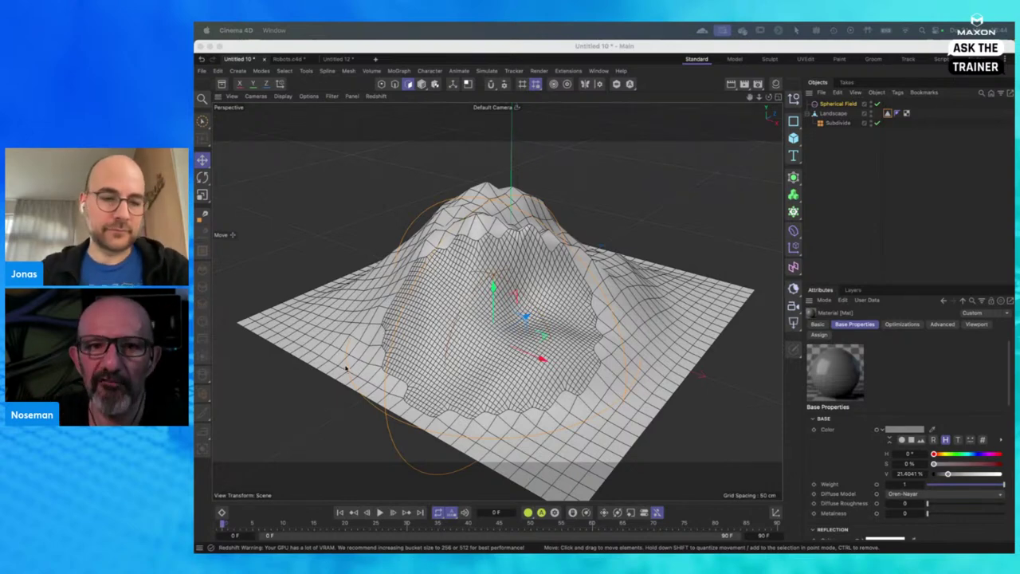
Step: Open the Task Manager, delete its task history, and close it
{"action": "left_click", "coordinate": [237, 549]}
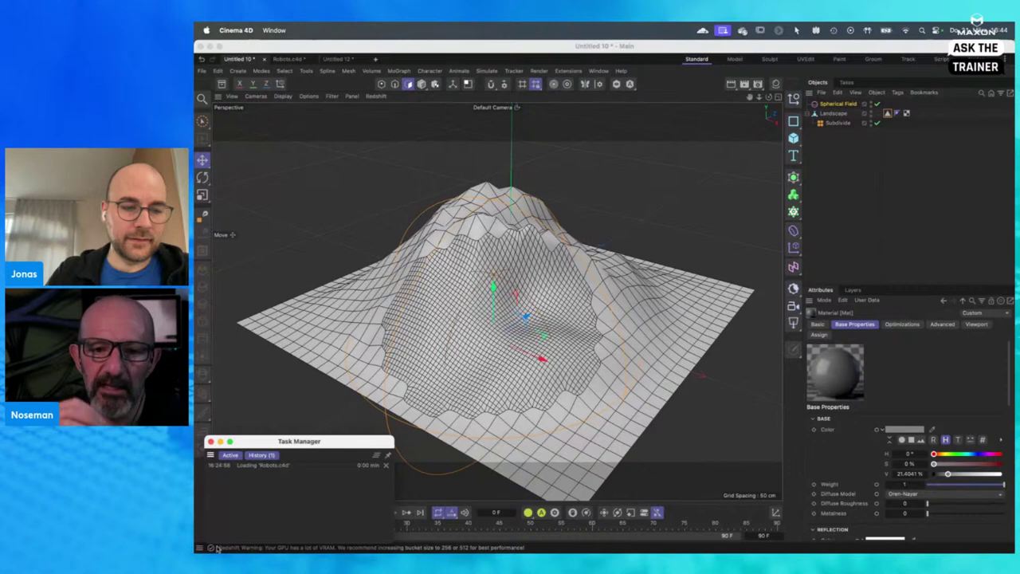
{"action": "left_click", "coordinate": [211, 442]}
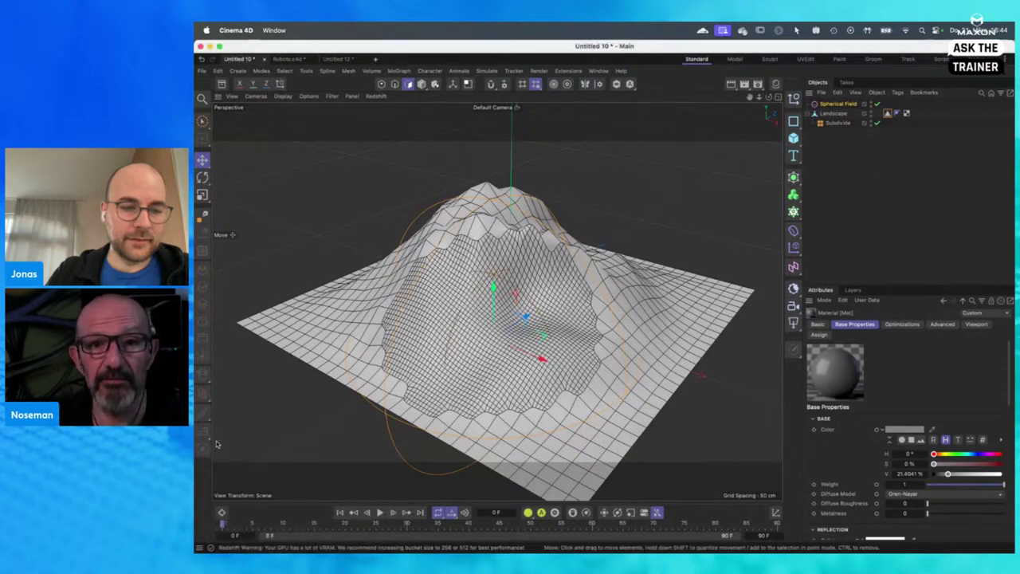
{"action": "left_click", "coordinate": [212, 549]}
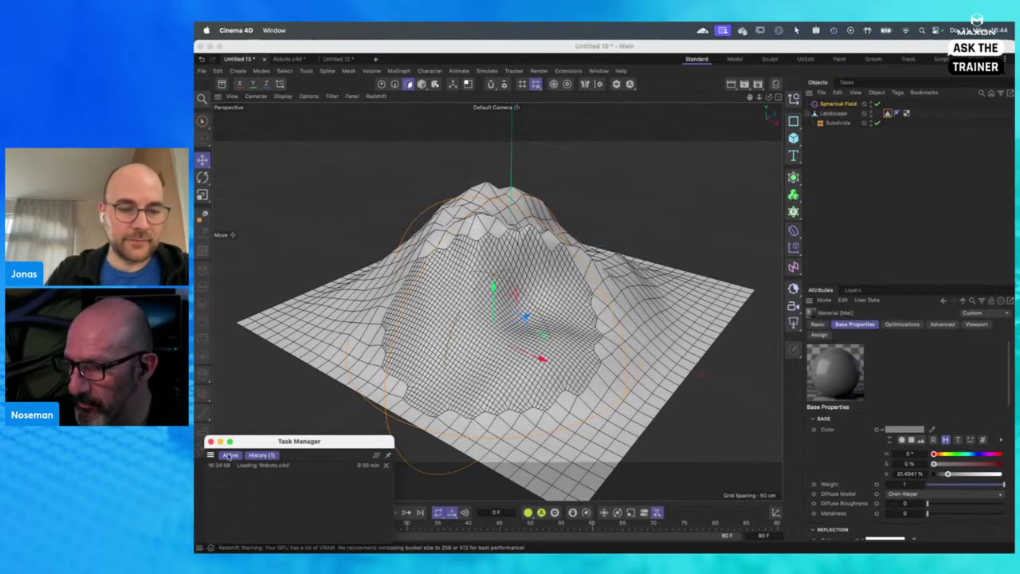
{"action": "left_click", "coordinate": [213, 548]}
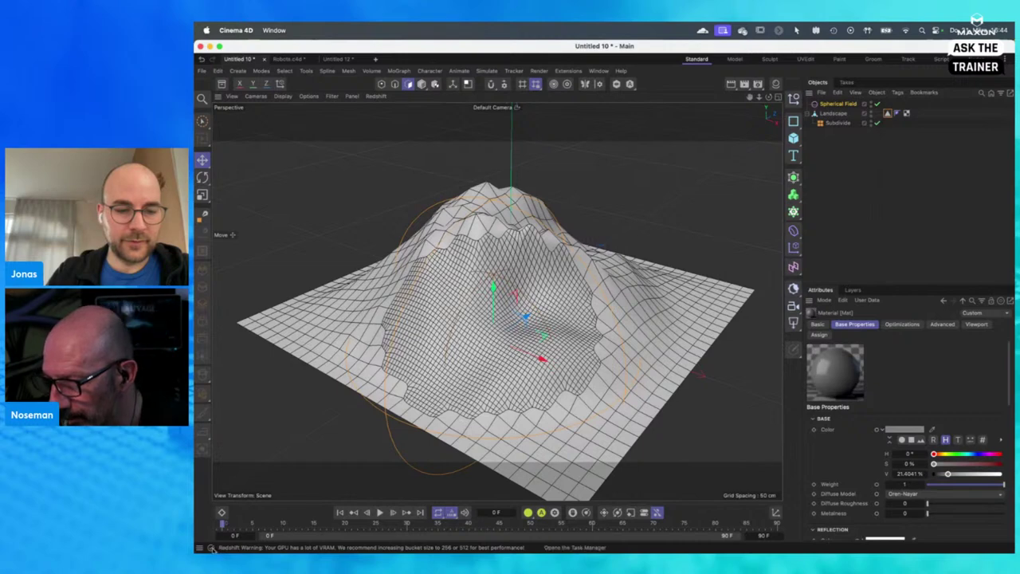
{"action": "left_click", "coordinate": [213, 548]}
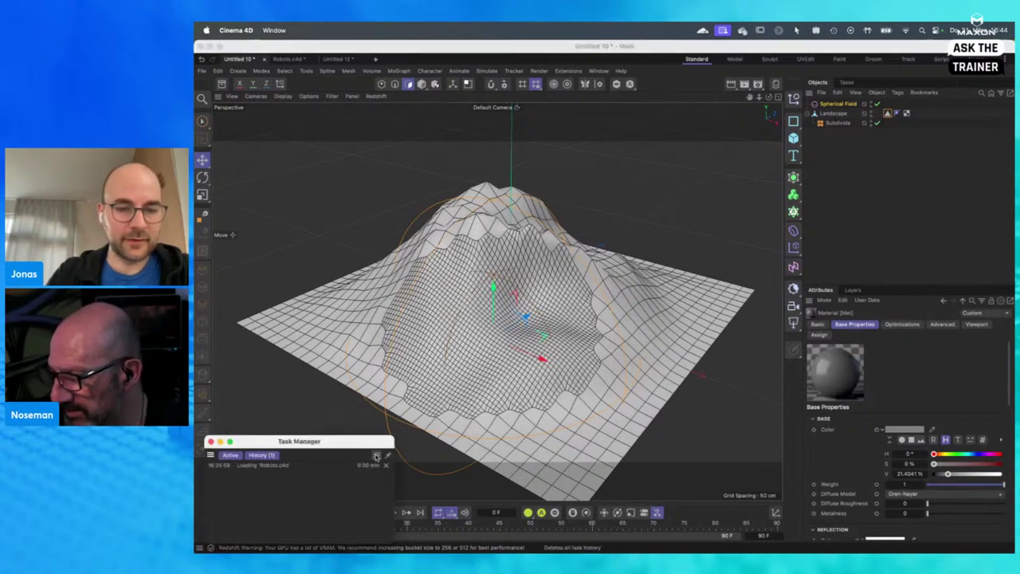
{"action": "left_click", "coordinate": [376, 456]}
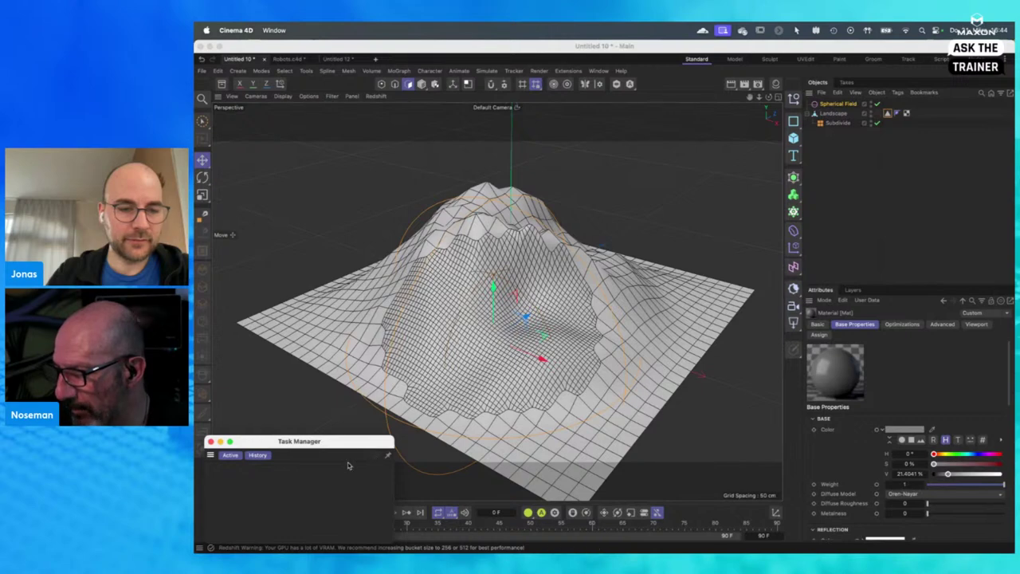
{"action": "left_click", "coordinate": [212, 442]}
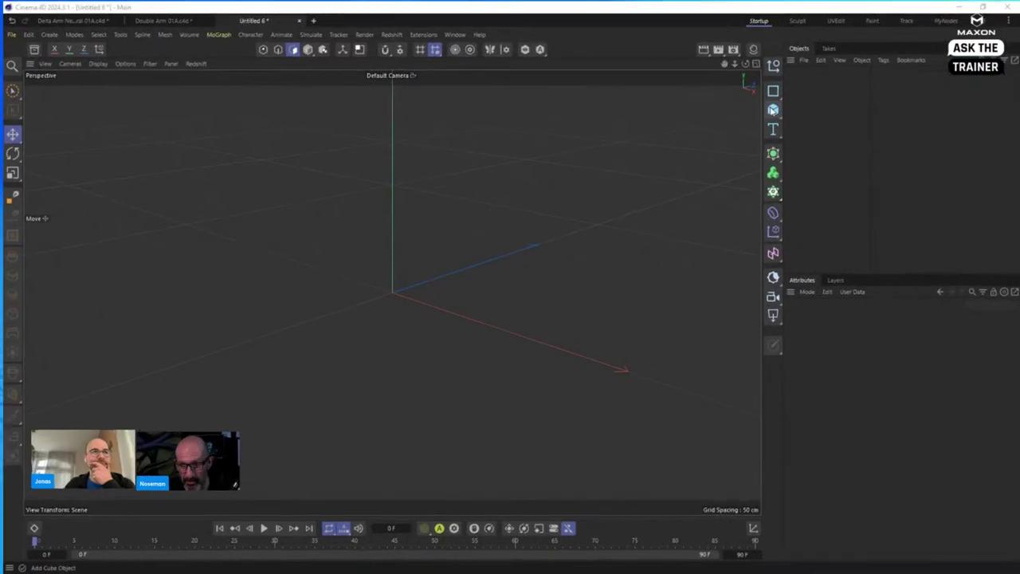
Step: Add a Cube, a Sphere and a Cone to the empty scene, and move the Cone and the Cube away from the Sphere
{"action": "left_click", "coordinate": [816, 144]}
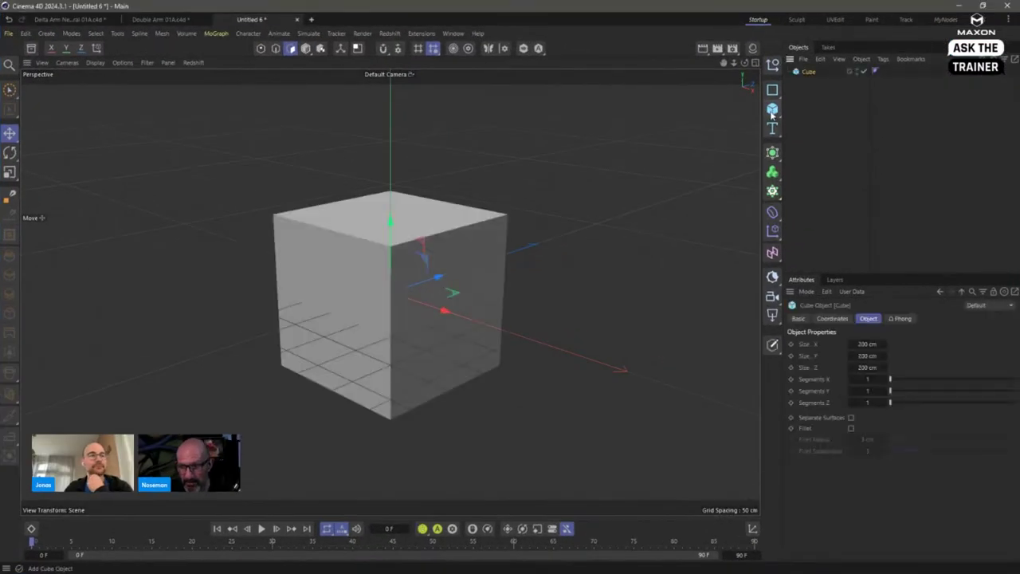
{"action": "left_click_drag", "start_coordinate": [772, 109], "coordinate": [891, 167]}
{"action": "left_click_drag", "start_coordinate": [772, 111], "coordinate": [901, 194]}
{"action": "left_click_drag", "start_coordinate": [228, 278], "coordinate": [452, 295]}
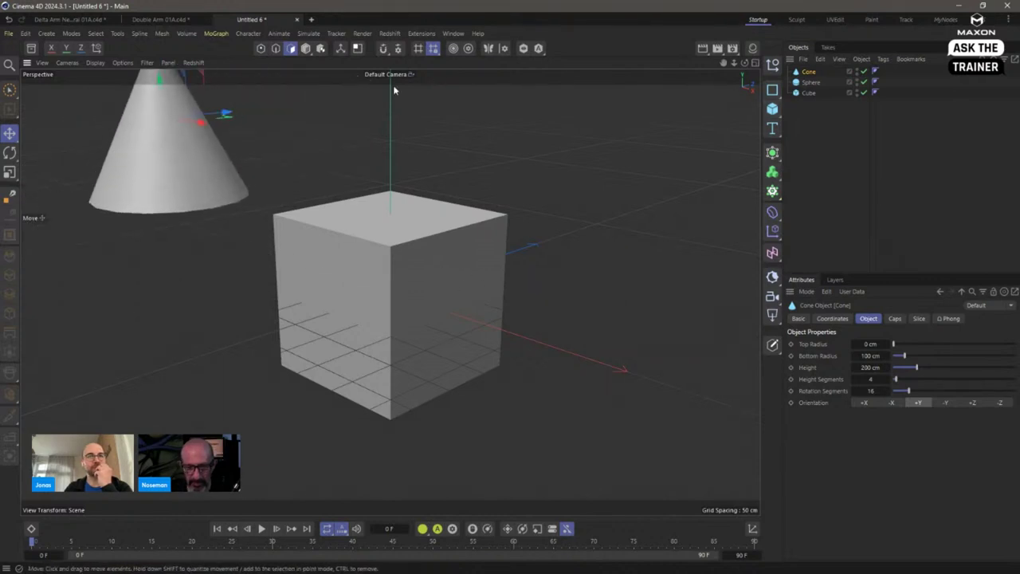
{"action": "left_click", "coordinate": [305, 48]}
{"action": "left_click_drag", "start_coordinate": [377, 322], "coordinate": [537, 256]}
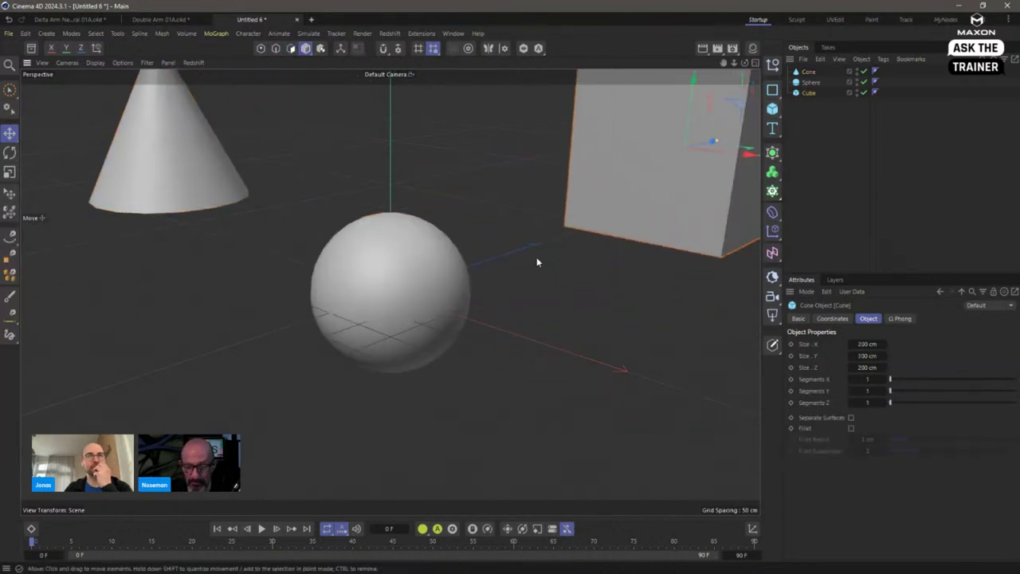
Step: Duplicate the Cone, Sphere and Cube together twice, placing the copies beside the originals, and deselect everything
{"action": "scroll", "coordinate": [494, 273], "scroll_direction": "down", "scroll_amount": 8}
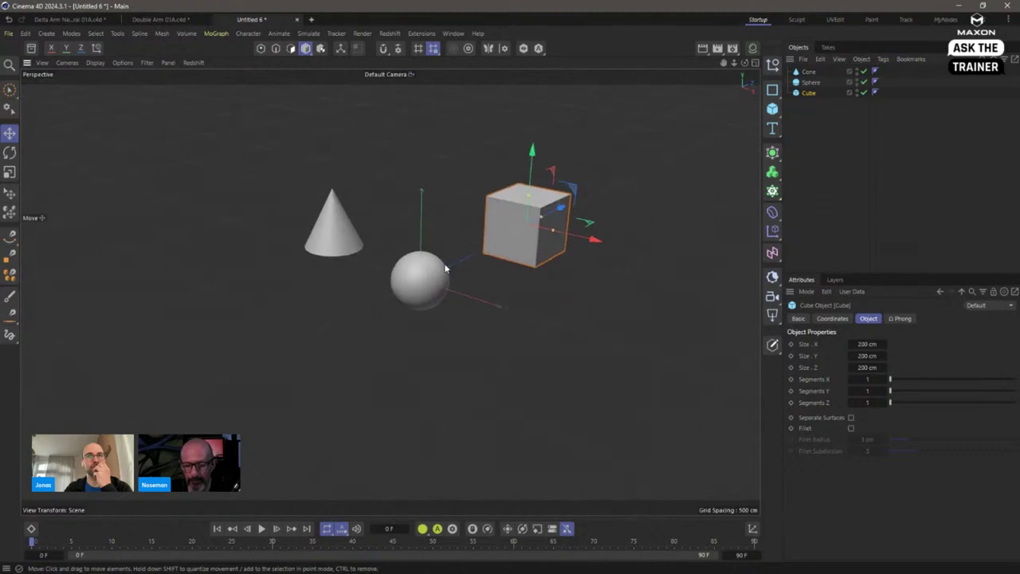
{"action": "left_click_drag", "start_coordinate": [791, 127], "coordinate": [829, 71]}
{"action": "left_click_drag", "start_coordinate": [486, 311], "coordinate": [370, 358], "text": "ctrl"}
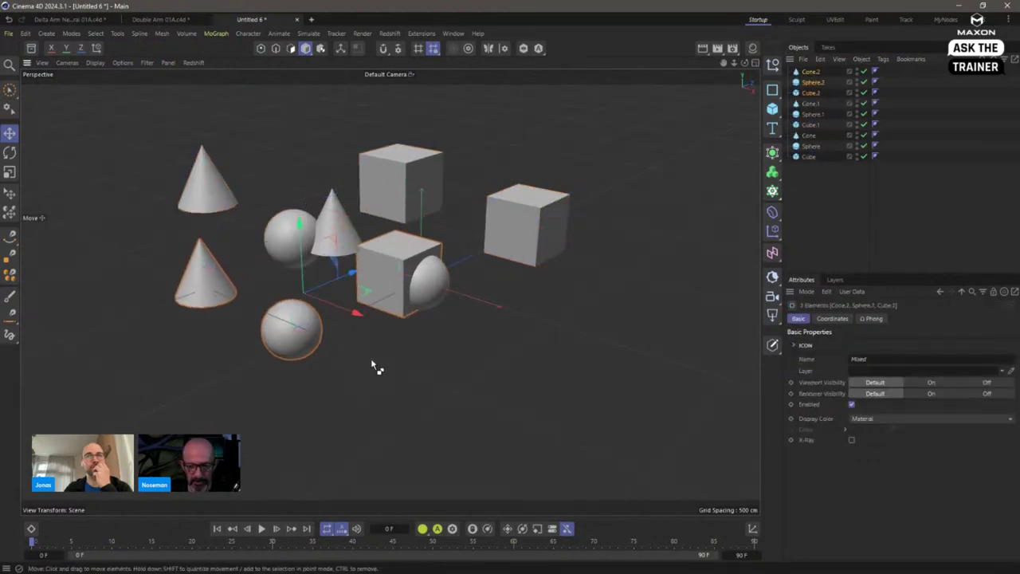
{"action": "left_click", "coordinate": [824, 196]}
{"action": "left_click_drag", "start_coordinate": [501, 239], "coordinate": [537, 228], "text": "alt"}
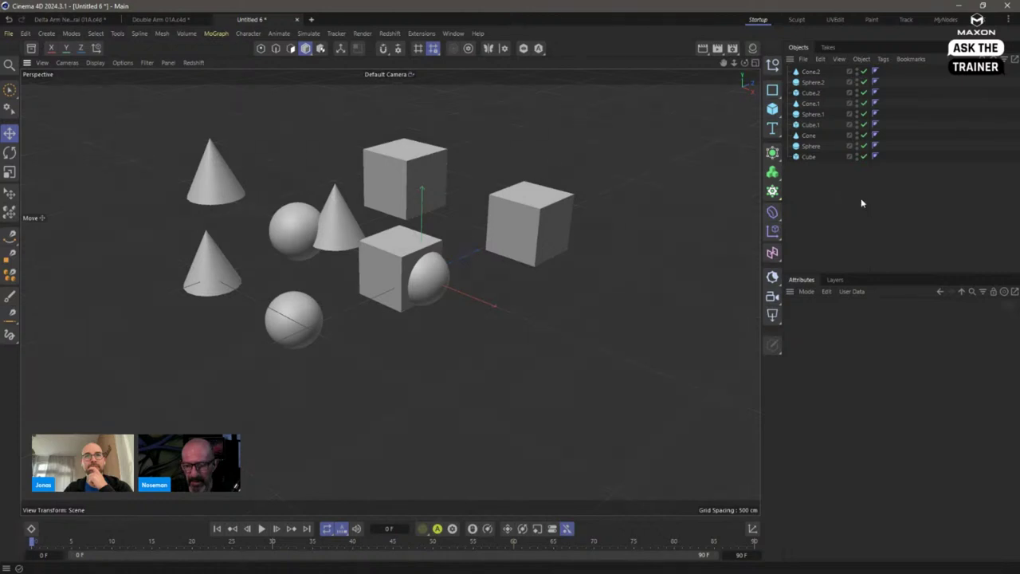
Step: Select all nine primitives and add a Cloner as their parent
{"action": "key", "text": "ctrl+a"}
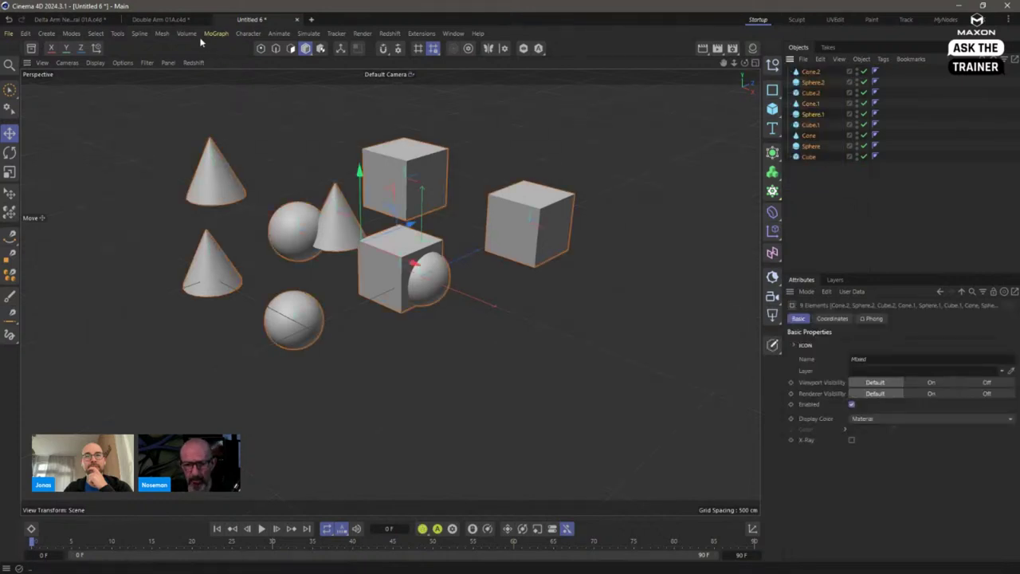
{"action": "left_click", "coordinate": [161, 33]}
{"action": "left_click", "coordinate": [814, 206]}
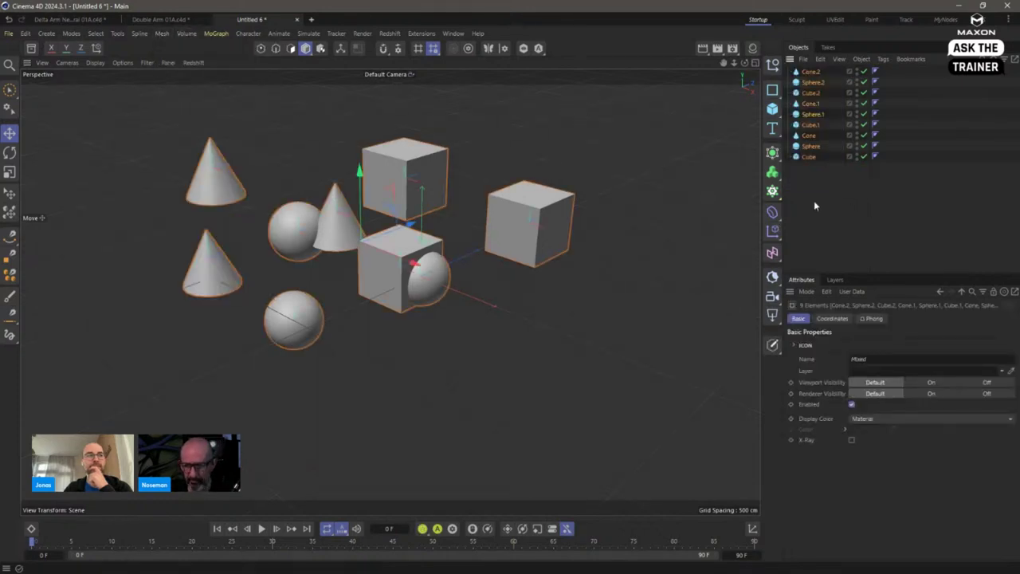
{"action": "left_click", "coordinate": [772, 190], "text": "alt"}
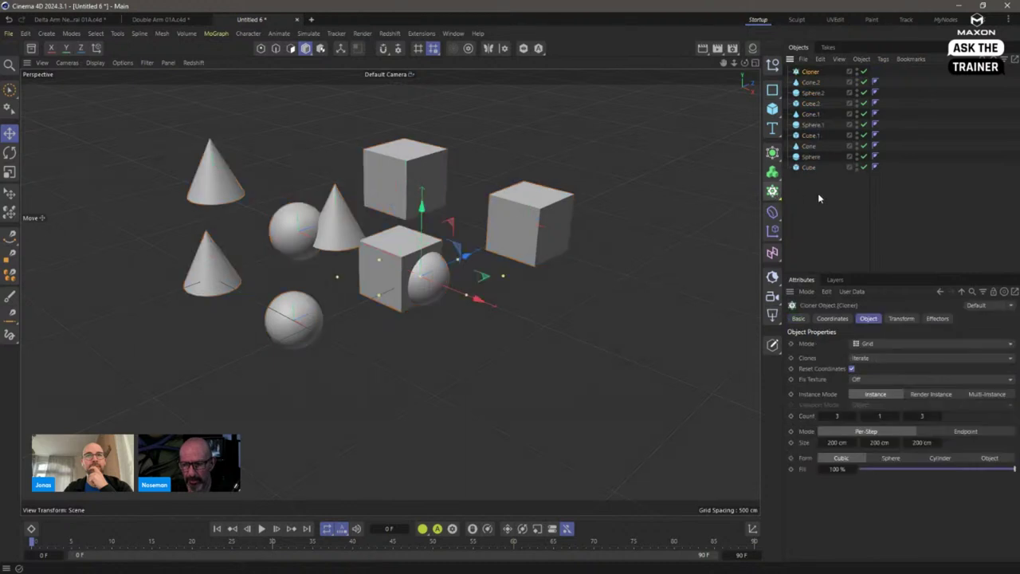
Step: Turn off Reset Coordinates on the Cloner and set its Instance Mode to Render Instance
{"action": "left_click", "coordinate": [809, 73]}
{"action": "left_click", "coordinate": [851, 369]}
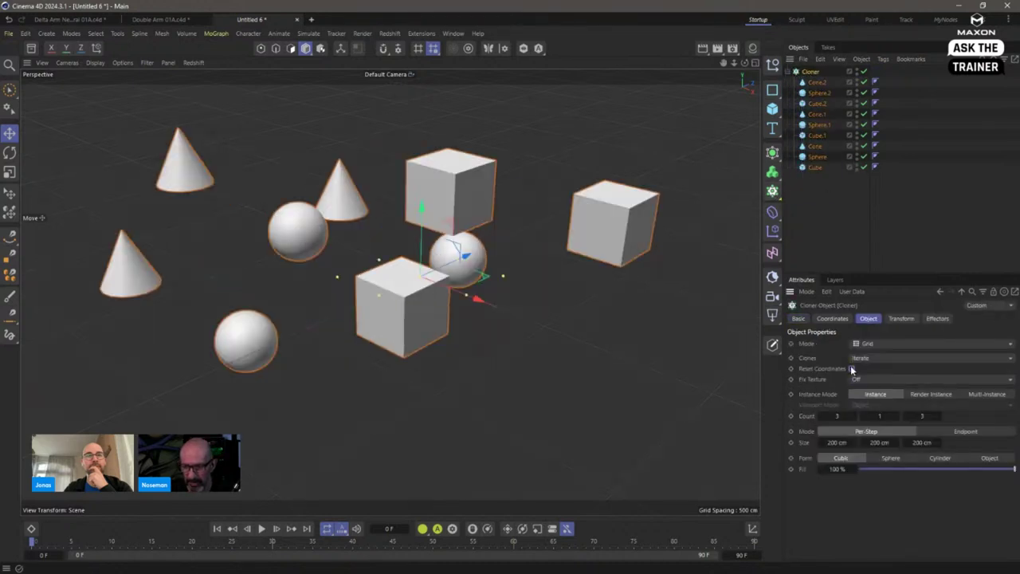
{"action": "left_click", "coordinate": [911, 395]}
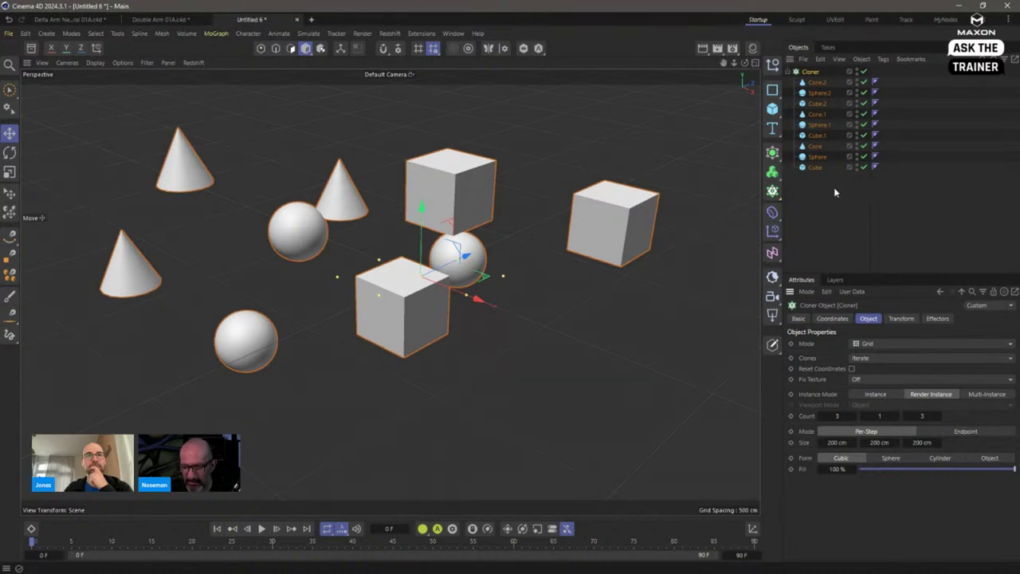
Step: Change the Cloner's Mode to Linear and increase its Count to include all nine primitives
{"action": "left_click_drag", "start_coordinate": [833, 191], "coordinate": [799, 84]}
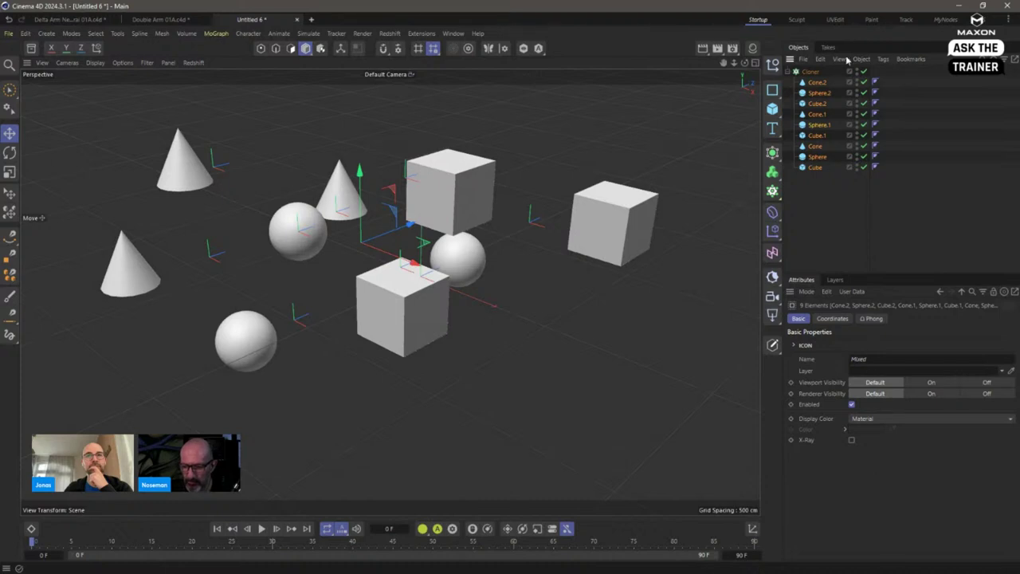
{"action": "left_click", "coordinate": [810, 71]}
{"action": "left_click", "coordinate": [872, 343]}
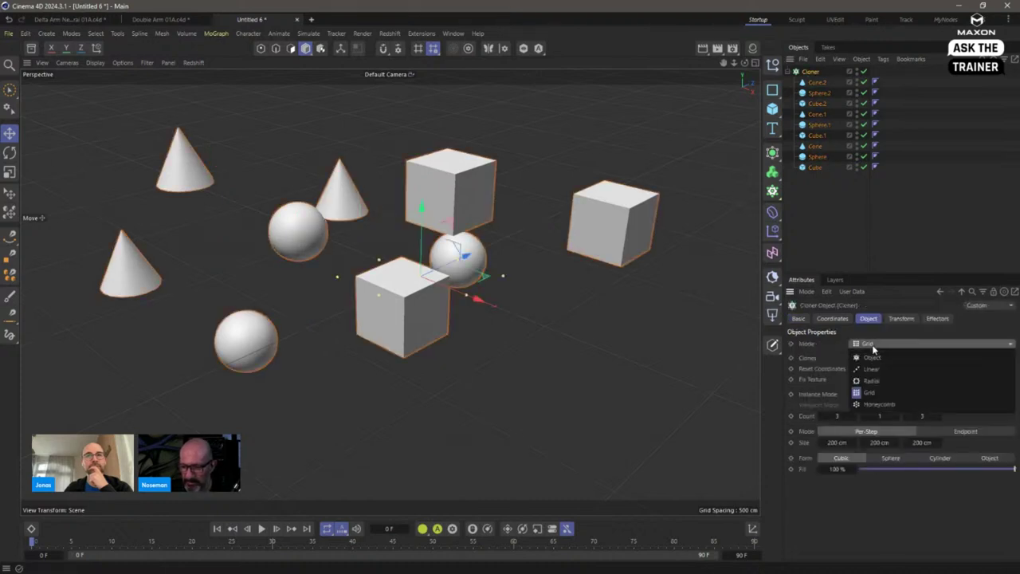
{"action": "left_click", "coordinate": [887, 363]}
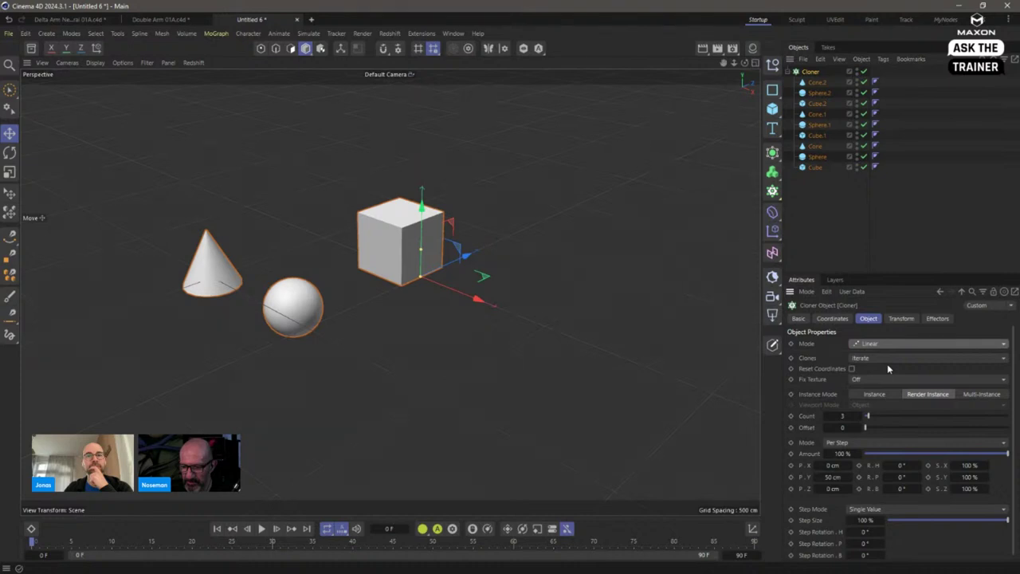
{"action": "left_click", "coordinate": [862, 418]}
{"action": "left_click_drag", "start_coordinate": [862, 417], "coordinate": [860, 414]}
Step: Raise the Cloner's Count to 18 to add a render instance of every primitive, and make the Cloner editable
{"action": "left_click_drag", "start_coordinate": [829, 193], "coordinate": [800, 71]}
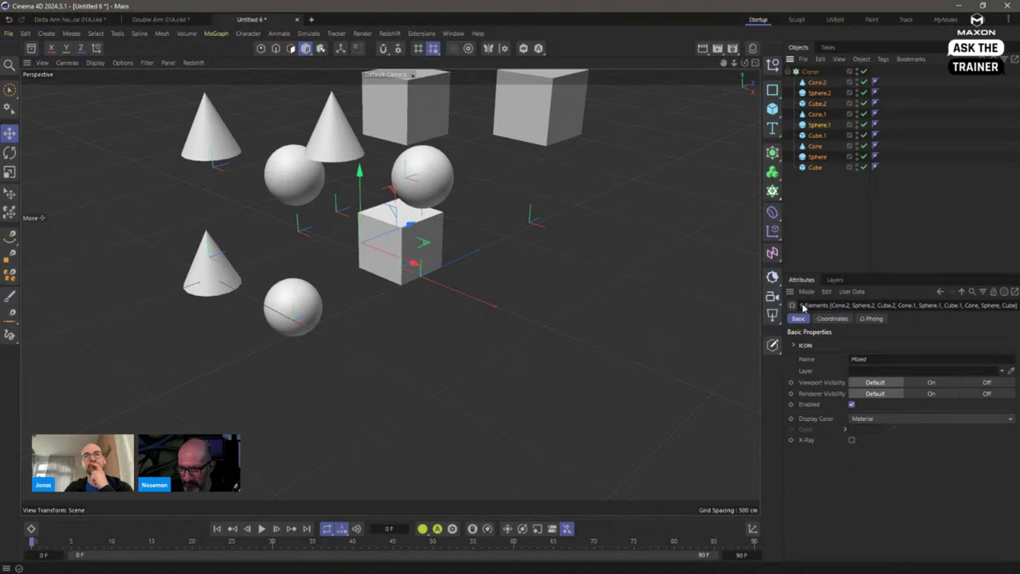
{"action": "left_click", "coordinate": [810, 71]}
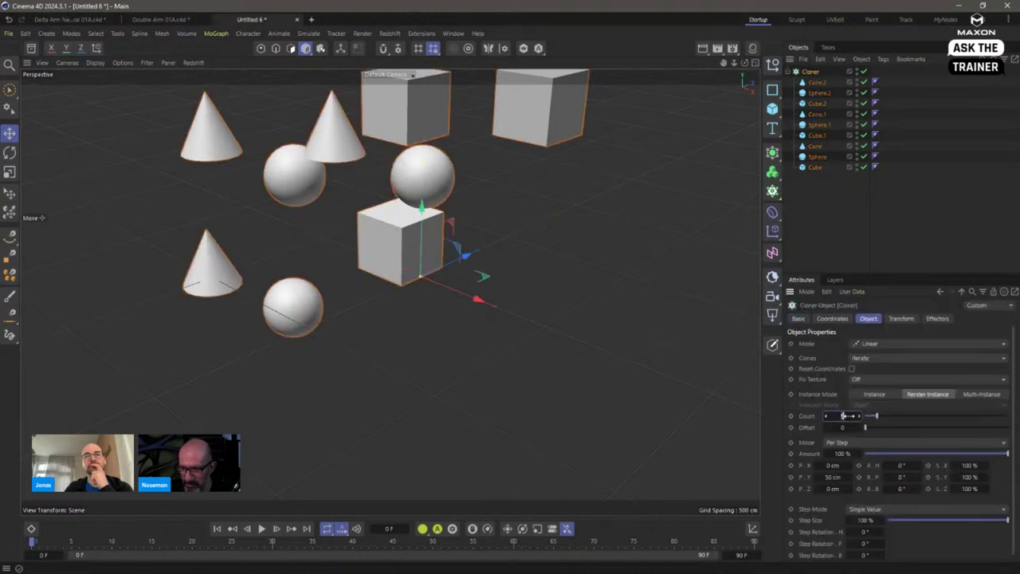
{"action": "left_click_drag", "start_coordinate": [845, 415], "coordinate": [813, 76]}
{"action": "key", "text": "c"}
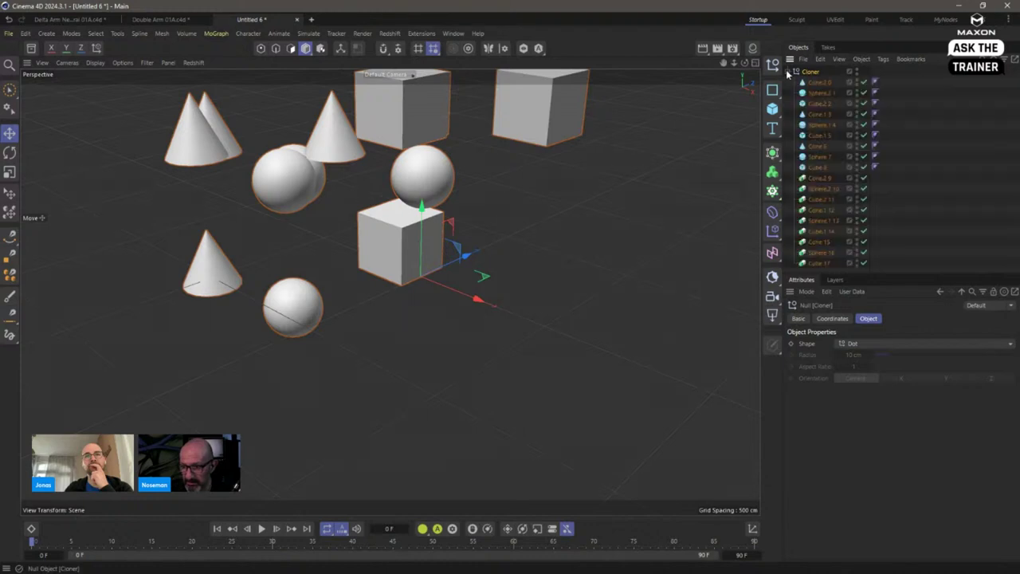
Step: Select the nine render instances from Cone.2 9 to Cube 17, move them away from the originals and duplicate the set five times around the scene
{"action": "left_click", "coordinate": [824, 178]}
{"action": "left_click", "coordinate": [821, 263], "text": "shift"}
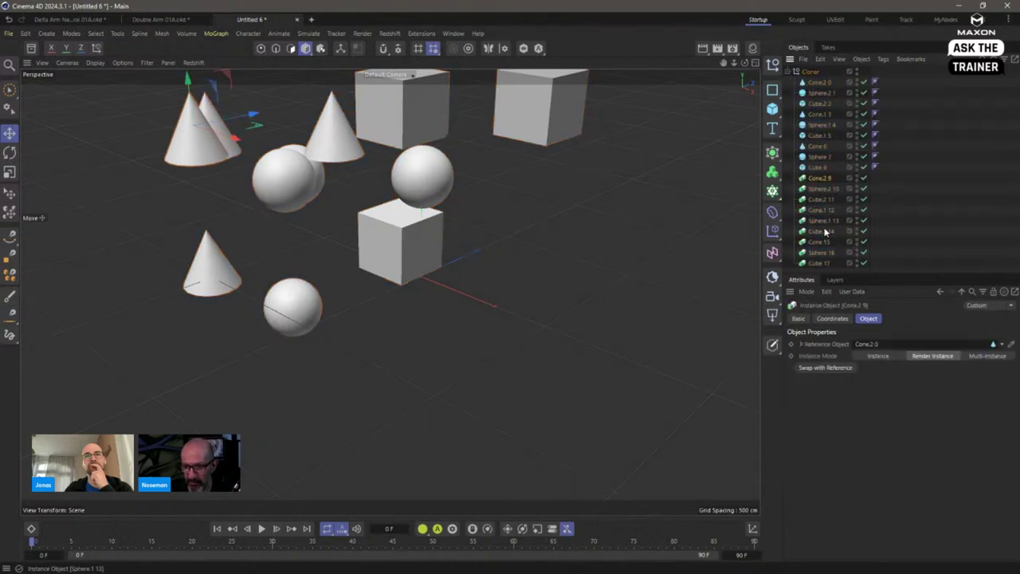
{"action": "right_click_drag", "start_coordinate": [532, 271], "coordinate": [443, 319], "text": "alt"}
{"action": "left_click_drag", "start_coordinate": [443, 321], "coordinate": [450, 195]}
{"action": "left_click_drag", "start_coordinate": [417, 295], "coordinate": [685, 296], "text": "ctrl"}
{"action": "left_click_drag", "start_coordinate": [626, 281], "coordinate": [633, 460], "text": "ctrl"}
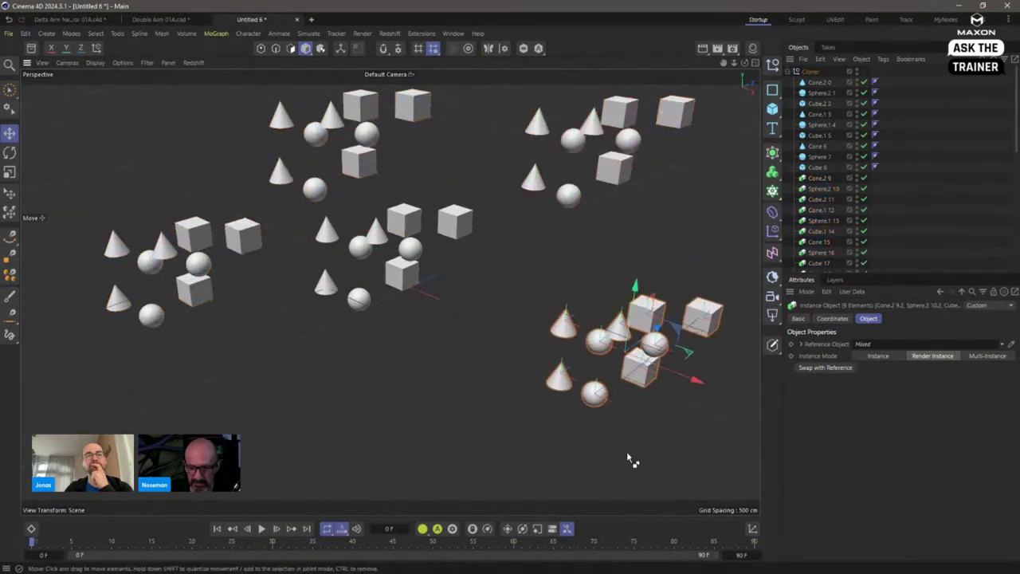
{"action": "left_click_drag", "start_coordinate": [498, 384], "coordinate": [358, 414], "text": "ctrl"}
{"action": "left_click_drag", "start_coordinate": [489, 367], "coordinate": [338, 326], "text": "ctrl"}
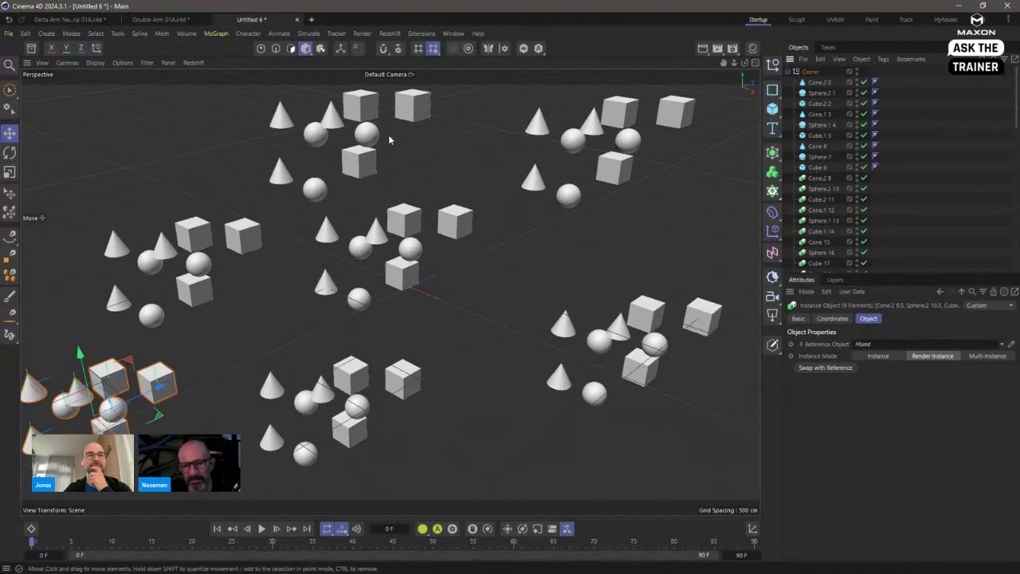
{"action": "left_click", "coordinate": [447, 298]}
{"action": "scroll", "coordinate": [828, 195], "scroll_direction": "down", "scroll_amount": 5}
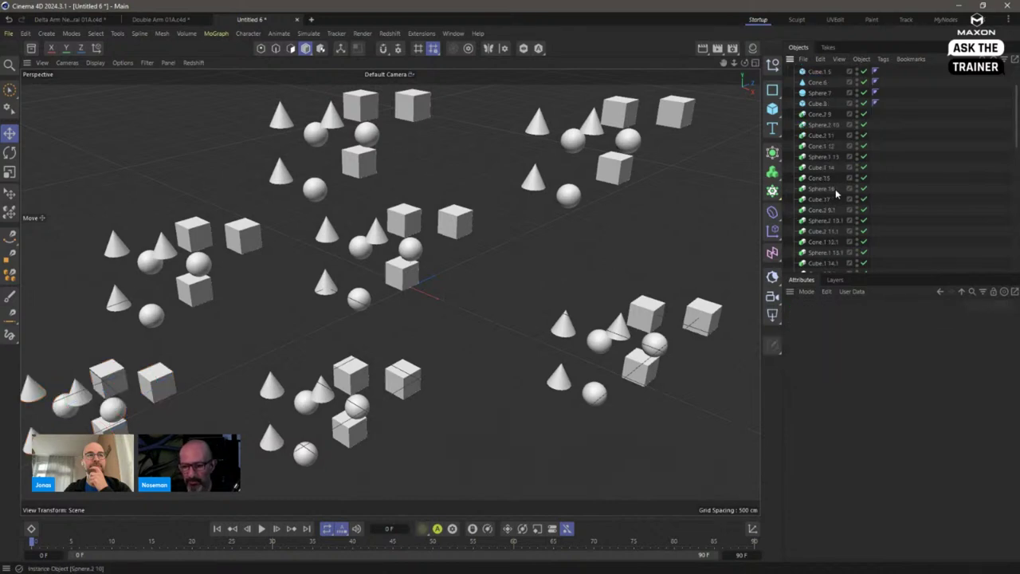
{"action": "scroll", "coordinate": [829, 179], "scroll_direction": "up", "scroll_amount": 5}
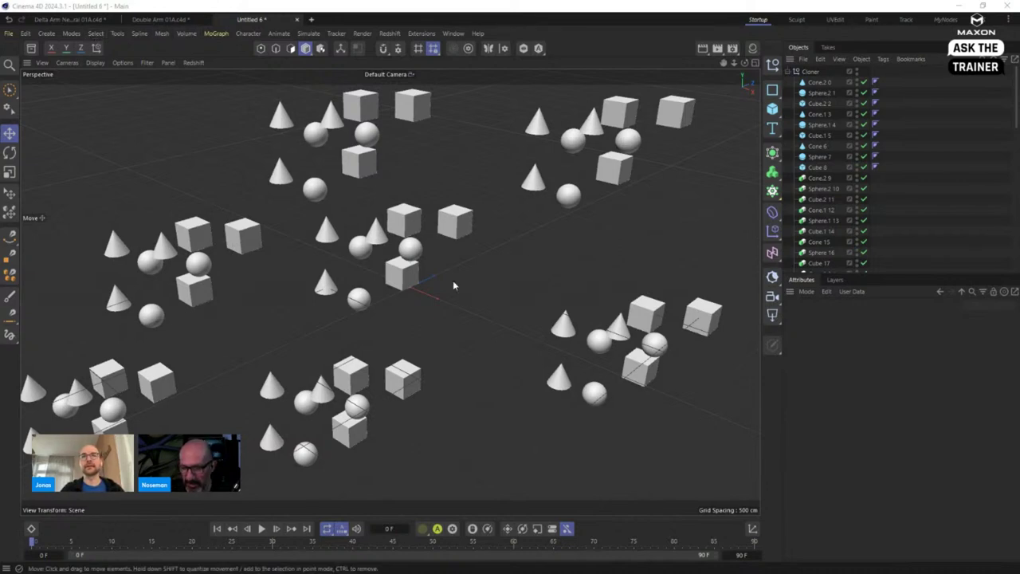
Step: Switch to the Delta Arm New Rig Spiral 01A.c4d document, play the rig's animation and stop it for a closer view
{"action": "left_click", "coordinate": [151, 20]}
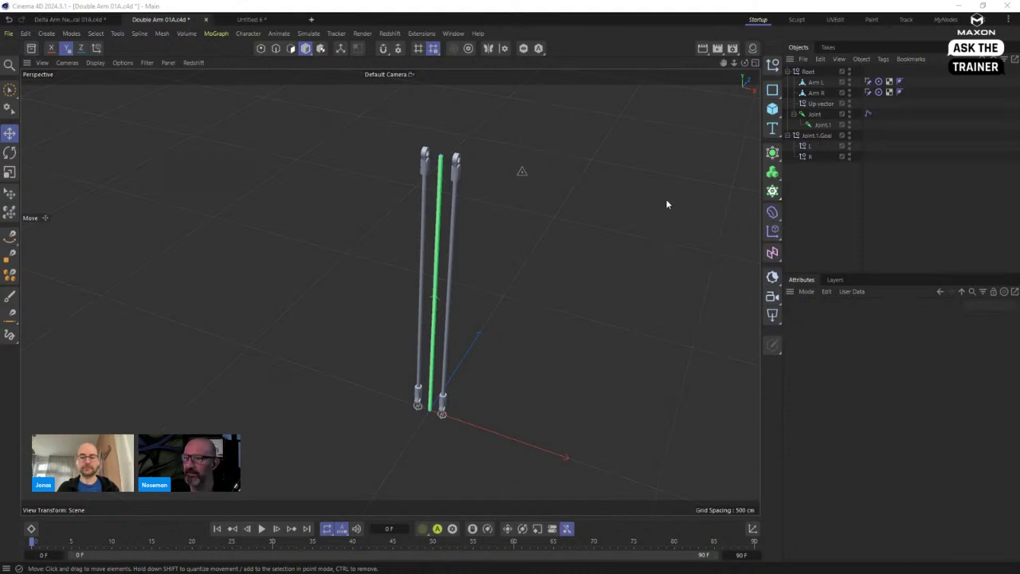
{"action": "left_click", "coordinate": [79, 19]}
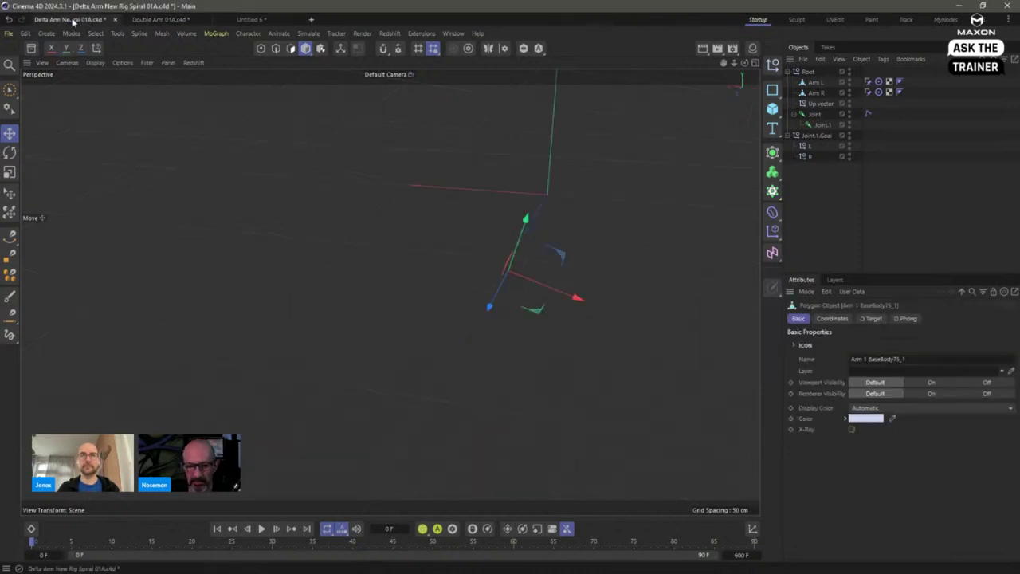
{"action": "left_click", "coordinate": [263, 528]}
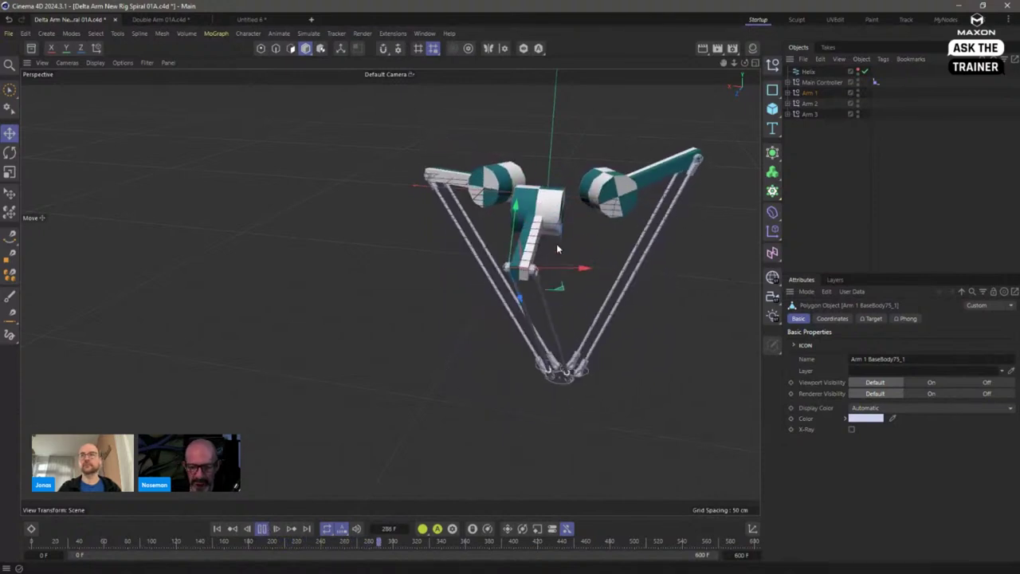
{"action": "key", "text": "F8"}
{"action": "left_click_drag", "start_coordinate": [513, 307], "coordinate": [637, 199], "text": "alt"}
Step: Expand the full hierarchy of Arm 1 and examine its joint chain and paired rods from the front
{"action": "left_click", "coordinate": [790, 94]}
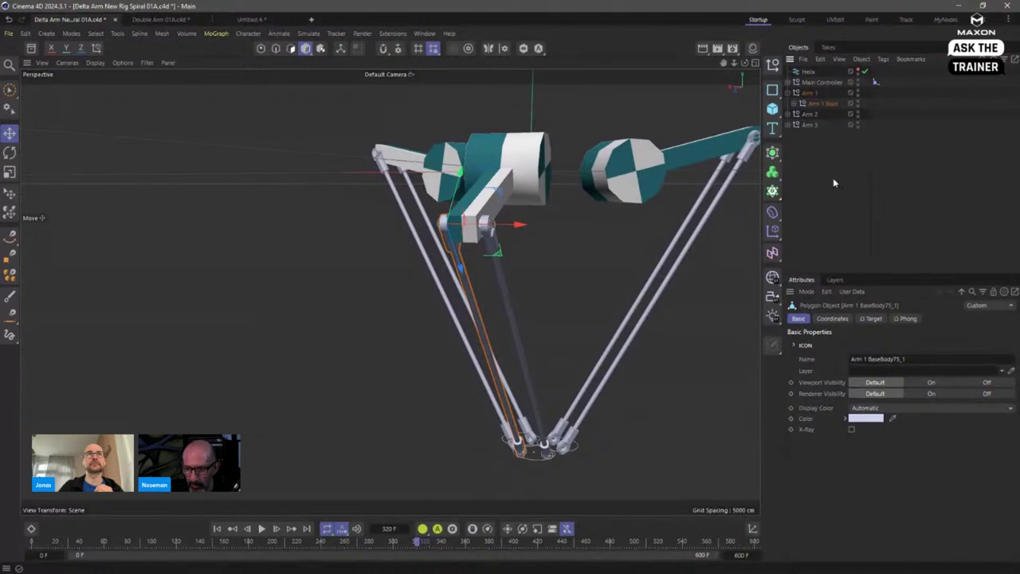
{"action": "left_click", "coordinate": [802, 103], "text": "ctrl"}
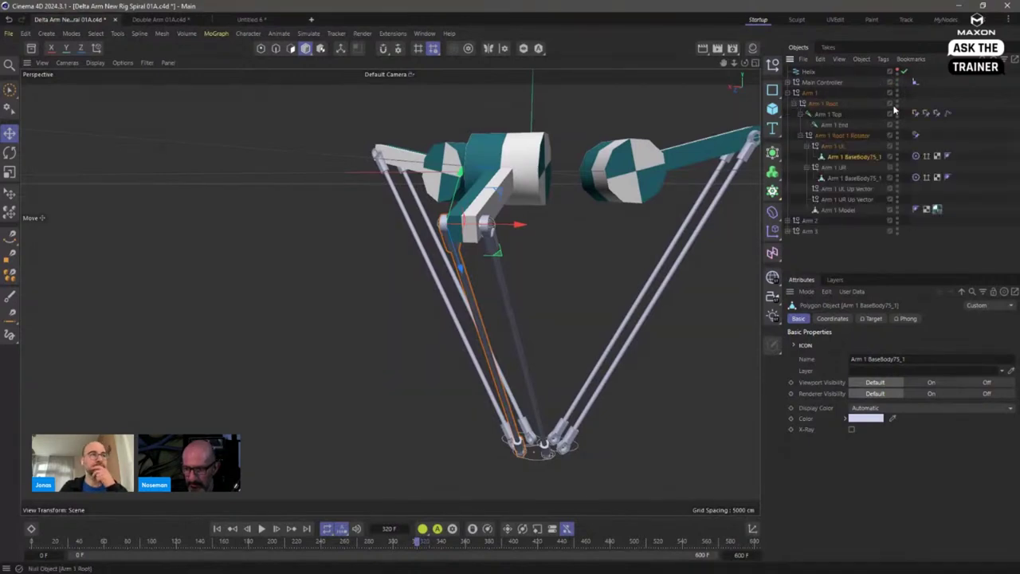
{"action": "left_click_drag", "start_coordinate": [717, 207], "coordinate": [463, 301], "text": "alt"}
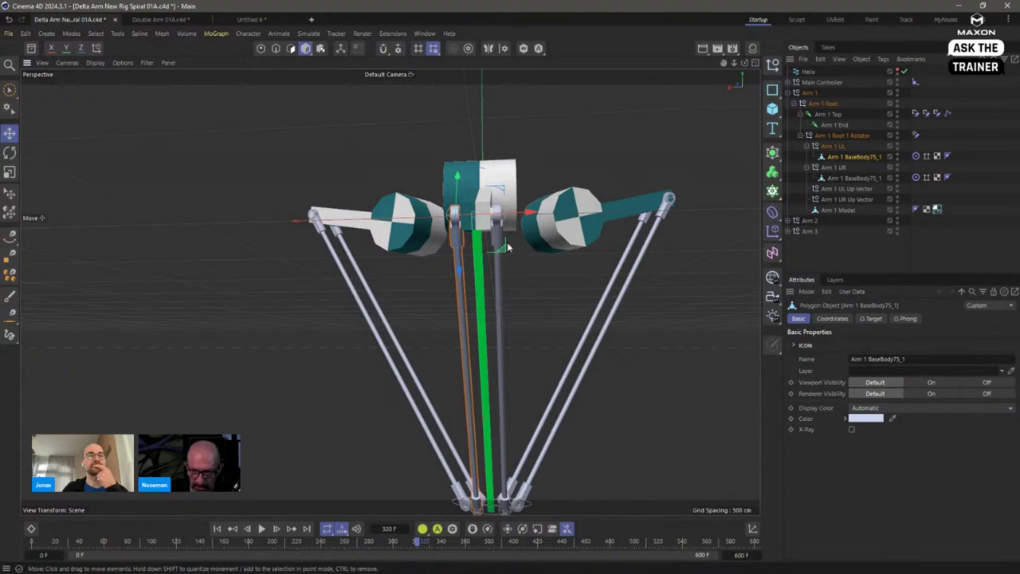
{"action": "left_click_drag", "start_coordinate": [507, 242], "coordinate": [534, 408], "text": "alt"}
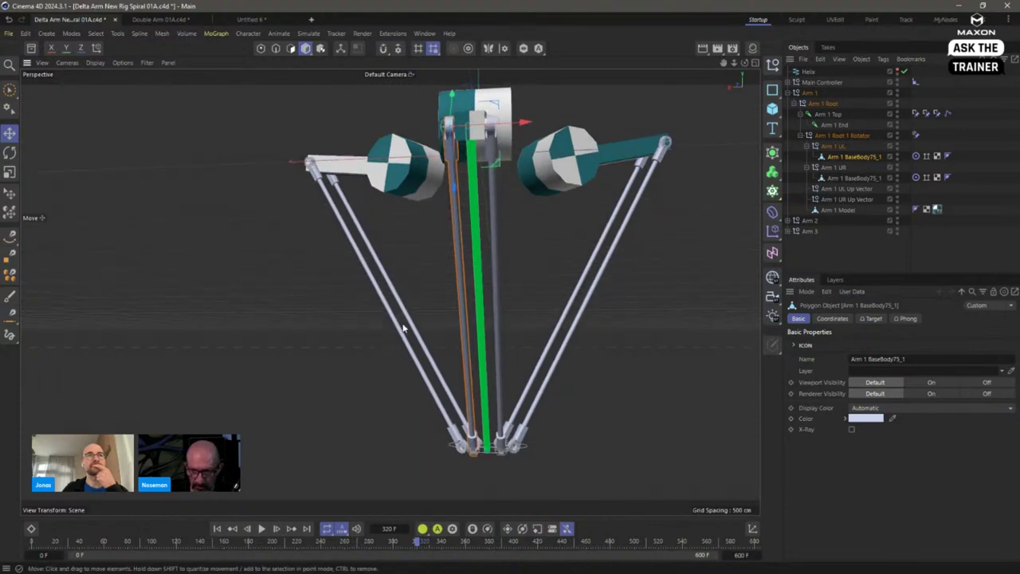
Step: Switch to the Double Arm 01A.c4d document and test the rig by moving Root and Joint.1.Goal, undoing each move
{"action": "left_click", "coordinate": [155, 19]}
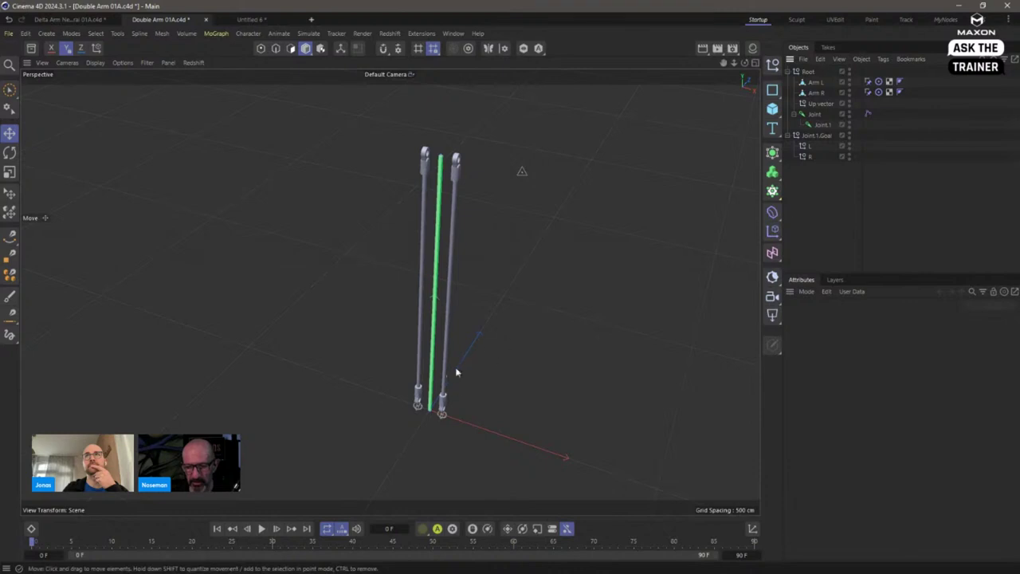
{"action": "left_click", "coordinate": [812, 72]}
{"action": "mouse_move", "coordinate": [629, 231]}
{"action": "left_mouse_down"}
{"action": "mouse_move", "coordinate": [663, 239]}
{"action": "mouse_move", "coordinate": [623, 241]}
{"action": "left_mouse_up"}
{"action": "key", "text": "ctrl+z"}
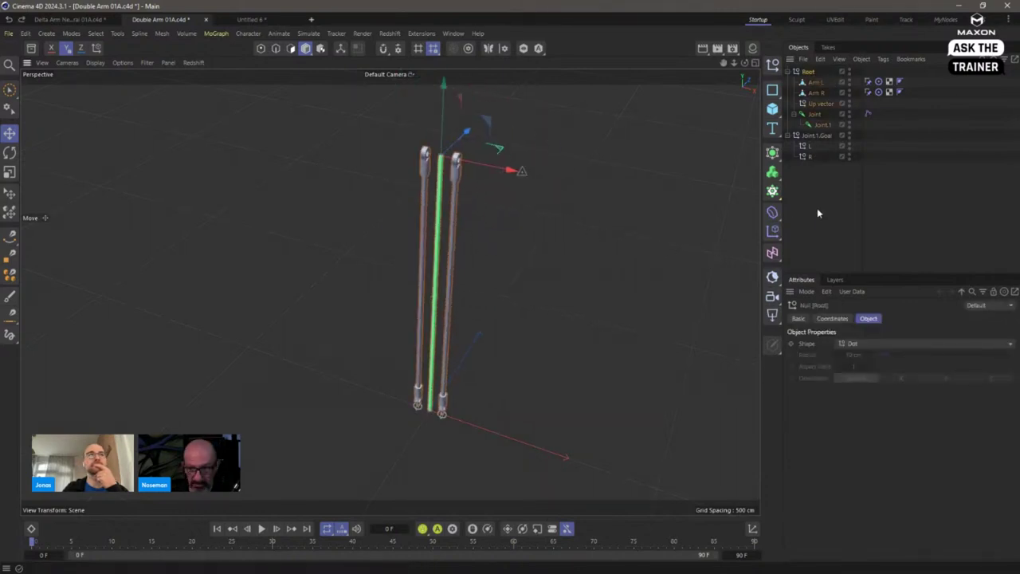
{"action": "left_click", "coordinate": [821, 140]}
{"action": "left_click_drag", "start_coordinate": [479, 399], "coordinate": [528, 410]}
{"action": "key", "text": "ctrl+z"}
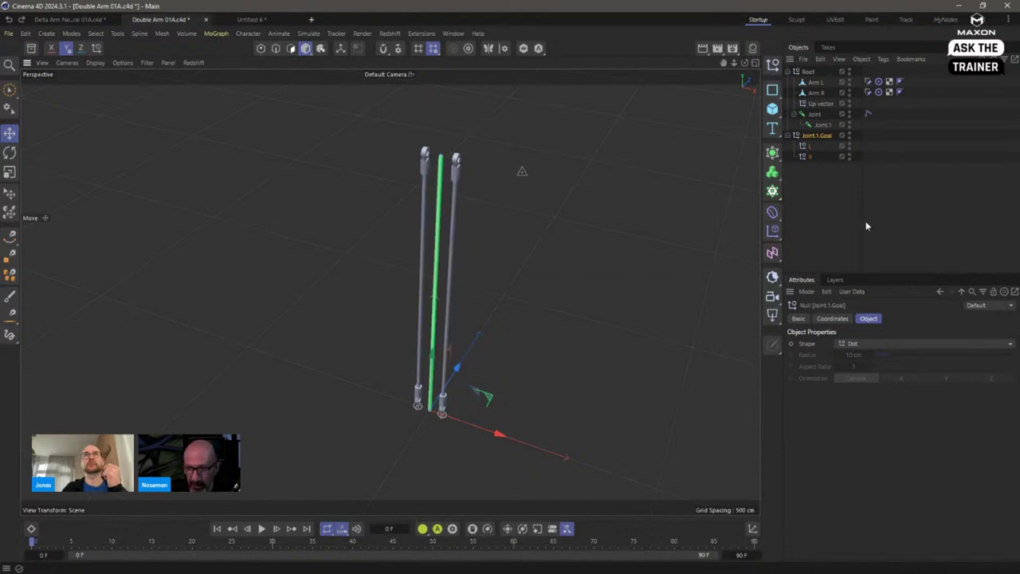
{"action": "left_click", "coordinate": [866, 227]}
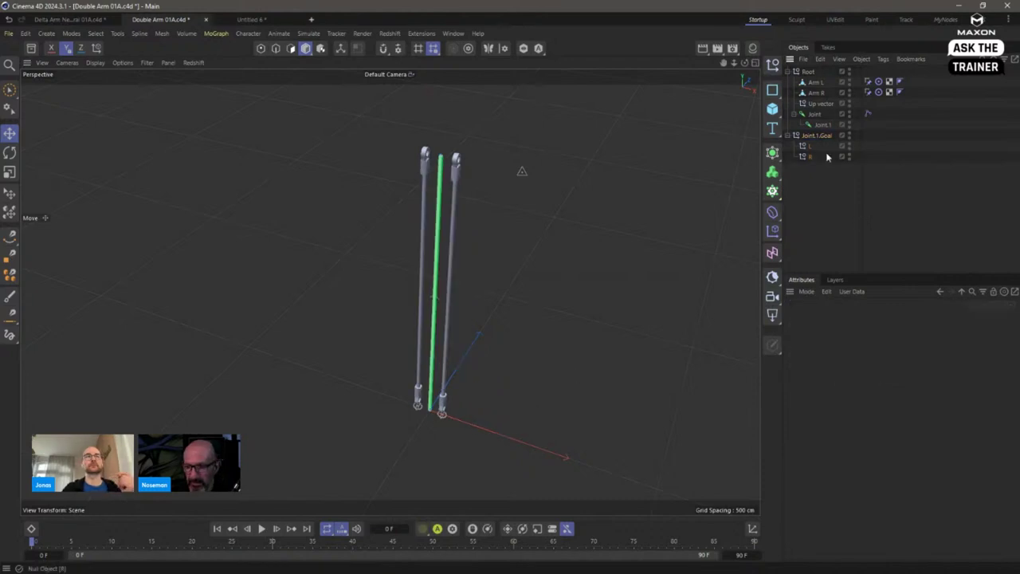
Step: Select Arm L, Arm R and Root in turn and examine where both arms attach at the upper end of the rig
{"action": "left_click", "coordinate": [816, 83]}
{"action": "left_click", "coordinate": [816, 93]}
{"action": "left_click", "coordinate": [815, 83]}
{"action": "left_click", "coordinate": [813, 92]}
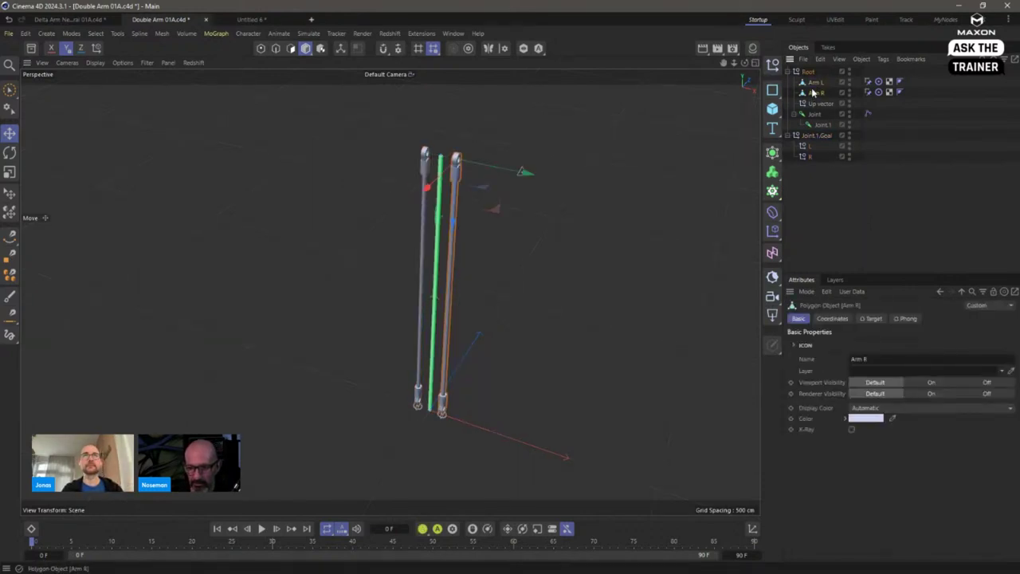
{"action": "left_click", "coordinate": [814, 83]}
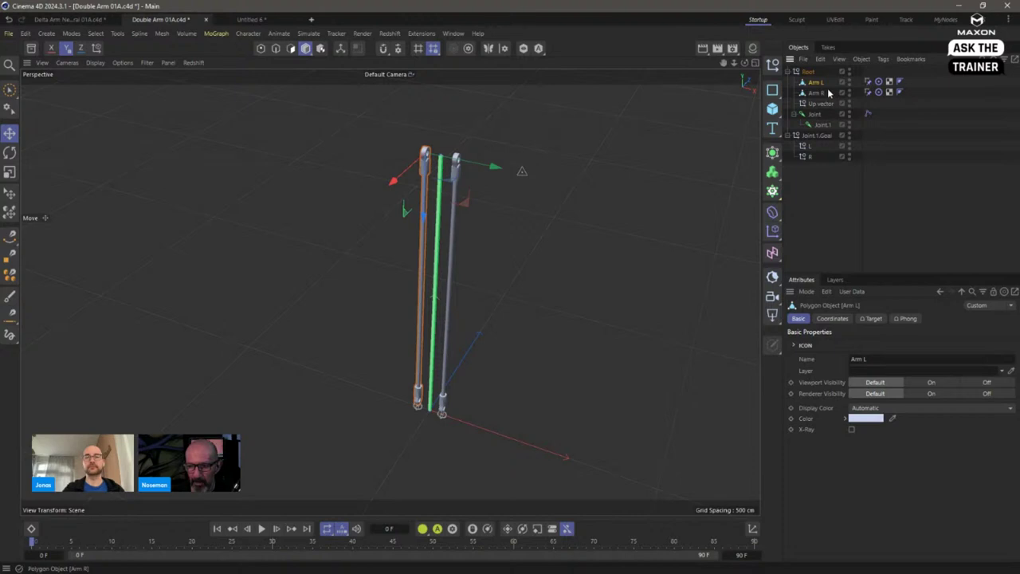
{"action": "left_click", "coordinate": [807, 71]}
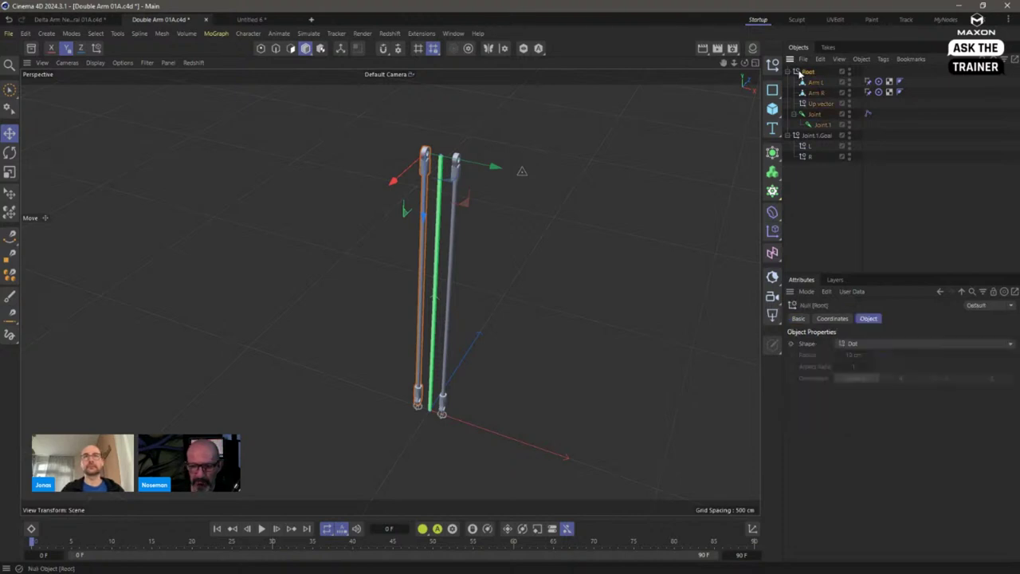
{"action": "left_click_drag", "start_coordinate": [550, 185], "coordinate": [688, 199]}
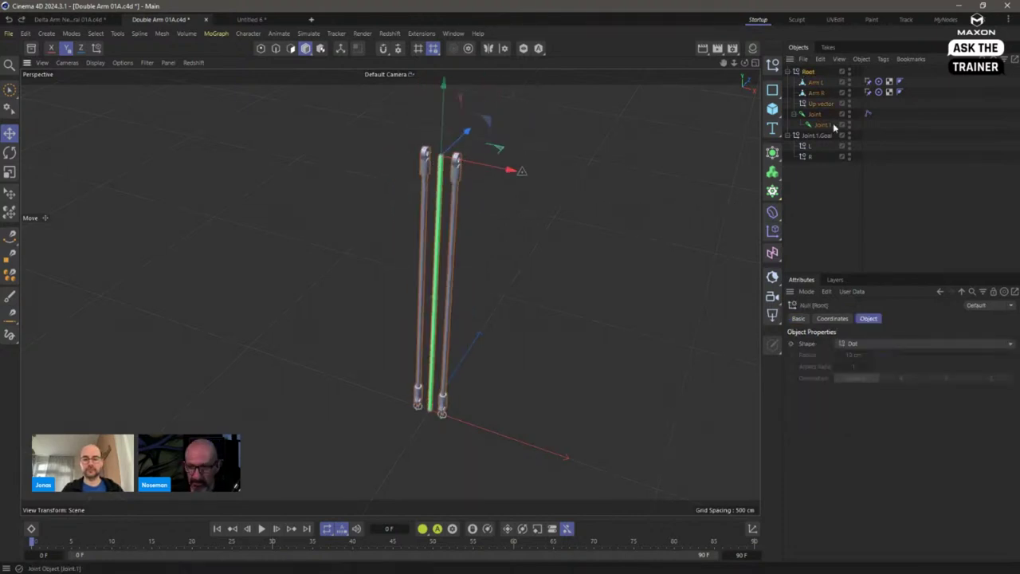
{"action": "left_click", "coordinate": [816, 83]}
{"action": "scroll", "coordinate": [467, 201], "scroll_direction": "up", "scroll_amount": 5}
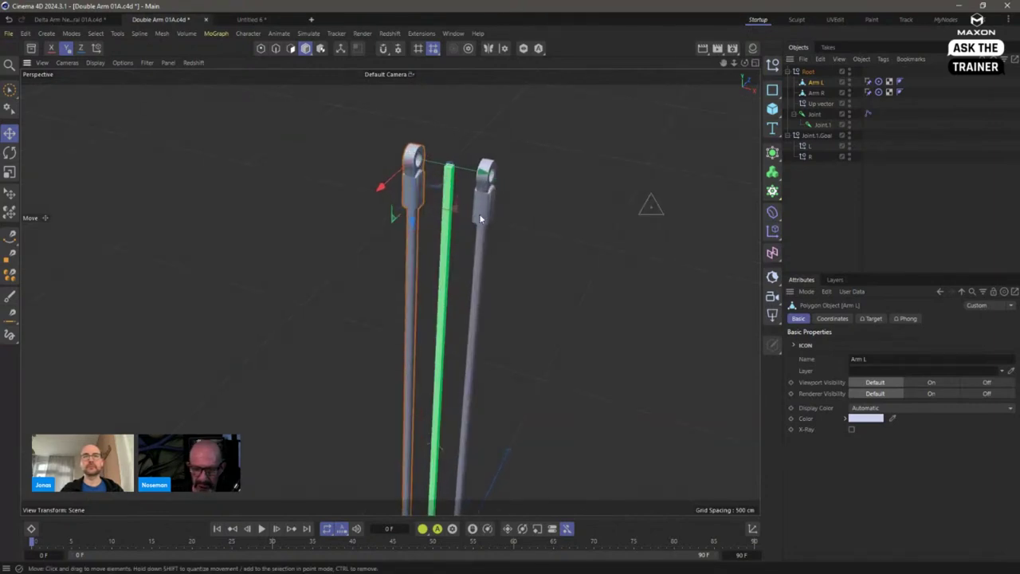
{"action": "left_click_drag", "start_coordinate": [479, 213], "coordinate": [447, 182], "text": "alt"}
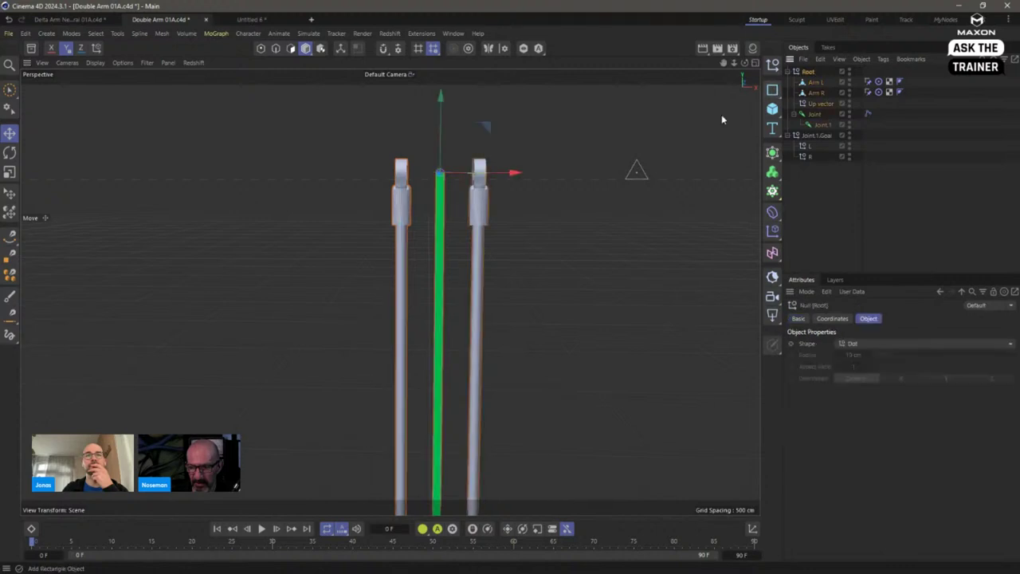
Step: Lock movement on the Z axis as well and move the Root null sideways along X
{"action": "mouse_move", "coordinate": [610, 170]}
{"action": "right_mouse_down", "text": "alt"}
{"action": "mouse_move", "coordinate": [574, 194]}
{"action": "mouse_move", "coordinate": [611, 176]}
{"action": "right_mouse_up", "text": "alt"}
{"action": "scroll", "coordinate": [603, 182], "scroll_direction": "down", "scroll_amount": 5}
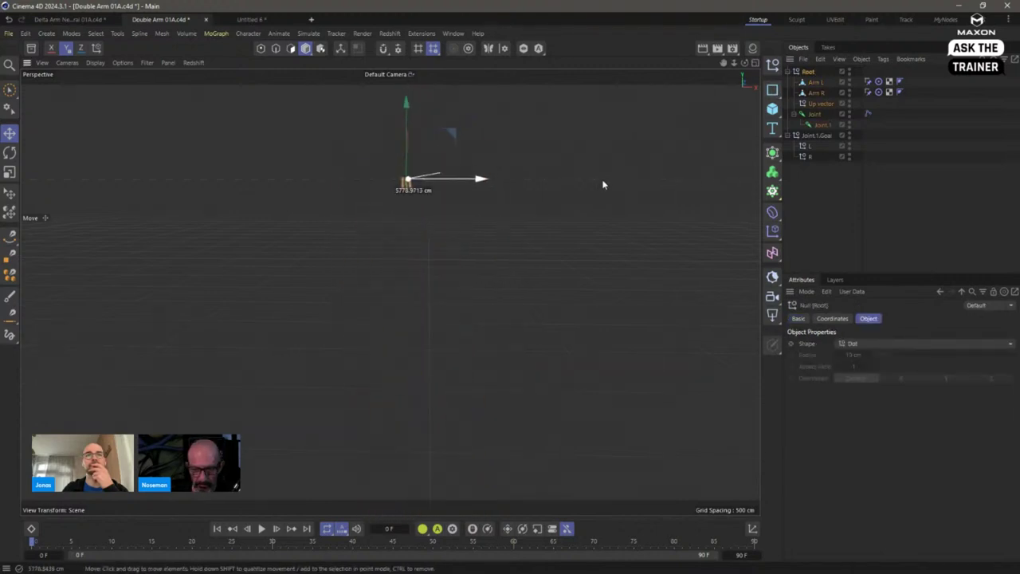
{"action": "scroll", "coordinate": [603, 183], "scroll_direction": "up", "scroll_amount": 6}
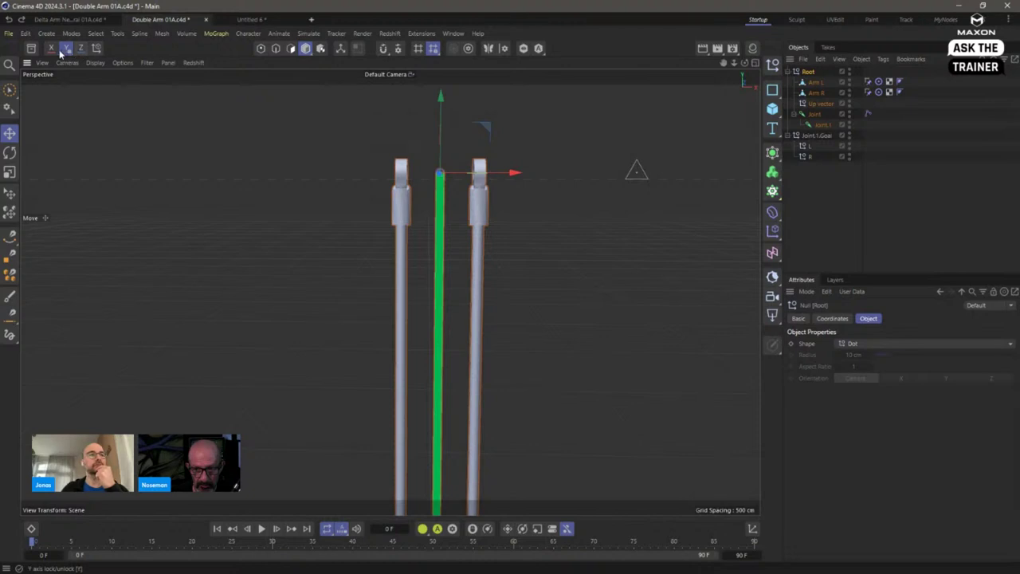
{"action": "left_click_drag", "start_coordinate": [637, 212], "coordinate": [550, 187]}
{"action": "left_click_drag", "start_coordinate": [391, 194], "coordinate": [419, 194]}
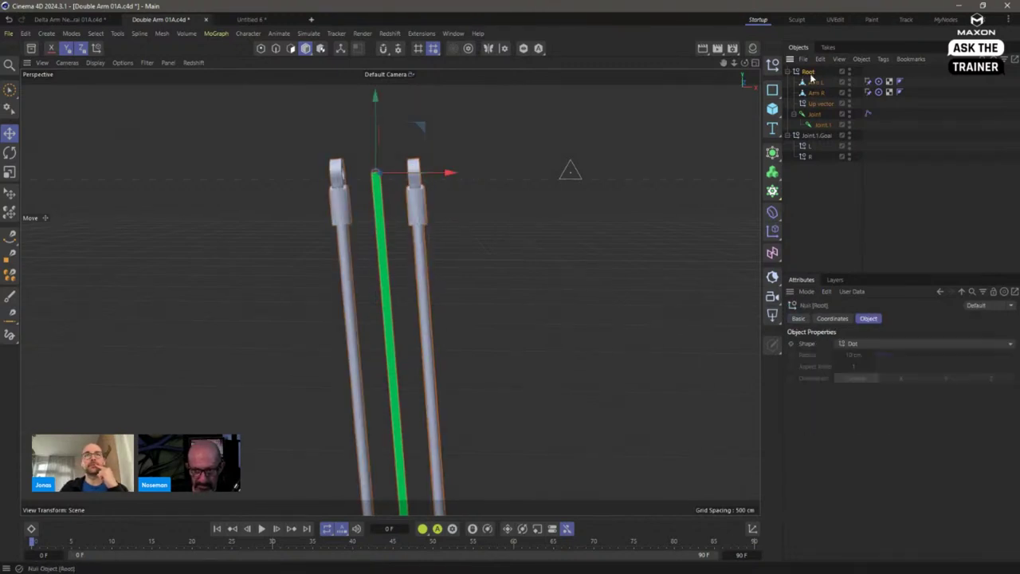
Step: Delete the Constraint tags from Arm L and Arm R and move Root along X to test the rig
{"action": "left_click", "coordinate": [868, 81]}
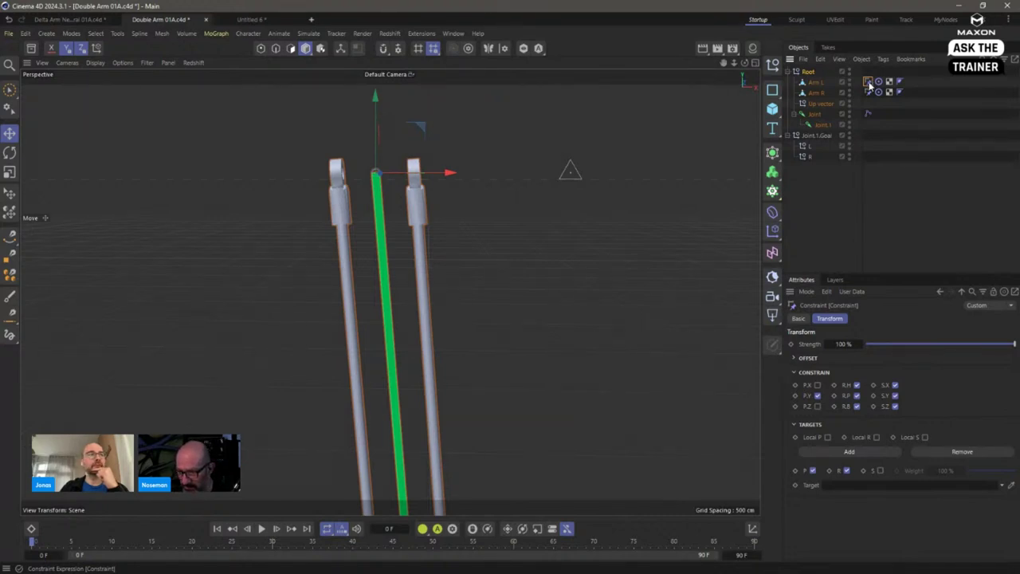
{"action": "left_click", "coordinate": [871, 93]}
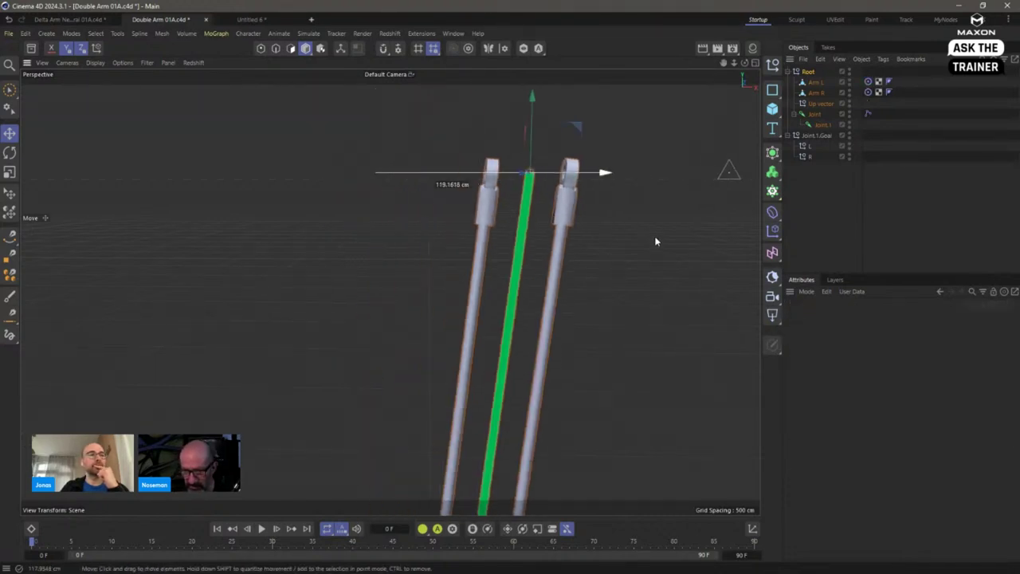
{"action": "left_click_drag", "start_coordinate": [548, 227], "coordinate": [471, 244]}
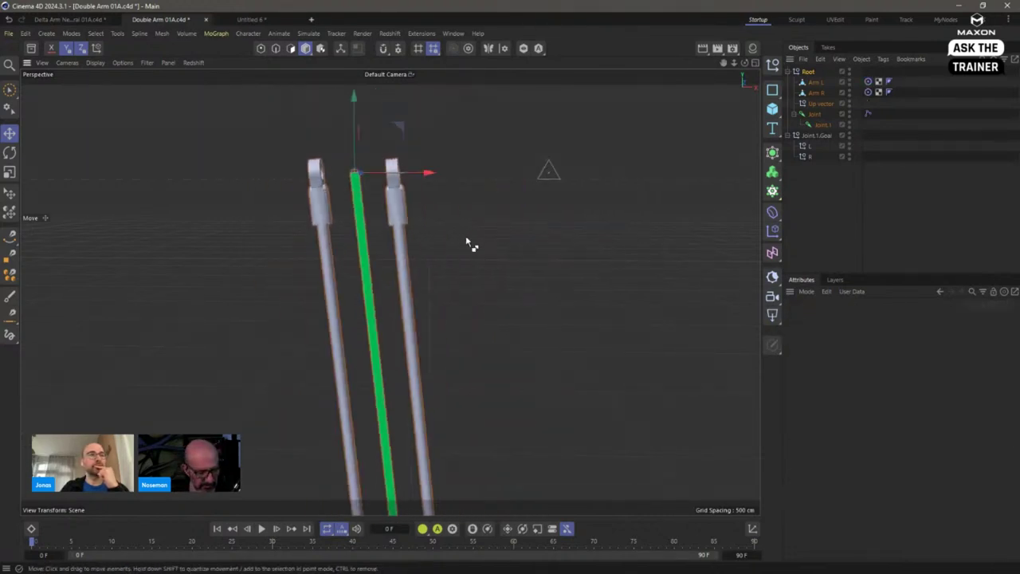
Step: Reposition Root along X, bring the whole double arm into view and shift the Joint.1.Goal null along X
{"action": "left_click", "coordinate": [807, 72]}
{"action": "left_click_drag", "start_coordinate": [553, 191], "coordinate": [523, 196]}
{"action": "left_click_drag", "start_coordinate": [523, 196], "coordinate": [526, 259], "text": "alt"}
{"action": "left_click", "coordinate": [818, 136]}
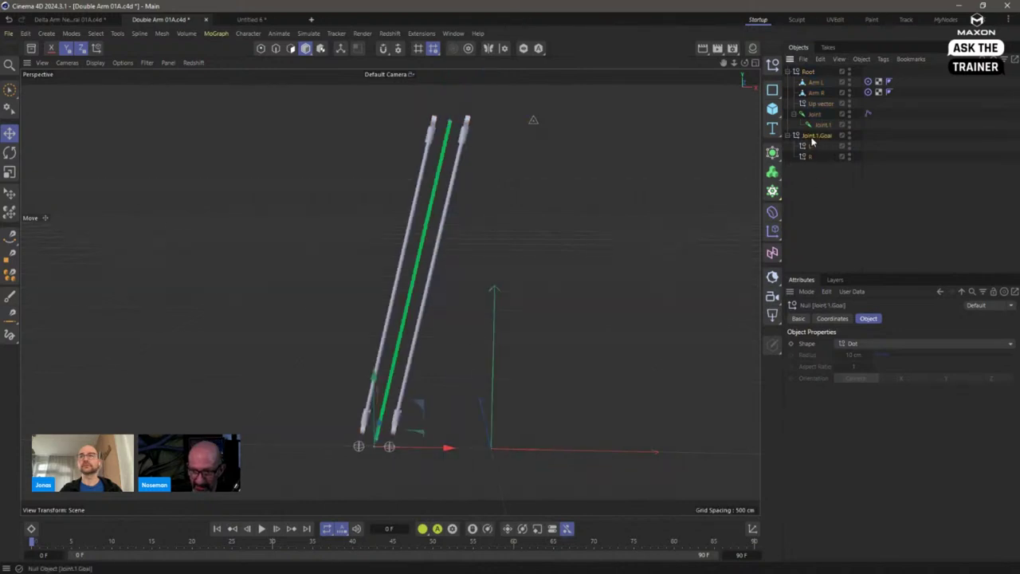
Step: Select null R, Arm L and Arm R in turn and examine the Target tag on Arm L
{"action": "left_click", "coordinate": [809, 155]}
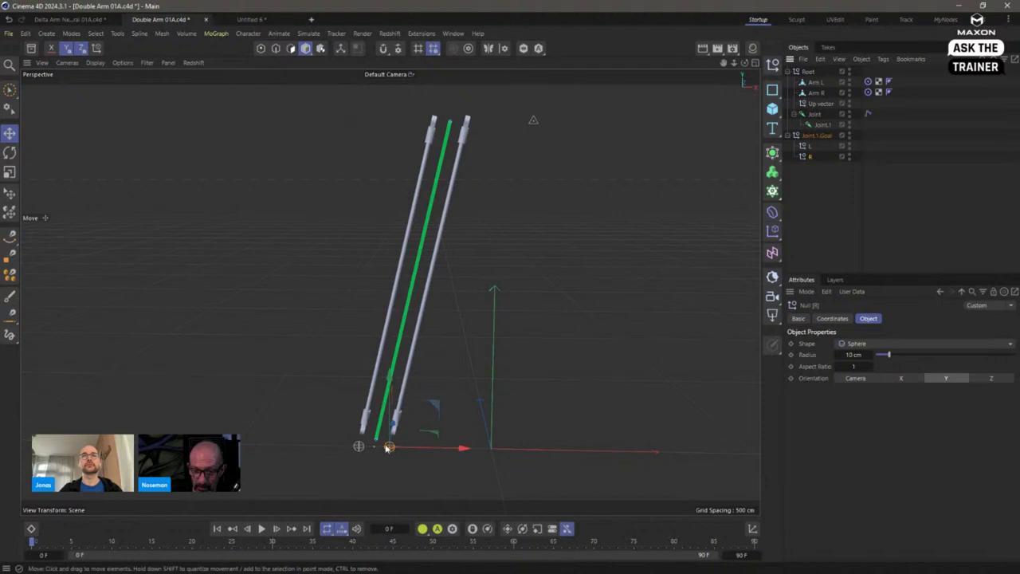
{"action": "left_click", "coordinate": [816, 82]}
{"action": "left_click", "coordinate": [832, 318]}
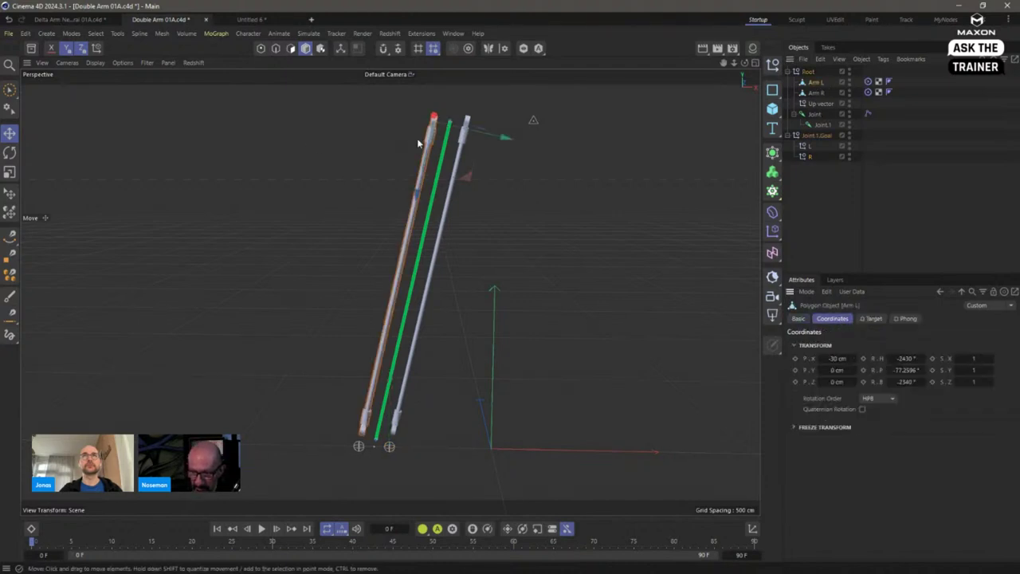
{"action": "left_click", "coordinate": [817, 94]}
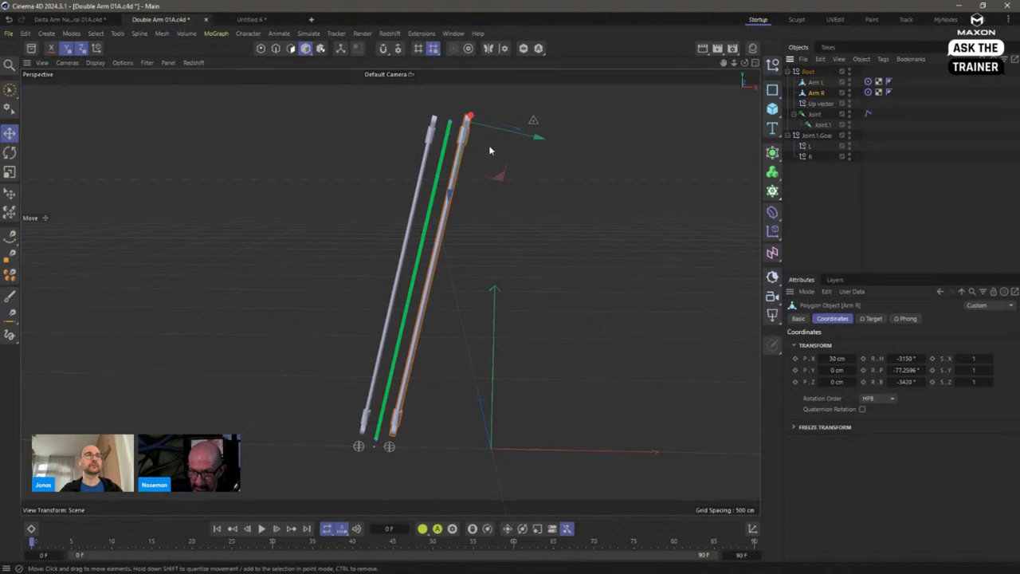
{"action": "left_click", "coordinate": [824, 215]}
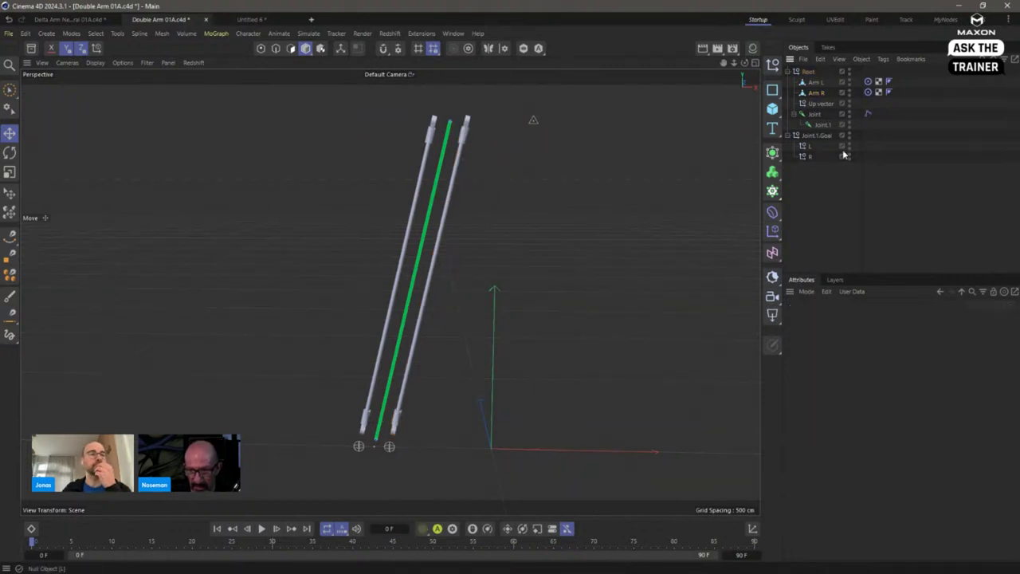
{"action": "left_click", "coordinate": [869, 91]}
{"action": "left_click", "coordinate": [868, 92]}
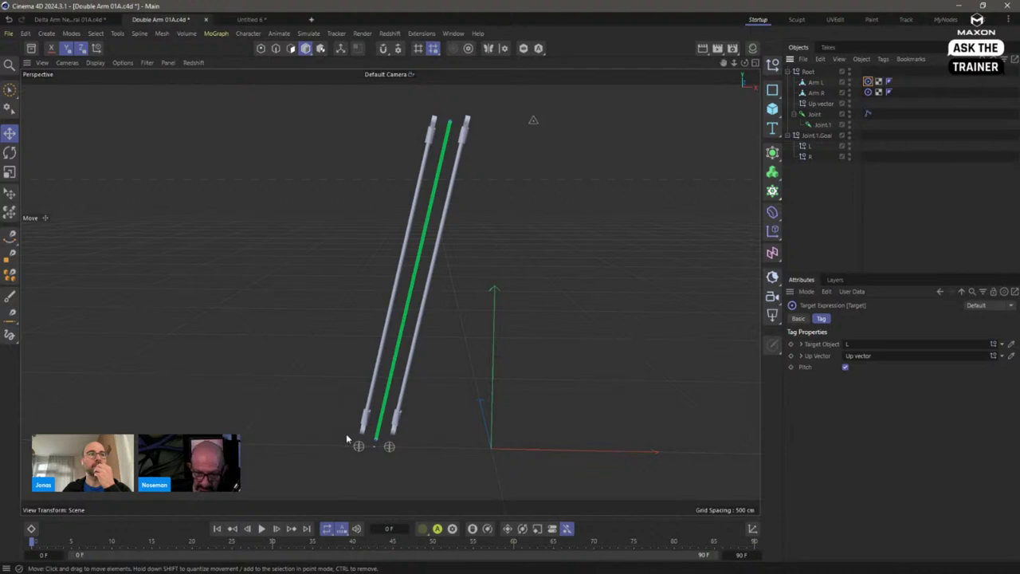
Step: Check the L and R target nulls and move their parent, Joint.1.Goal, along X to about -277 cm
{"action": "left_click", "coordinate": [814, 140]}
{"action": "left_click", "coordinate": [808, 147]}
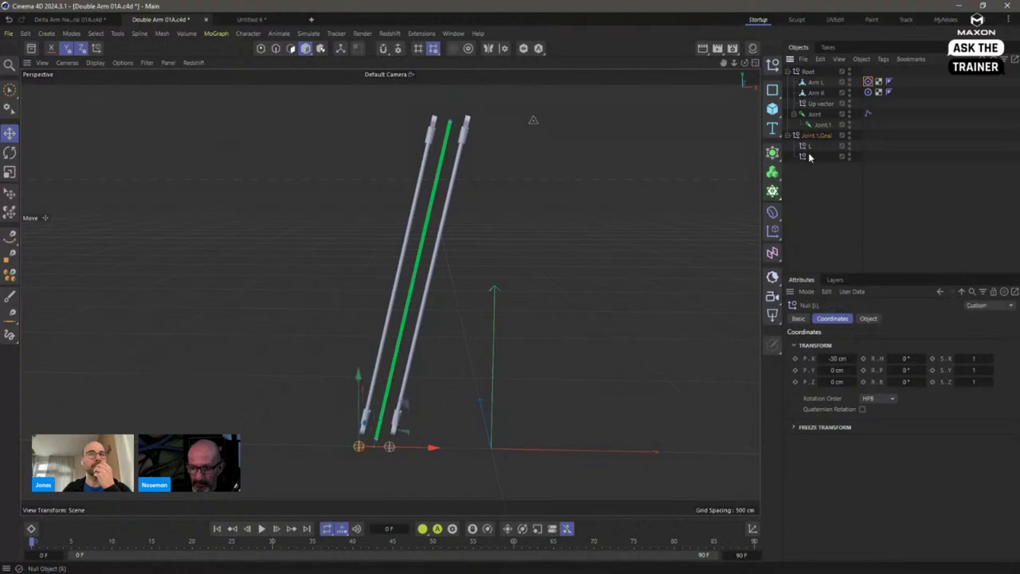
{"action": "left_click", "coordinate": [809, 156]}
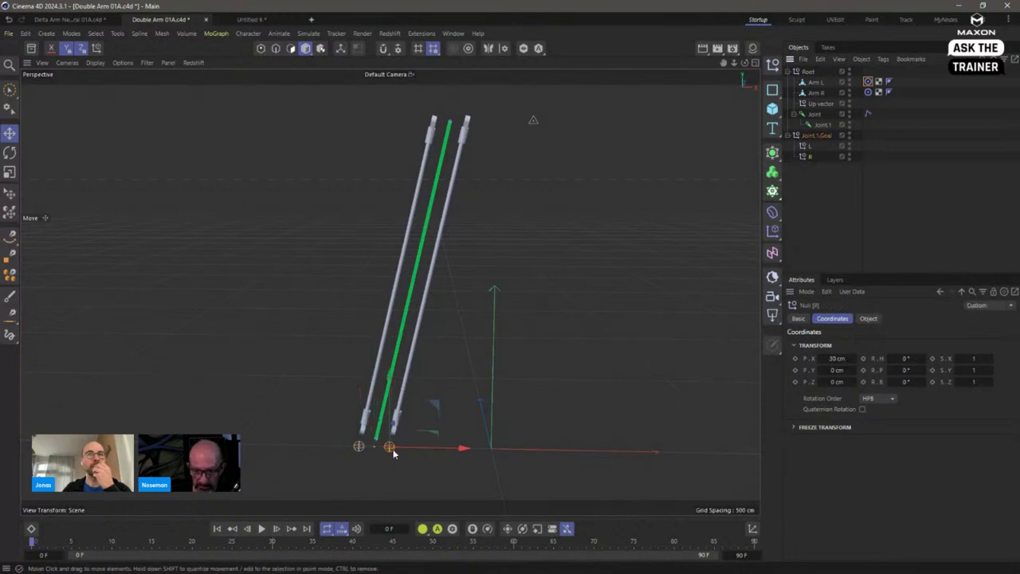
{"action": "left_click", "coordinate": [819, 135]}
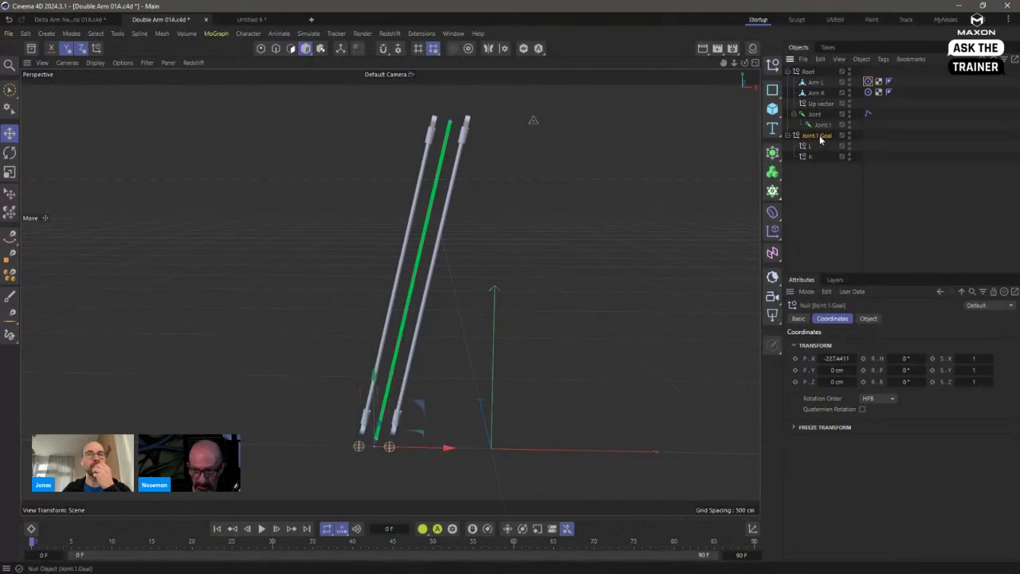
{"action": "left_click_drag", "start_coordinate": [528, 430], "coordinate": [503, 410]}
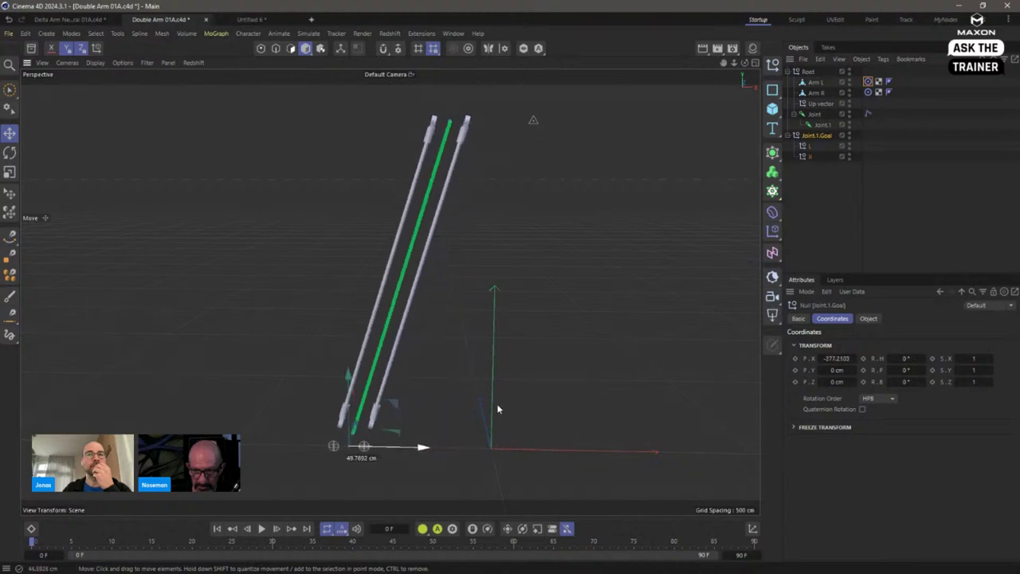
Step: Take Arm L out of the Root null and move Root along X to about 15 cm
{"action": "left_click", "coordinate": [814, 82]}
{"action": "left_click", "coordinate": [809, 72]}
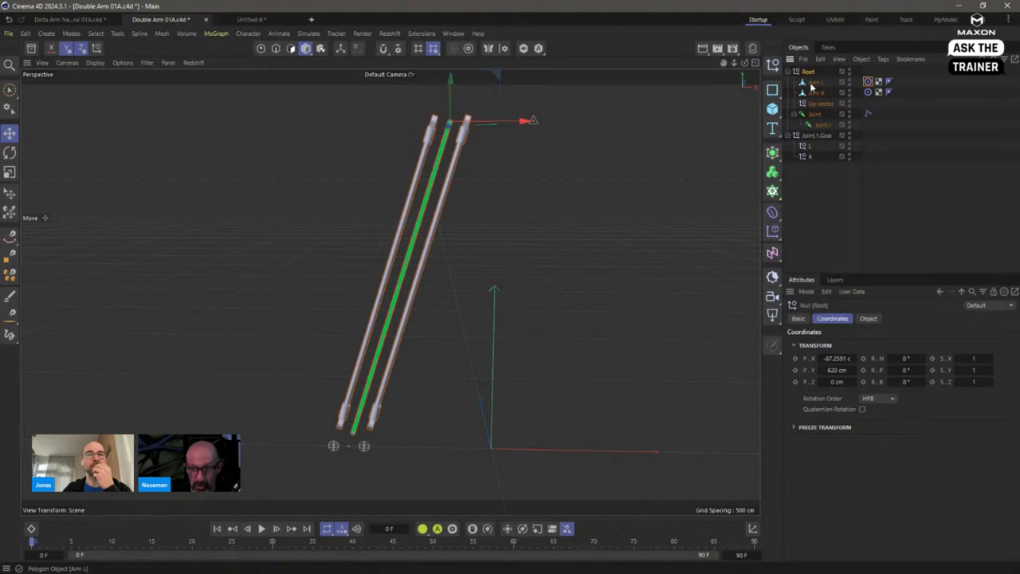
{"action": "left_click", "coordinate": [868, 82]}
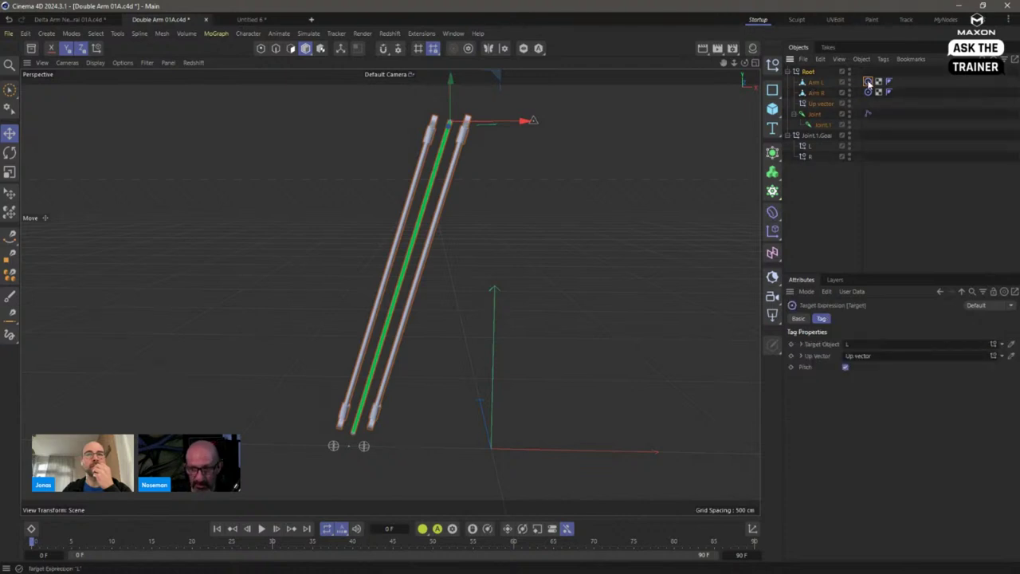
{"action": "left_click_drag", "start_coordinate": [814, 71], "coordinate": [816, 73]}
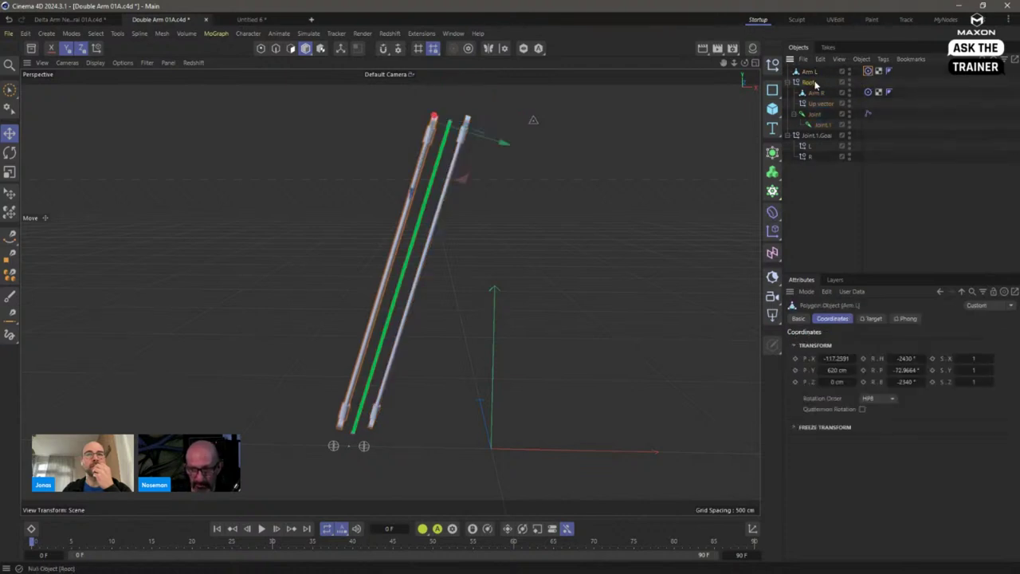
{"action": "left_click", "coordinate": [814, 84]}
{"action": "left_click_drag", "start_coordinate": [529, 466], "coordinate": [497, 435]}
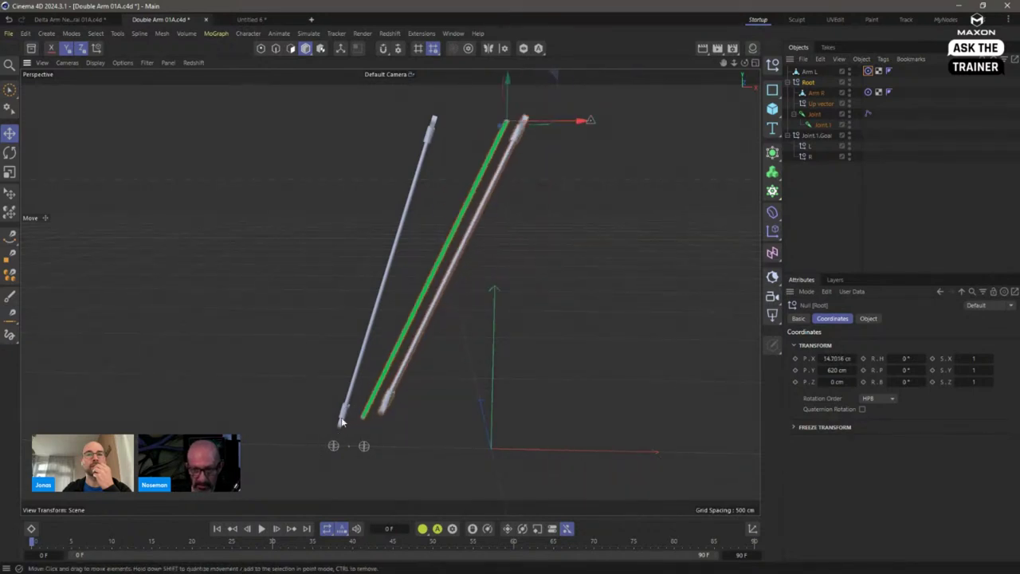
Step: Try to move the unparented Arm L on its own and undo that move
{"action": "left_click", "coordinate": [809, 72]}
{"action": "left_click_drag", "start_coordinate": [693, 192], "coordinate": [636, 247]}
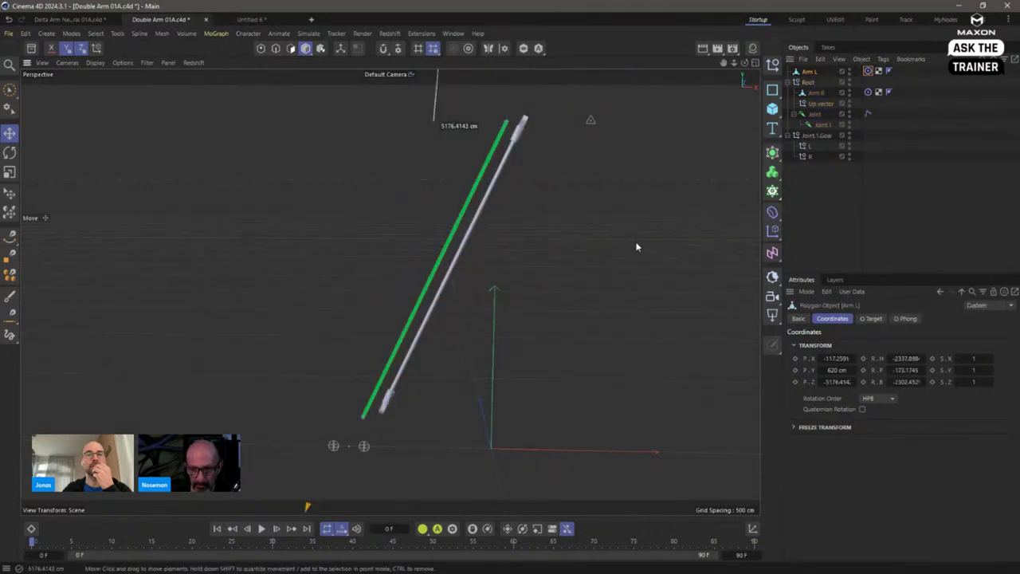
{"action": "key", "text": "ctrl+z"}
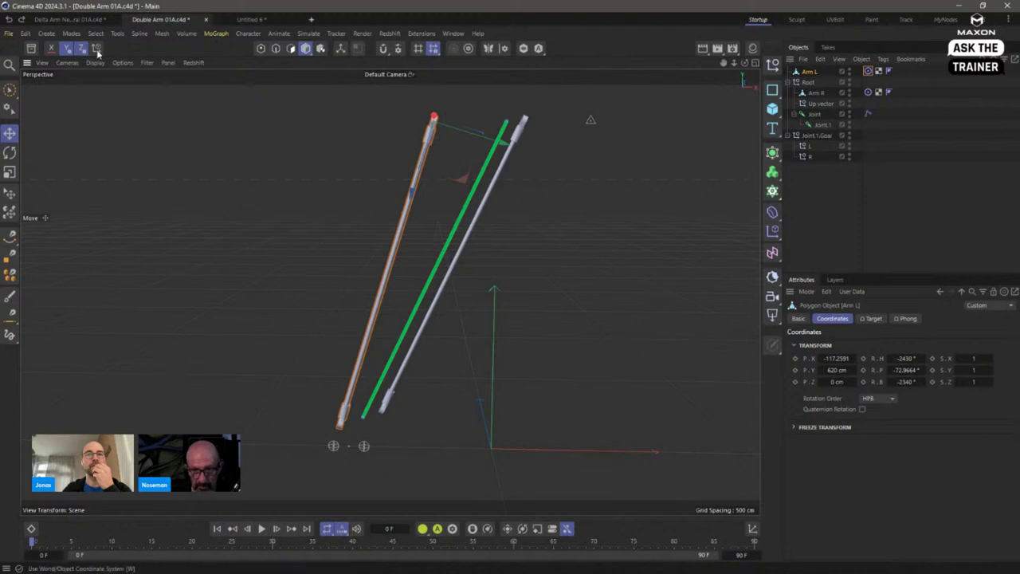
{"action": "left_click_drag", "start_coordinate": [501, 170], "coordinate": [443, 226]}
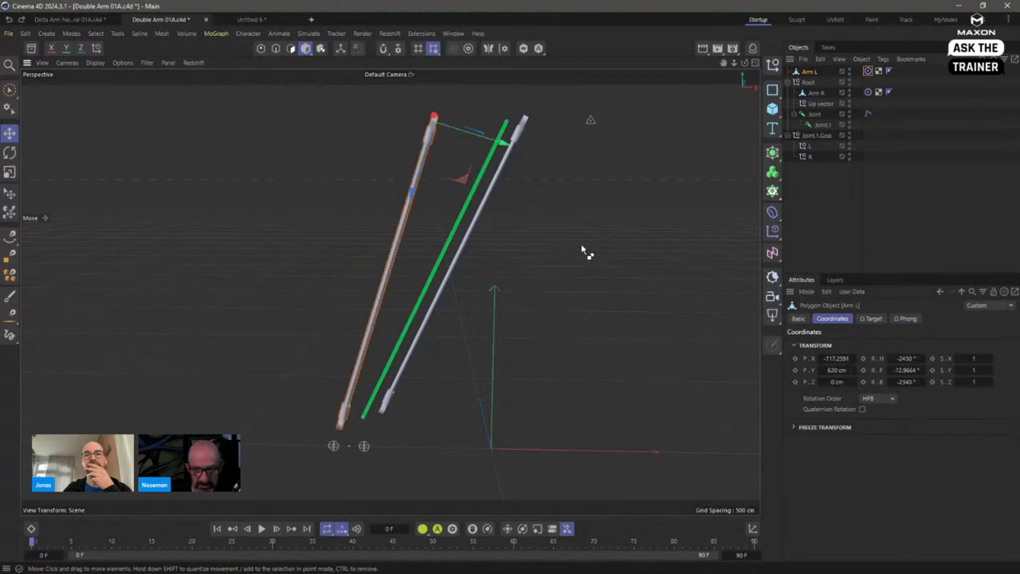
Step: Select Root and undo the remaining test changes until Arm L is back under Root
{"action": "left_click", "coordinate": [808, 82]}
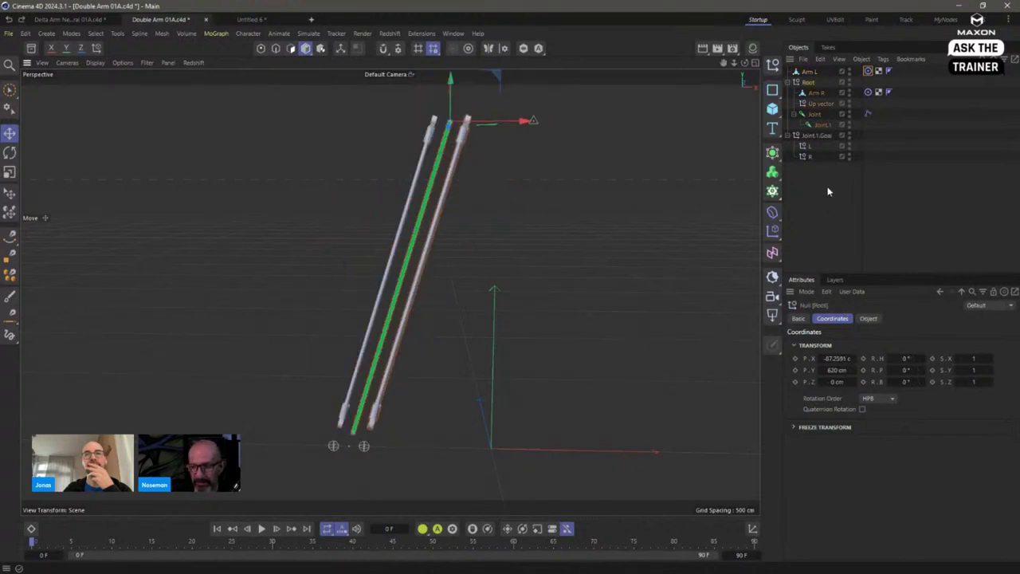
{"action": "key", "text": "ctrl+z"}
{"action": "key", "text": "ctrl+z"}
{"action": "key", "text": "ctrl+z"}
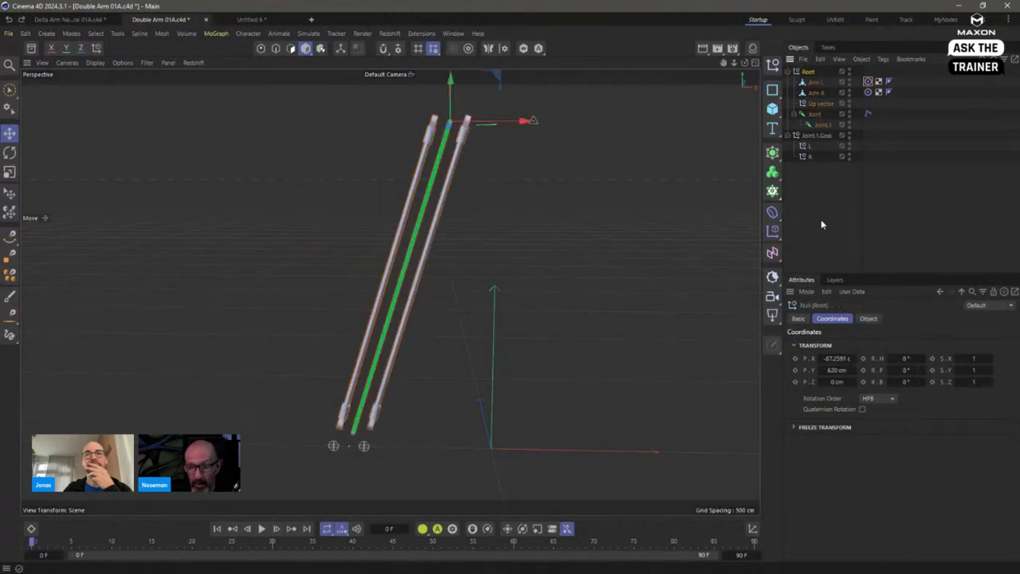
Step: Check Arm L and its Target tag, and move Joint.1.Goal freely to about X -323, Y 18, Z -7 cm
{"action": "left_click_drag", "start_coordinate": [444, 154], "coordinate": [467, 151], "text": "alt"}
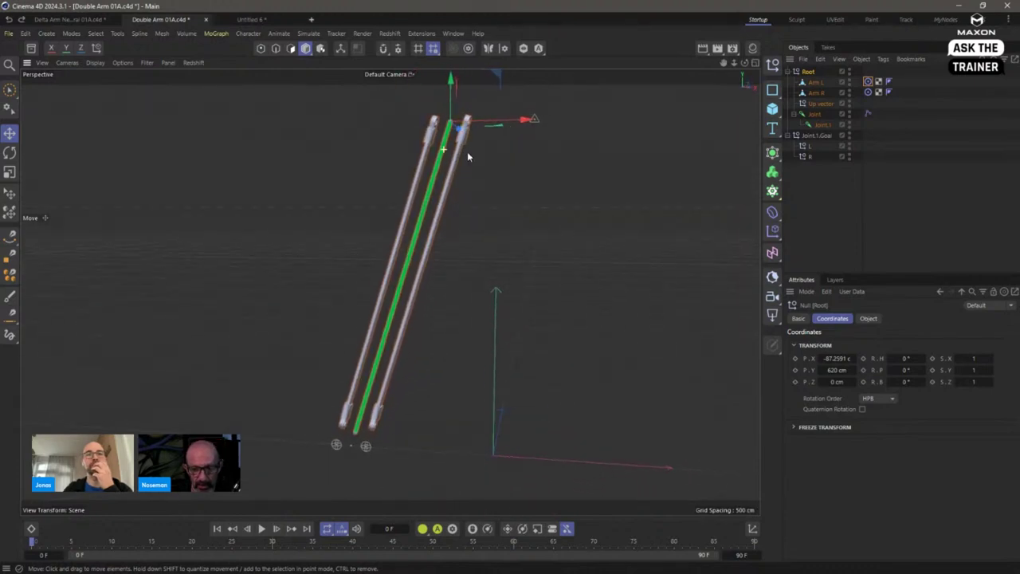
{"action": "left_click", "coordinate": [813, 82]}
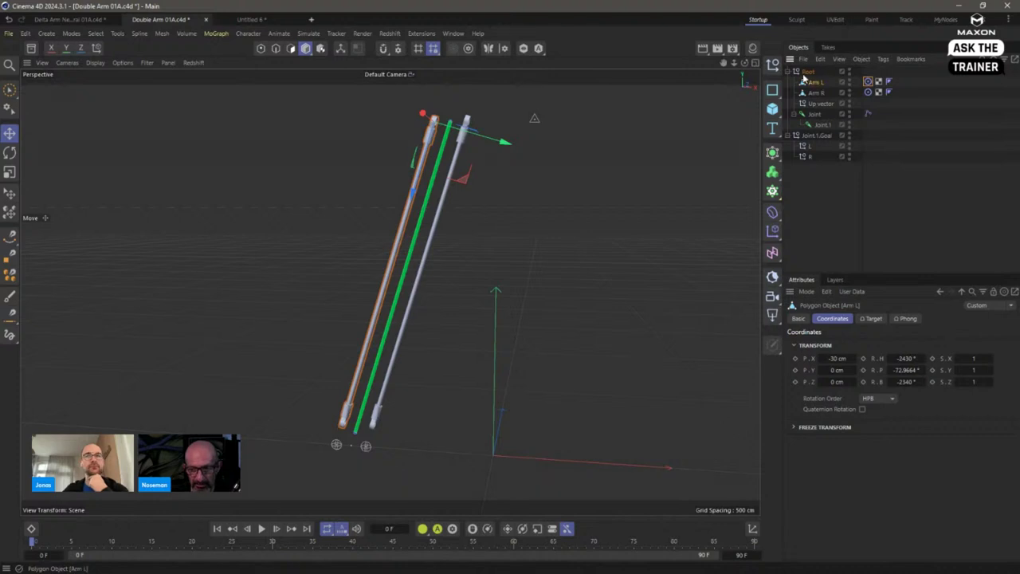
{"action": "left_click", "coordinate": [868, 82]}
{"action": "left_click", "coordinate": [806, 140]}
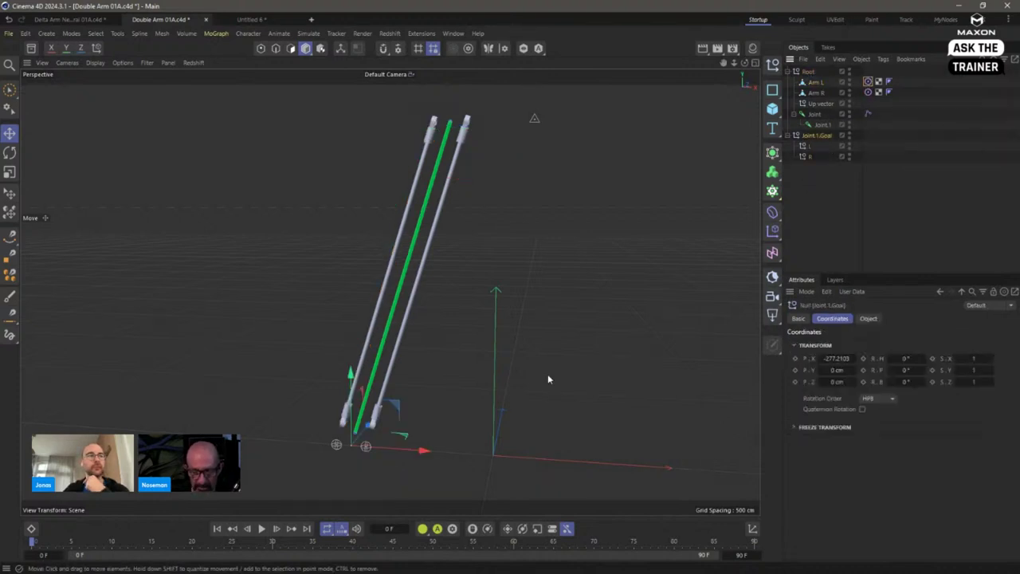
{"action": "left_click_drag", "start_coordinate": [547, 373], "coordinate": [497, 331]}
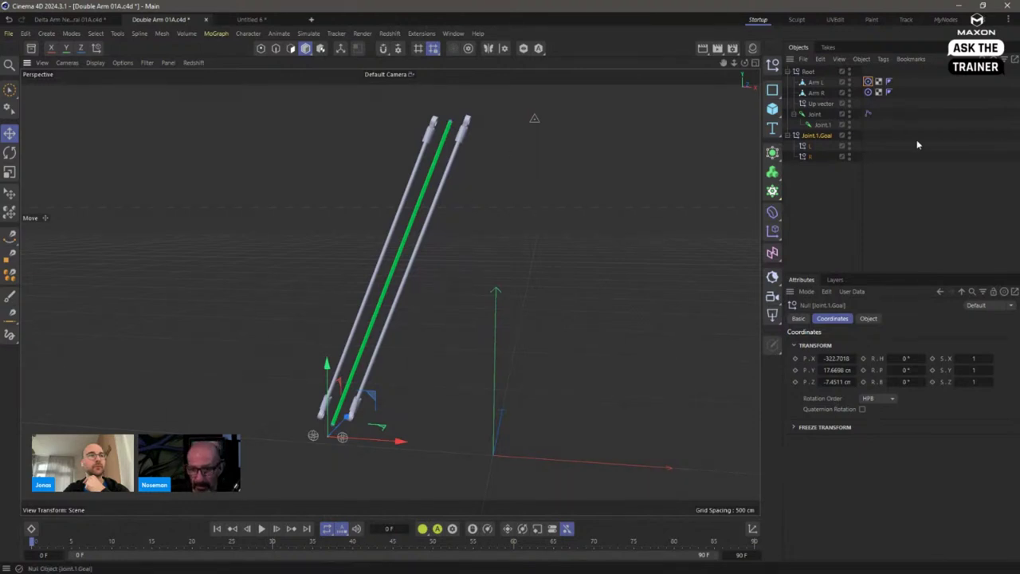
Step: Clear the Up Vector object from the Target tags of both Arm L and Arm R
{"action": "left_click", "coordinate": [879, 83]}
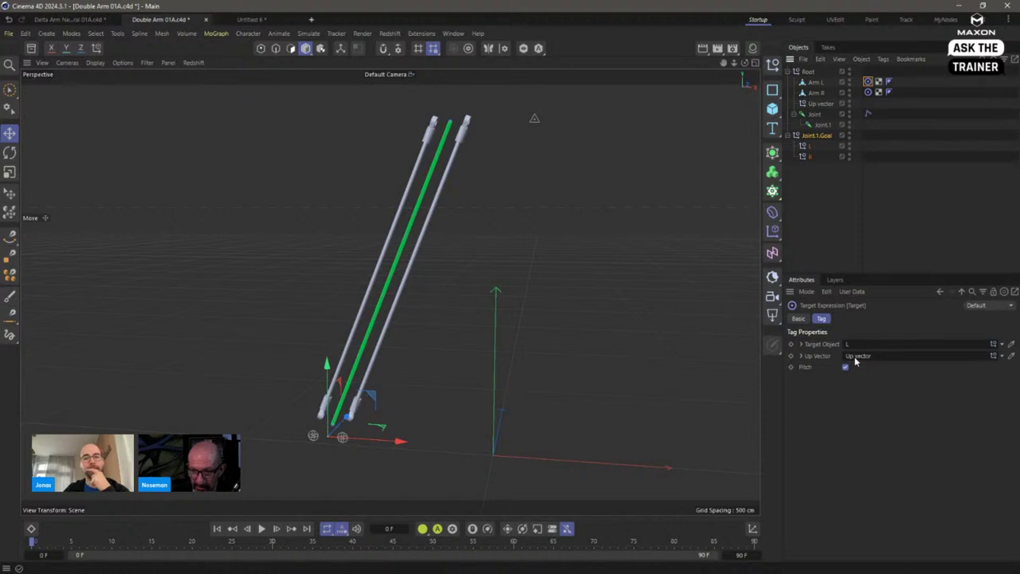
{"action": "left_click", "coordinate": [1002, 356]}
{"action": "left_click", "coordinate": [986, 371]}
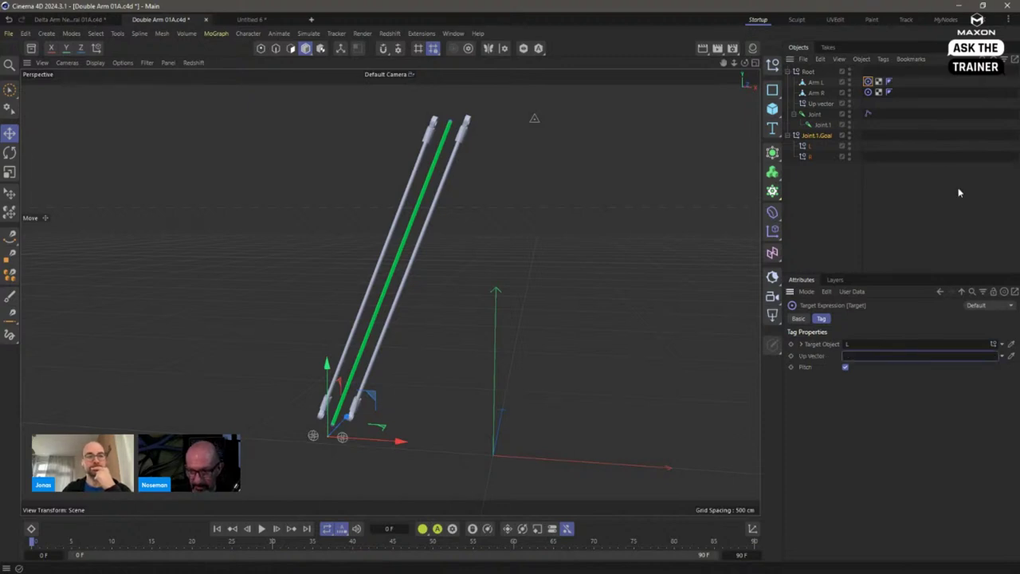
{"action": "left_click", "coordinate": [879, 93]}
{"action": "left_click", "coordinate": [1003, 357]}
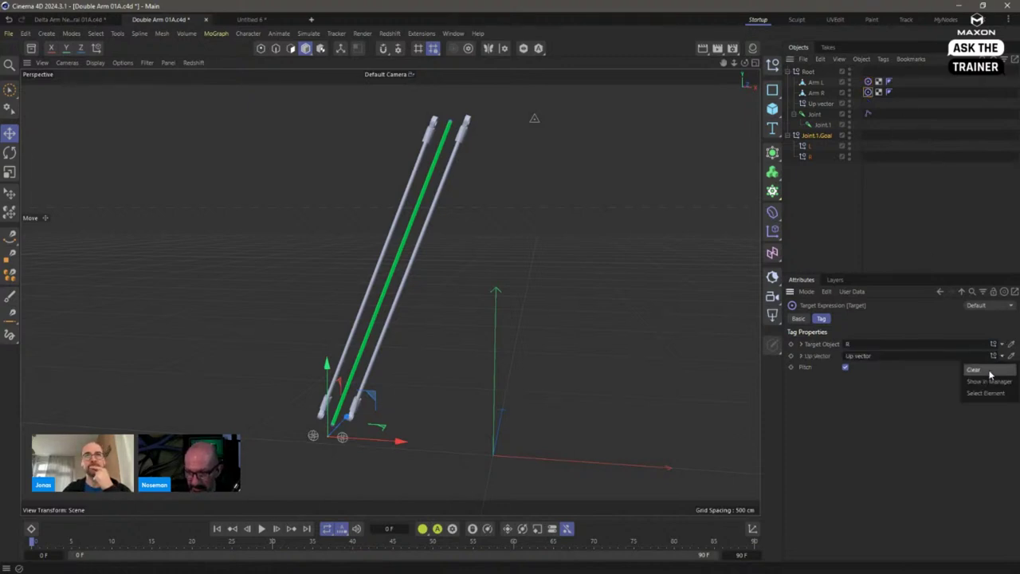
{"action": "left_click", "coordinate": [987, 371]}
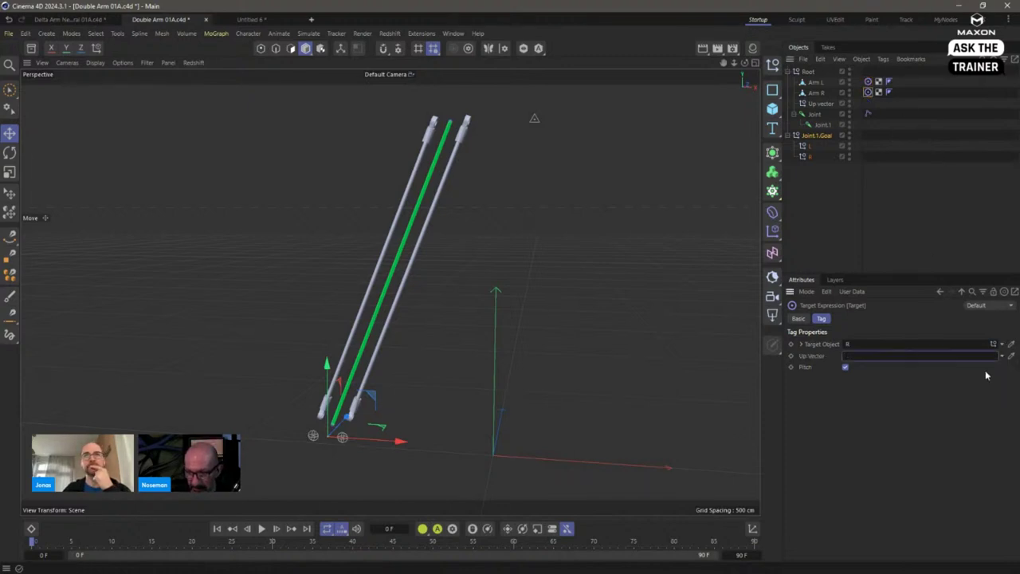
Step: Move Joint.1.Goal freely to about X -66, Y 67, Z 52 cm to test the arms without an up vector
{"action": "left_click", "coordinate": [806, 146]}
{"action": "left_click_drag", "start_coordinate": [510, 423], "coordinate": [448, 123]}
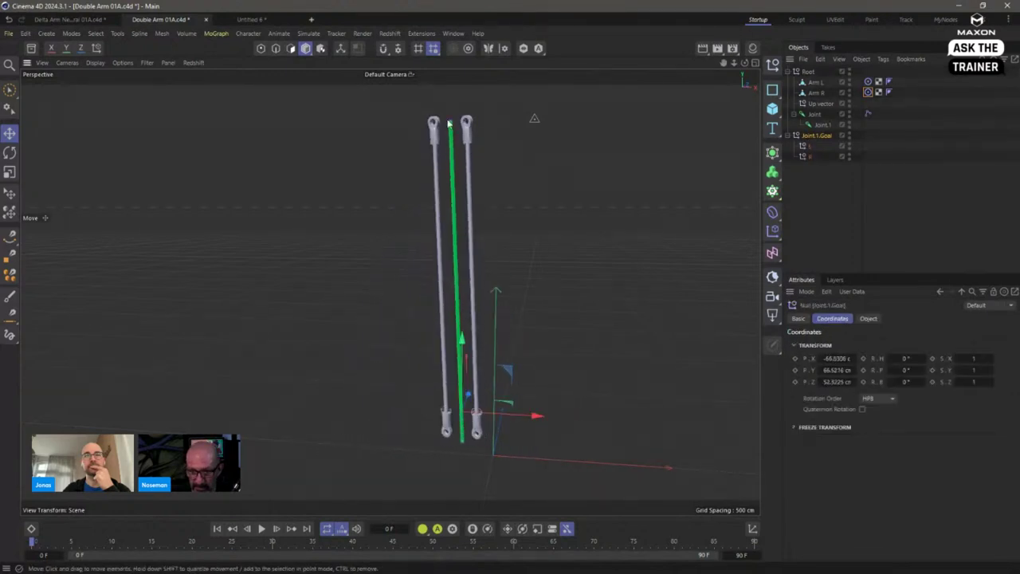
{"action": "left_click_drag", "start_coordinate": [576, 400], "coordinate": [579, 359]}
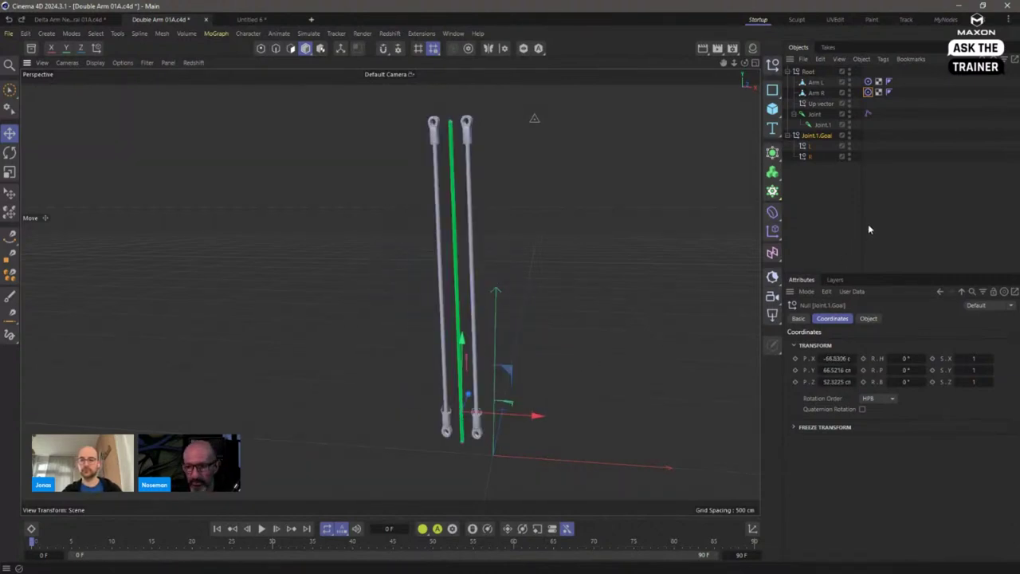
Step: Examine from above where the Up vector null sits relative to Root and Arm L
{"action": "left_click", "coordinate": [821, 103]}
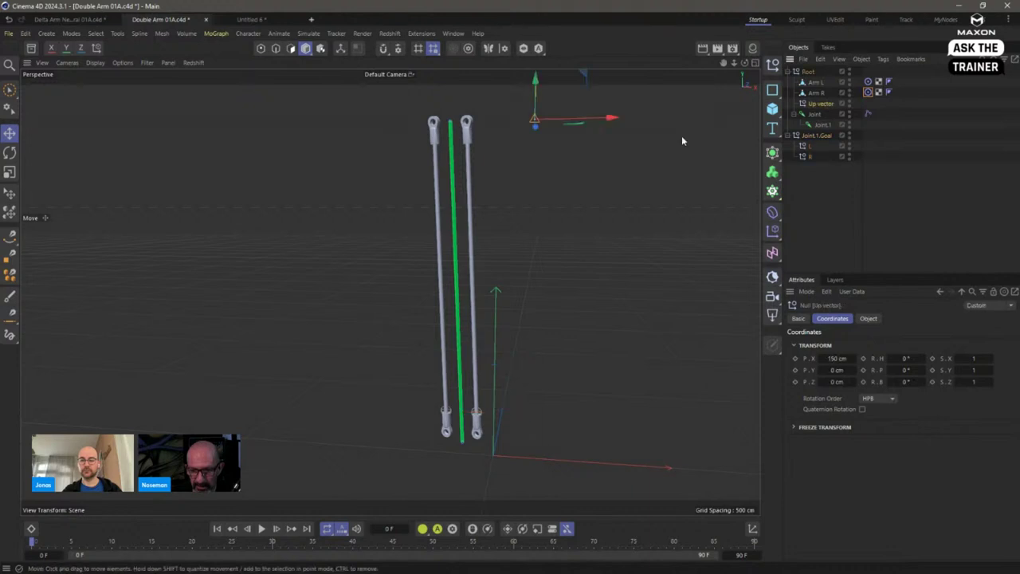
{"action": "scroll", "coordinate": [511, 174], "scroll_direction": "down", "scroll_amount": 5}
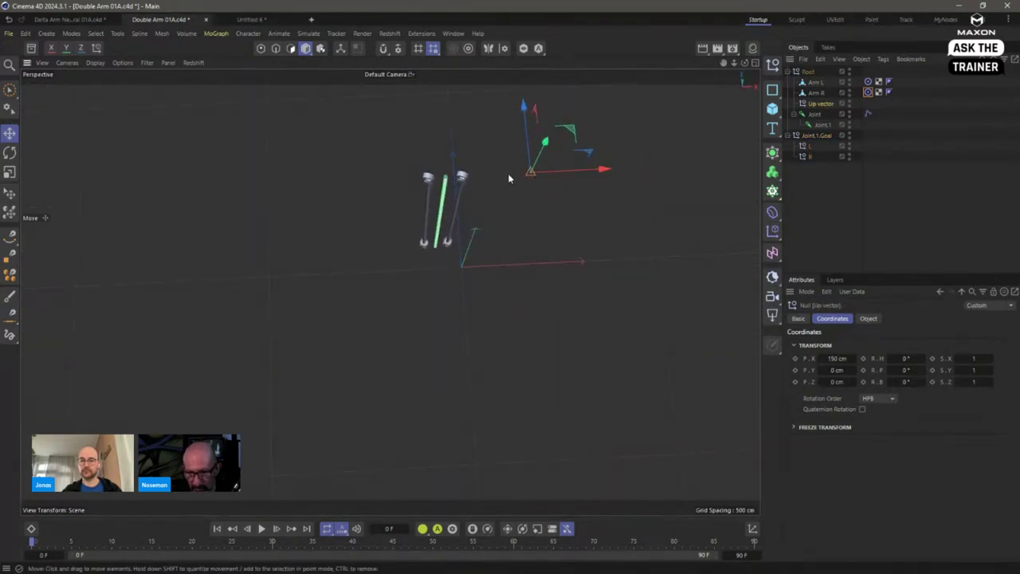
{"action": "left_click", "coordinate": [809, 72]}
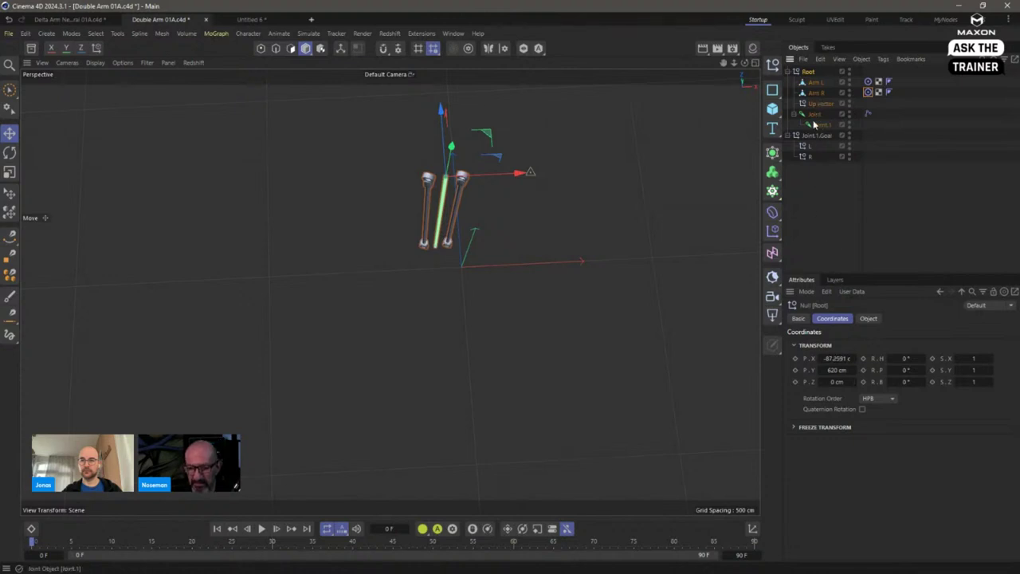
{"action": "left_click", "coordinate": [825, 106]}
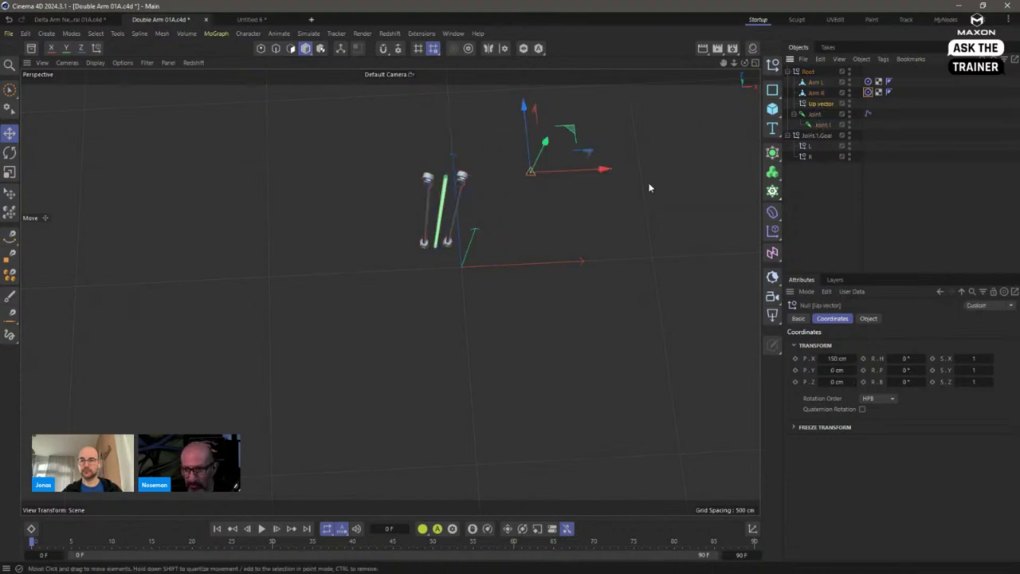
{"action": "left_click_drag", "start_coordinate": [649, 186], "coordinate": [608, 205], "text": "alt"}
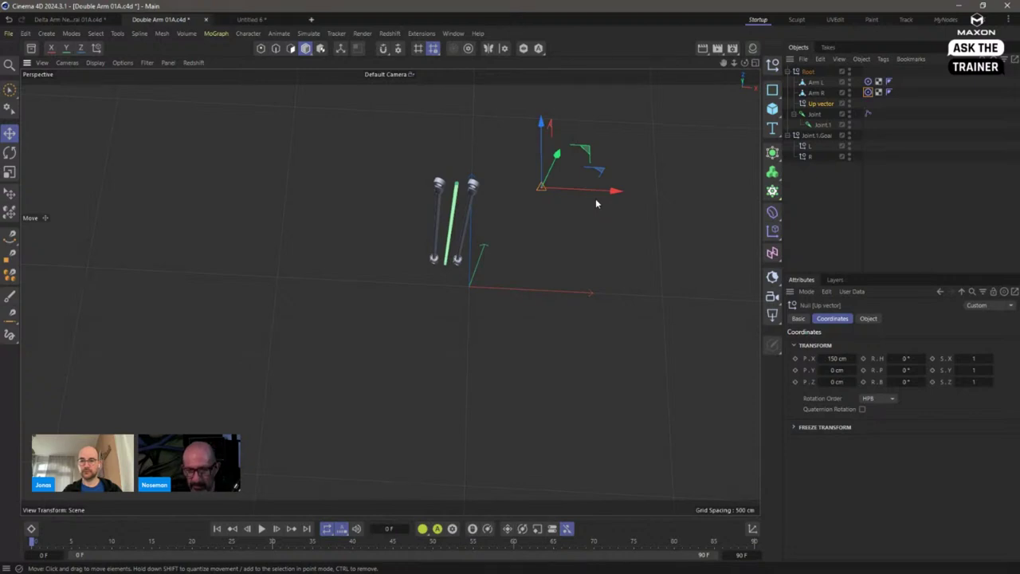
{"action": "left_click", "coordinate": [815, 82]}
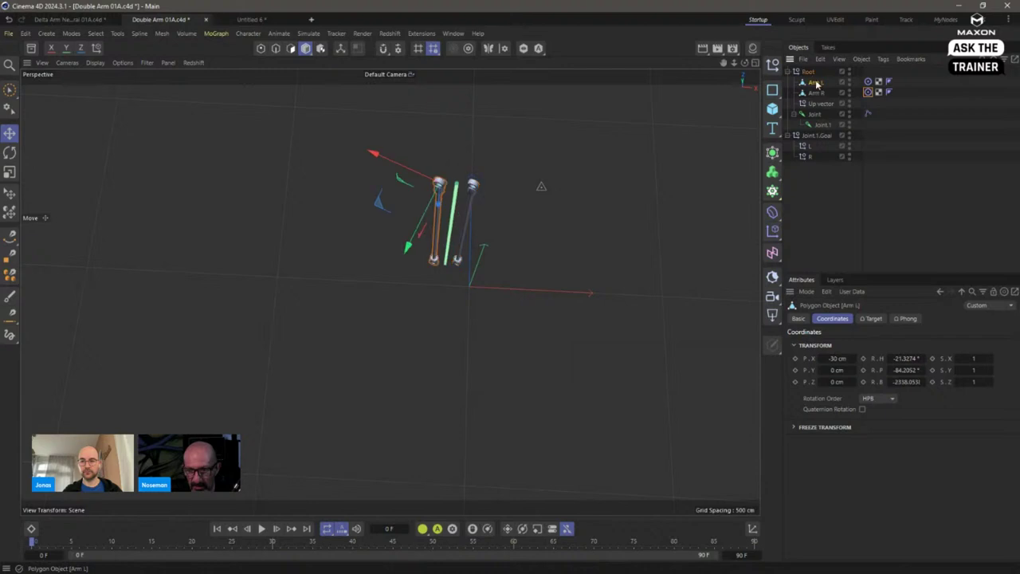
{"action": "left_click", "coordinate": [809, 73]}
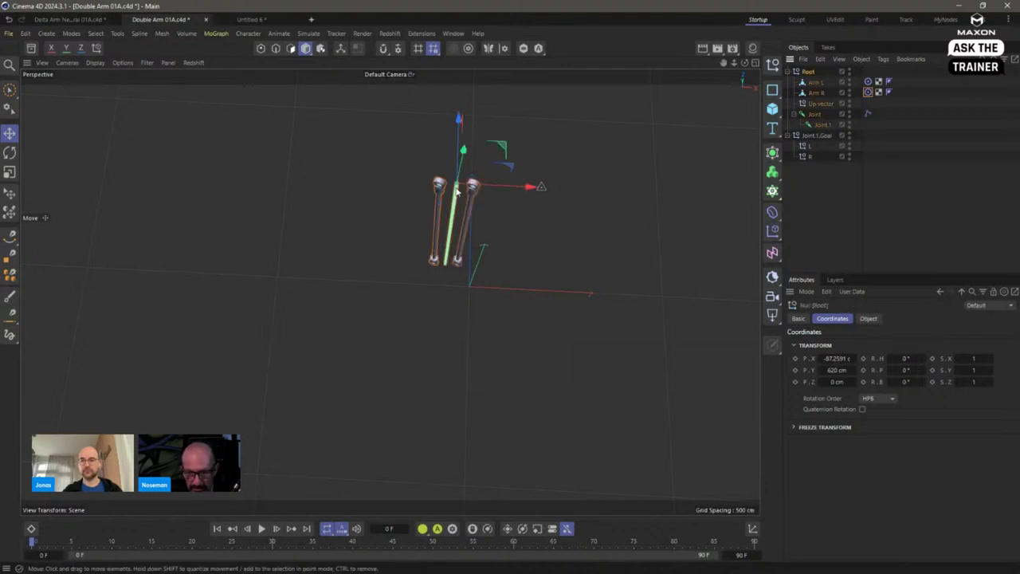
Step: Assign the Up vector null as the Up Vector in the Target tags of both Arm L and Arm R
{"action": "left_click_drag", "start_coordinate": [863, 77], "coordinate": [871, 94]}
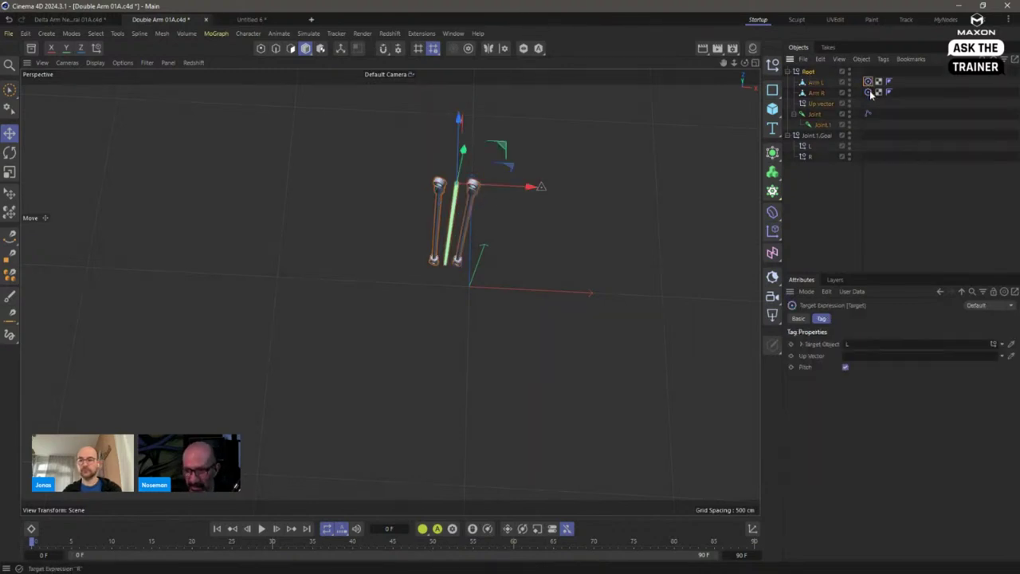
{"action": "left_click", "coordinate": [869, 85], "text": "ctrl"}
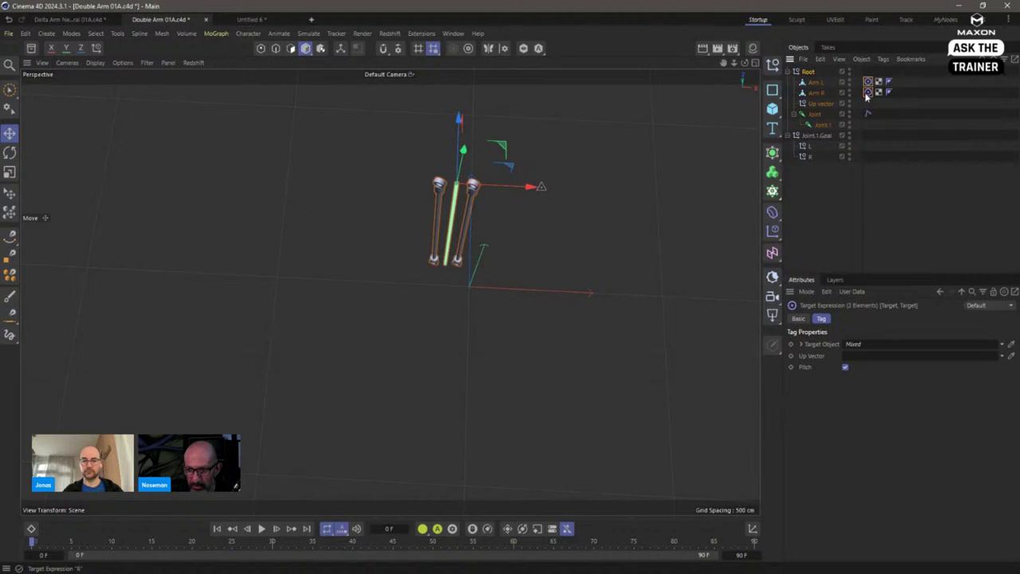
{"action": "left_click_drag", "start_coordinate": [825, 110], "coordinate": [865, 359]}
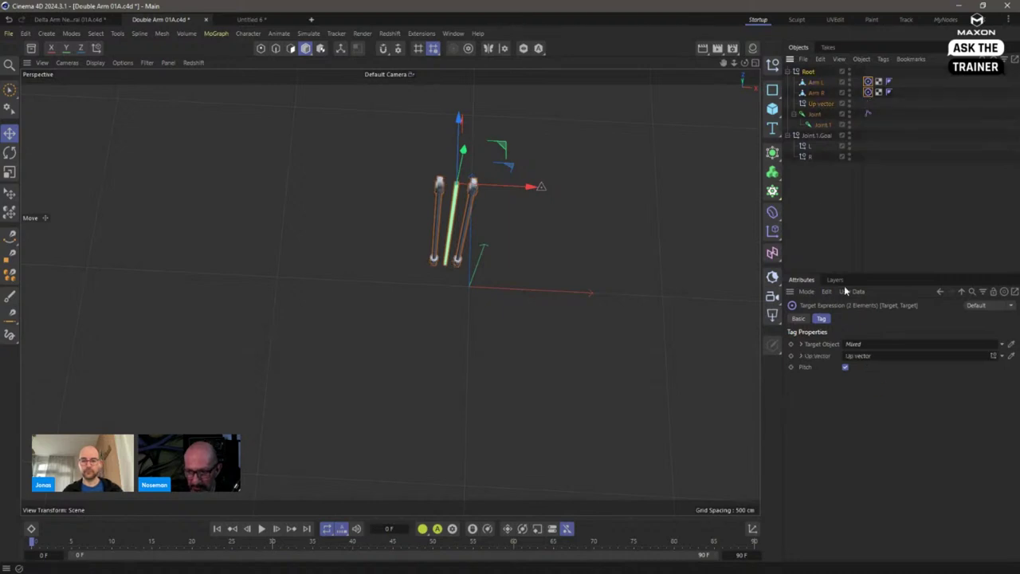
{"action": "left_click", "coordinate": [869, 82]}
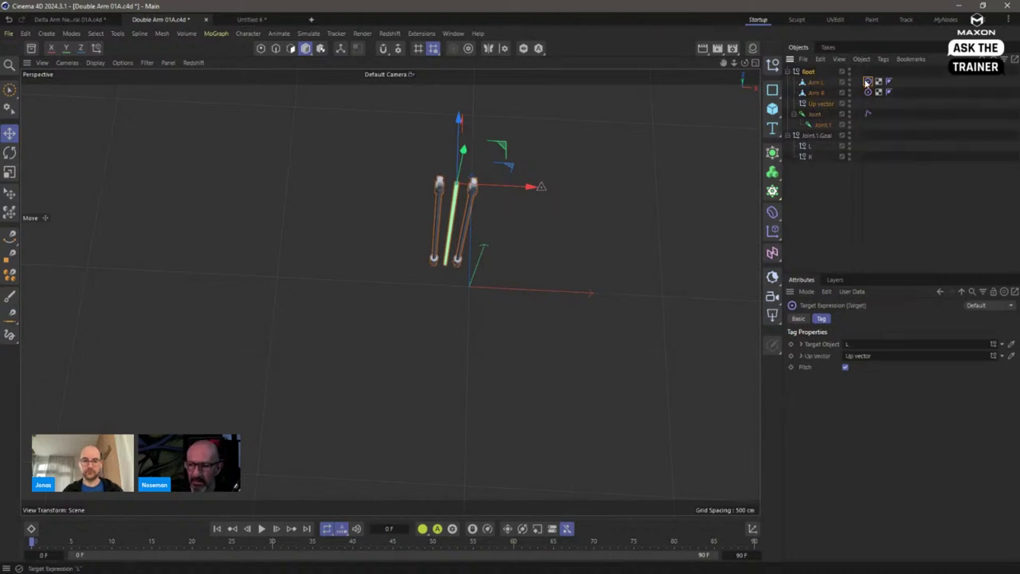
Step: Move Joint.1.Goal freely to about X -58, Y -26, Z -20 cm to test the arms with the up vector
{"action": "left_click_drag", "start_coordinate": [428, 246], "coordinate": [478, 291], "text": "alt"}
{"action": "left_click", "coordinate": [816, 135]}
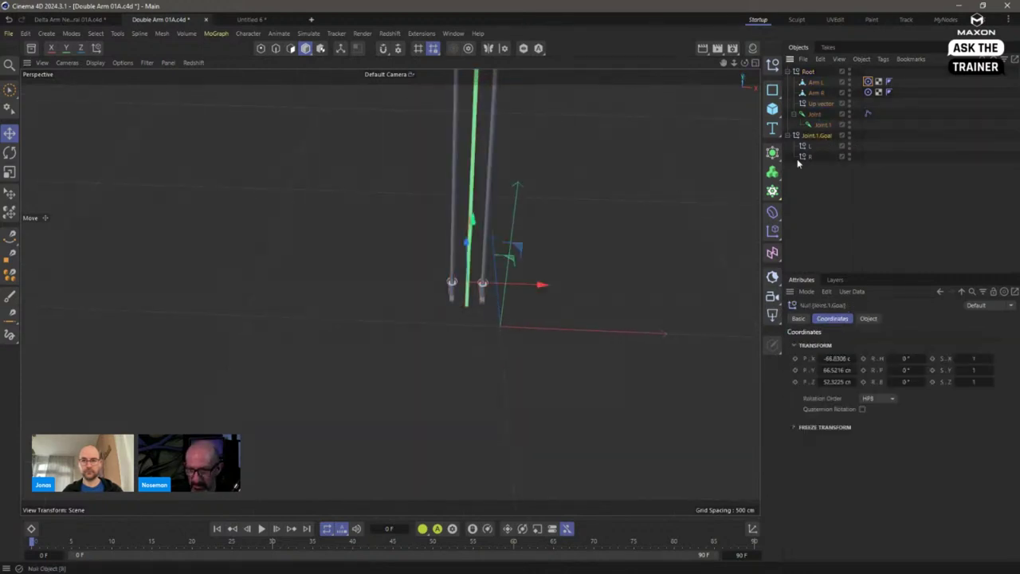
{"action": "left_click_drag", "start_coordinate": [576, 297], "coordinate": [576, 352]}
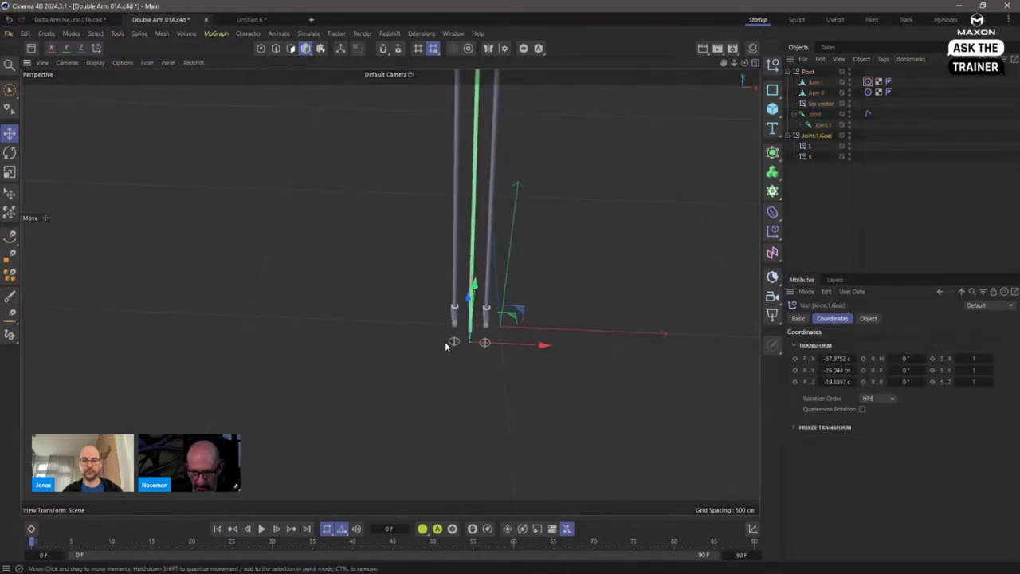
{"action": "left_click_drag", "start_coordinate": [495, 204], "coordinate": [510, 236], "text": "alt"}
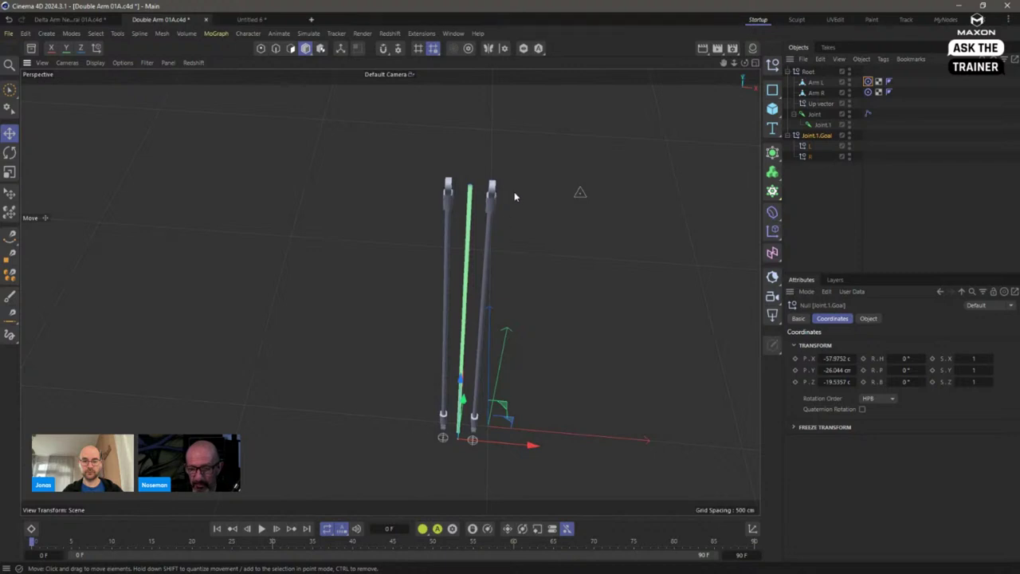
Step: Try the Up vector null outside the Root hierarchy and return it to its place below Arm R
{"action": "left_click", "coordinate": [816, 82]}
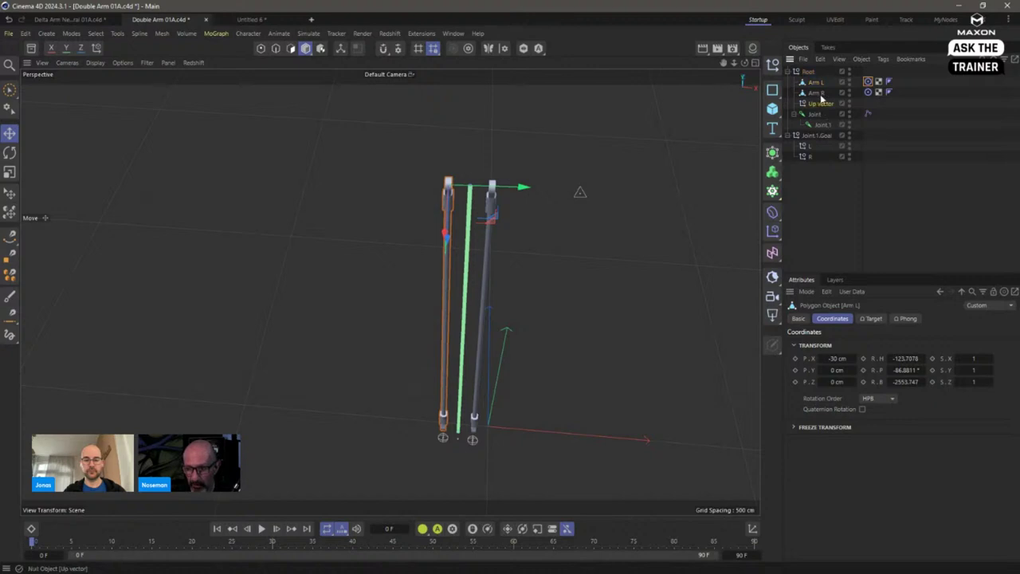
{"action": "left_click_drag", "start_coordinate": [820, 103], "coordinate": [806, 71]}
{"action": "left_click_drag", "start_coordinate": [664, 198], "coordinate": [710, 227], "text": "alt"}
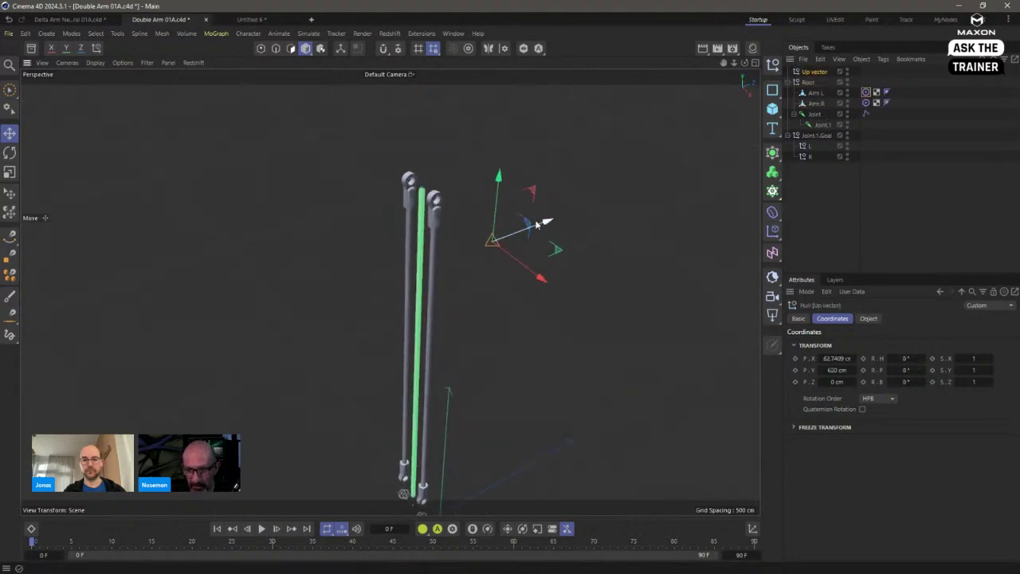
{"action": "left_click_drag", "start_coordinate": [488, 240], "coordinate": [532, 233]}
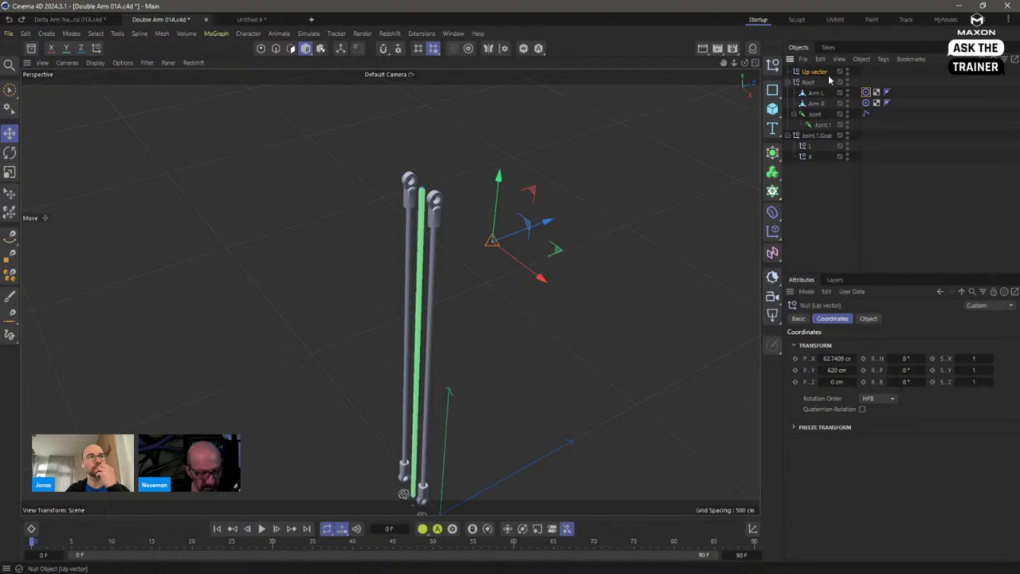
{"action": "left_click_drag", "start_coordinate": [815, 72], "coordinate": [831, 104]}
Step: Move the Root null freely away from Joint.1.Goal so that the arms slant towards their goal
{"action": "left_click", "coordinate": [806, 71]}
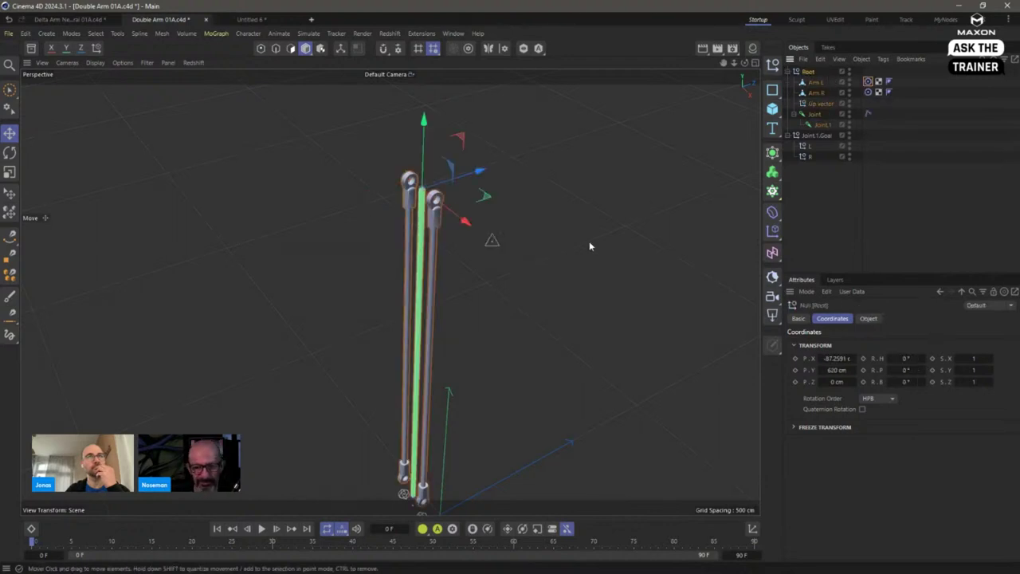
{"action": "left_click_drag", "start_coordinate": [590, 246], "coordinate": [533, 294]}
{"action": "key", "text": "r"}
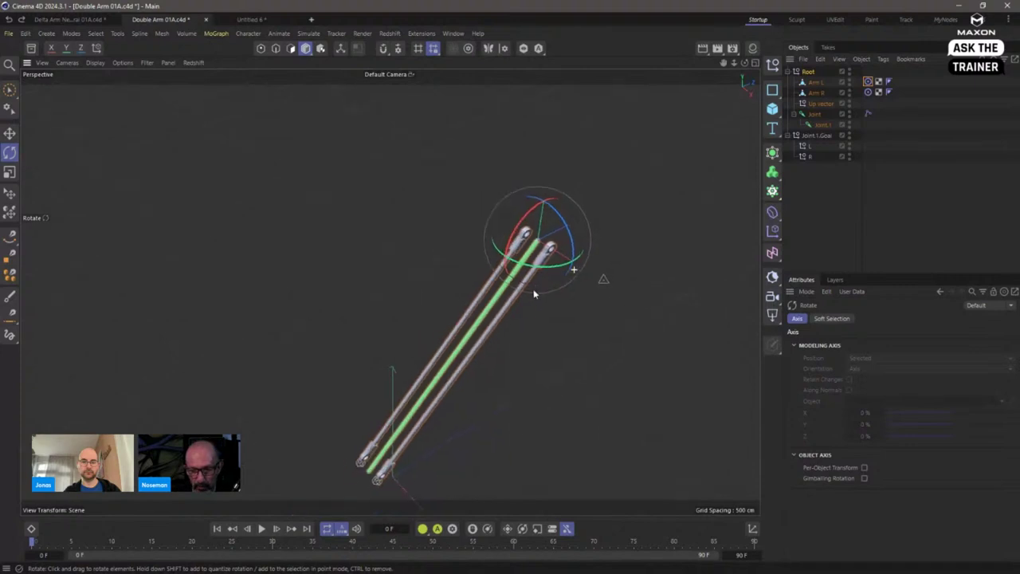
{"action": "middle_click_drag", "start_coordinate": [533, 294], "coordinate": [530, 255], "text": "alt"}
{"action": "left_click_drag", "start_coordinate": [585, 242], "coordinate": [531, 246], "text": "alt"}
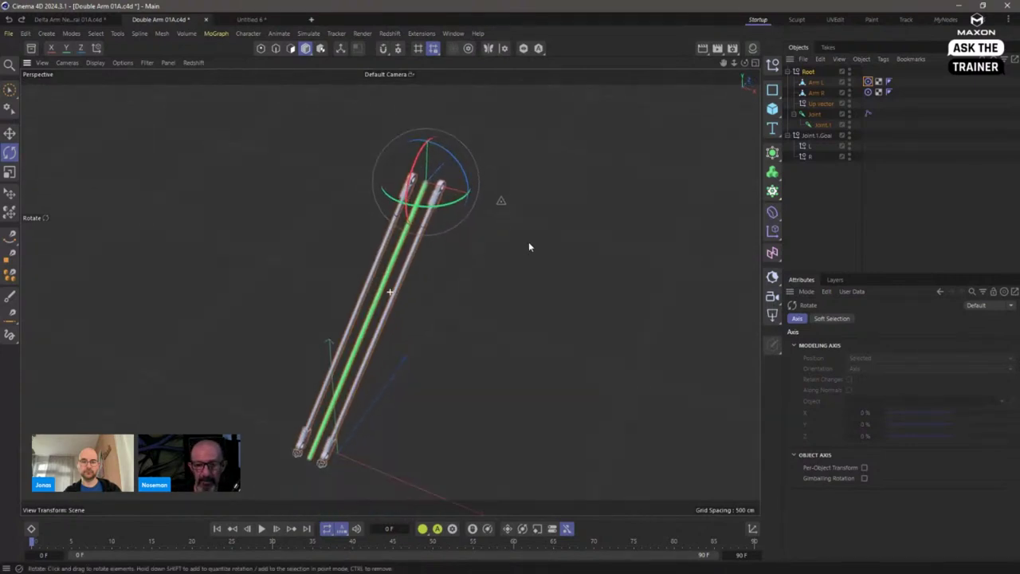
Step: Move Joint.1.Goal freely near the world origin to test the arms against the repositioned Root
{"action": "left_click", "coordinate": [813, 136]}
{"action": "key", "text": "e"}
{"action": "left_click_drag", "start_coordinate": [484, 460], "coordinate": [571, 400]}
{"action": "left_click_drag", "start_coordinate": [596, 367], "coordinate": [447, 213], "text": "alt"}
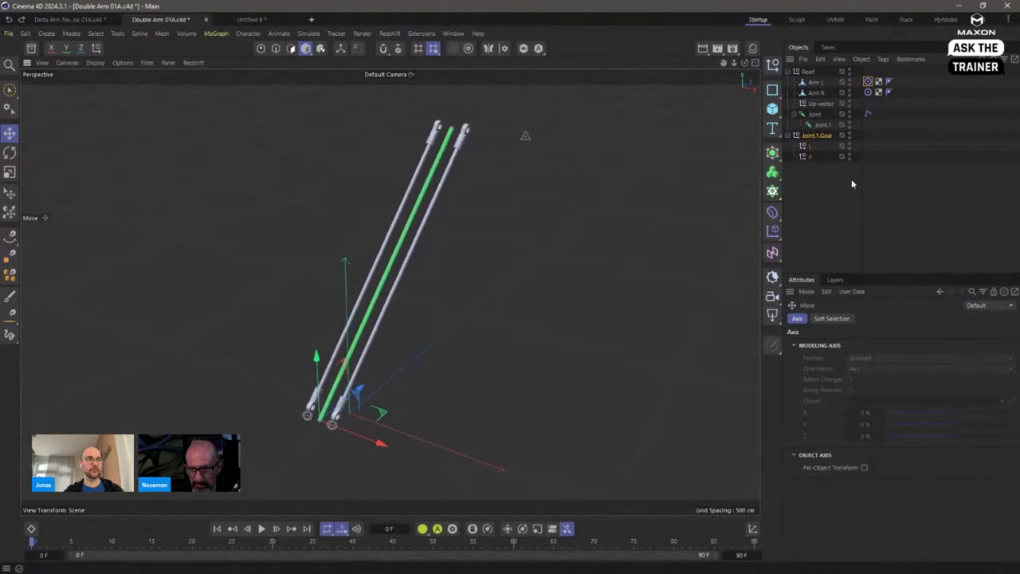
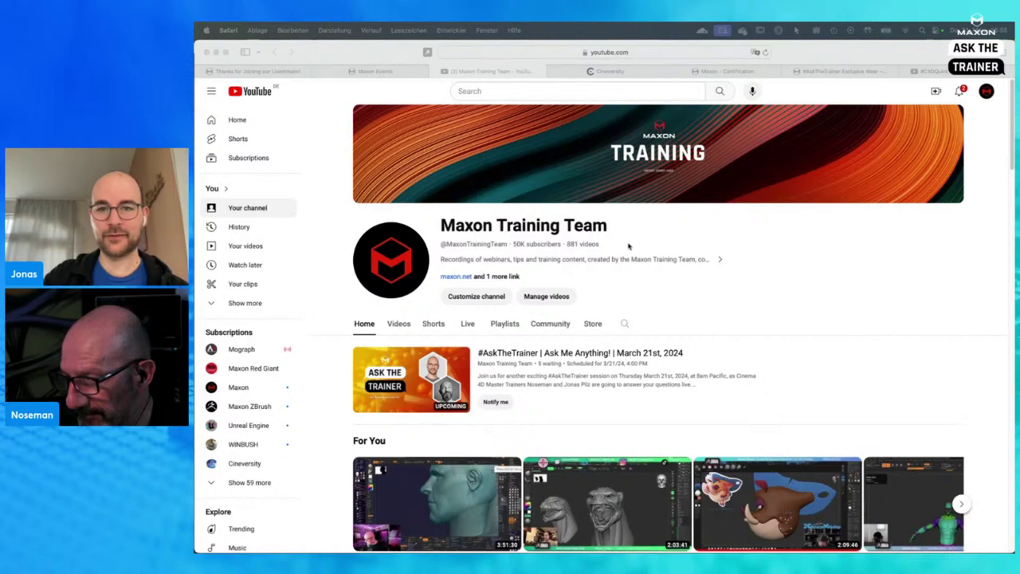
Step: Switch to Safari and search the Maxon Training Team YouTube channel for "delta"
{"action": "scroll", "coordinate": [690, 260], "scroll_direction": "down", "scroll_amount": 5}
{"action": "scroll", "coordinate": [717, 264], "scroll_direction": "up", "scroll_amount": 5}
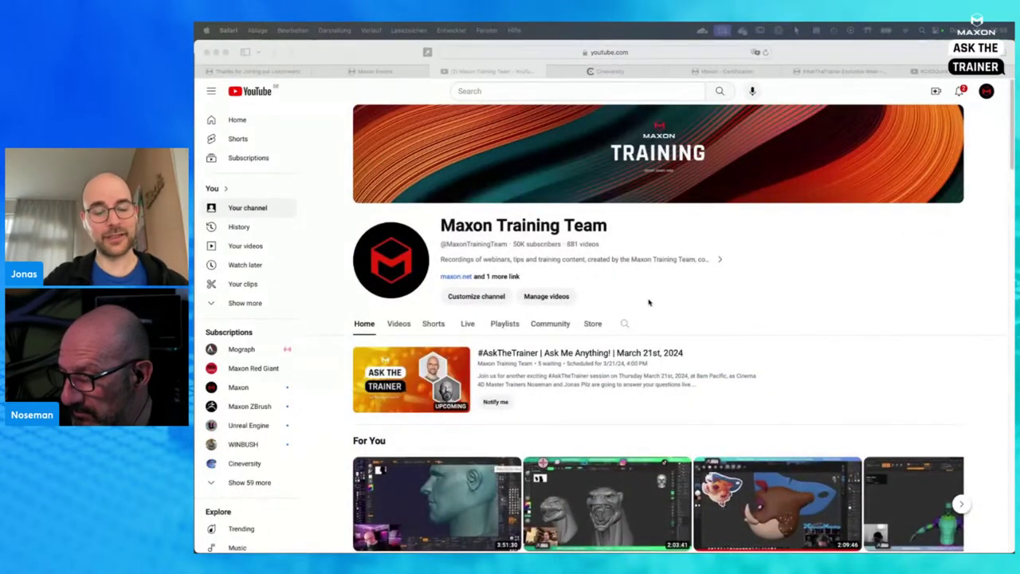
{"action": "left_click", "coordinate": [625, 325]}
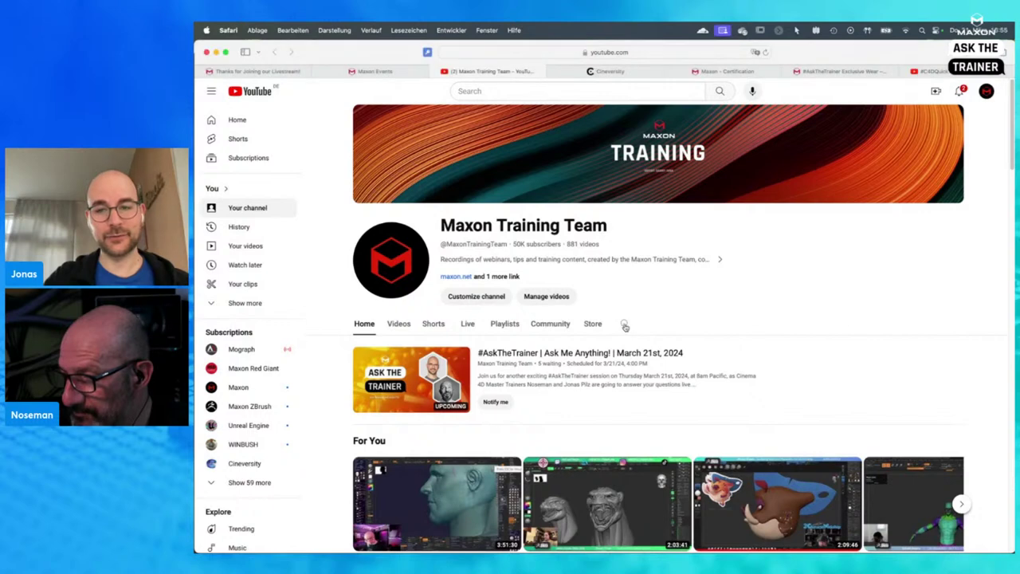
{"action": "left_click", "coordinate": [625, 324]}
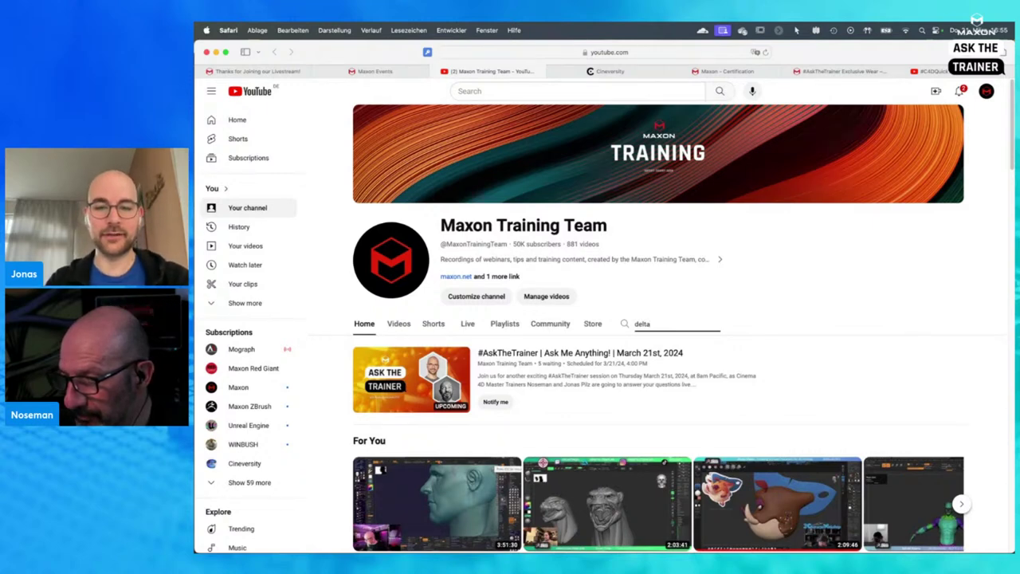
{"action": "key", "text": "Return"}
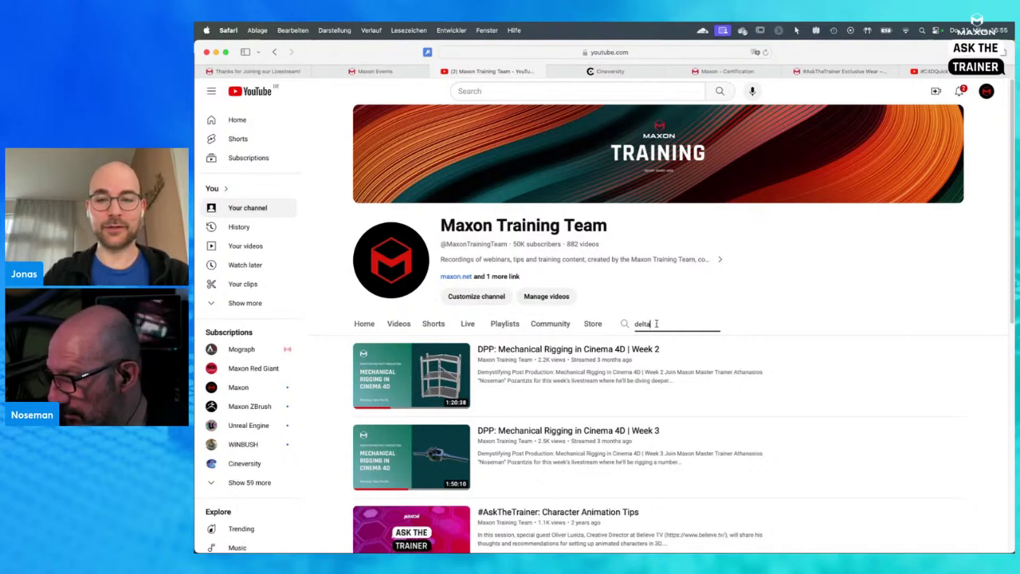
Step: Search the Maxon Training Team channel for "ice cube", look through the videos and close the channel search
{"action": "type", "text": "a"}
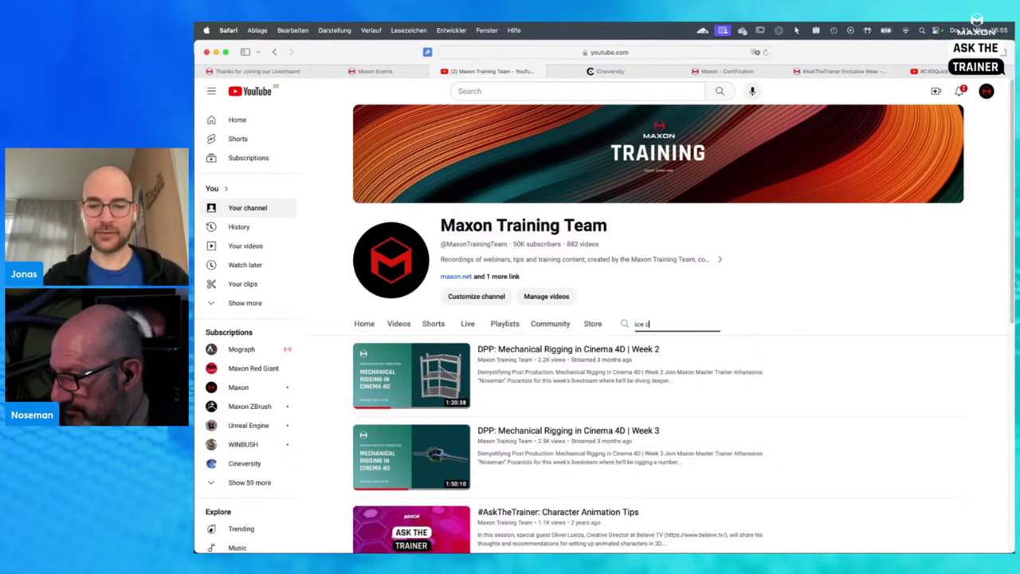
{"action": "type", "text": "ub"}
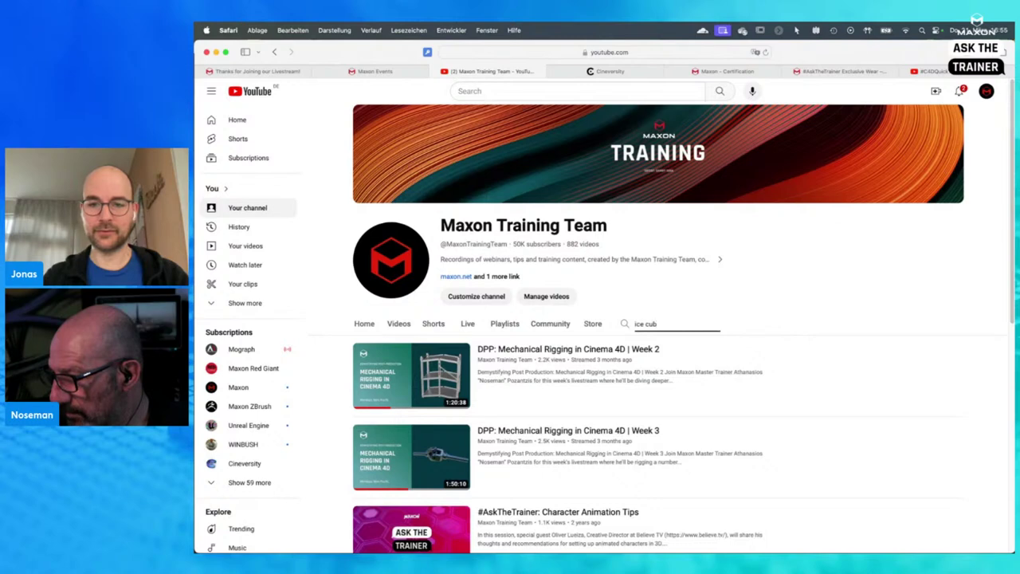
{"action": "type", "text": "e"}
{"action": "key", "text": "Return"}
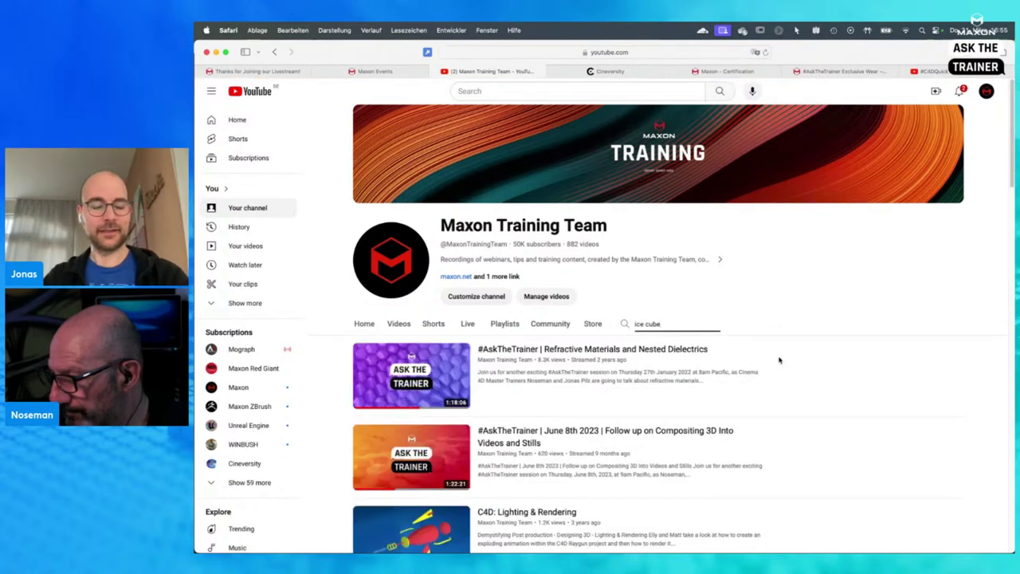
{"action": "scroll", "coordinate": [779, 360], "scroll_direction": "down", "scroll_amount": 2}
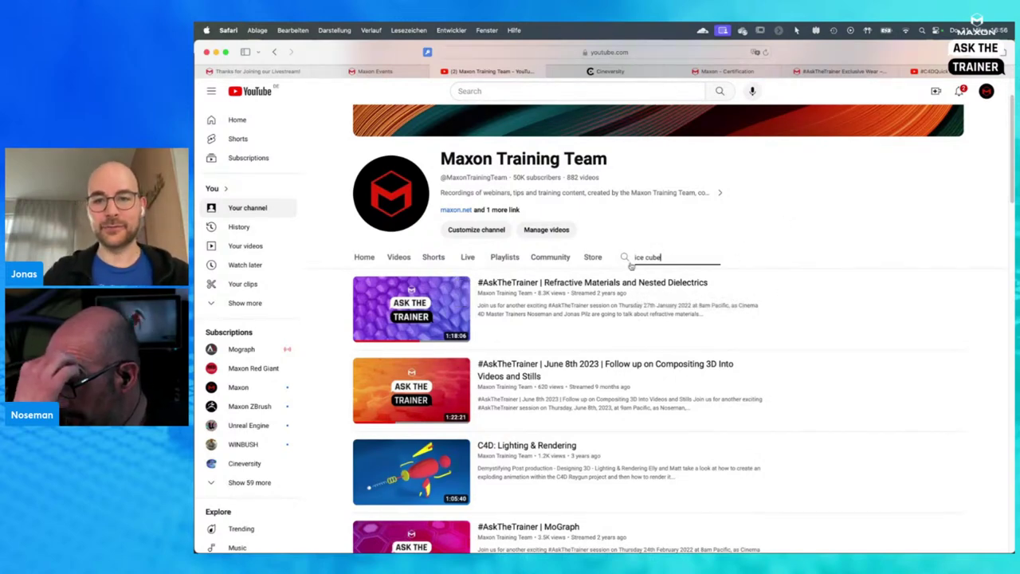
{"action": "left_click", "coordinate": [672, 256]}
{"action": "left_click", "coordinate": [722, 269]}
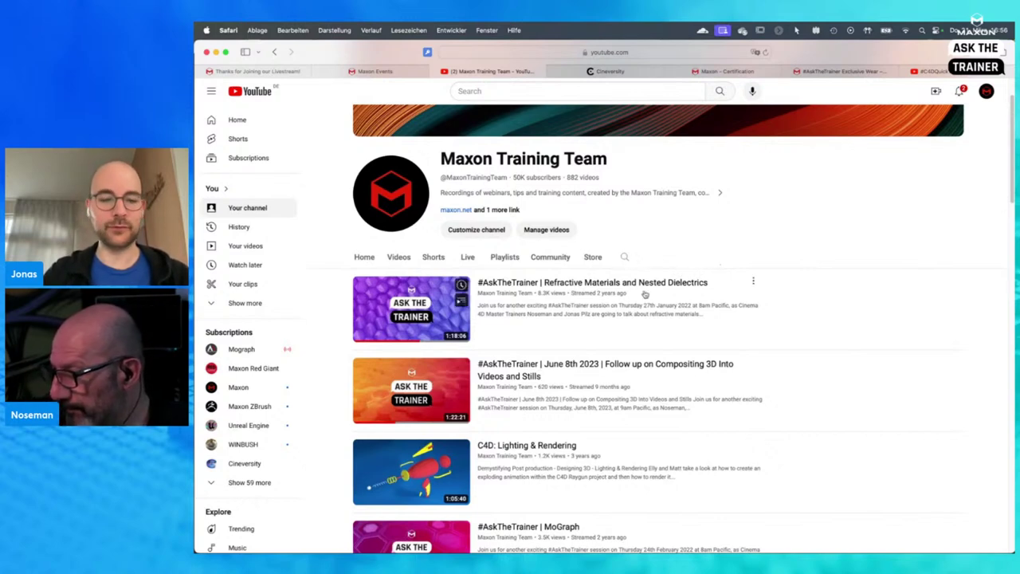
Step: Switch to Cinema 4D and create a new empty project
{"action": "key", "text": "super+Tab"}
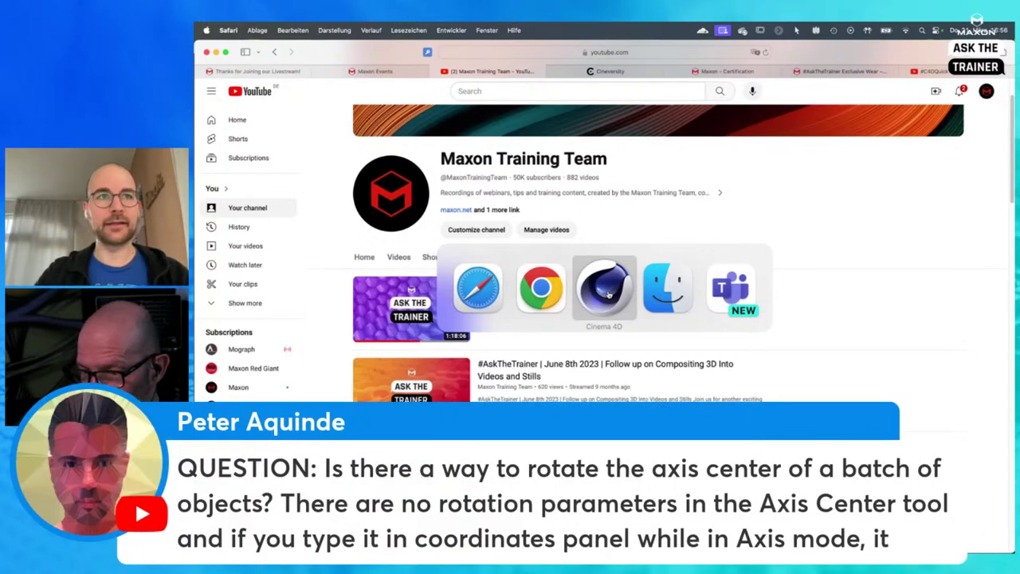
{"action": "left_click", "coordinate": [608, 293]}
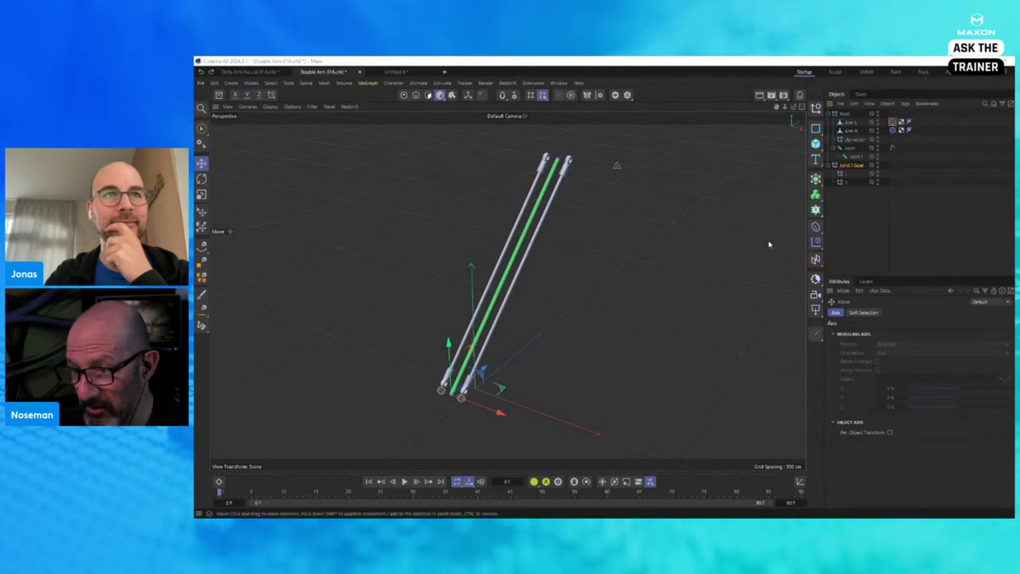
{"action": "key", "text": "ctrl+n"}
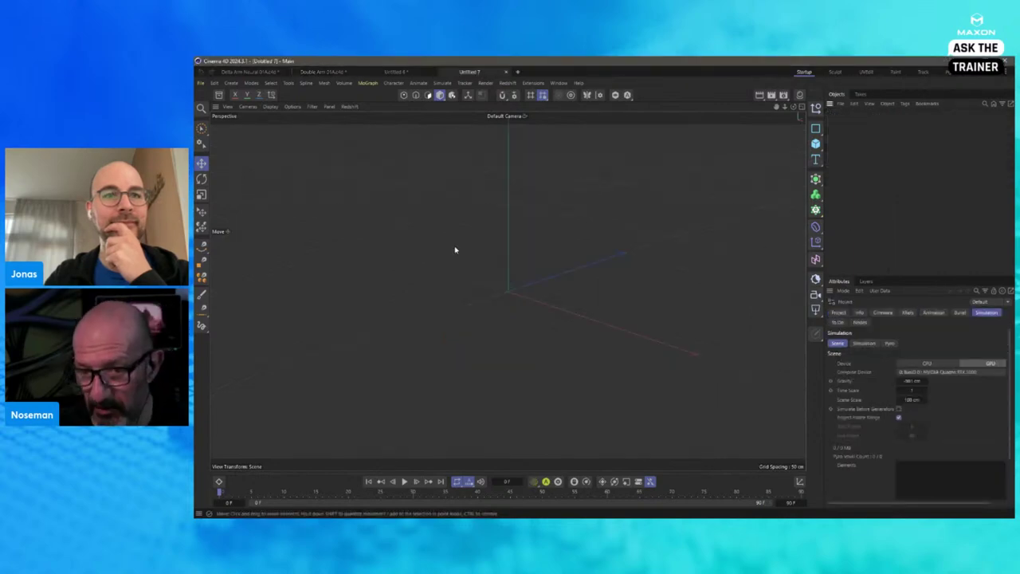
Step: Add a sphere at the origin, make it editable and spread three copies of it around the scene
{"action": "left_click", "coordinate": [815, 143]}
{"action": "left_click", "coordinate": [906, 190]}
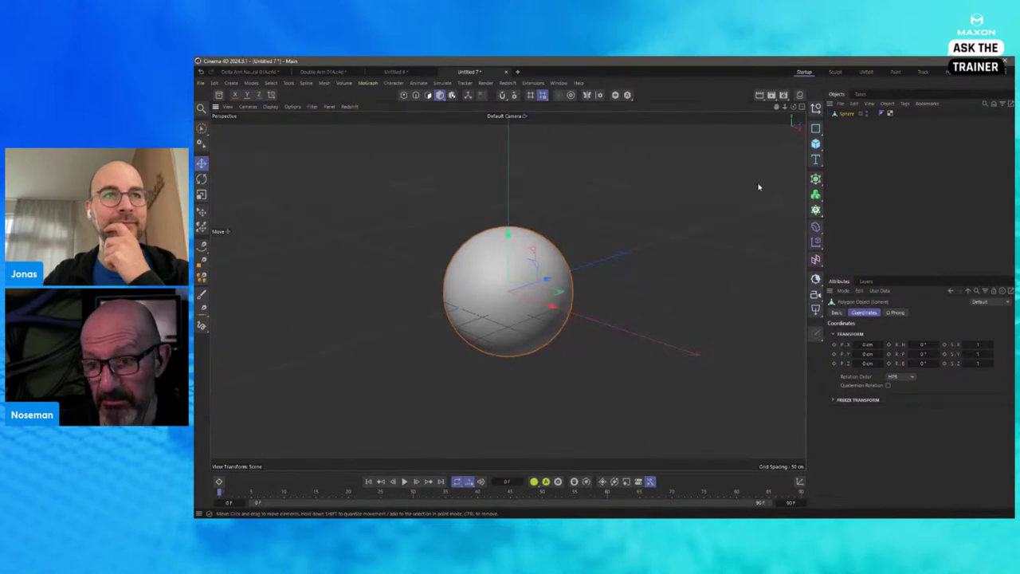
{"action": "key", "text": "c"}
{"action": "left_click_drag", "start_coordinate": [512, 335], "coordinate": [731, 387], "text": "ctrl"}
{"action": "left_click_drag", "start_coordinate": [655, 289], "coordinate": [562, 296], "text": "alt"}
Step: Rotate the axes of all four spheres individually in axis editing mode with Per-Object Transform enabled
{"action": "key", "text": "ctrl+a"}
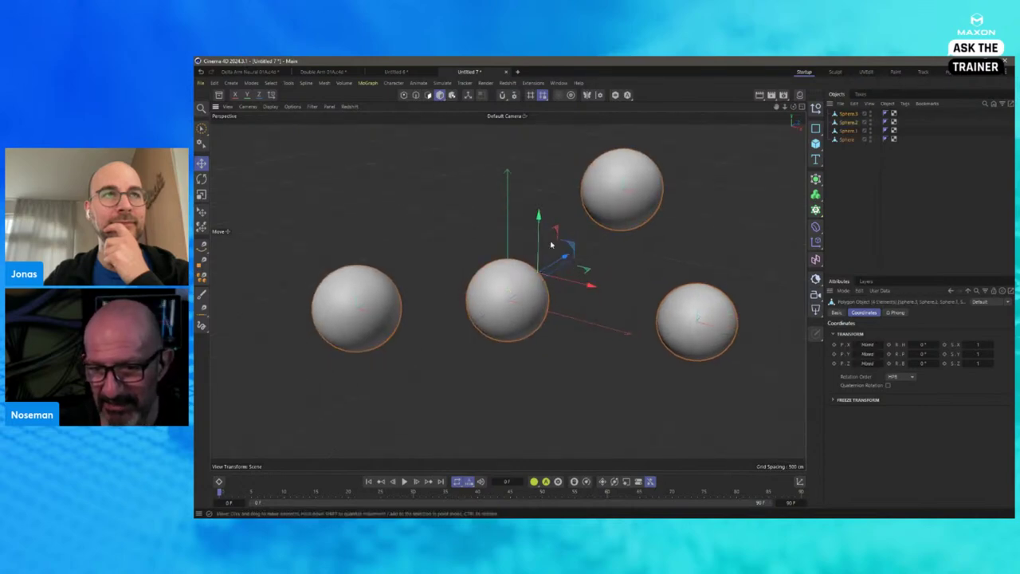
{"action": "left_click", "coordinate": [468, 95]}
{"action": "key", "text": "r"}
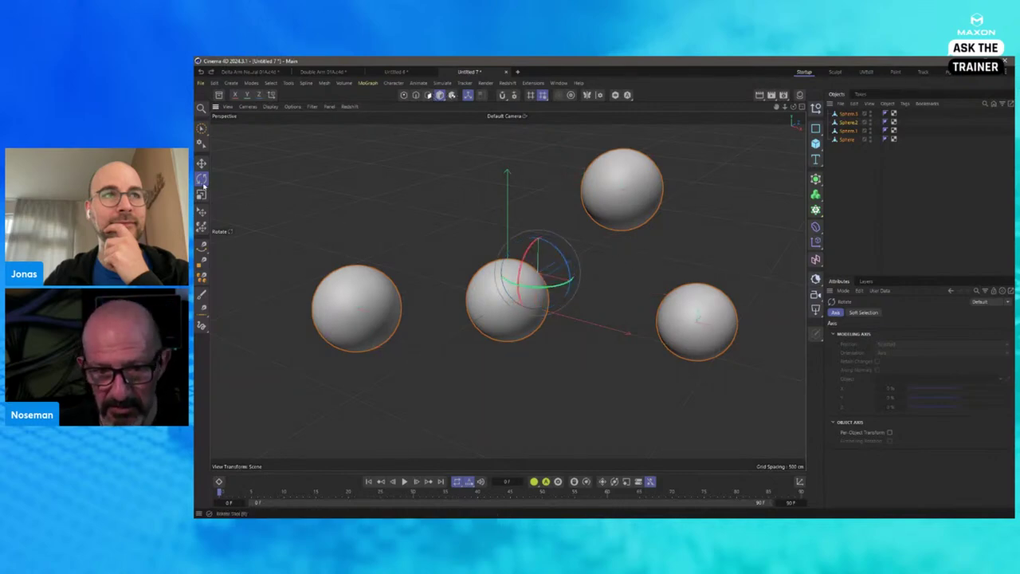
{"action": "left_click", "coordinate": [890, 432]}
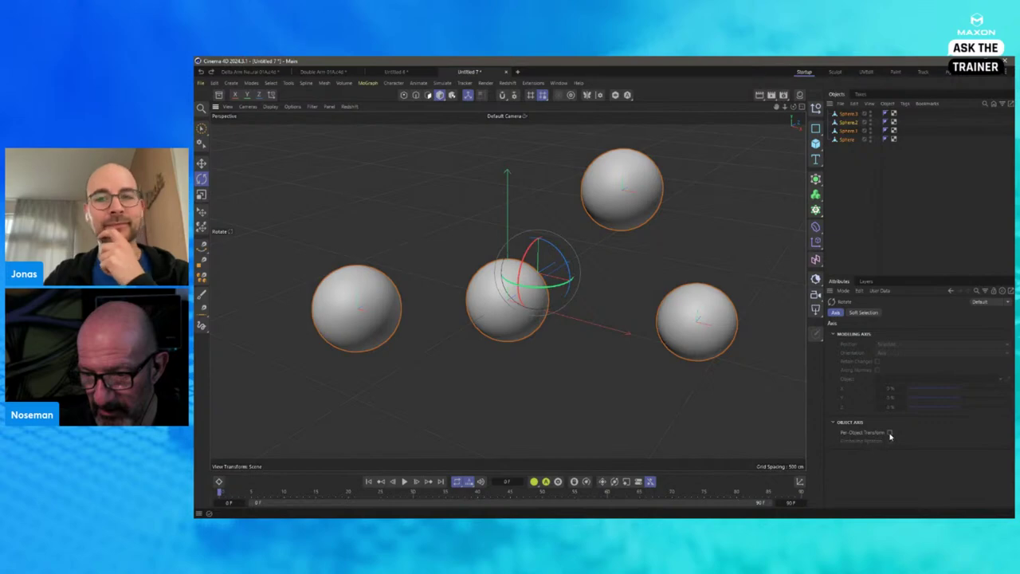
{"action": "mouse_move", "coordinate": [546, 294]}
{"action": "left_mouse_down"}
{"action": "mouse_move", "coordinate": [529, 282]}
{"action": "mouse_move", "coordinate": [593, 278]}
{"action": "mouse_move", "coordinate": [515, 287]}
{"action": "mouse_move", "coordinate": [557, 280]}
{"action": "mouse_move", "coordinate": [550, 283]}
{"action": "left_mouse_up"}
Step: Display the spheres shaded with their mesh lines and rotate their individual axes once more
{"action": "left_click", "coordinate": [270, 106]}
{"action": "left_click", "coordinate": [276, 142]}
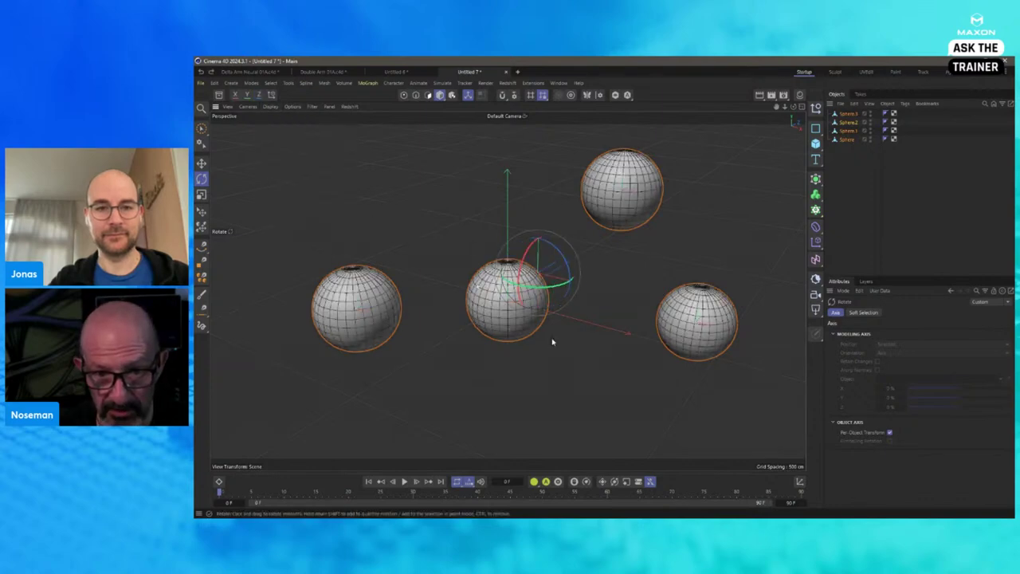
{"action": "mouse_move", "coordinate": [543, 289]}
{"action": "left_mouse_down"}
{"action": "mouse_move", "coordinate": [610, 269]}
{"action": "mouse_move", "coordinate": [541, 289]}
{"action": "mouse_move", "coordinate": [516, 284]}
{"action": "left_mouse_up"}
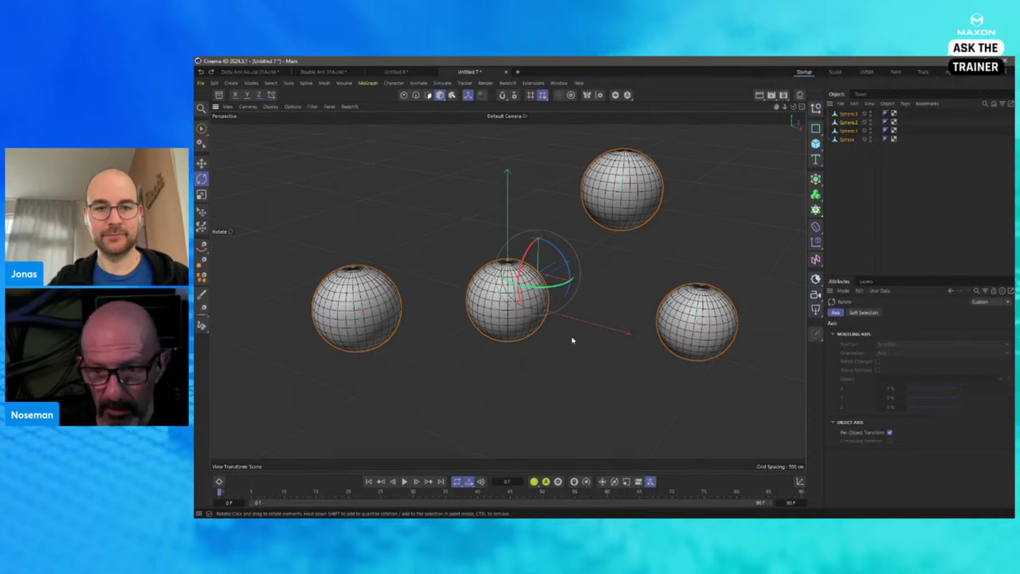
Step: Turn off axis editing and rotate the four spheres themselves, each around its own axis
{"action": "left_click", "coordinate": [468, 95]}
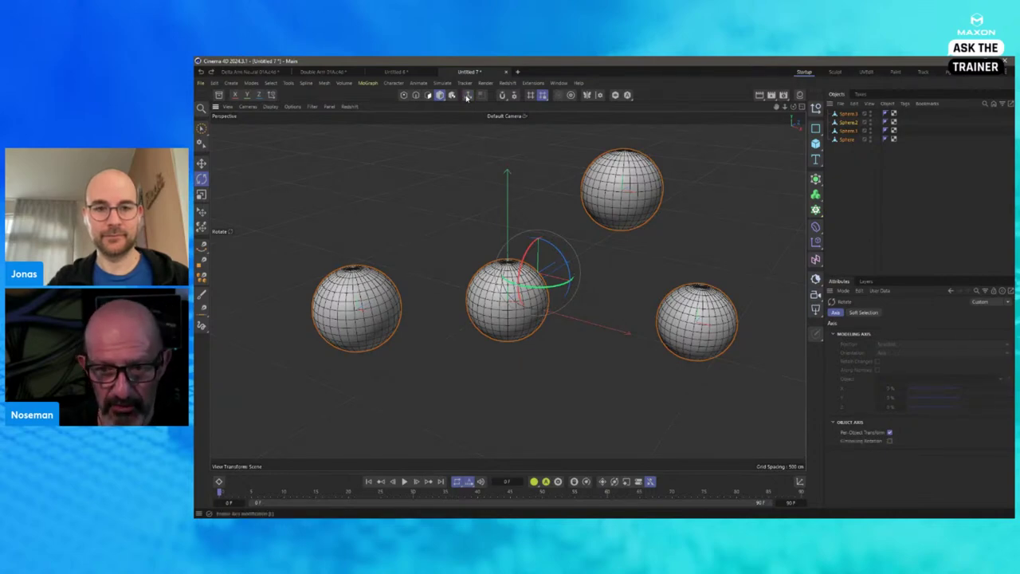
{"action": "mouse_move", "coordinate": [554, 289]}
{"action": "left_mouse_down"}
{"action": "mouse_move", "coordinate": [579, 284]}
{"action": "mouse_move", "coordinate": [547, 296]}
{"action": "left_mouse_up"}
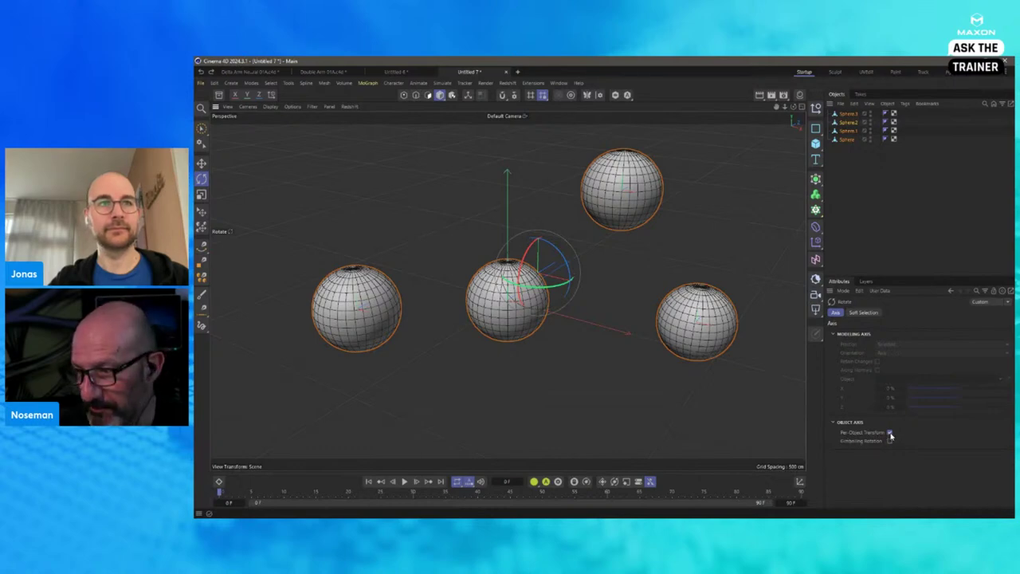
Step: Turn off axis editing and Per-Object Transform so the Rotate tool treats the four selected spheres as one group
{"action": "left_click", "coordinate": [469, 95]}
{"action": "left_click_drag", "start_coordinate": [532, 289], "coordinate": [581, 298]}
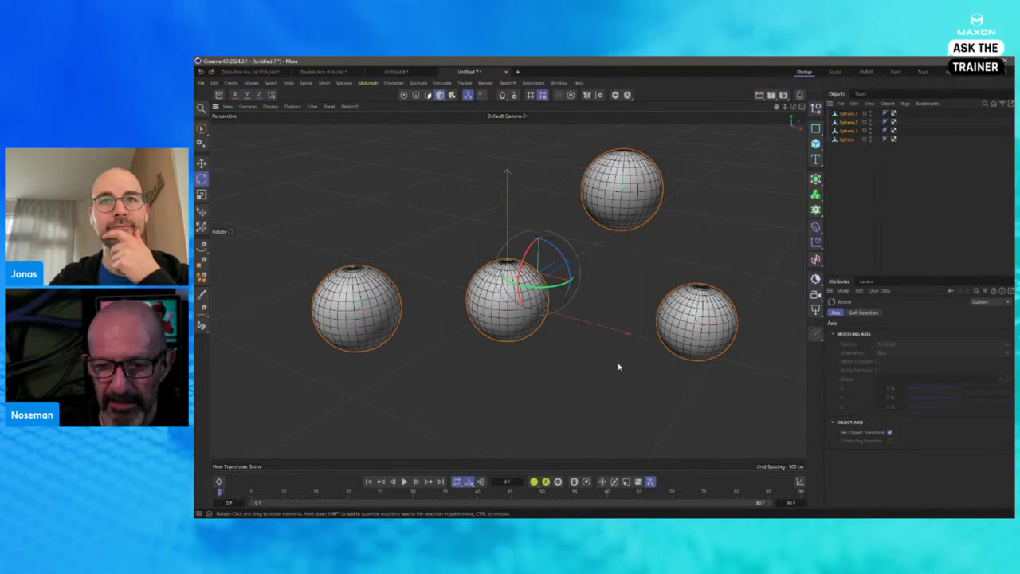
{"action": "key", "text": "ctrl+a"}
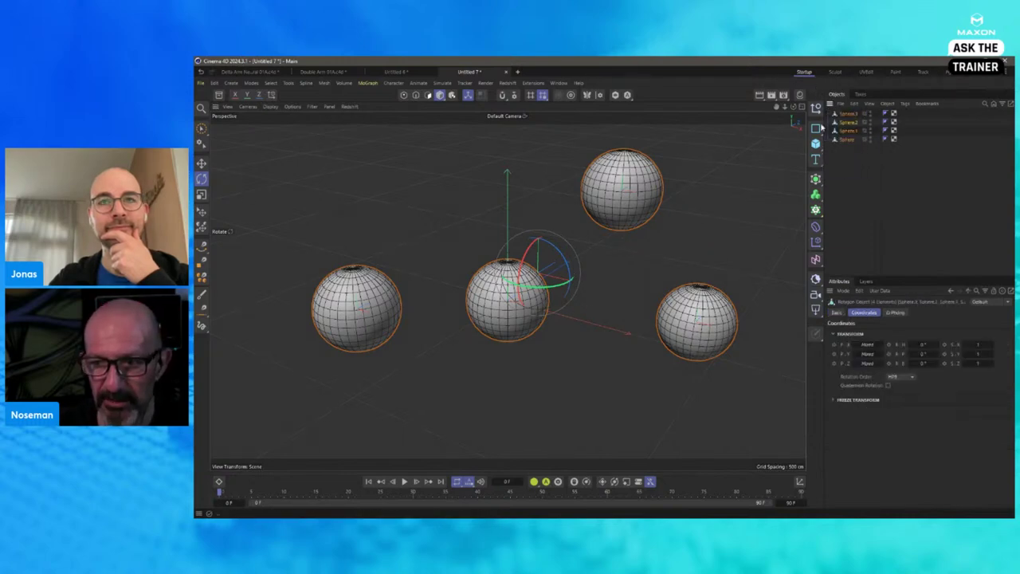
{"action": "left_click_drag", "start_coordinate": [617, 228], "coordinate": [572, 279], "text": "alt"}
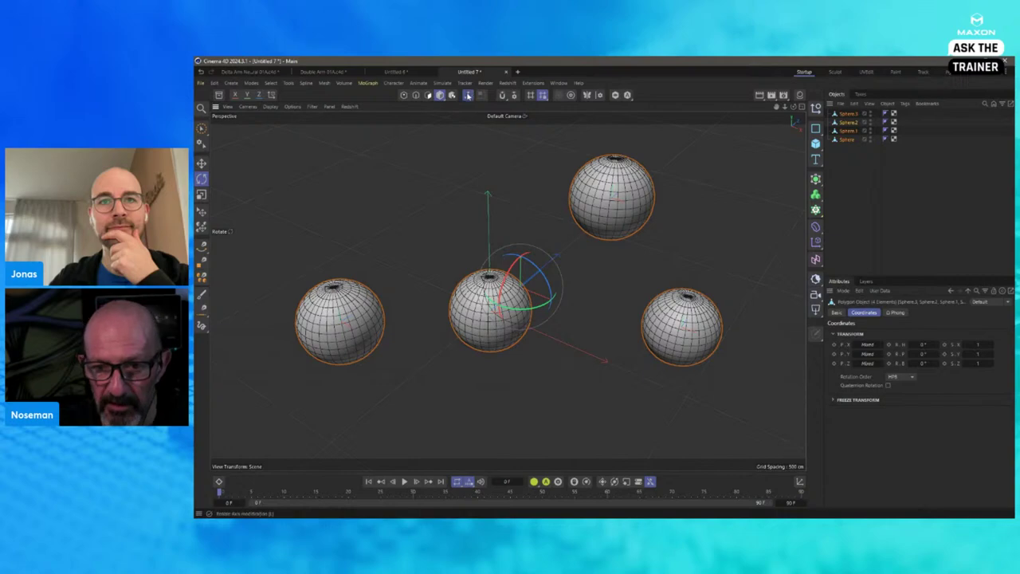
{"action": "left_click", "coordinate": [202, 180]}
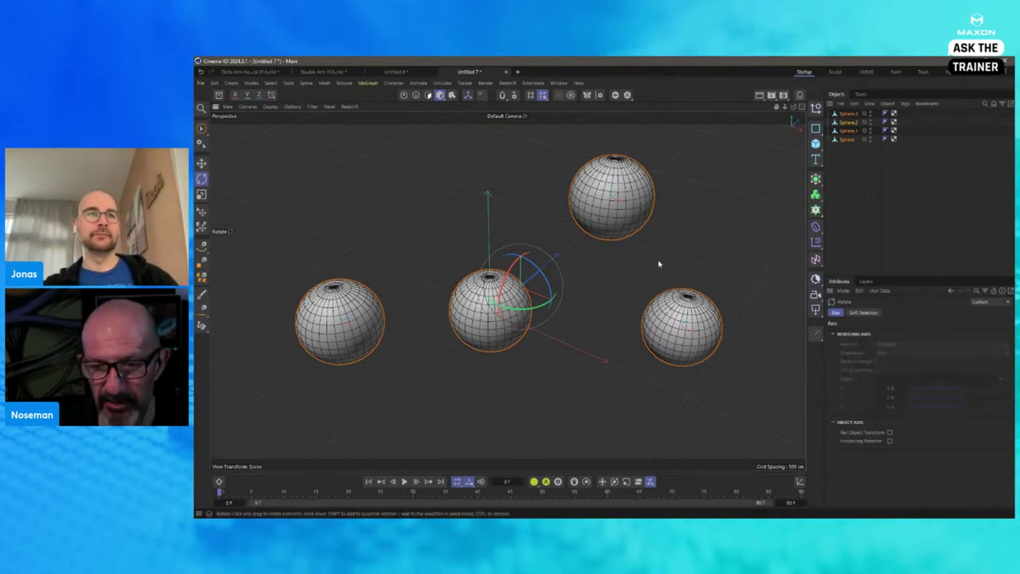
{"action": "left_click_drag", "start_coordinate": [661, 263], "coordinate": [690, 281]}
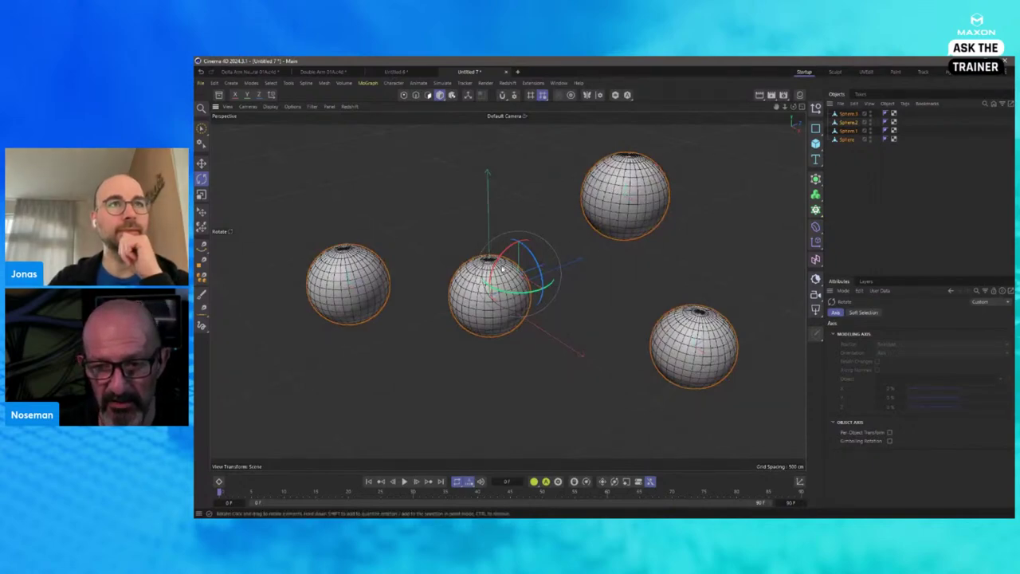
Step: Try parenting the other three spheres under Sphere.2 and rotating the whole hierarchy around it
{"action": "left_click", "coordinate": [630, 232]}
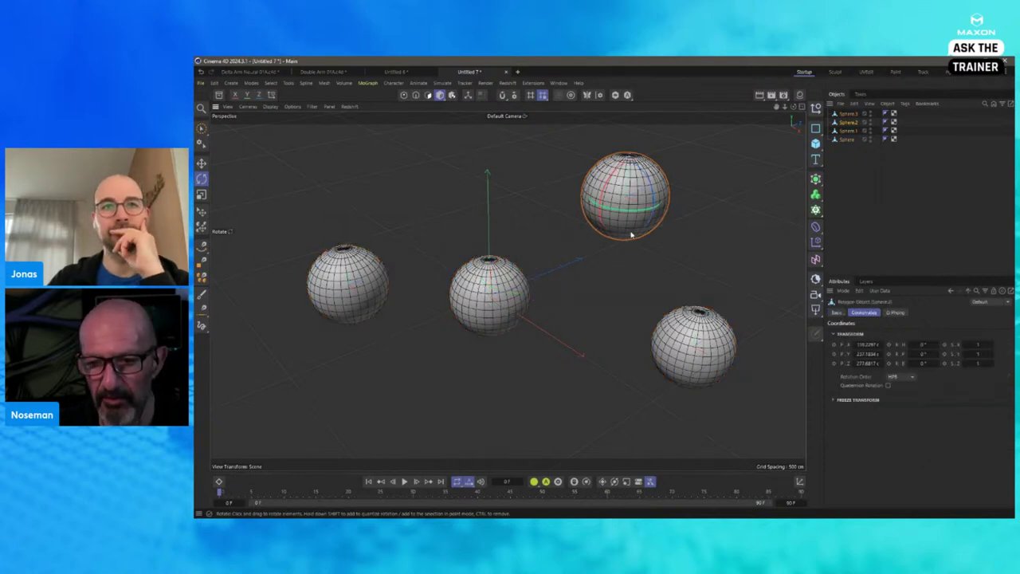
{"action": "left_click_drag", "start_coordinate": [846, 156], "coordinate": [850, 116]}
{"action": "left_click", "coordinate": [849, 116]}
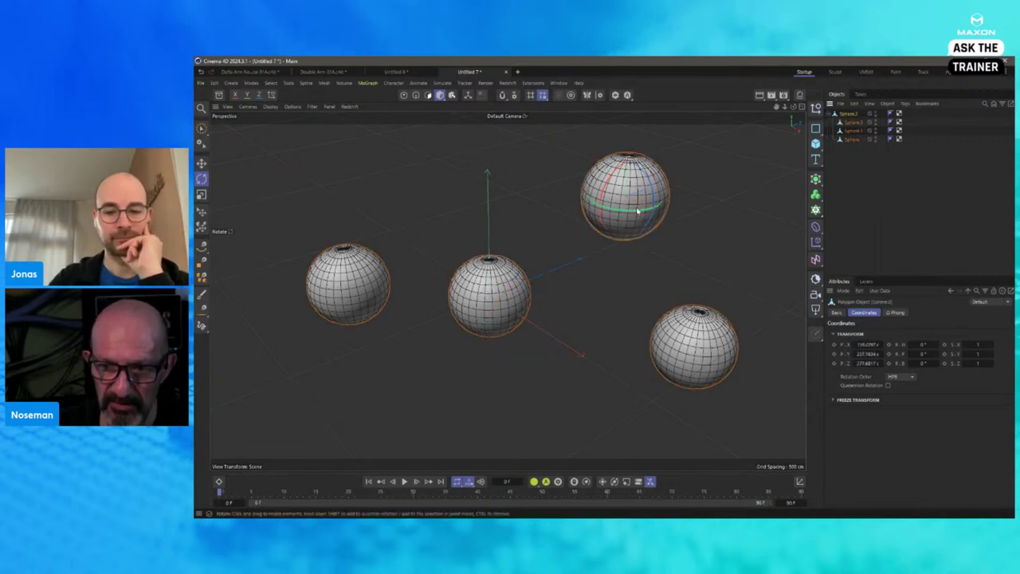
{"action": "left_click_drag", "start_coordinate": [654, 206], "coordinate": [645, 219]}
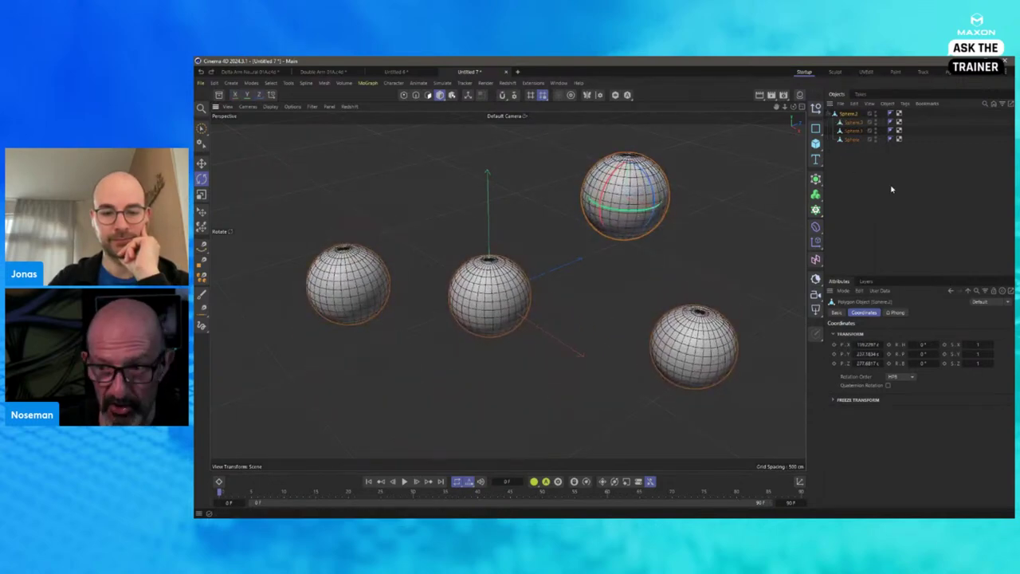
{"action": "key", "text": "shift+Down"}
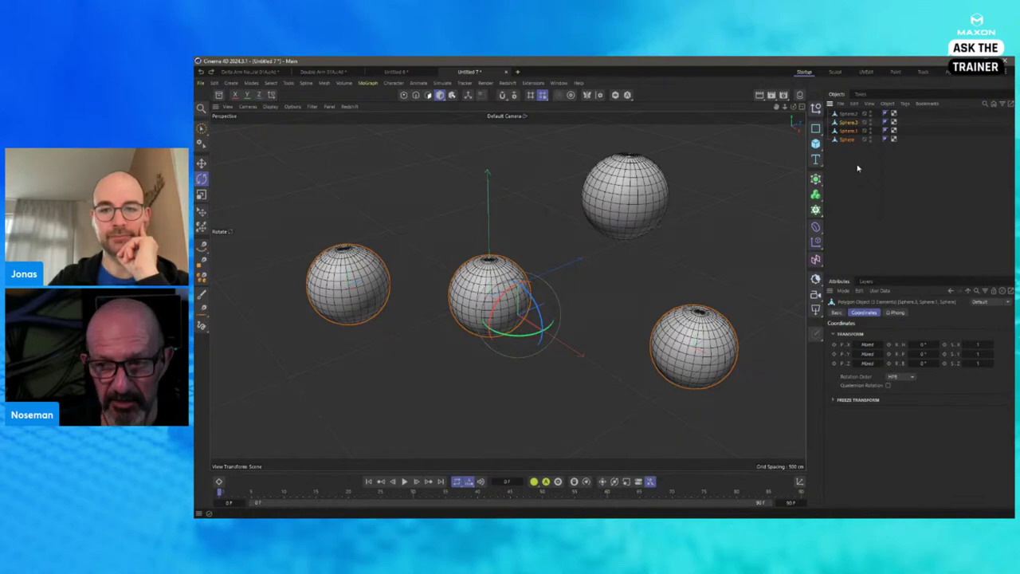
Step: Select all four spheres and rotate them together, placing the temporary rotation pivot on a different sphere each time
{"action": "left_click", "coordinate": [847, 114], "text": "ctrl"}
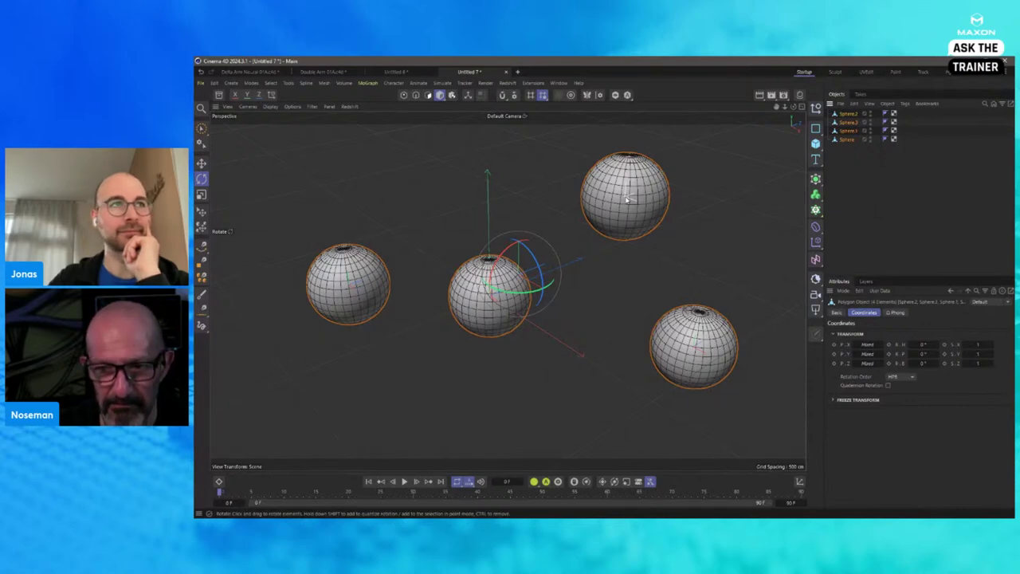
{"action": "left_click_drag", "start_coordinate": [627, 199], "coordinate": [574, 271]}
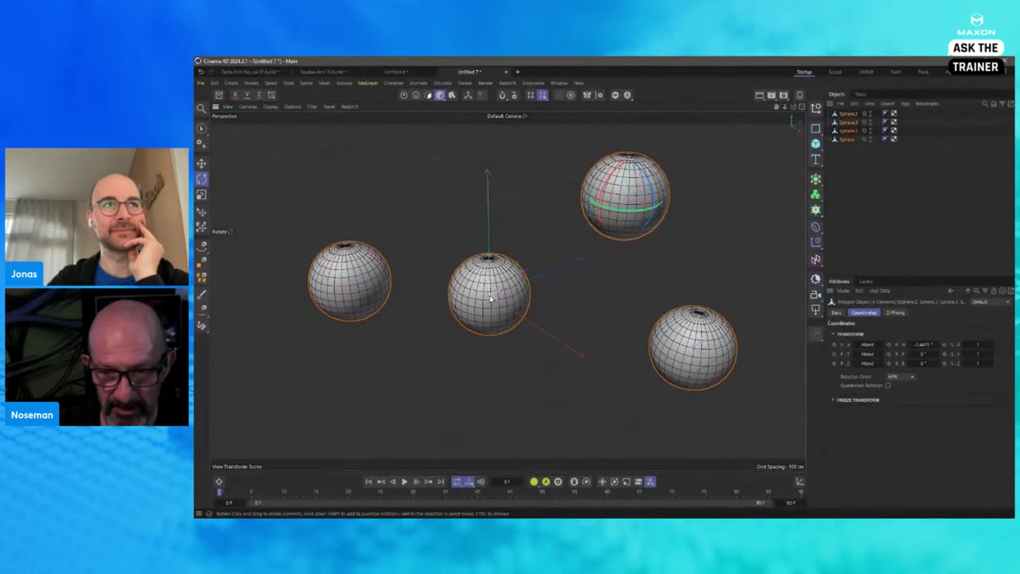
{"action": "left_click_drag", "start_coordinate": [497, 311], "coordinate": [520, 308]}
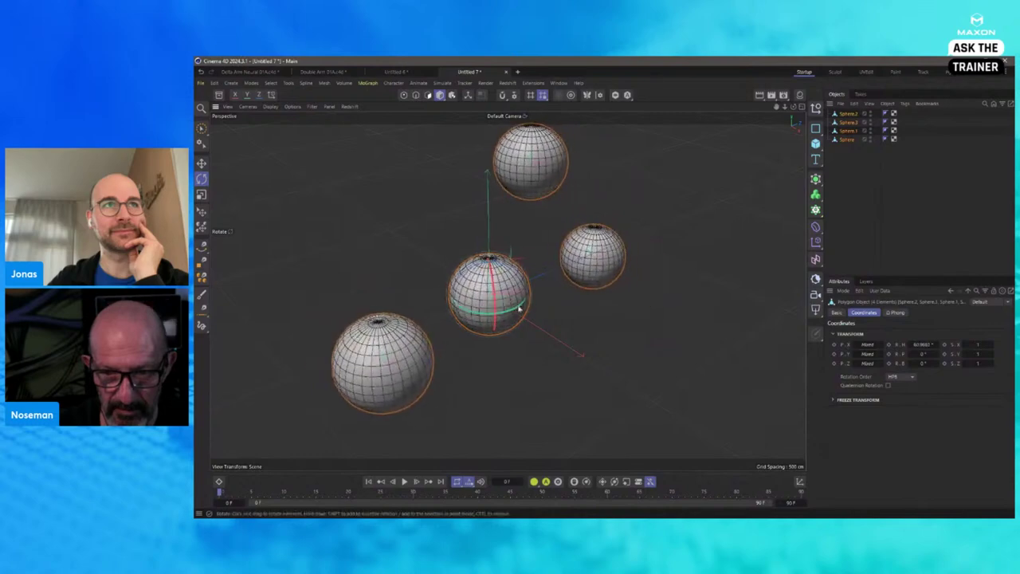
{"action": "left_click", "coordinate": [598, 261]}
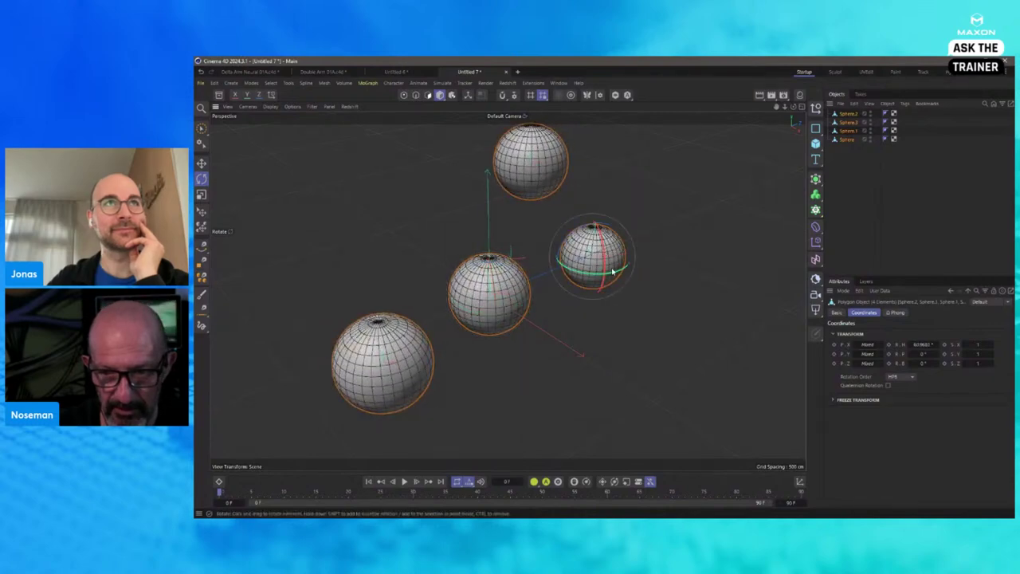
{"action": "mouse_move", "coordinate": [613, 272]}
{"action": "left_mouse_down"}
{"action": "mouse_move", "coordinate": [571, 288]}
{"action": "mouse_move", "coordinate": [612, 287]}
{"action": "left_mouse_up"}
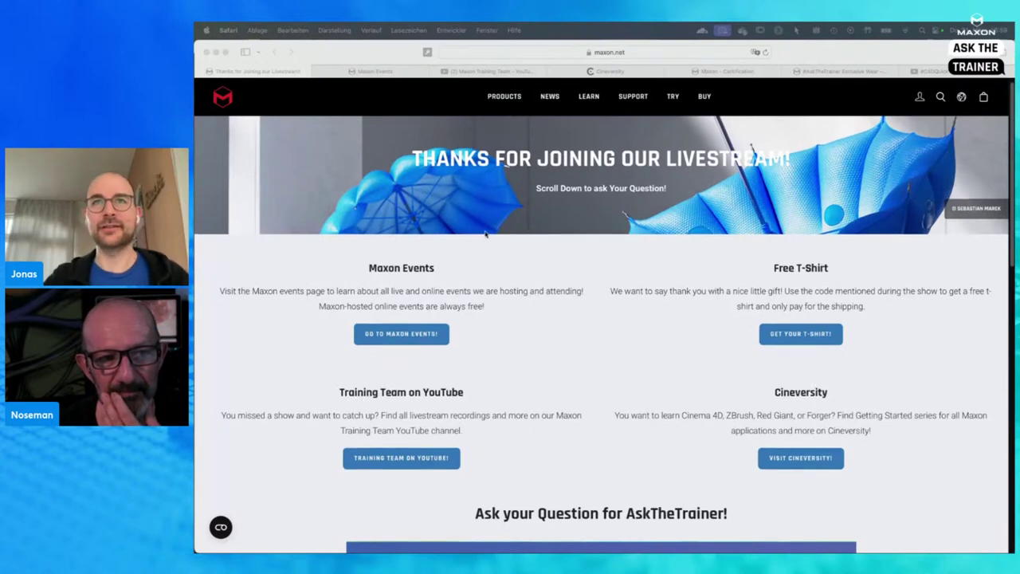
Step: Look through the Maxon livestream page in Safari, including its resource links and the AskTheTrainer question form
{"action": "scroll", "coordinate": [485, 233], "scroll_direction": "up", "scroll_amount": 1}
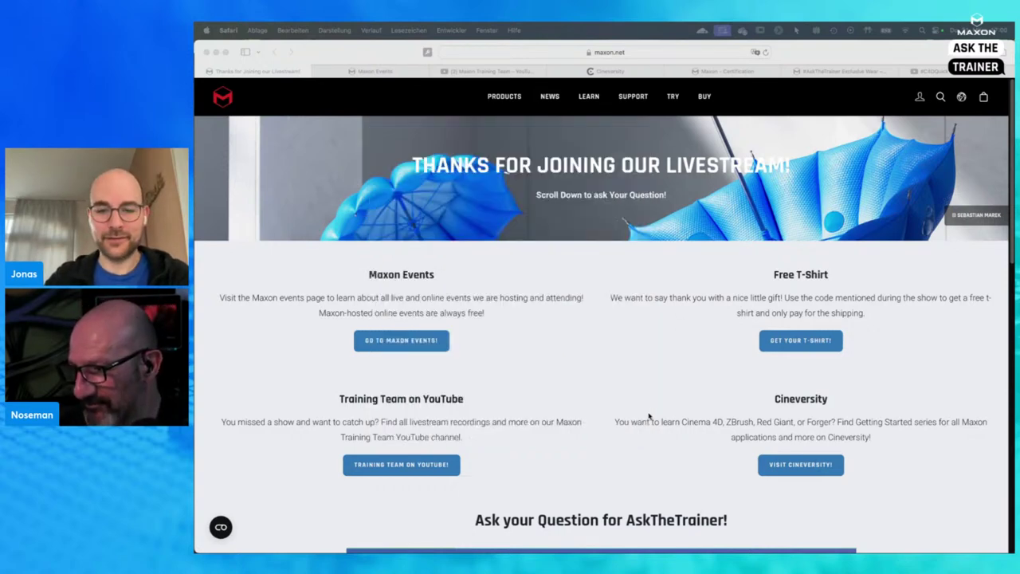
{"action": "scroll", "coordinate": [650, 415], "scroll_direction": "down", "scroll_amount": 5}
{"action": "scroll", "coordinate": [649, 415], "scroll_direction": "up", "scroll_amount": 1}
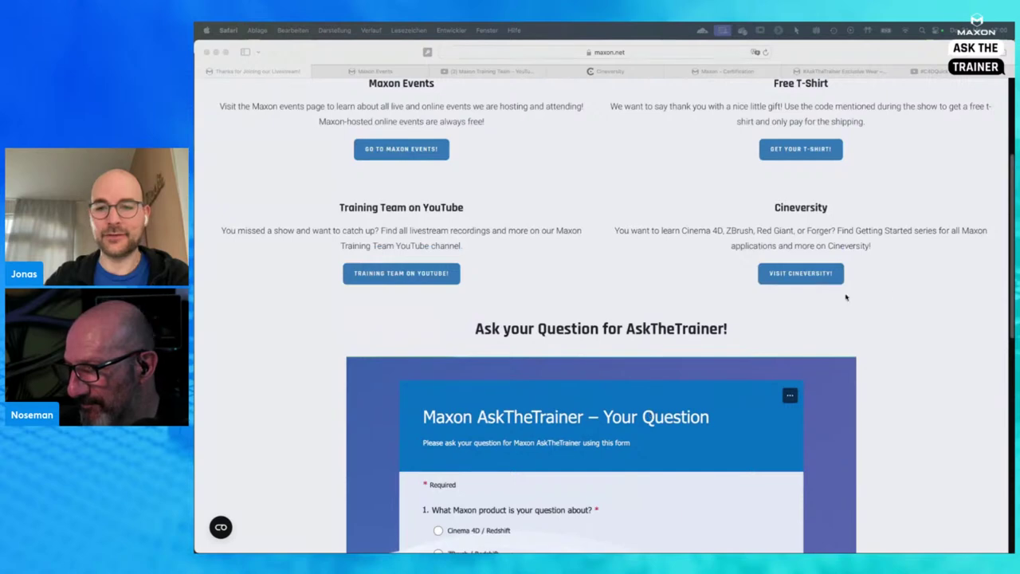
{"action": "scroll", "coordinate": [898, 321], "scroll_direction": "down", "scroll_amount": 3}
{"action": "scroll", "coordinate": [885, 342], "scroll_direction": "down", "scroll_amount": 2}
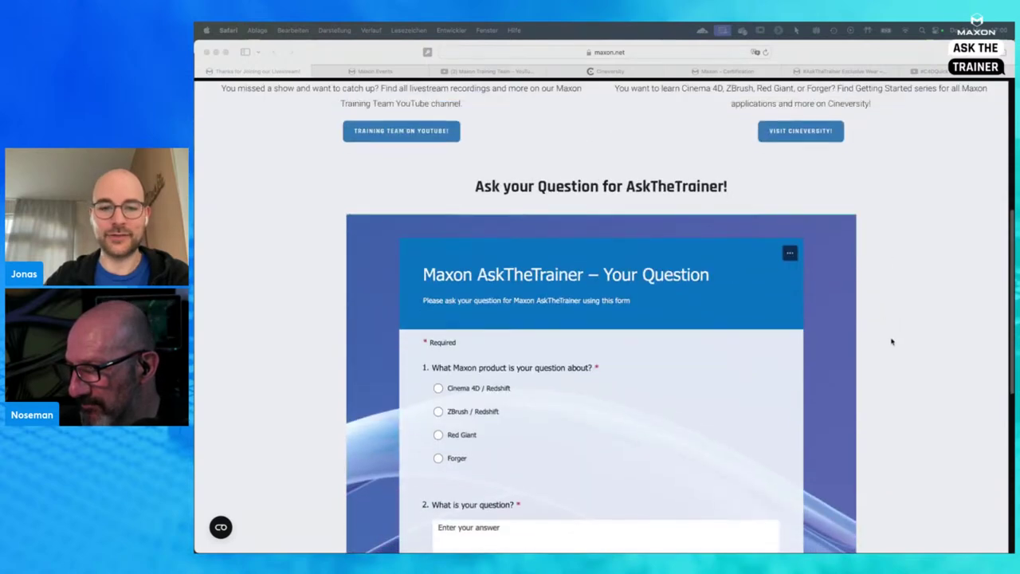
{"action": "scroll", "coordinate": [885, 342], "scroll_direction": "down", "scroll_amount": 2}
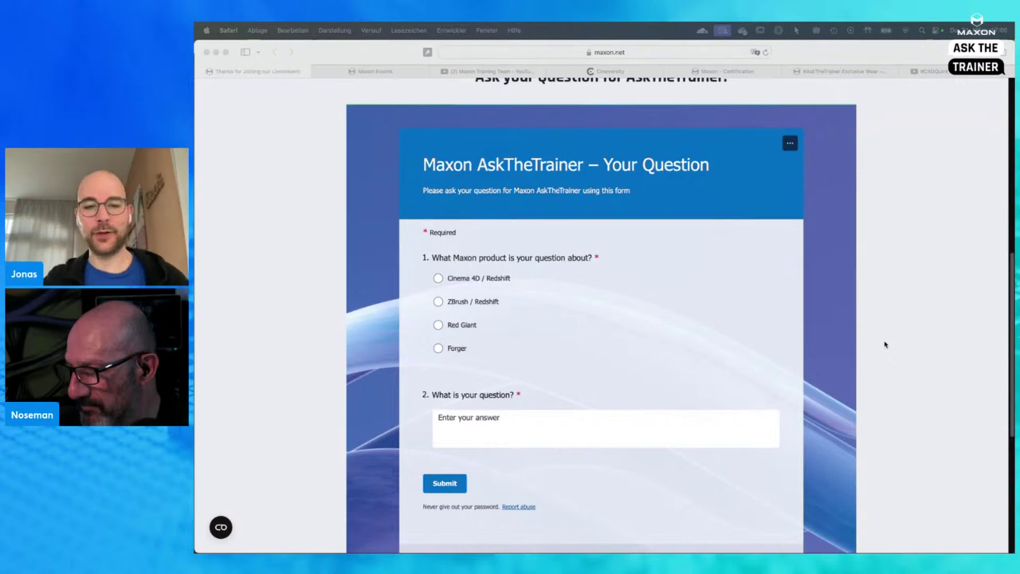
{"action": "scroll", "coordinate": [885, 344], "scroll_direction": "down", "scroll_amount": 3}
{"action": "scroll", "coordinate": [884, 344], "scroll_direction": "down", "scroll_amount": 1}
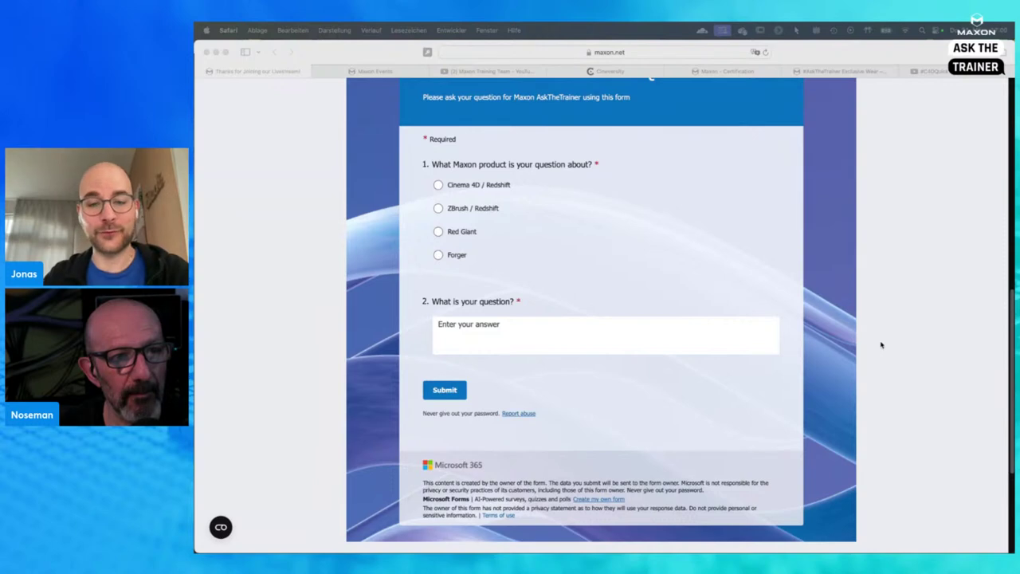
{"action": "scroll", "coordinate": [886, 283], "scroll_direction": "down", "scroll_amount": 5}
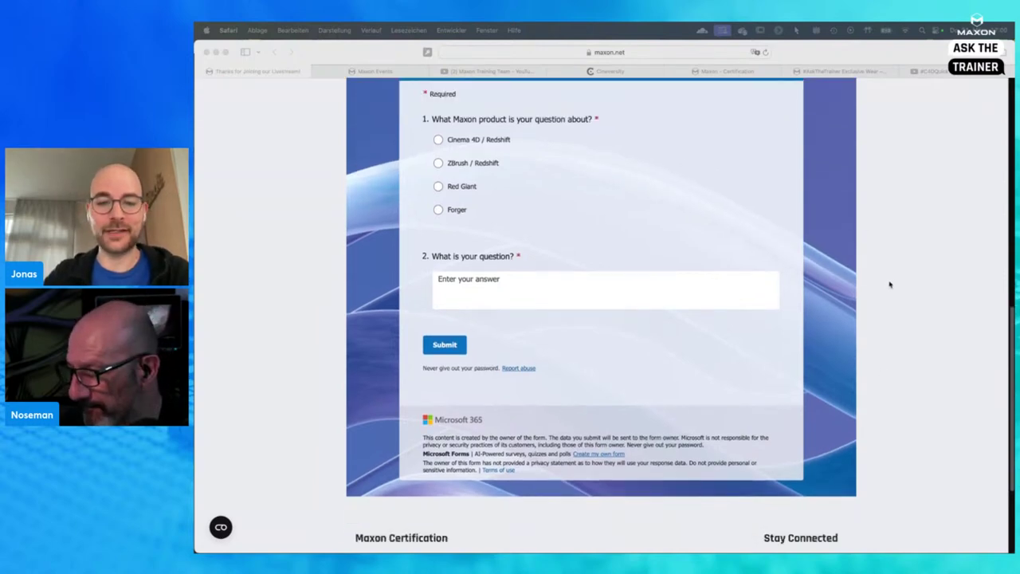
{"action": "scroll", "coordinate": [888, 291], "scroll_direction": "up", "scroll_amount": 15}
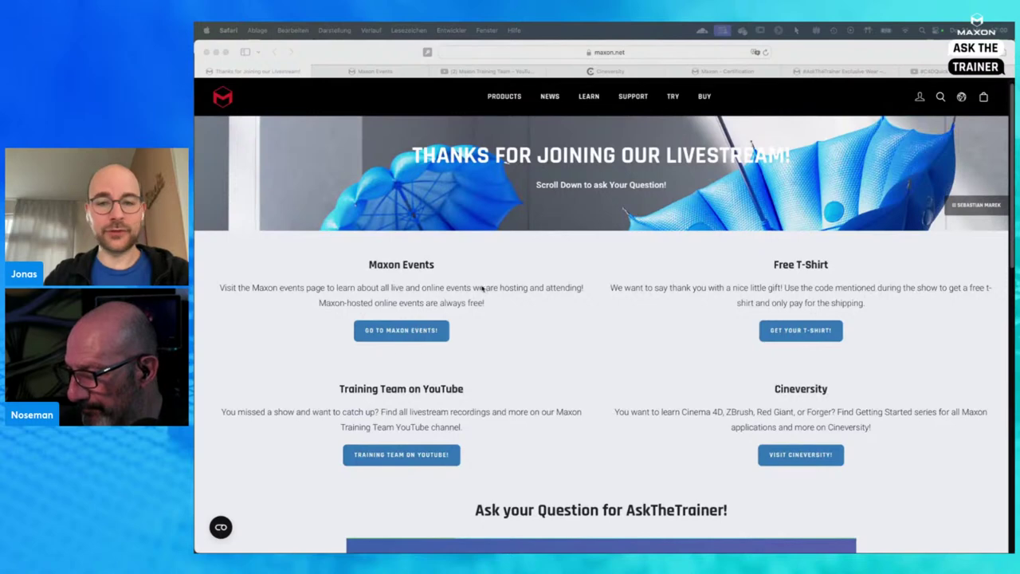
{"action": "scroll", "coordinate": [521, 294], "scroll_direction": "down", "scroll_amount": 1}
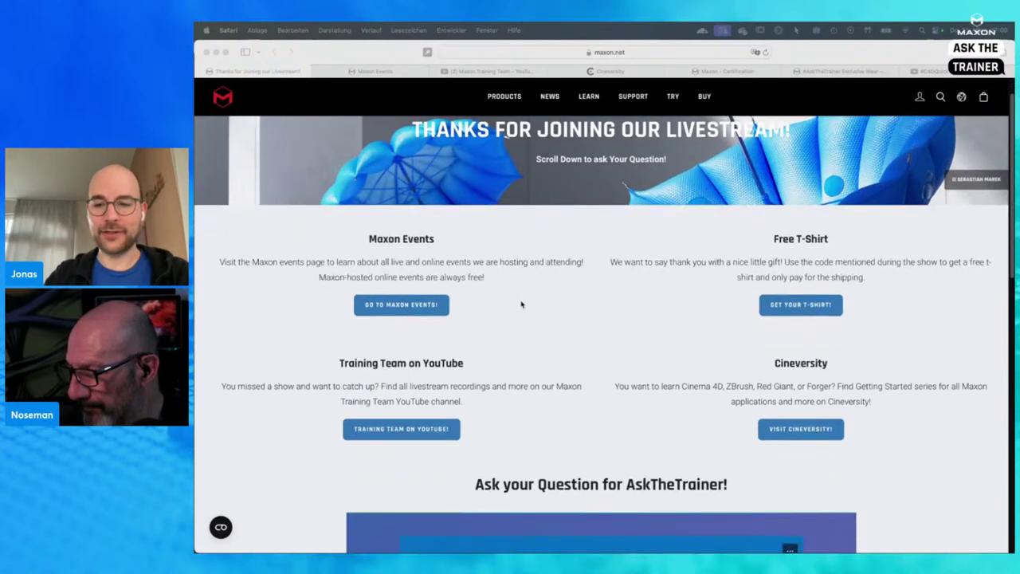
Step: Show the Maxon Events page and look through the upcoming event listings
{"action": "left_click", "coordinate": [375, 72]}
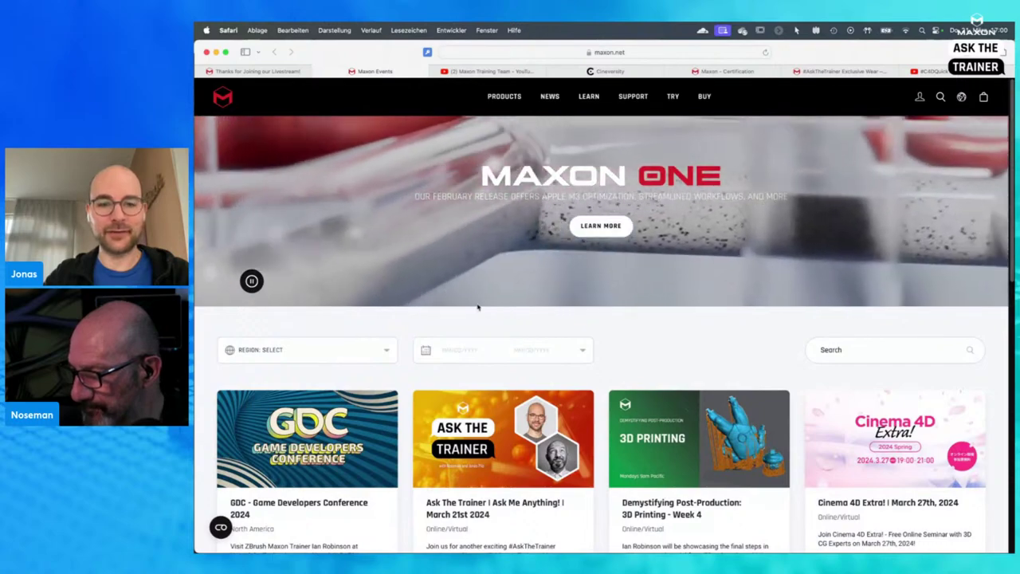
{"action": "scroll", "coordinate": [492, 314], "scroll_direction": "down", "scroll_amount": 3}
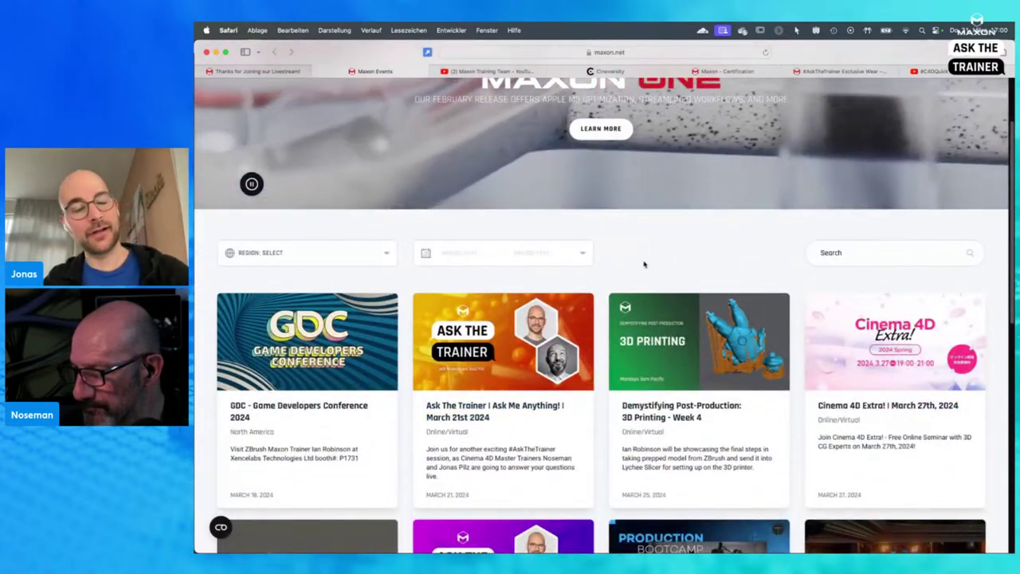
{"action": "scroll", "coordinate": [626, 277], "scroll_direction": "down", "scroll_amount": 1}
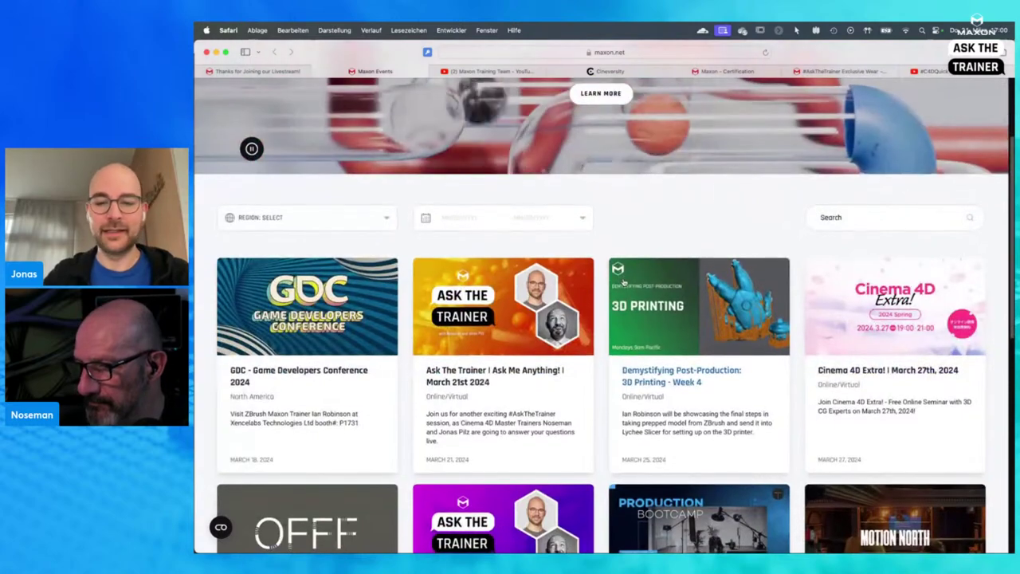
{"action": "scroll", "coordinate": [624, 281], "scroll_direction": "down", "scroll_amount": 1}
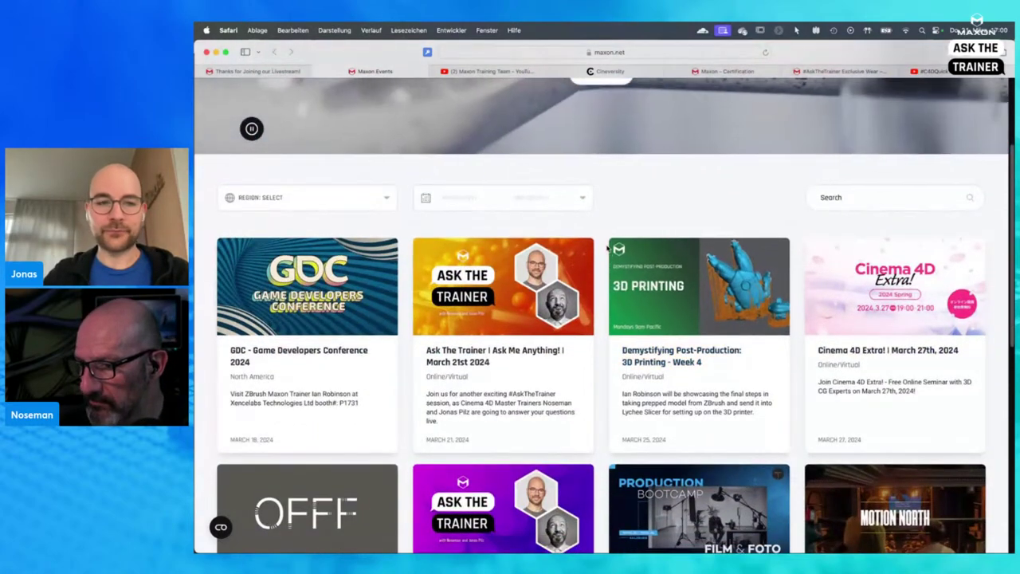
{"action": "scroll", "coordinate": [608, 244], "scroll_direction": "up", "scroll_amount": 1}
Step: Show the Maxon Training Team channel on YouTube
{"action": "left_click", "coordinate": [490, 71]}
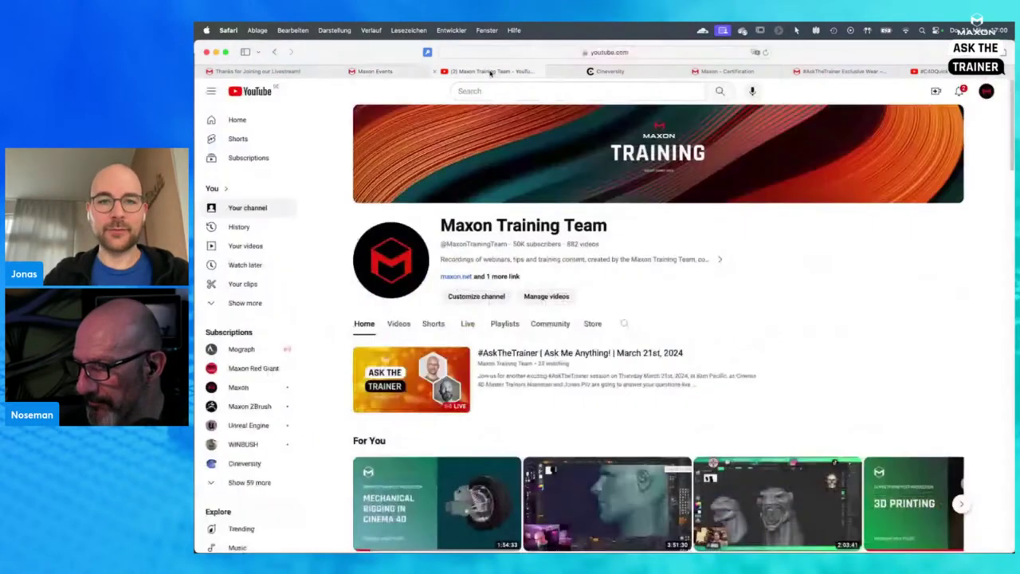